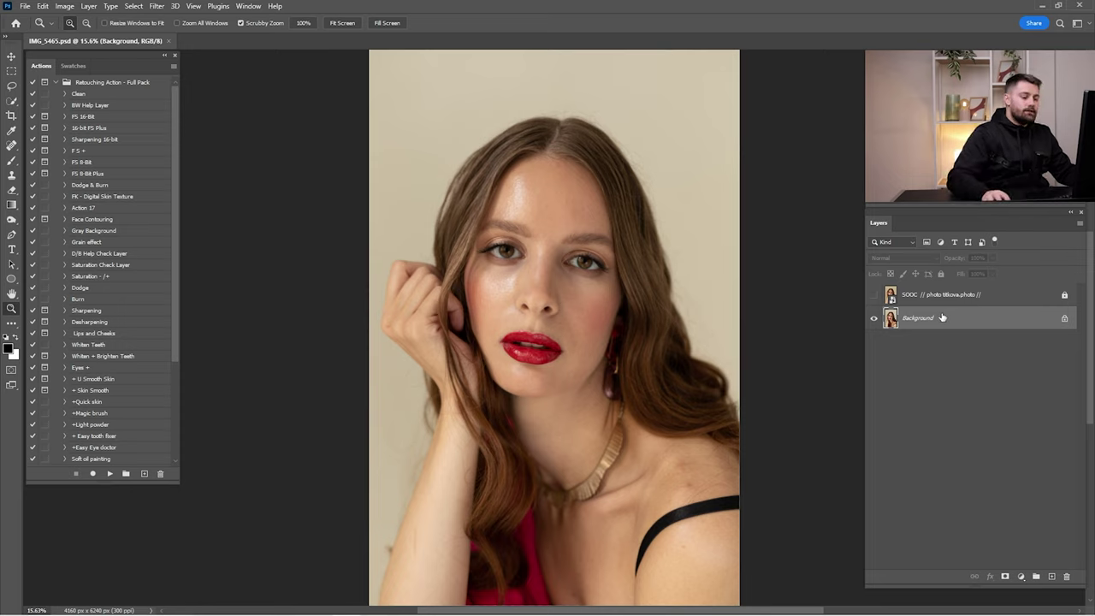
Duplicate the Background layer and open the copy in the Liquify filter.
{"action": "left_click_drag", "start_coordinate": [944, 319], "coordinate": [1051, 576]}
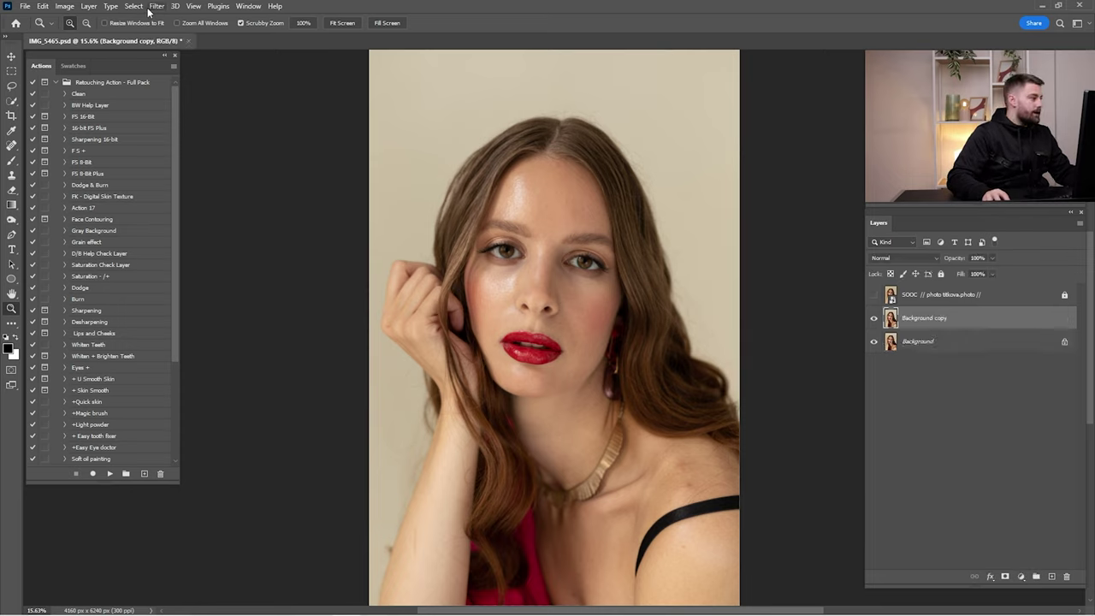
{"action": "left_click", "coordinate": [157, 6]}
{"action": "left_click", "coordinate": [173, 112]}
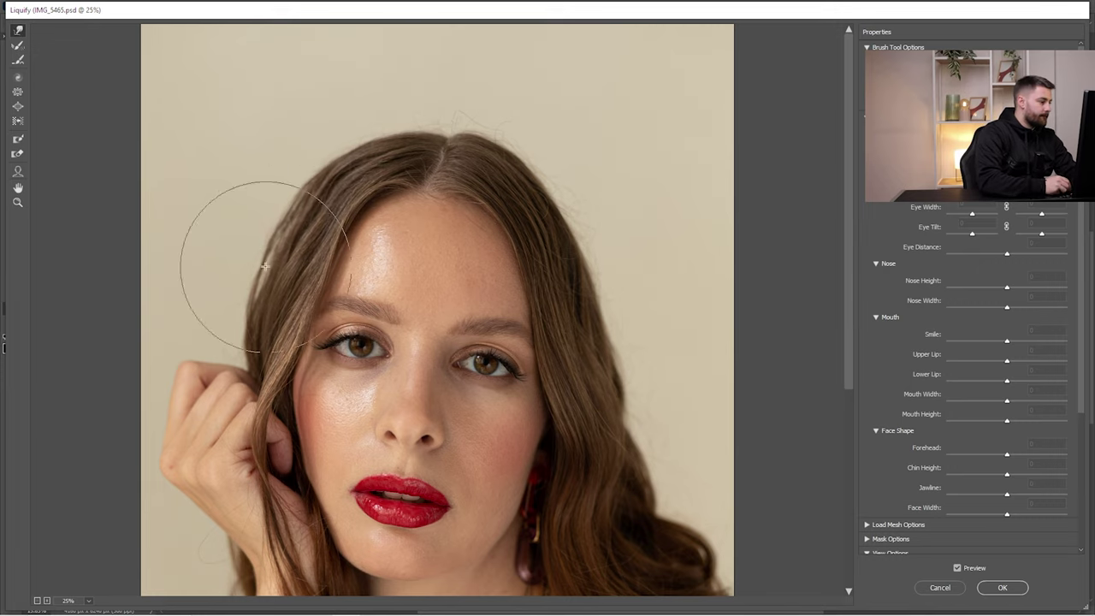
Reshape the hair outline around the crown and sides with Liquify's Forward Warp, varying the brush size, and apply the filter.
{"action": "scroll", "coordinate": [601, 329], "scroll_direction": "down", "scroll_amount": 3}
{"action": "key", "text": "["}
{"action": "key", "text": "["}
{"action": "key", "text": "]"}
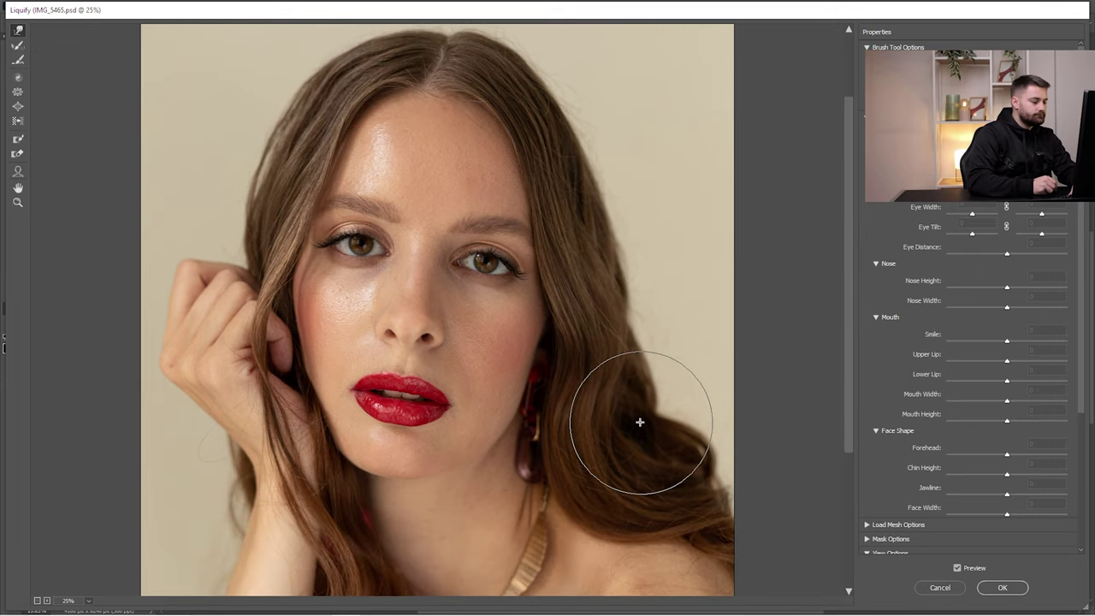
{"action": "key", "text": "["}
{"action": "key", "text": "["}
{"action": "key", "text": "["}
{"action": "key", "text": "["}
{"action": "key", "text": "bracketright"}
{"action": "key", "text": "bracketright"}
{"action": "key", "text": "bracketright"}
{"action": "key", "text": "ctrl+minus"}
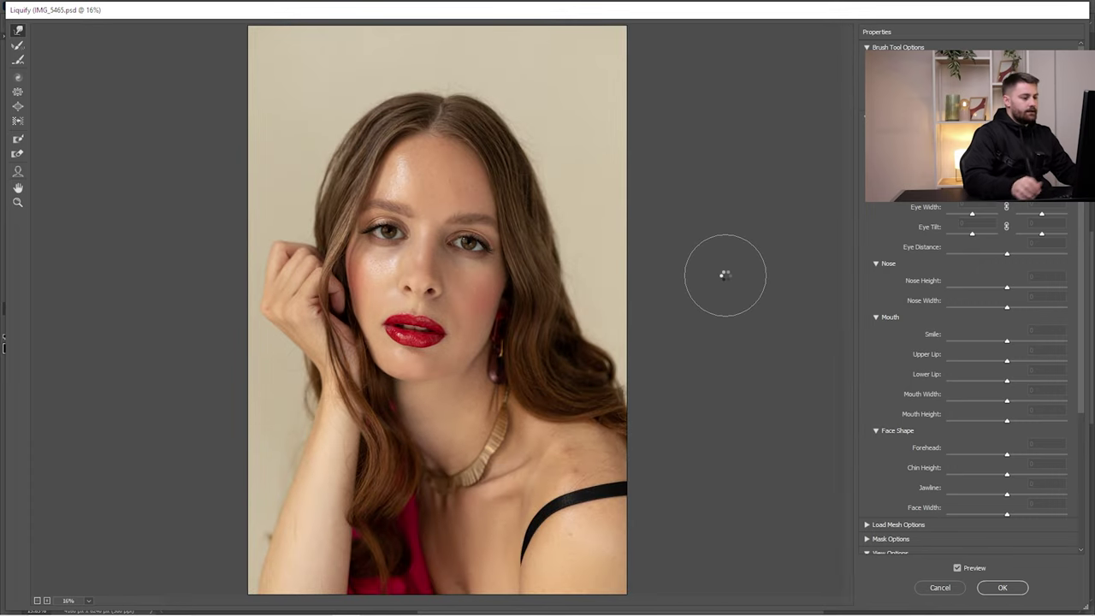
{"action": "key", "text": "Return"}
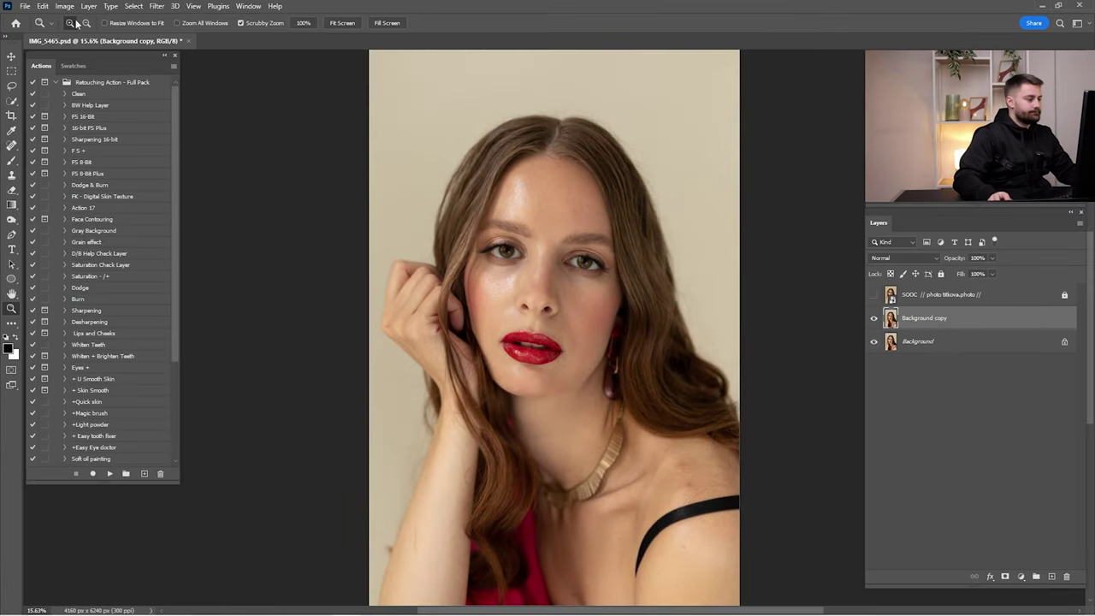
Compare the portrait with and without the liquified Background copy layer.
{"action": "left_click", "coordinate": [871, 322]}
{"action": "left_click", "coordinate": [871, 323]}
{"action": "left_click", "coordinate": [872, 323]}
{"action": "left_click", "coordinate": [871, 322]}
{"action": "left_click", "coordinate": [871, 322]}
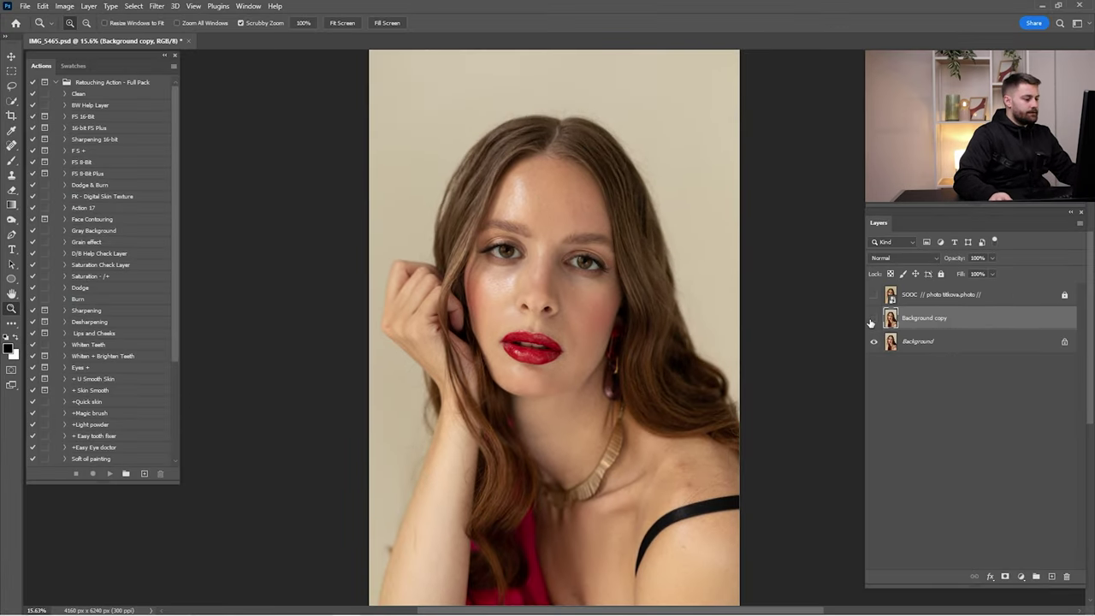
{"action": "left_click", "coordinate": [873, 318]}
{"action": "left_click", "coordinate": [874, 318]}
{"action": "left_click", "coordinate": [874, 317]}
Merge the Background copy layer with the Background layer.
{"action": "left_click", "coordinate": [925, 341], "text": "shift"}
{"action": "right_click", "coordinate": [924, 342]}
{"action": "left_click", "coordinate": [991, 471]}
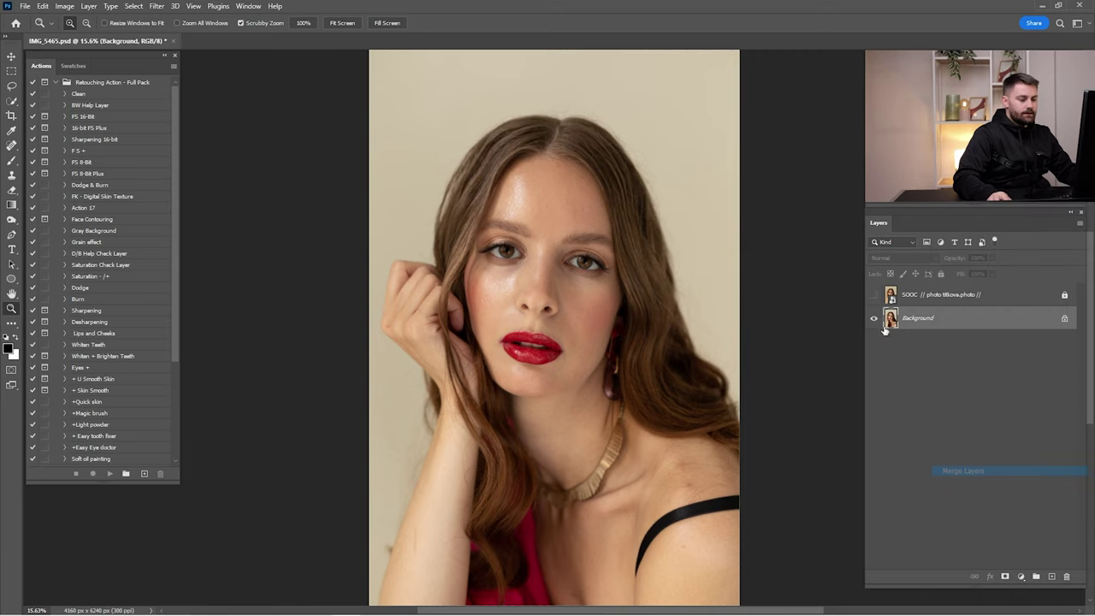
Trace a Pen path from where the hand meets the hair, up the hair's outer edge to the parting at the crown.
{"action": "left_click", "coordinate": [18, 235]}
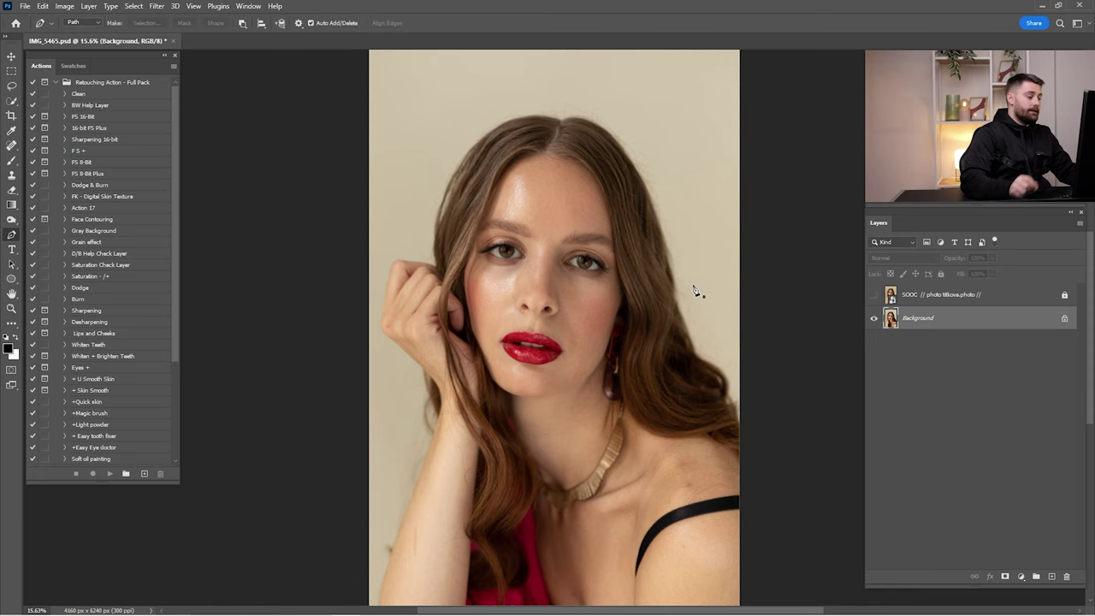
{"action": "key", "text": "ctrl+space"}
{"action": "left_click_drag", "start_coordinate": [426, 264], "coordinate": [568, 314]}
{"action": "left_click", "coordinate": [559, 333]}
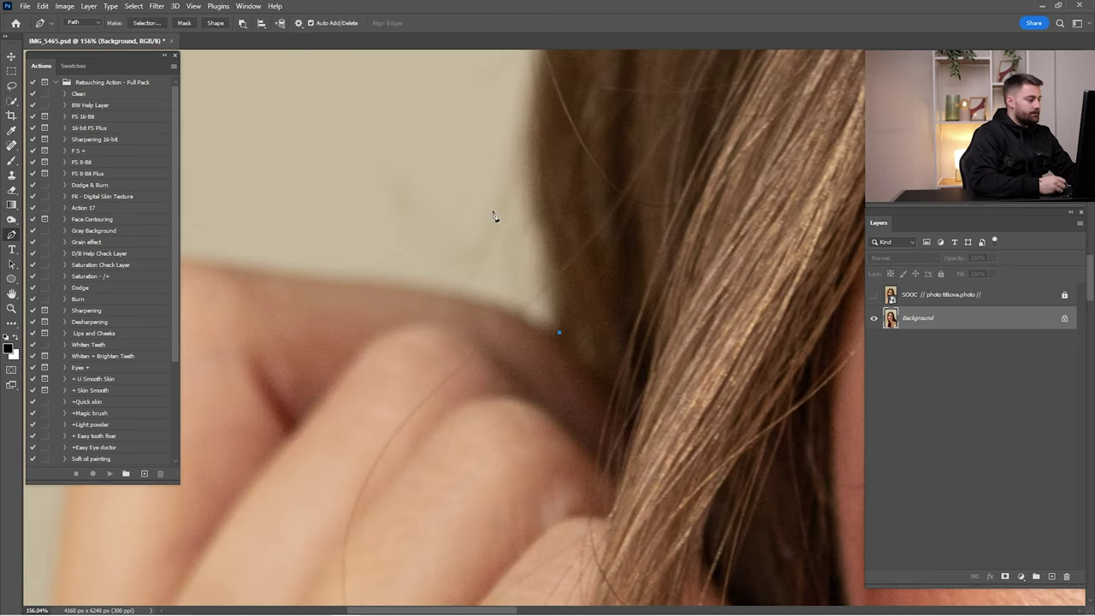
{"action": "key", "text": "ctrl+space"}
{"action": "left_click_drag", "start_coordinate": [577, 252], "coordinate": [589, 171]}
{"action": "left_click_drag", "start_coordinate": [615, 220], "coordinate": [682, 179]}
{"action": "left_click_drag", "start_coordinate": [595, 188], "coordinate": [676, 205]}
{"action": "key", "text": "ctrl+space"}
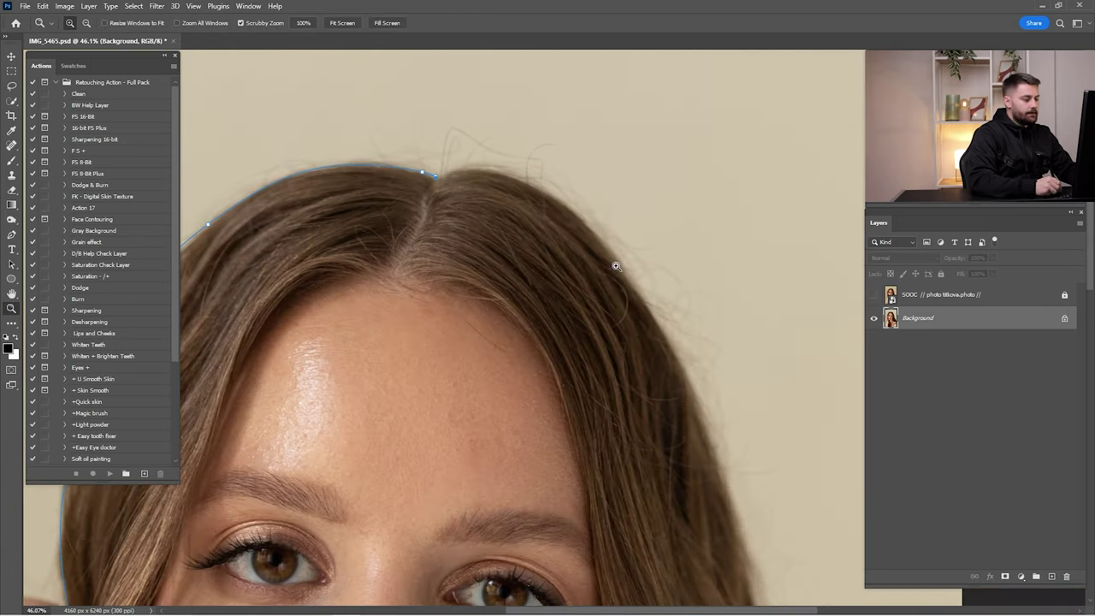
Continue the path from the crown along the opposite hair edge, down to the wavy ends at the image border.
{"action": "left_click_drag", "start_coordinate": [631, 279], "coordinate": [711, 415]}
{"action": "key", "text": "space"}
{"action": "left_click_drag", "start_coordinate": [717, 552], "coordinate": [471, 41]}
{"action": "left_click", "coordinate": [571, 309]}
{"action": "left_click", "coordinate": [589, 296]}
{"action": "left_click", "coordinate": [665, 350]}
{"action": "left_click", "coordinate": [669, 366]}
{"action": "left_click", "coordinate": [712, 438]}
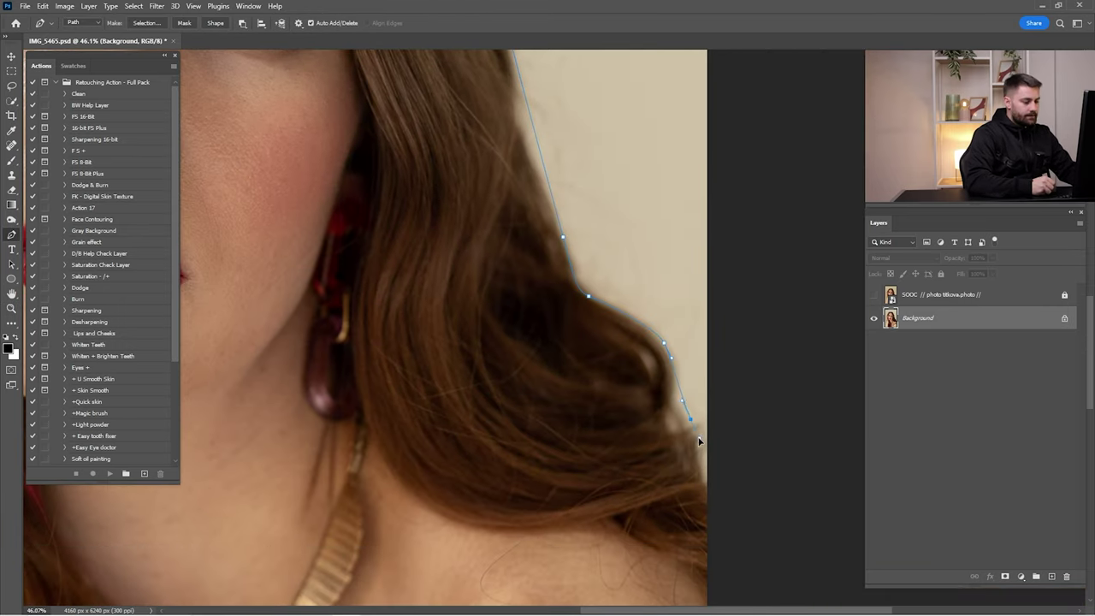
{"action": "left_click_drag", "start_coordinate": [699, 441], "coordinate": [706, 457]}
Close the path by running it outside the canvas around the backdrop and back along the top of the hand.
{"action": "key", "text": "ctrl+space"}
{"action": "left_click_drag", "start_coordinate": [744, 219], "coordinate": [721, 211]}
{"action": "left_click_drag", "start_coordinate": [645, 186], "coordinate": [572, 193]}
{"action": "key", "text": "ctrl+space"}
{"action": "left_click", "coordinate": [426, 297]}
{"action": "left_click_drag", "start_coordinate": [675, 345], "coordinate": [685, 348]}
{"action": "key", "text": "ctrl+space"}
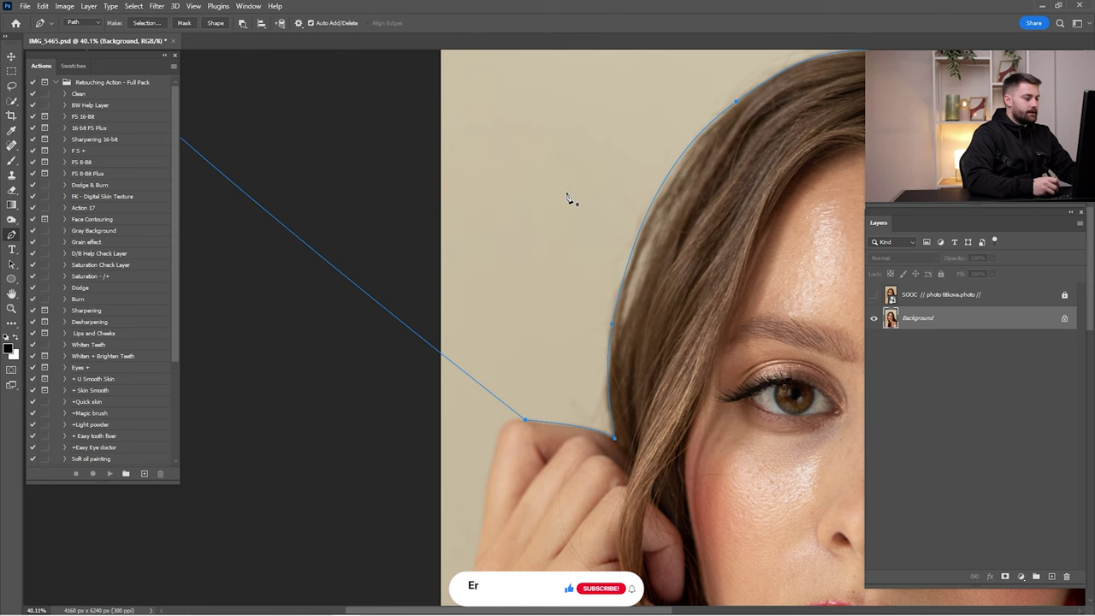
Convert the closed path into a new selection with a 3-pixel feather radius and no anti-aliasing.
{"action": "right_click", "coordinate": [567, 198]}
{"action": "left_click", "coordinate": [599, 240]}
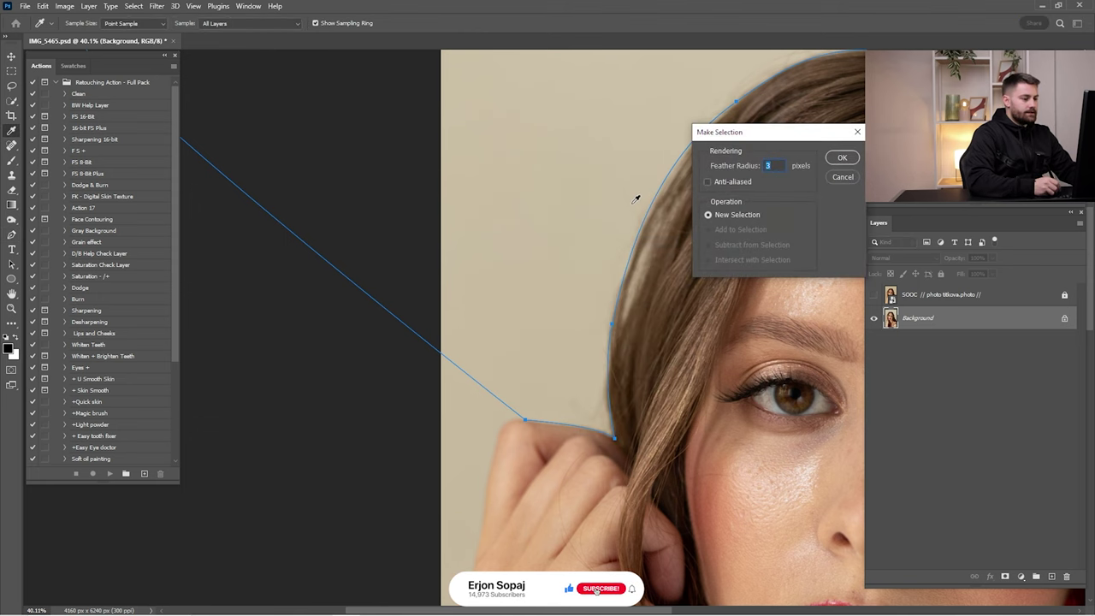
{"action": "key", "text": "space"}
{"action": "left_click_drag", "start_coordinate": [586, 217], "coordinate": [448, 331]}
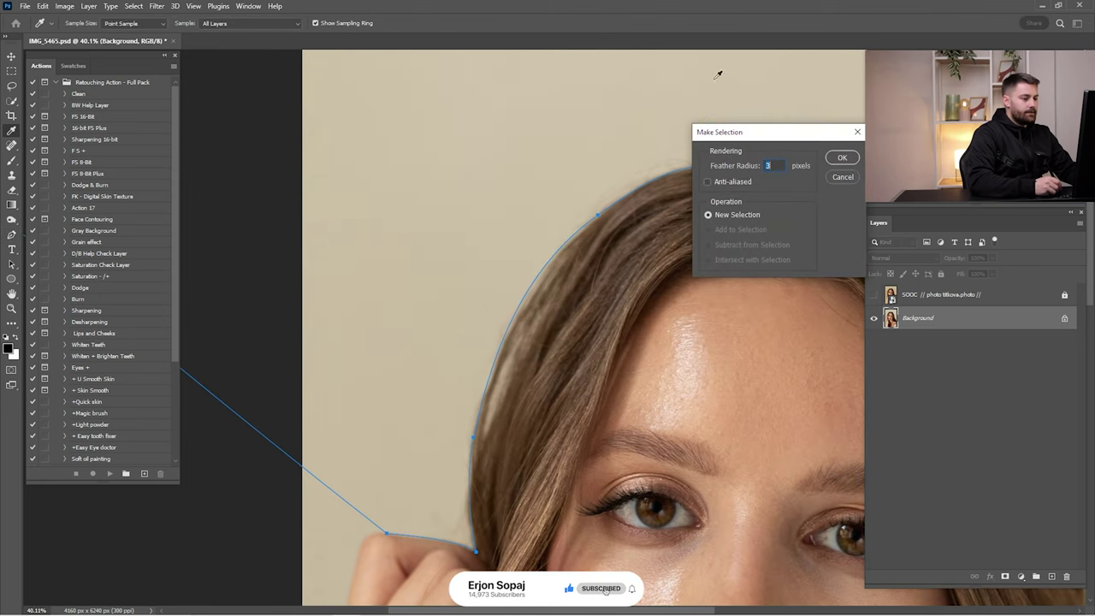
{"action": "left_click", "coordinate": [843, 159]}
Copy the selected backdrop around the hair to a new layer, undoing the first copy that contained the subject.
{"action": "key", "text": "ctrl+0"}
{"action": "key", "text": "ctrl+j"}
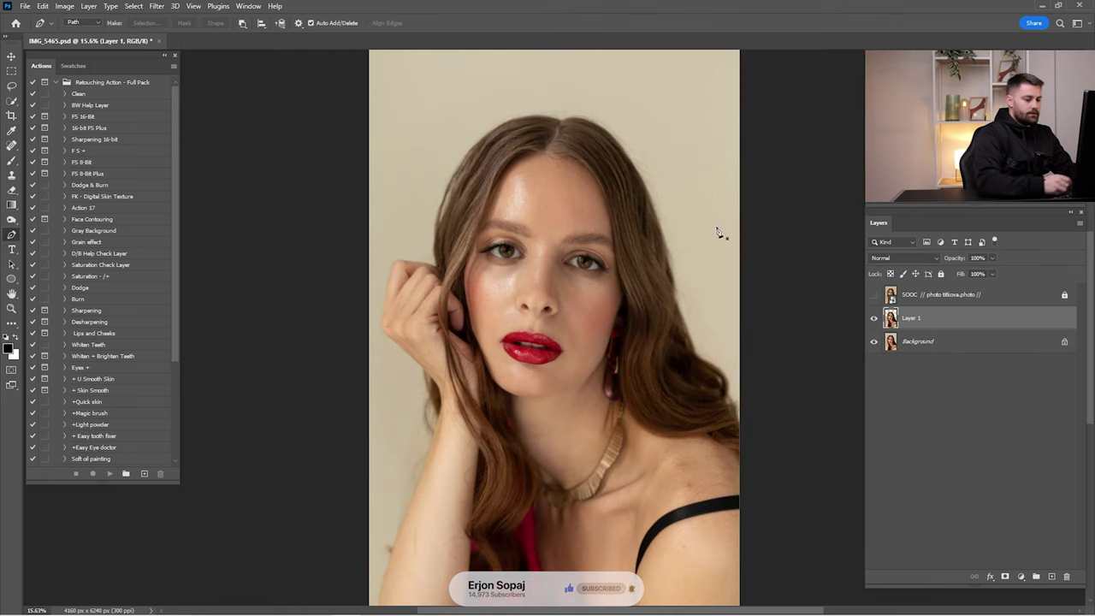
{"action": "key", "text": "ctrl+z"}
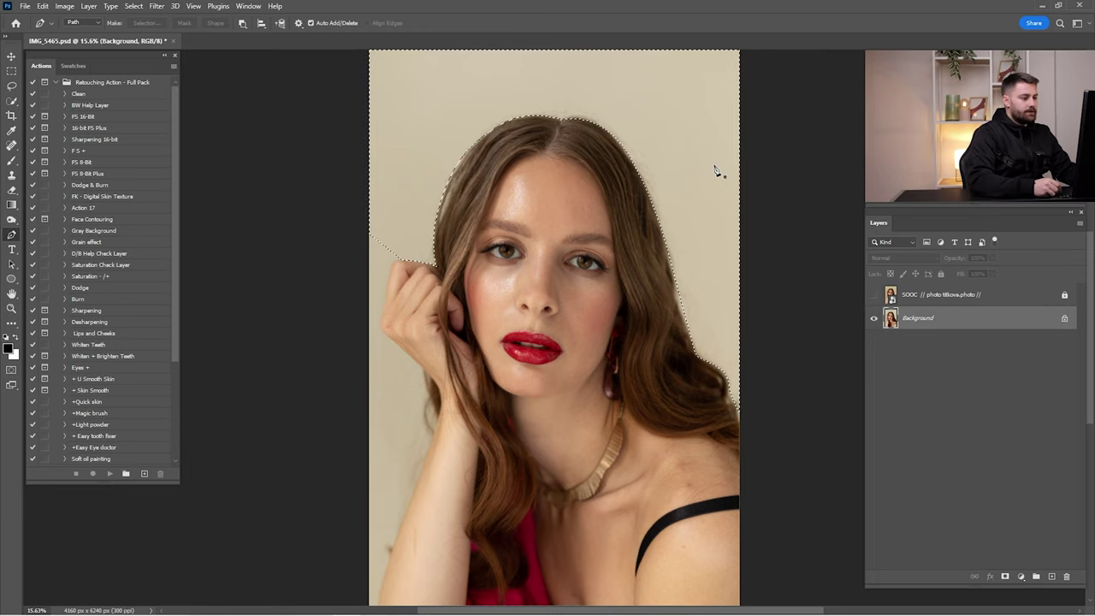
{"action": "key", "text": "ctrl+j"}
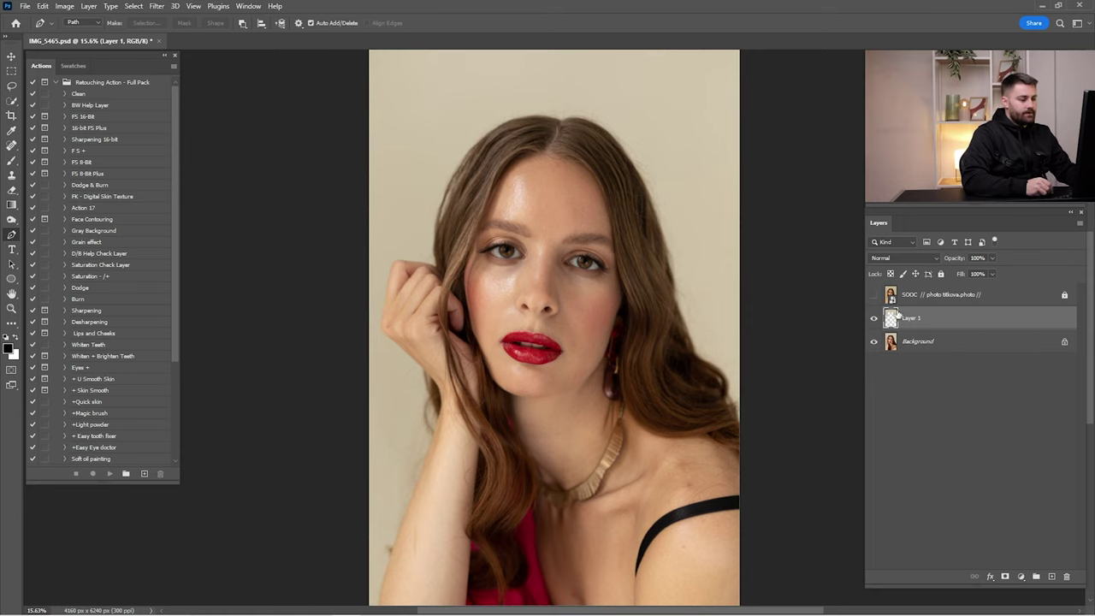
Load the copied backdrop layer's outline as a selection, deselect it, hide that layer and make Background active.
{"action": "left_click", "coordinate": [891, 320], "text": "ctrl"}
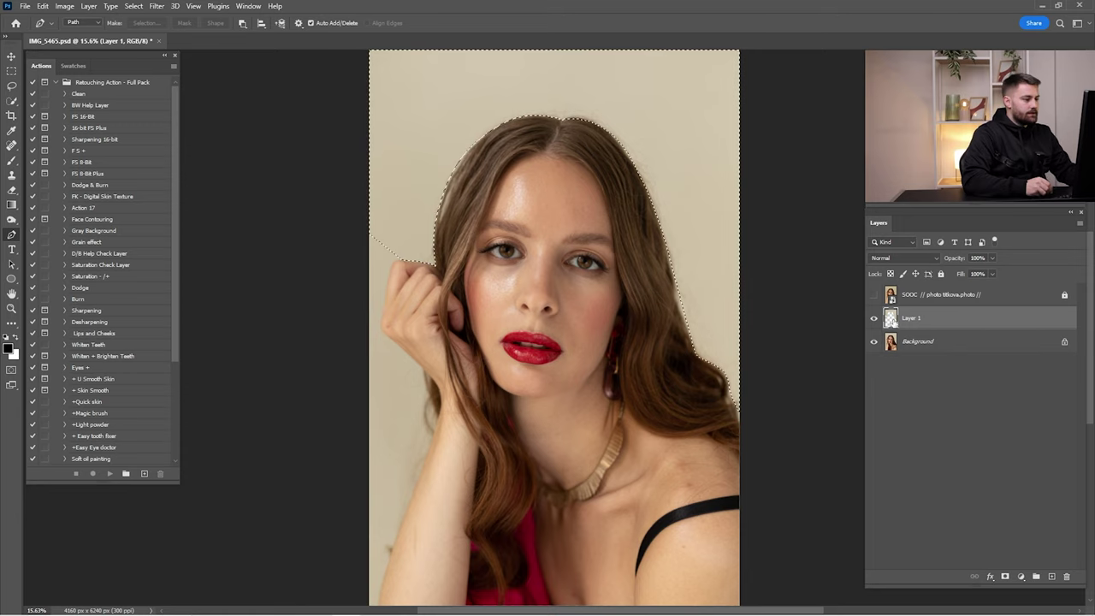
{"action": "key", "text": "ctrl+d"}
{"action": "left_click", "coordinate": [875, 318]}
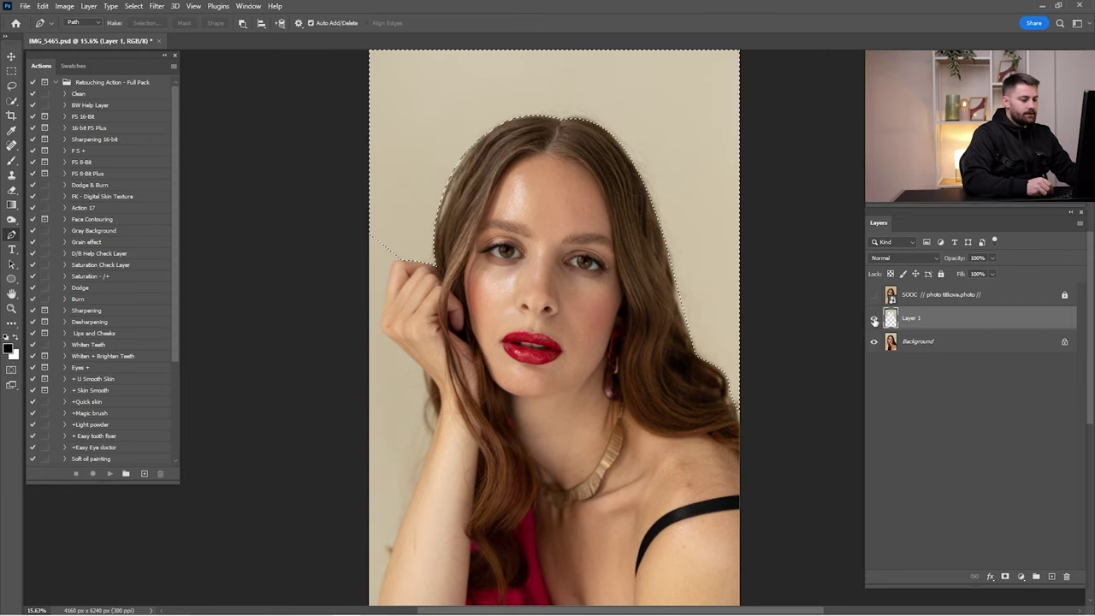
{"action": "left_click", "coordinate": [919, 341]}
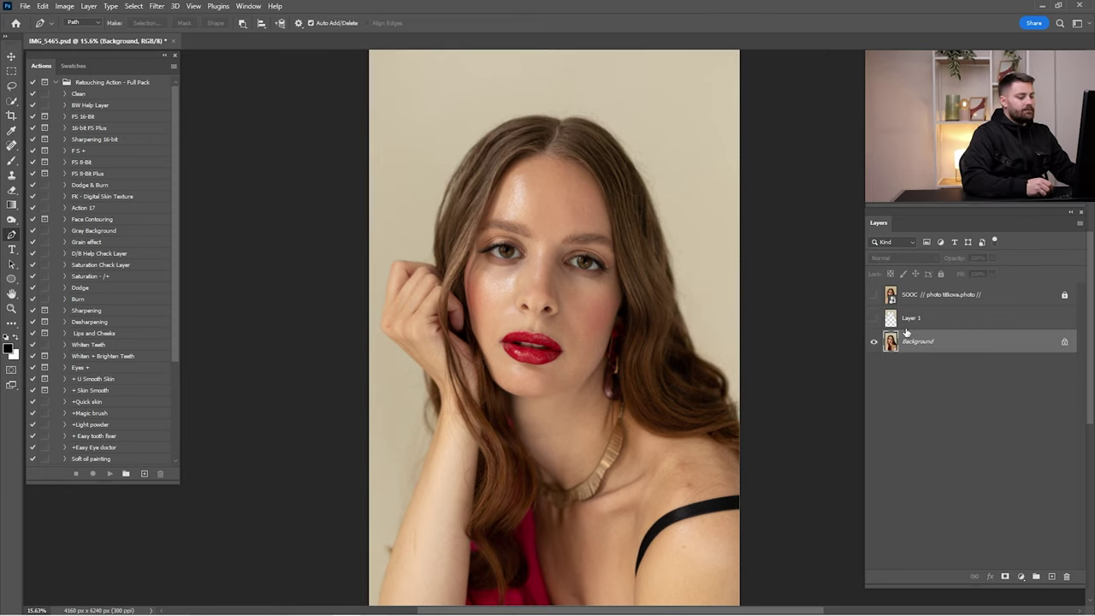
Rename the copied backdrop layer to "hair selection".
{"action": "left_click", "coordinate": [912, 322]}
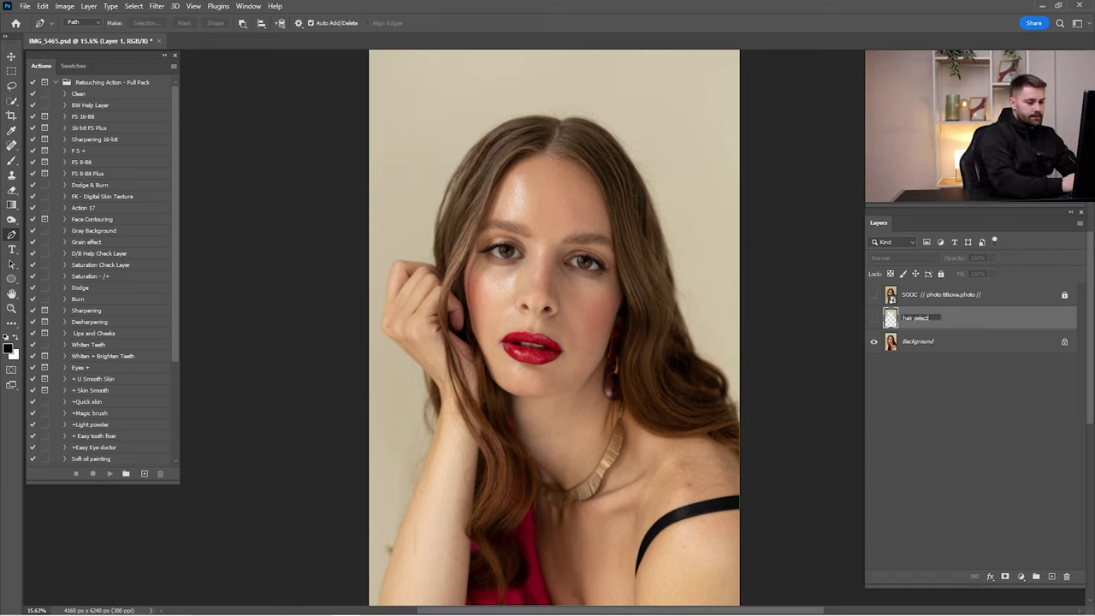
{"action": "type", "text": "ion"}
{"action": "key", "text": "Return"}
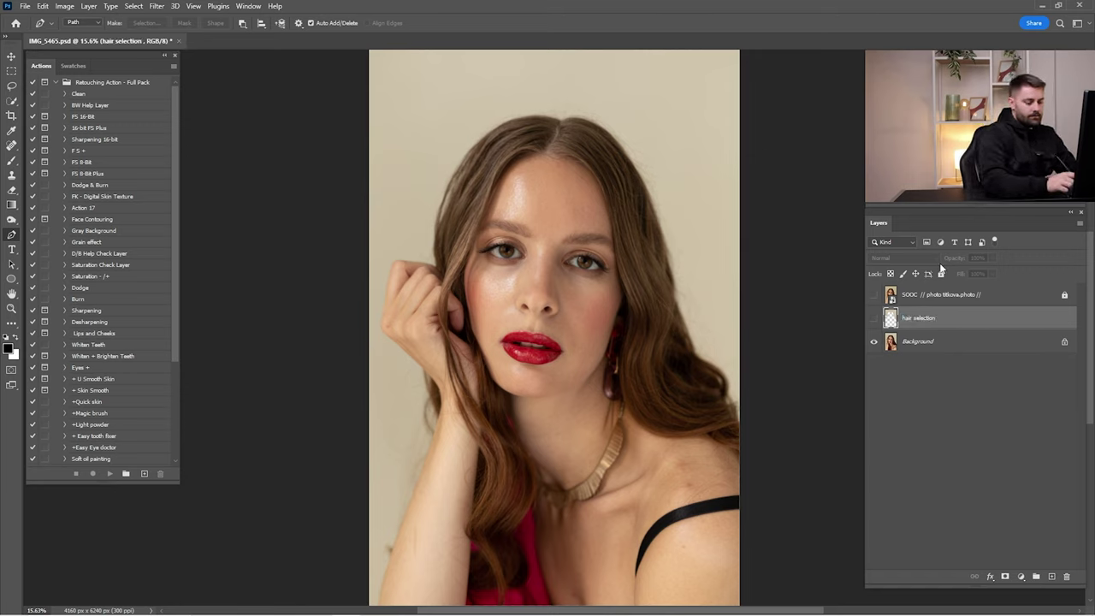
Run the Clean retouching action on the Background layer.
{"action": "left_click", "coordinate": [906, 341]}
{"action": "left_click", "coordinate": [87, 95]}
{"action": "left_click", "coordinate": [109, 473]}
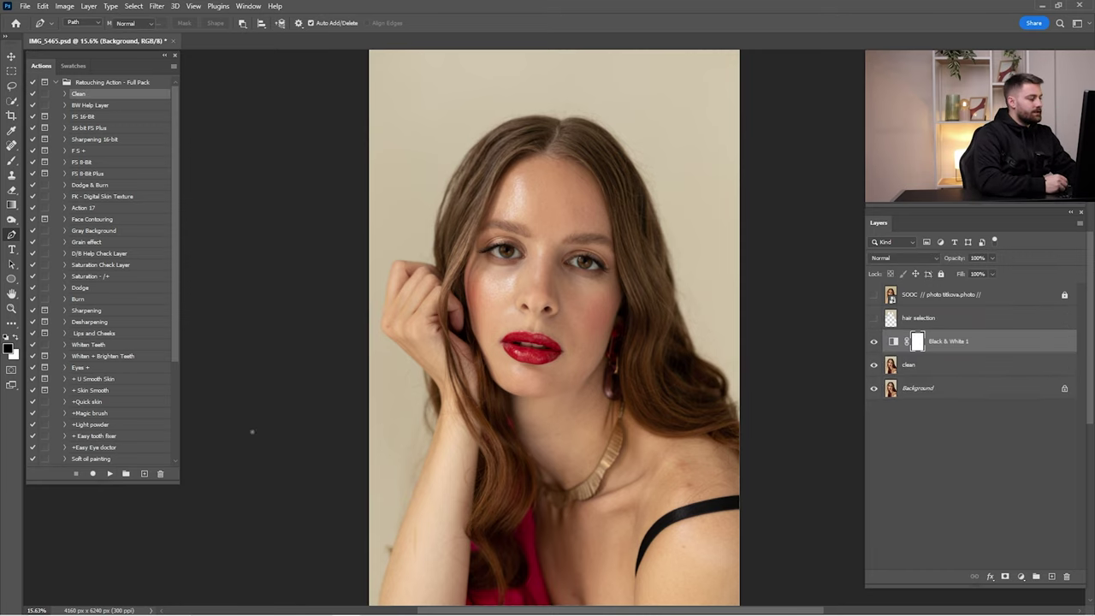
Hide the Black & White 1 layer and make the clean layer active for retouching the face area.
{"action": "left_click", "coordinate": [949, 355]}
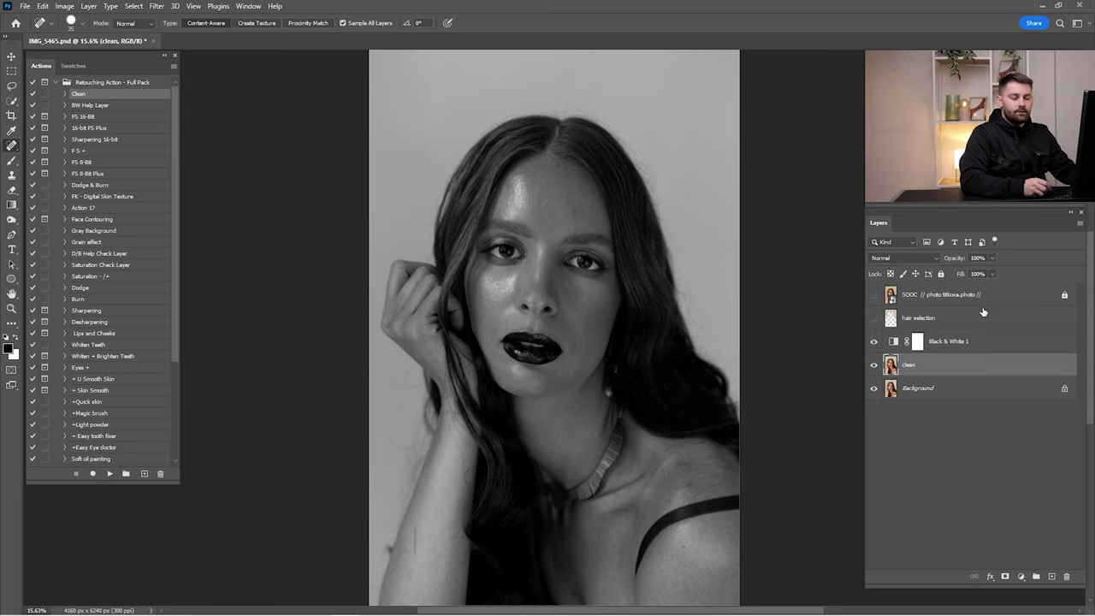
{"action": "left_click", "coordinate": [943, 352]}
{"action": "key", "text": "z"}
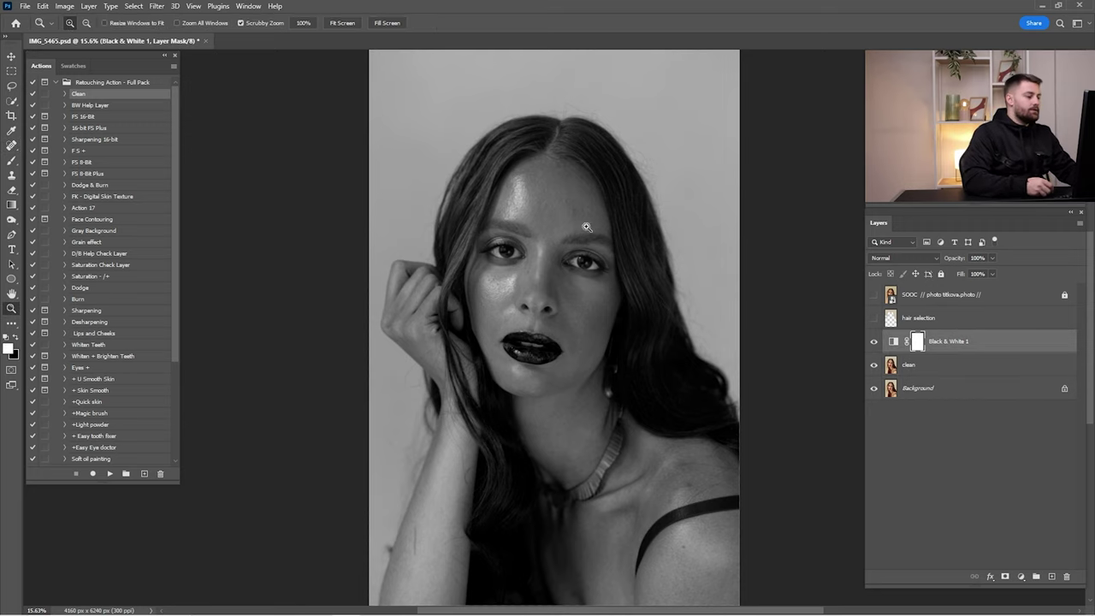
{"action": "left_click_drag", "start_coordinate": [543, 190], "coordinate": [587, 249]}
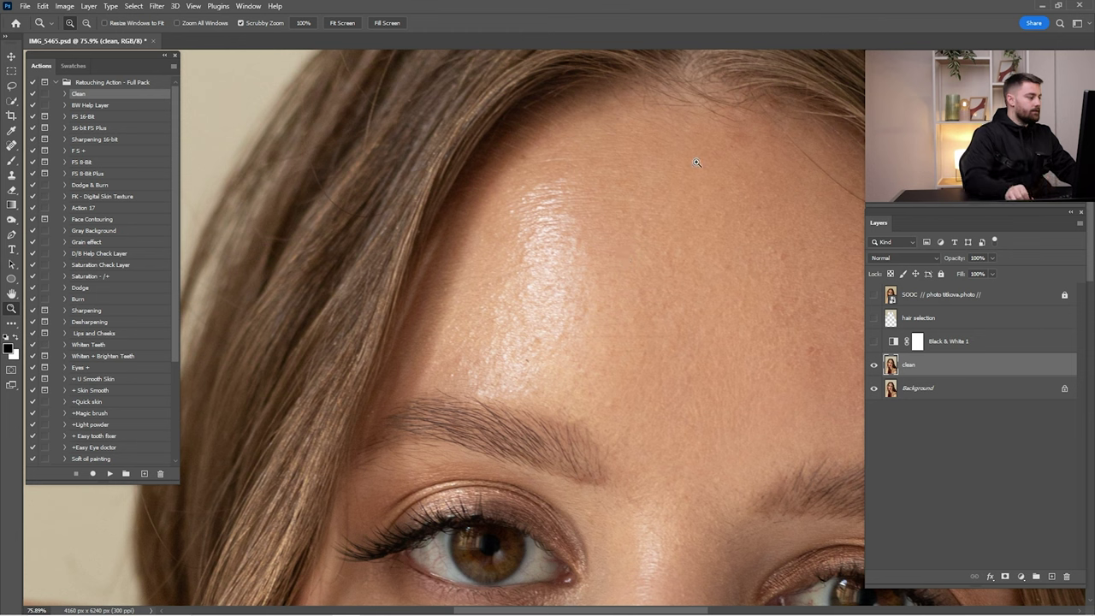
Remove the curled stray hair beside the parting with the Spot Healing Brush.
{"action": "left_click", "coordinate": [10, 145]}
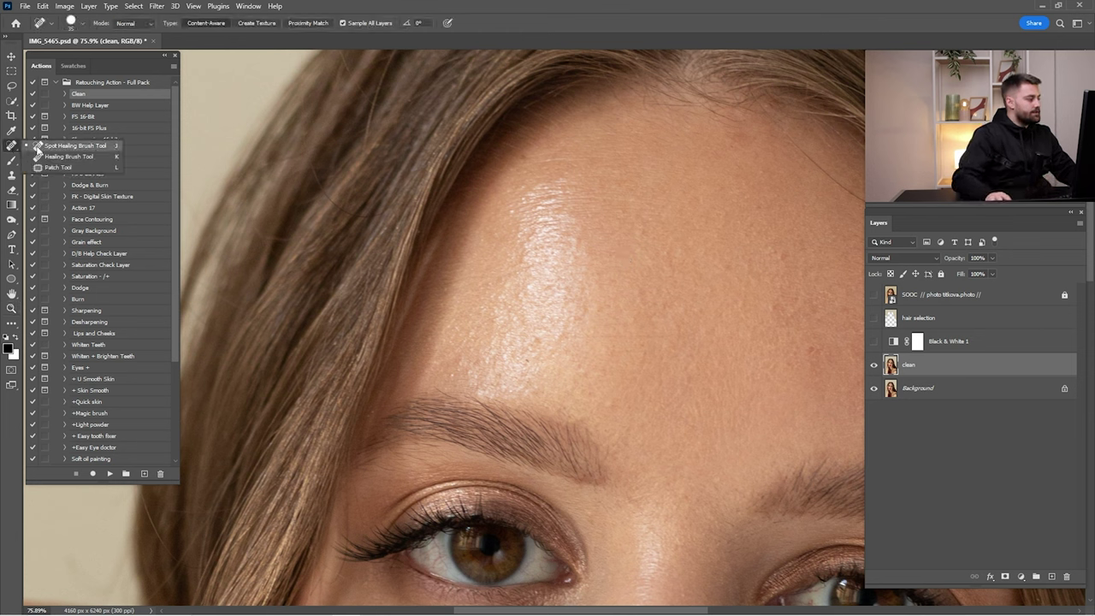
{"action": "left_click", "coordinate": [59, 152]}
{"action": "mouse_move", "coordinate": [843, 103]}
{"action": "left_mouse_down"}
{"action": "mouse_move", "coordinate": [690, 222]}
{"action": "mouse_move", "coordinate": [714, 259]}
{"action": "left_mouse_up"}
{"action": "mouse_move", "coordinate": [560, 275]}
{"action": "left_mouse_down"}
{"action": "mouse_move", "coordinate": [607, 278]}
{"action": "mouse_move", "coordinate": [574, 271]}
{"action": "left_mouse_up"}
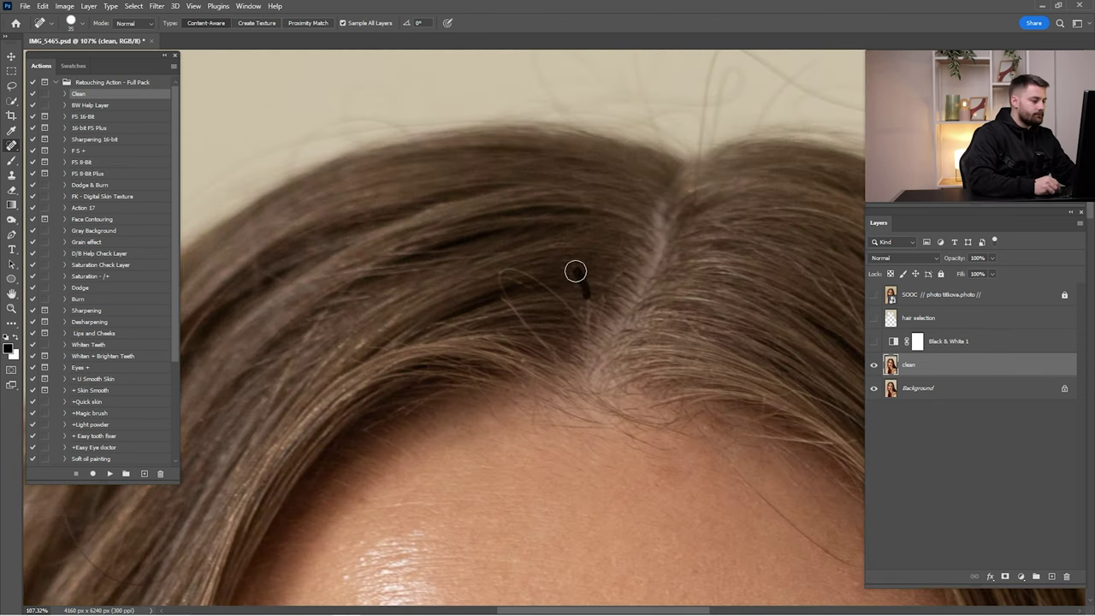
Heal the stray hairs crossing the long strands beside the forehead and further down the hair.
{"action": "left_click_drag", "start_coordinate": [843, 385], "coordinate": [685, 399]}
{"action": "left_click_drag", "start_coordinate": [622, 513], "coordinate": [624, 321]}
{"action": "mouse_move", "coordinate": [659, 363]}
{"action": "left_mouse_down"}
{"action": "mouse_move", "coordinate": [701, 410]}
{"action": "mouse_move", "coordinate": [690, 471]}
{"action": "left_mouse_up"}
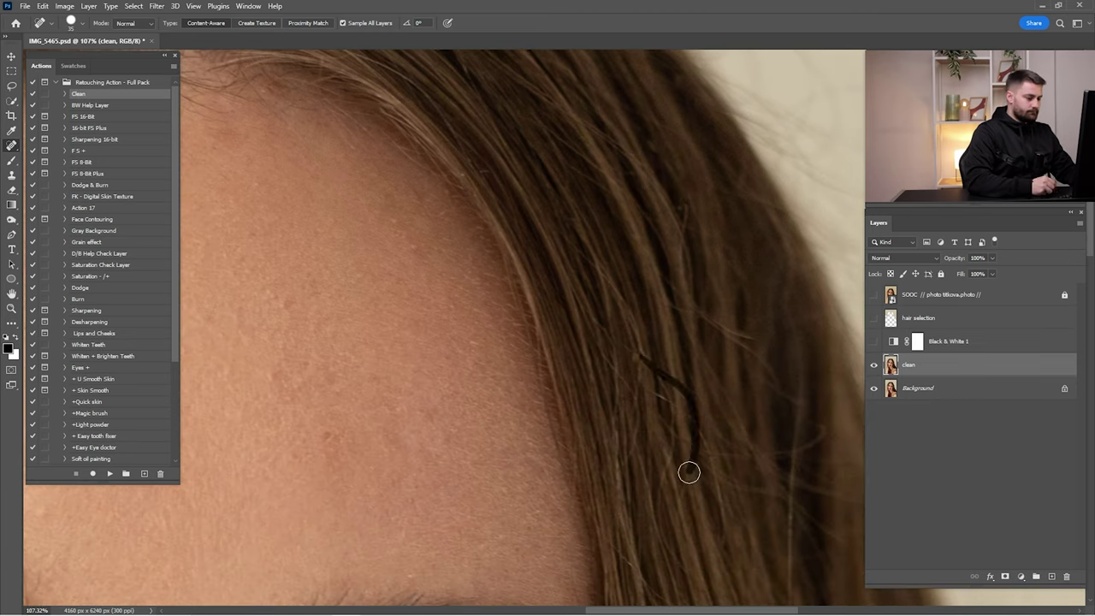
{"action": "mouse_move", "coordinate": [689, 513]}
{"action": "left_mouse_down"}
{"action": "mouse_move", "coordinate": [676, 359]}
{"action": "mouse_move", "coordinate": [556, 513]}
{"action": "left_mouse_up"}
{"action": "left_click_drag", "start_coordinate": [720, 547], "coordinate": [565, 256]}
{"action": "left_click_drag", "start_coordinate": [561, 300], "coordinate": [653, 313]}
Enlarge the healing brush to 70 and remove the stray strands crossing the hair beside the earring.
{"action": "key", "text": "]"}
{"action": "key", "text": "]"}
{"action": "key", "text": "]"}
{"action": "left_click_drag", "start_coordinate": [497, 436], "coordinate": [653, 287]}
{"action": "left_click_drag", "start_coordinate": [626, 293], "coordinate": [714, 322]}
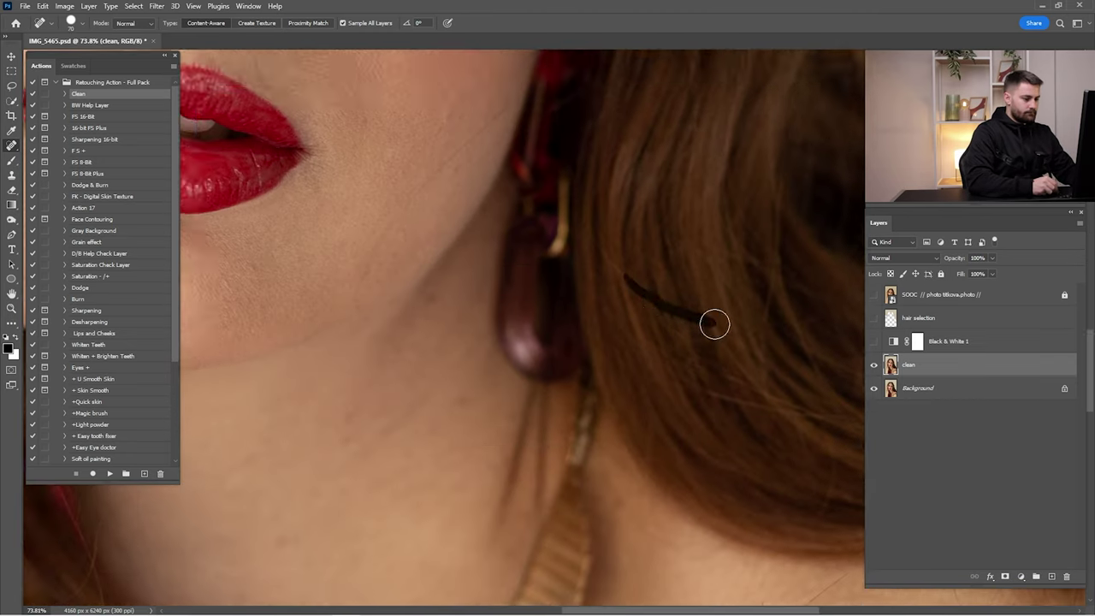
{"action": "left_click_drag", "start_coordinate": [727, 556], "coordinate": [513, 163]}
{"action": "mouse_move", "coordinate": [729, 326]}
{"action": "left_mouse_down"}
{"action": "mouse_move", "coordinate": [636, 350]}
{"action": "mouse_move", "coordinate": [598, 527]}
{"action": "left_mouse_up"}
Heal the remaining stray hairs across the portrait, adjusting the brush size as needed, and check against the version without the clean layer.
{"action": "key", "text": "["}
{"action": "key", "text": "["}
{"action": "key", "text": "["}
{"action": "mouse_move", "coordinate": [570, 278]}
{"action": "left_mouse_down"}
{"action": "mouse_move", "coordinate": [578, 308]}
{"action": "mouse_move", "coordinate": [608, 269]}
{"action": "mouse_move", "coordinate": [522, 274]}
{"action": "left_mouse_up"}
{"action": "left_click_drag", "start_coordinate": [565, 244], "coordinate": [658, 240]}
{"action": "left_click_drag", "start_coordinate": [560, 265], "coordinate": [650, 281]}
{"action": "left_click_drag", "start_coordinate": [616, 514], "coordinate": [548, 154]}
{"action": "key", "text": "["}
{"action": "key", "text": "["}
{"action": "key", "text": "["}
{"action": "mouse_move", "coordinate": [556, 291]}
{"action": "left_mouse_down"}
{"action": "mouse_move", "coordinate": [609, 303]}
{"action": "mouse_move", "coordinate": [599, 513]}
{"action": "left_mouse_up"}
{"action": "left_click_drag", "start_coordinate": [662, 252], "coordinate": [641, 293]}
{"action": "left_click_drag", "start_coordinate": [616, 222], "coordinate": [530, 548]}
{"action": "left_click", "coordinate": [573, 352]}
{"action": "left_click_drag", "start_coordinate": [650, 548], "coordinate": [761, 299]}
{"action": "mouse_move", "coordinate": [548, 257]}
{"action": "left_mouse_down"}
{"action": "mouse_move", "coordinate": [574, 423]}
{"action": "mouse_move", "coordinate": [727, 428]}
{"action": "left_mouse_up"}
{"action": "key", "text": "]"}
{"action": "key", "text": "]"}
{"action": "left_click_drag", "start_coordinate": [602, 293], "coordinate": [618, 289]}
{"action": "left_click_drag", "start_coordinate": [548, 111], "coordinate": [556, 227]}
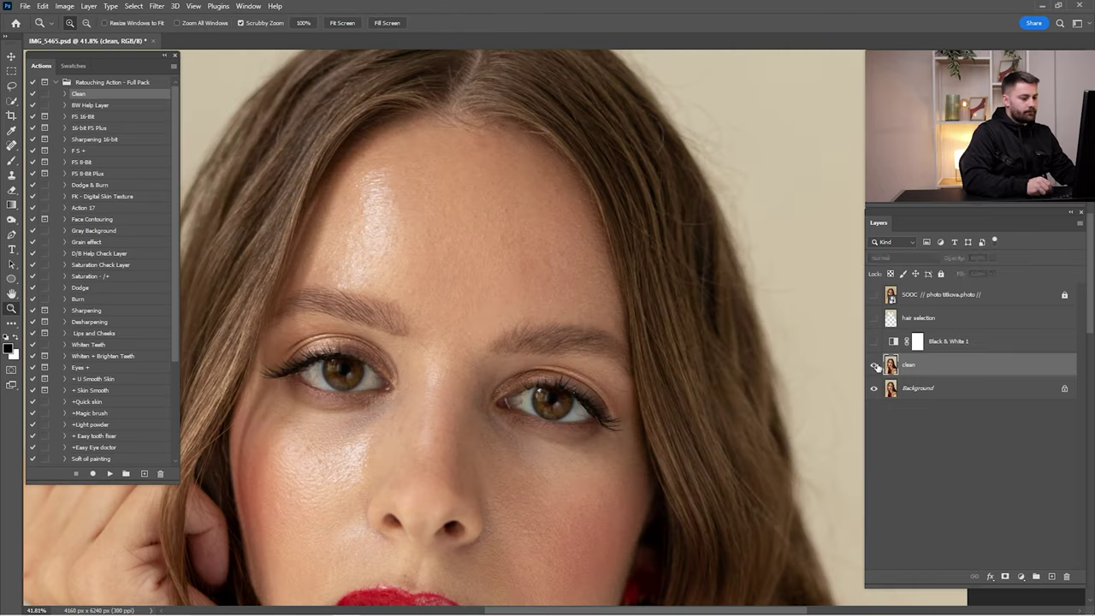
{"action": "left_click", "coordinate": [874, 365]}
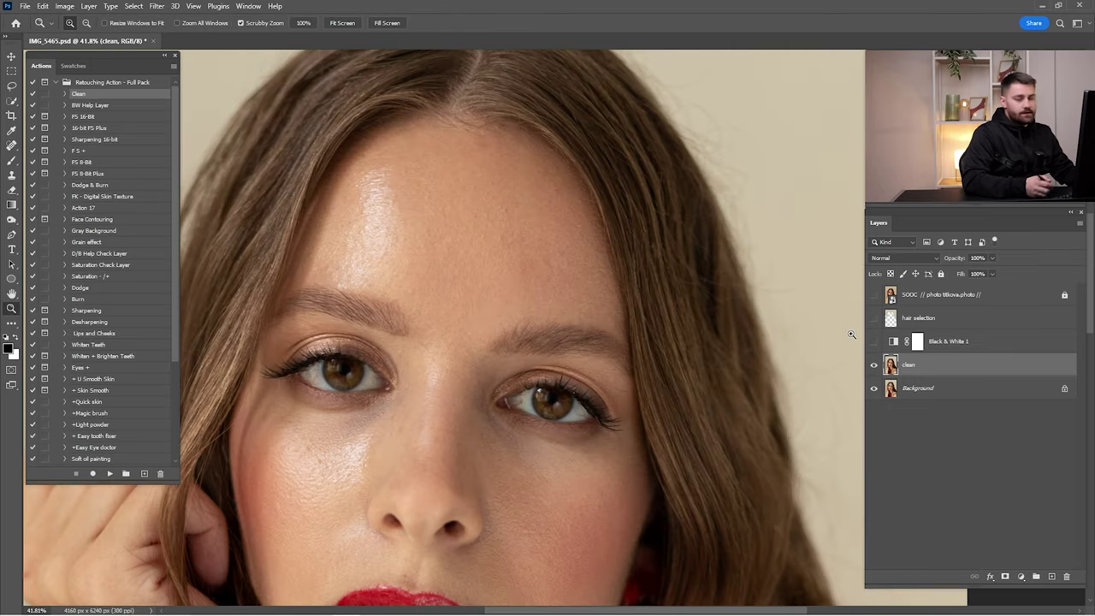
Load the "hair selection" layer's outline as a selection while keeping the clean layer active.
{"action": "left_click_drag", "start_coordinate": [636, 249], "coordinate": [732, 350]}
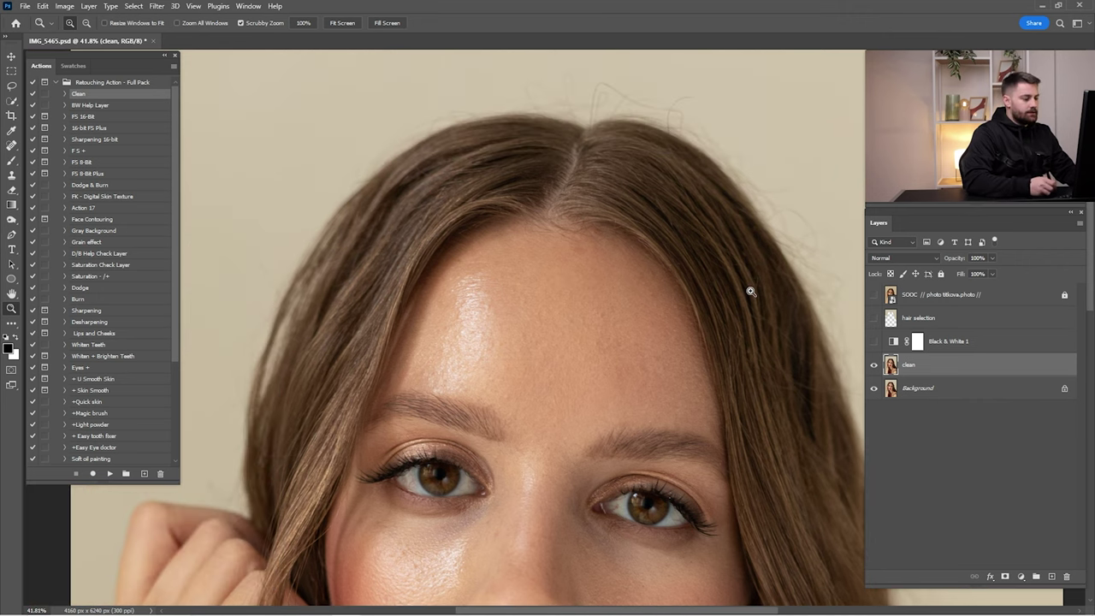
{"action": "key", "text": "ctrl+0"}
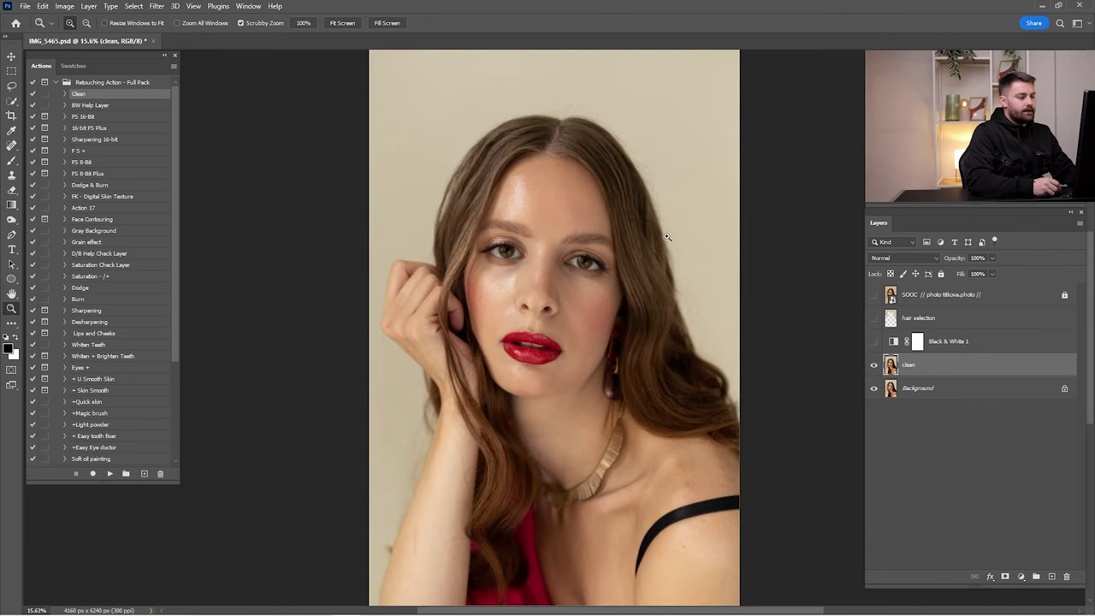
{"action": "left_click", "coordinate": [892, 322], "text": "ctrl"}
Set up the Mixer Brush for the selected backdrop on the clean layer, with size 600 and flow 100%.
{"action": "left_click_drag", "start_coordinate": [659, 143], "coordinate": [697, 188]}
{"action": "left_click_drag", "start_coordinate": [712, 227], "coordinate": [725, 300]}
{"action": "right_click", "coordinate": [11, 161]}
{"action": "left_click", "coordinate": [60, 182]}
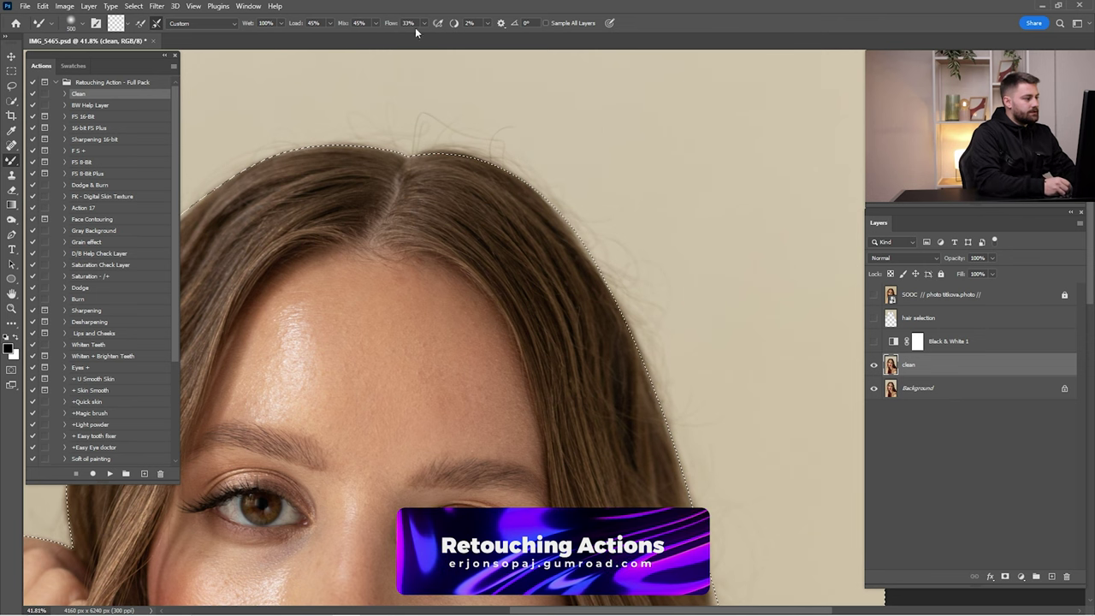
{"action": "left_click_drag", "start_coordinate": [391, 23], "coordinate": [450, 24]}
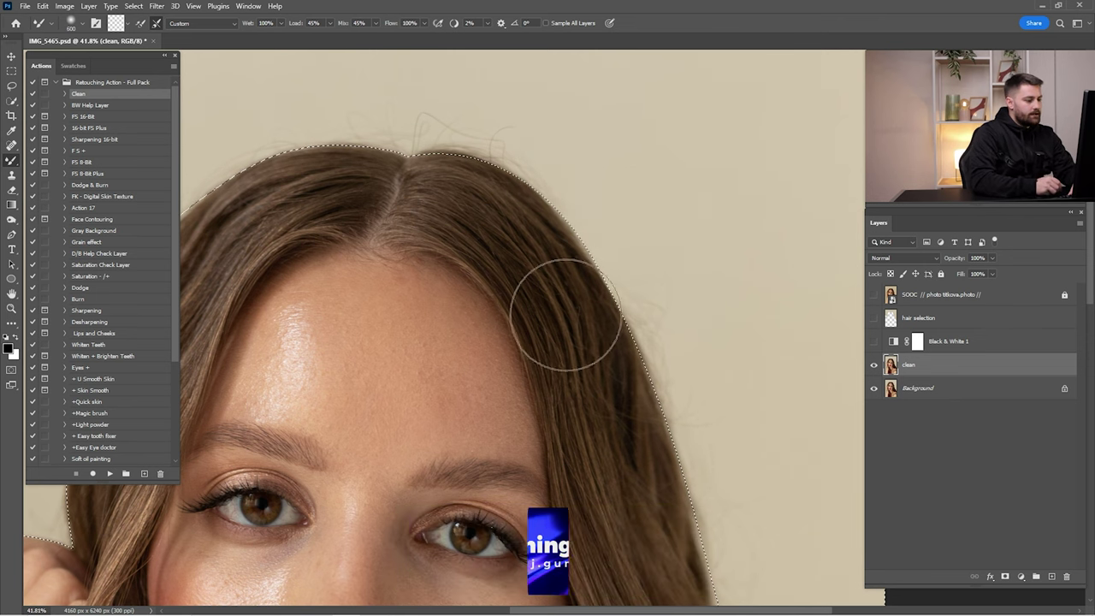
Blend the flyaway hairs above the crown and around the head into the selected backdrop with the Mixer Brush.
{"action": "left_click_drag", "start_coordinate": [728, 385], "coordinate": [690, 167]}
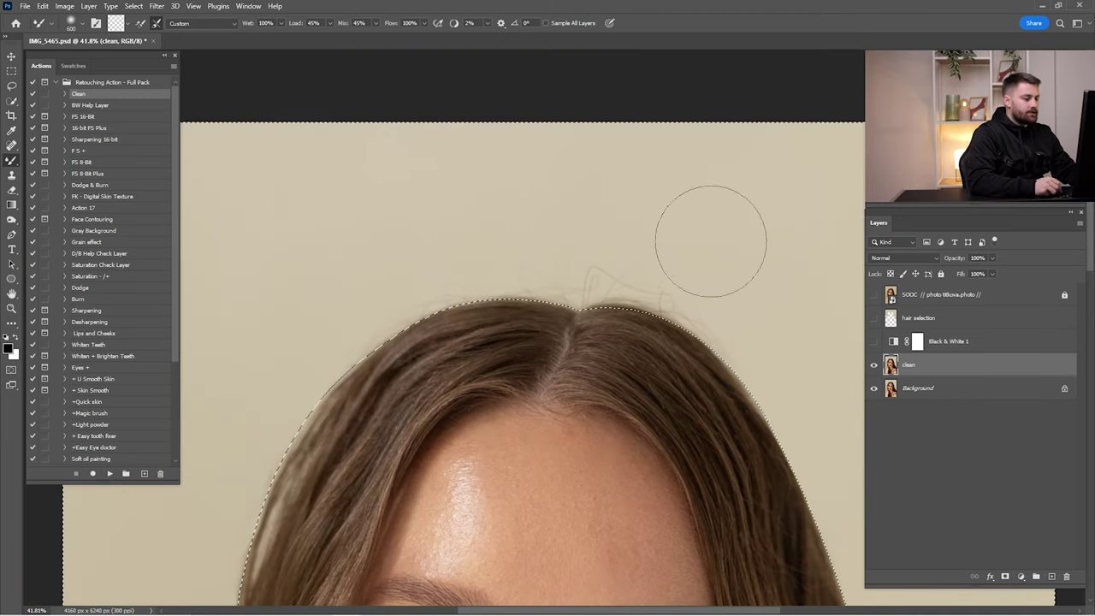
{"action": "mouse_move", "coordinate": [711, 243]}
{"action": "left_mouse_down"}
{"action": "mouse_move", "coordinate": [679, 321]}
{"action": "mouse_move", "coordinate": [657, 320]}
{"action": "mouse_move", "coordinate": [616, 399]}
{"action": "left_mouse_up"}
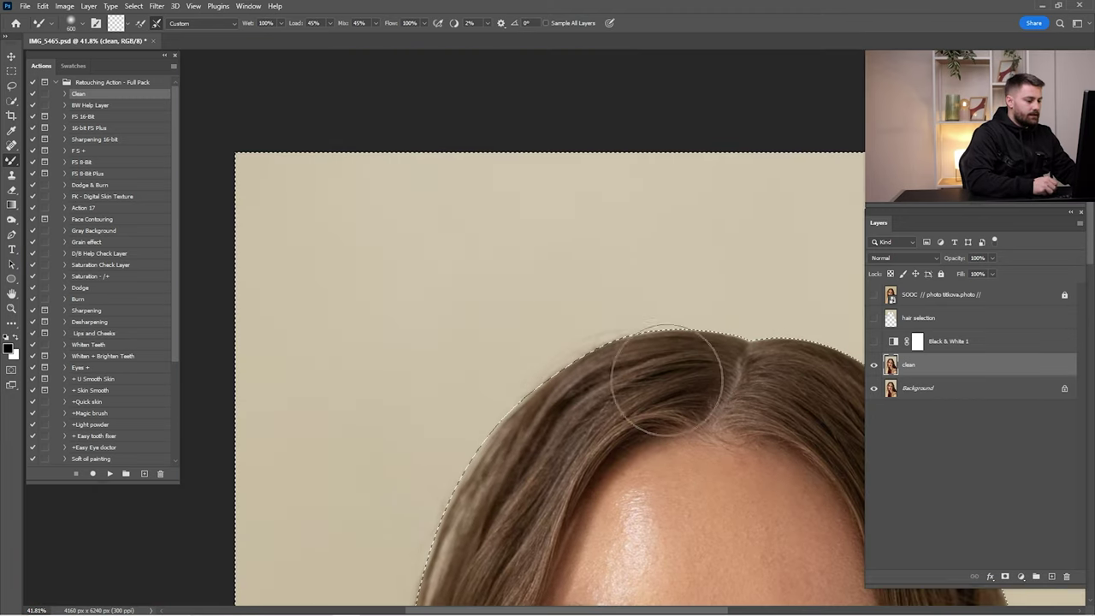
{"action": "left_click_drag", "start_coordinate": [572, 311], "coordinate": [657, 227]}
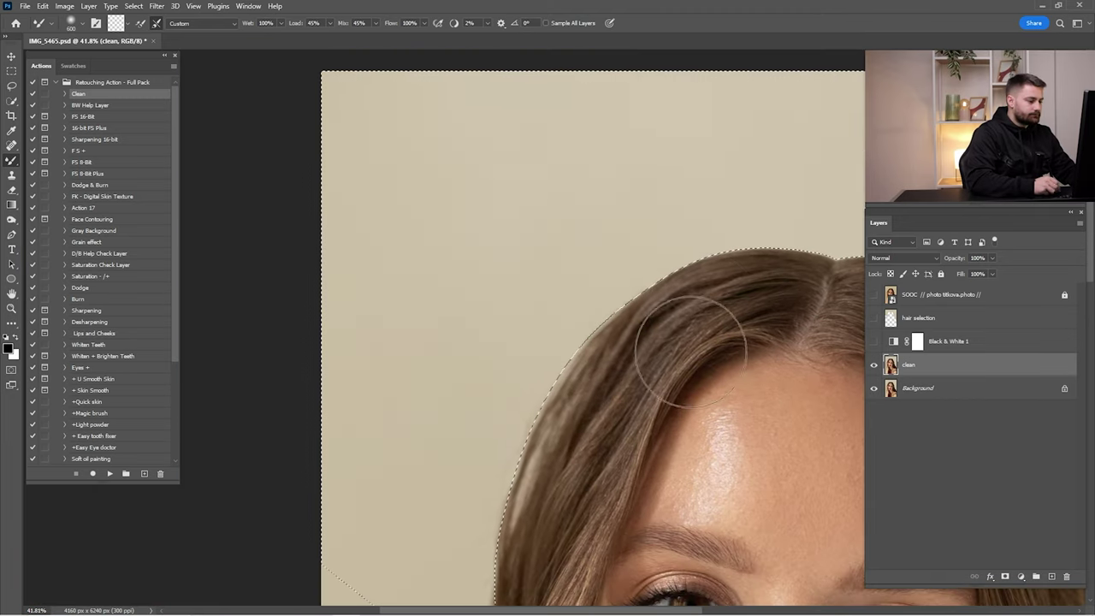
{"action": "left_click_drag", "start_coordinate": [676, 347], "coordinate": [748, 215]}
{"action": "left_click_drag", "start_coordinate": [843, 157], "coordinate": [594, 334]}
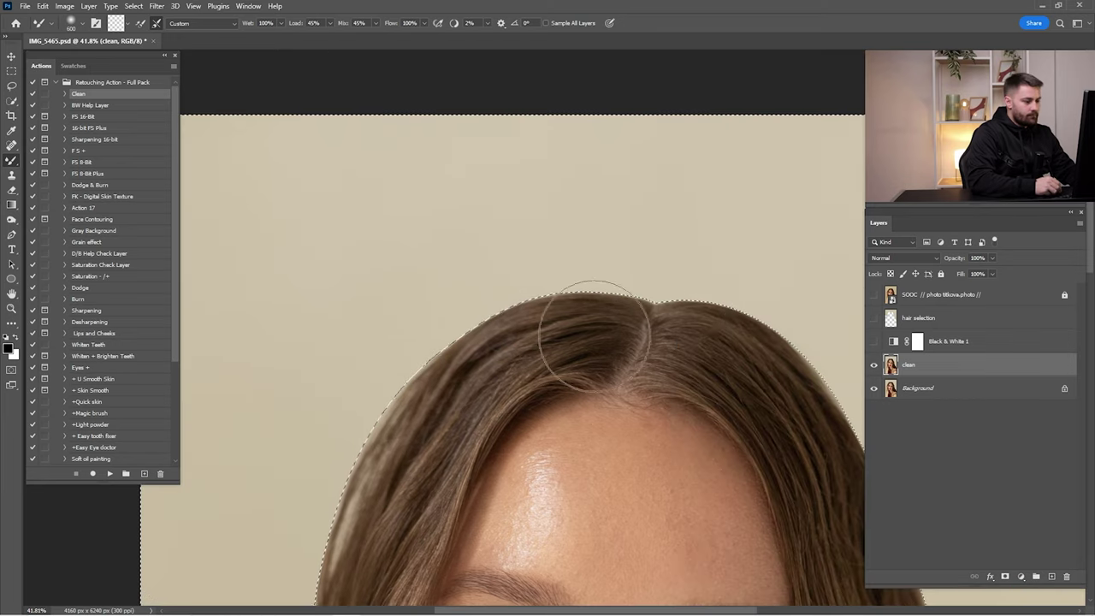
{"action": "left_click_drag", "start_coordinate": [860, 344], "coordinate": [628, 159]}
{"action": "left_click_drag", "start_coordinate": [737, 271], "coordinate": [617, 224]}
Smooth the remaining backdrop along the long hair down to the shoulder, and compare the result with the clean layer hidden.
{"action": "scroll", "coordinate": [617, 224], "scroll_direction": "down", "scroll_amount": 5}
{"action": "scroll", "coordinate": [697, 256], "scroll_direction": "left", "scroll_amount": 1}
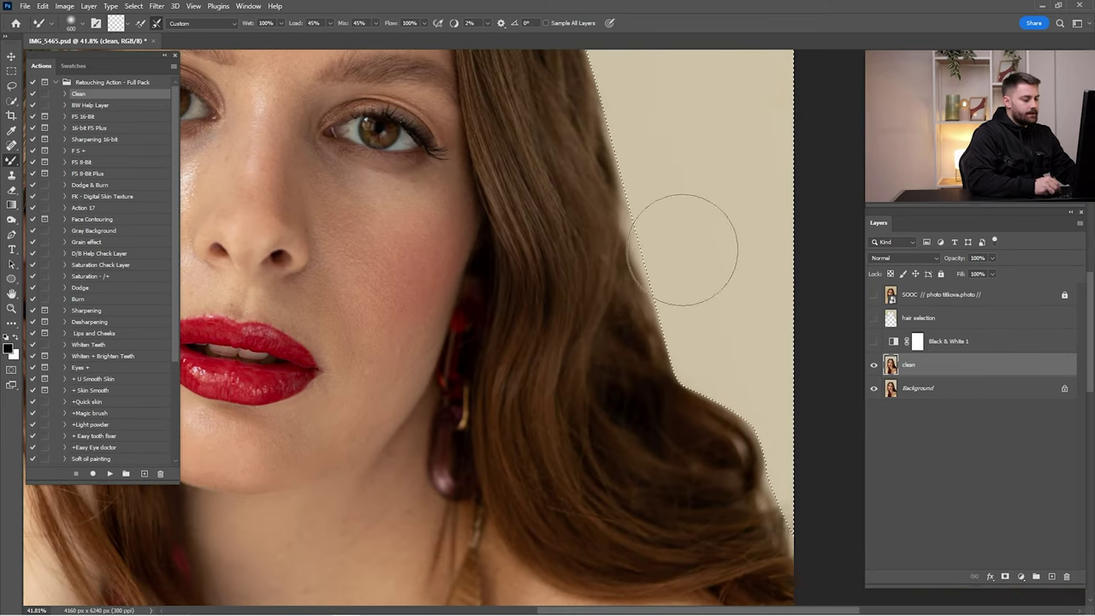
{"action": "scroll", "coordinate": [680, 386], "scroll_direction": "up", "scroll_amount": 2}
{"action": "scroll", "coordinate": [680, 386], "scroll_direction": "right", "scroll_amount": 1}
{"action": "scroll", "coordinate": [739, 301], "scroll_direction": "down", "scroll_amount": 3}
{"action": "scroll", "coordinate": [739, 301], "scroll_direction": "left", "scroll_amount": 1}
{"action": "scroll", "coordinate": [739, 301], "scroll_direction": "up", "scroll_amount": 6}
{"action": "scroll", "coordinate": [721, 362], "scroll_direction": "left", "scroll_amount": 2}
{"action": "scroll", "coordinate": [721, 362], "scroll_direction": "up", "scroll_amount": 1}
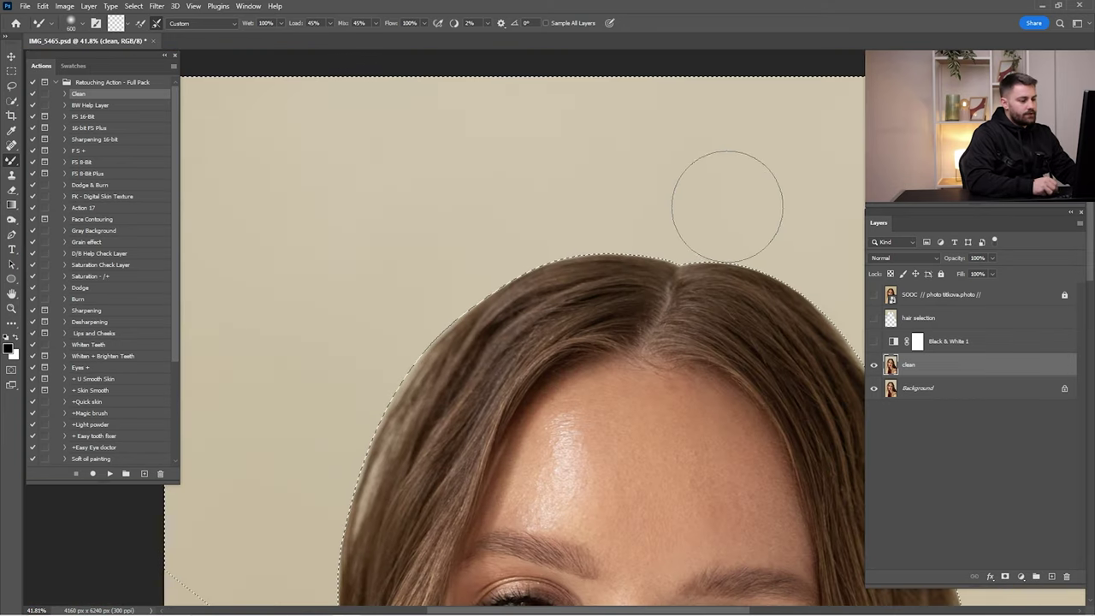
{"action": "scroll", "coordinate": [745, 249], "scroll_direction": "left", "scroll_amount": 3}
{"action": "key", "text": "ctrl+0"}
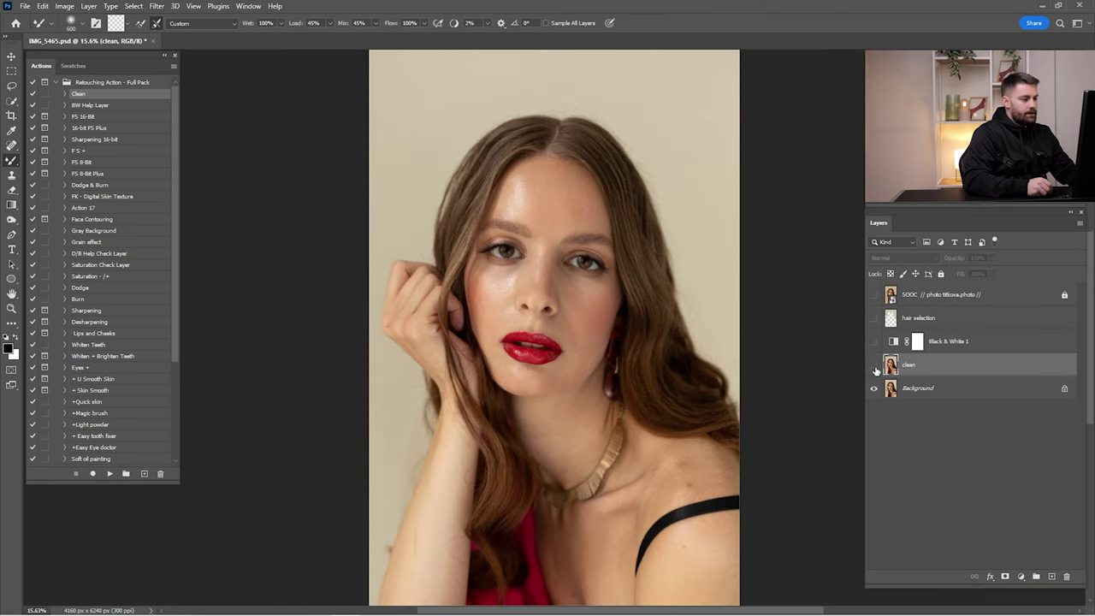
{"action": "left_click", "coordinate": [874, 365]}
{"action": "left_click", "coordinate": [874, 366]}
{"action": "left_click", "coordinate": [874, 365]}
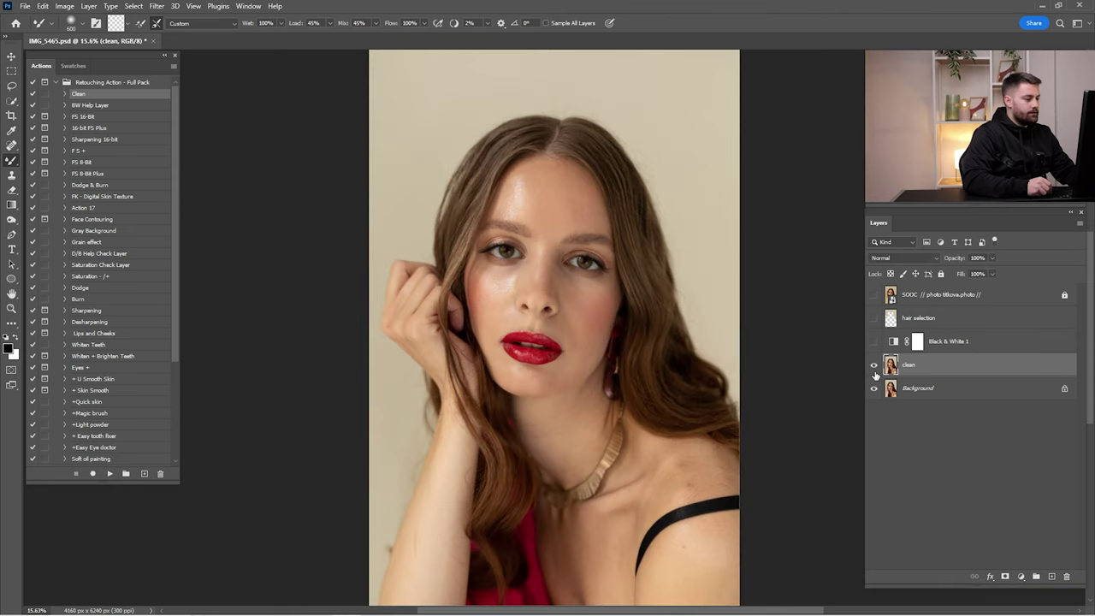
{"action": "left_click", "coordinate": [874, 366]}
{"action": "key", "text": "j"}
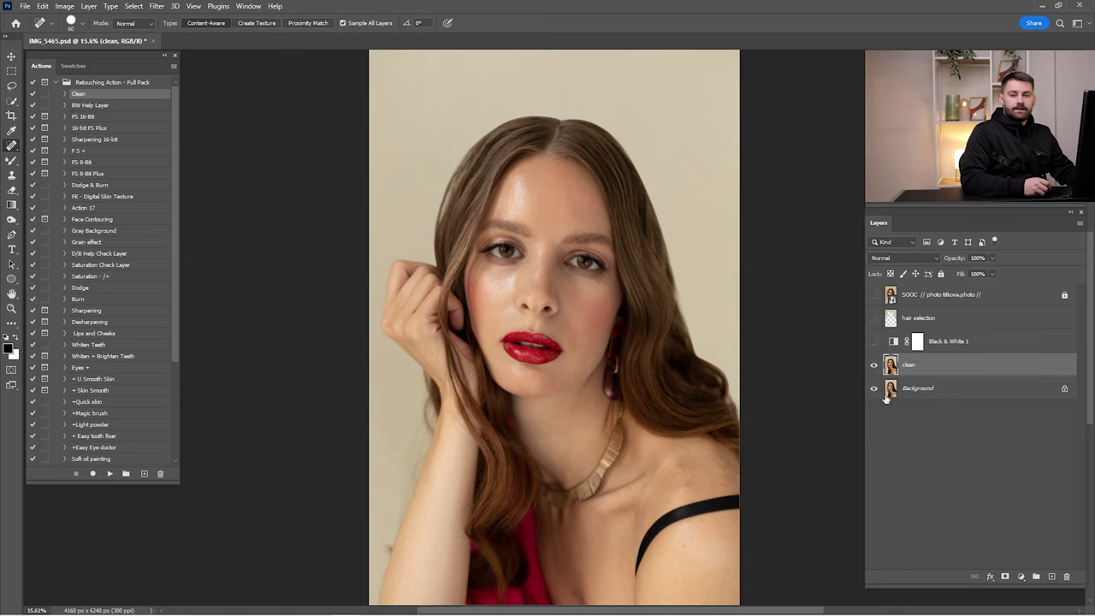
Run the "F S +" retouching action on the clean layer, accepting a Gaussian Blur radius of 14.0 pixels.
{"action": "left_click", "coordinate": [107, 152]}
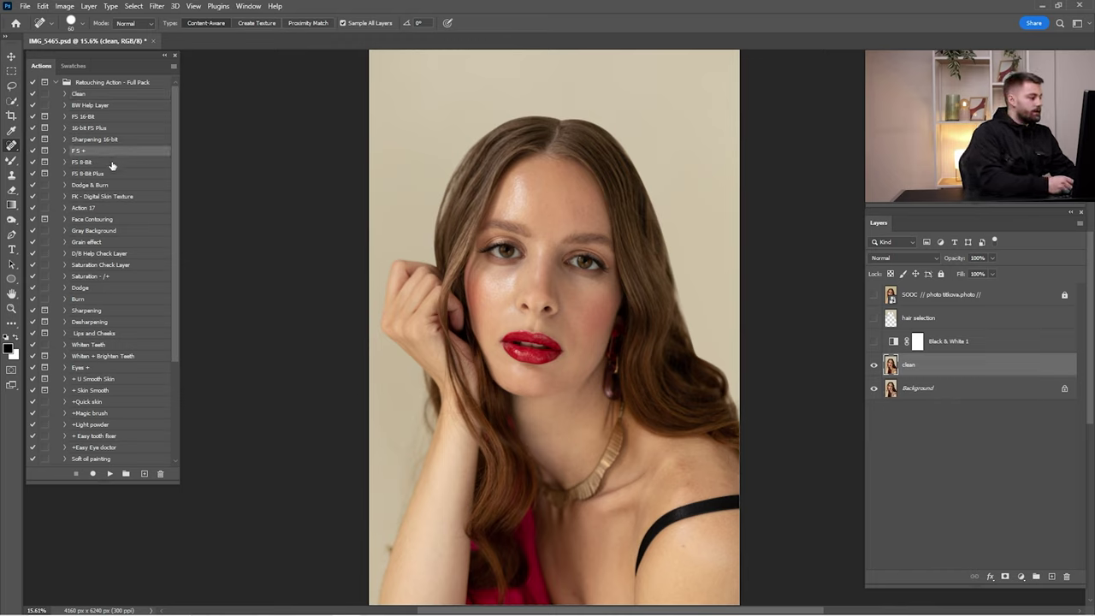
{"action": "left_click", "coordinate": [109, 473]}
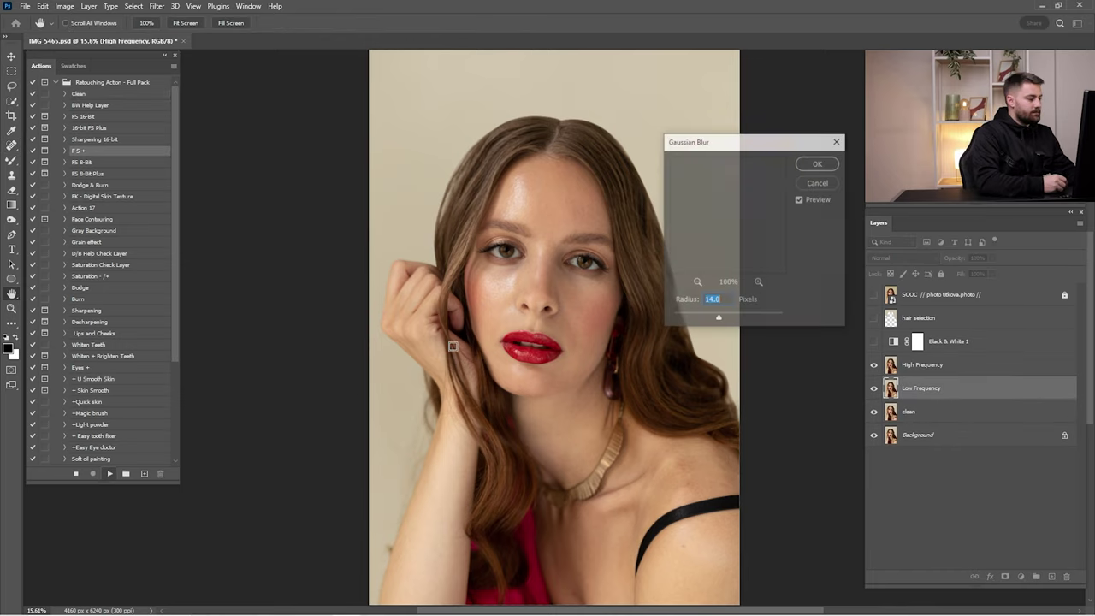
{"action": "left_click", "coordinate": [698, 282]}
{"action": "left_click", "coordinate": [697, 283]}
{"action": "left_click", "coordinate": [698, 283]}
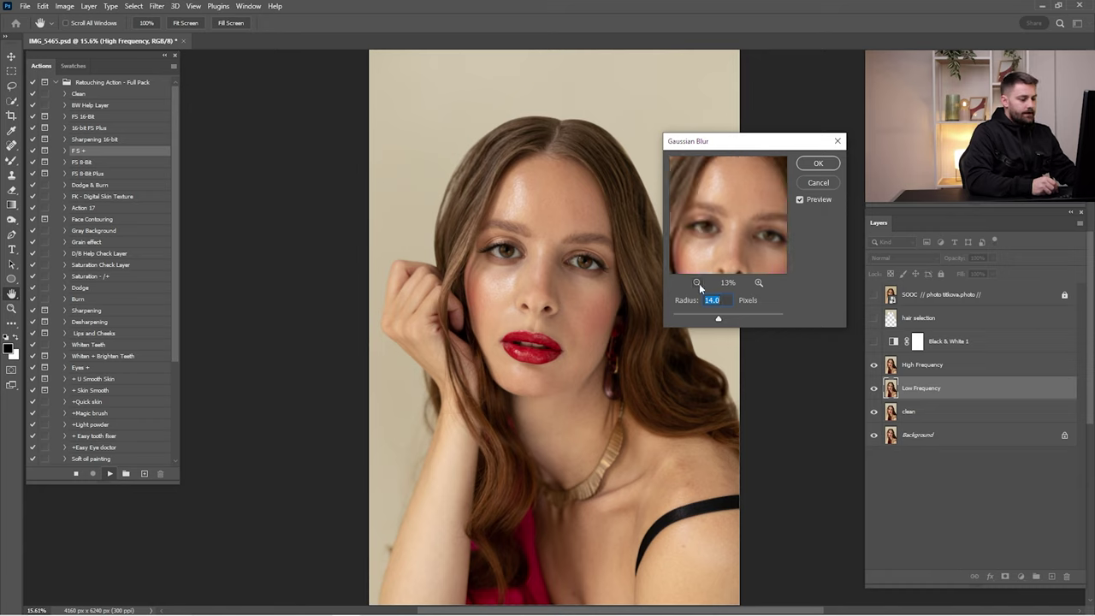
{"action": "left_click", "coordinate": [818, 163]}
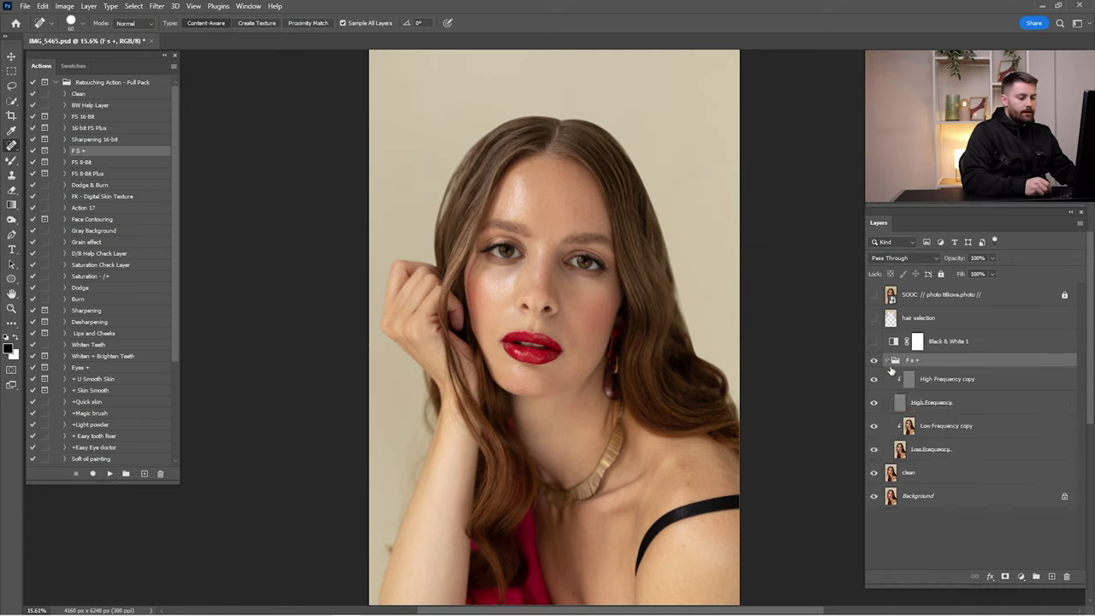
Set the Mixer Brush to 10% wet and 33% flow for the Low Frequency copy layer, and hide the High Frequency layer.
{"action": "left_click", "coordinate": [919, 420]}
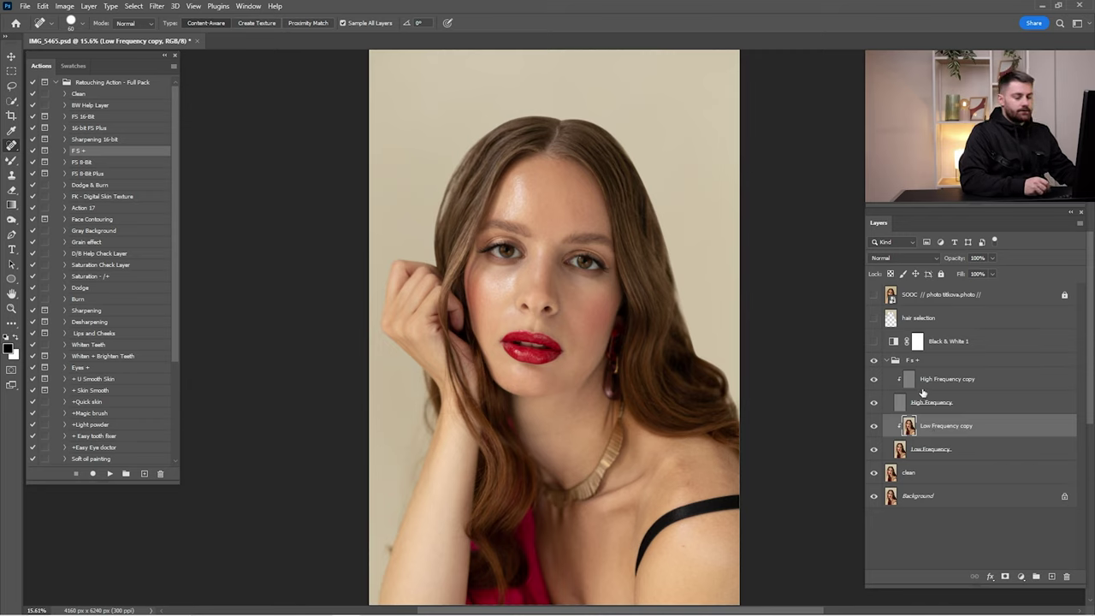
{"action": "left_click", "coordinate": [11, 161]}
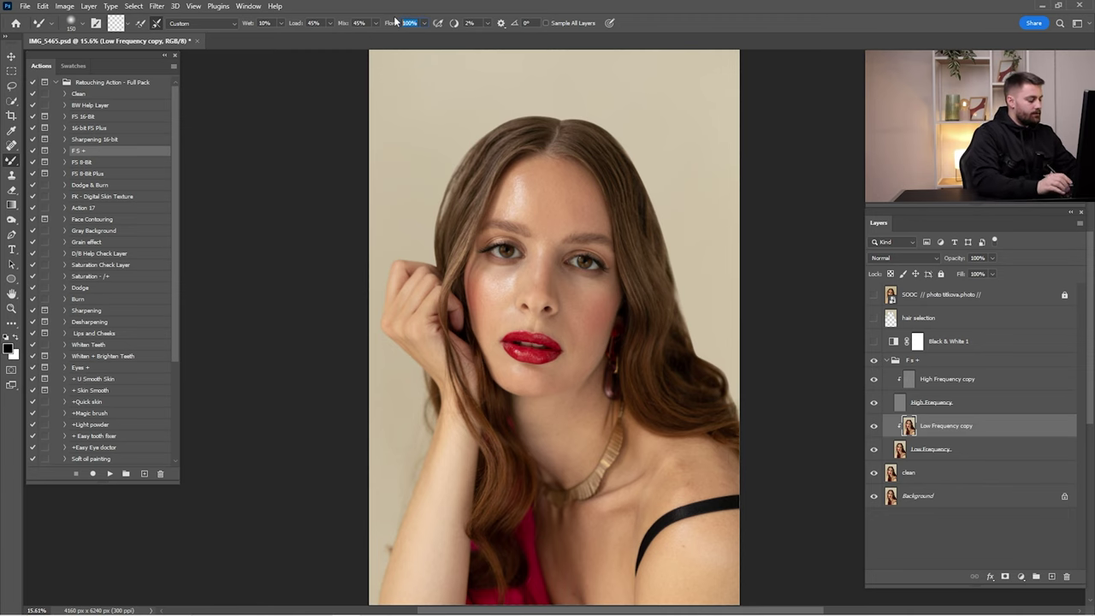
{"action": "key", "text": "z"}
{"action": "left_click_drag", "start_coordinate": [474, 194], "coordinate": [719, 229]}
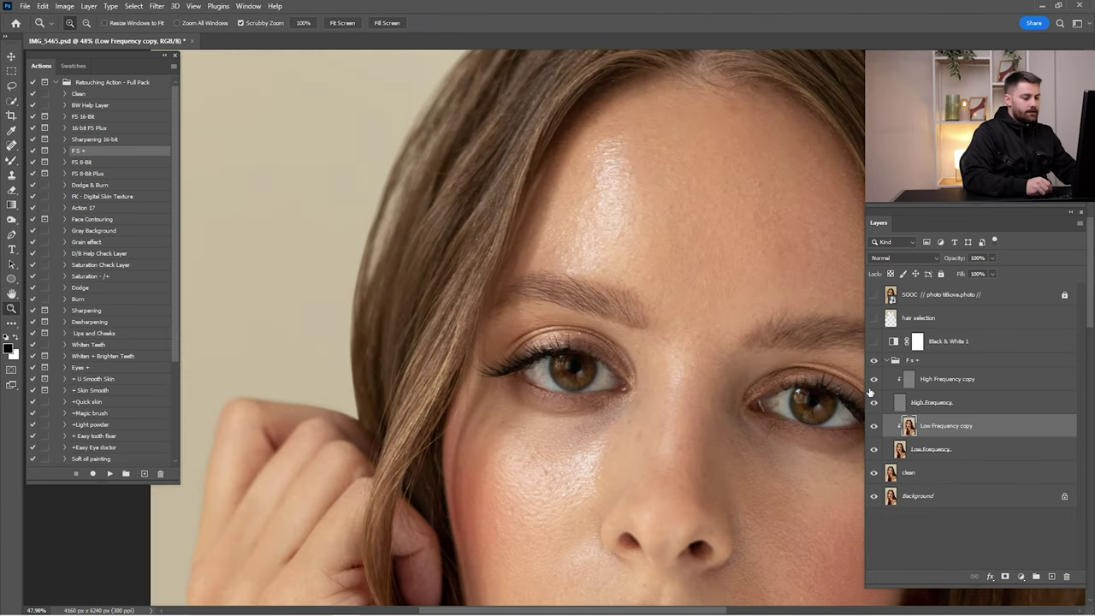
{"action": "left_click", "coordinate": [874, 401]}
{"action": "key", "text": "b"}
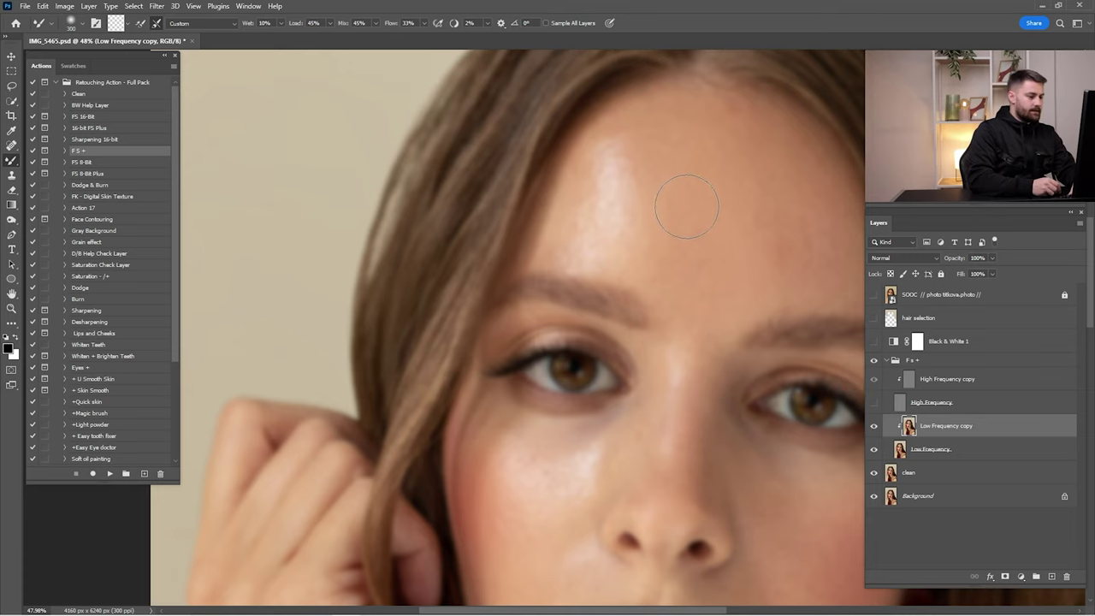
Blend the uneven skin tones on the forehead, cheek and chin with the Mixer Brush, adjusting its size as needed.
{"action": "key", "text": "bracketleft"}
{"action": "key", "text": "bracketleft"}
{"action": "mouse_move", "coordinate": [519, 518]}
{"action": "left_mouse_down"}
{"action": "mouse_move", "coordinate": [599, 265]}
{"action": "mouse_move", "coordinate": [521, 541]}
{"action": "left_mouse_up"}
{"action": "left_click_drag", "start_coordinate": [582, 411], "coordinate": [511, 220]}
{"action": "mouse_move", "coordinate": [577, 262]}
{"action": "left_mouse_down"}
{"action": "mouse_move", "coordinate": [679, 216]}
{"action": "mouse_move", "coordinate": [587, 146]}
{"action": "left_mouse_up"}
{"action": "key", "text": "bracketright"}
{"action": "key", "text": "bracketright"}
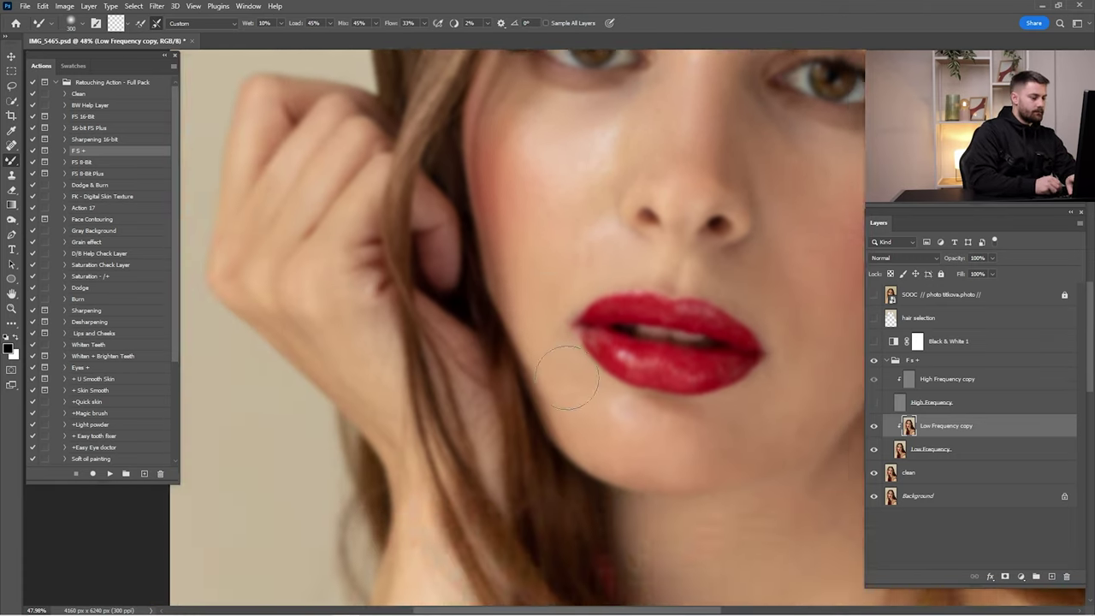
{"action": "left_click_drag", "start_coordinate": [565, 379], "coordinate": [421, 436]}
{"action": "left_click_drag", "start_coordinate": [516, 197], "coordinate": [584, 497]}
{"action": "left_click_drag", "start_coordinate": [673, 510], "coordinate": [653, 330]}
Even out the face and neck tones with the Mixer Brush while the Black & White 1 check layer is temporarily shown.
{"action": "key", "text": "o"}
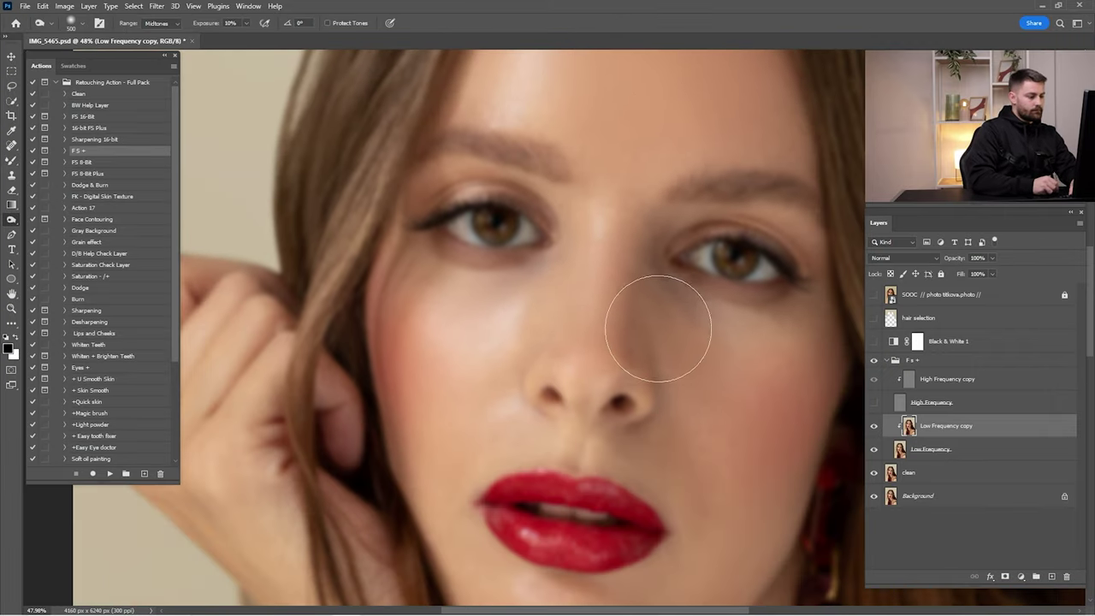
{"action": "key", "text": "b"}
{"action": "left_click", "coordinate": [874, 341]}
{"action": "left_click_drag", "start_coordinate": [723, 215], "coordinate": [783, 185]}
{"action": "key", "text": "bracketleft"}
{"action": "mouse_move", "coordinate": [651, 373]}
{"action": "left_mouse_down"}
{"action": "mouse_move", "coordinate": [596, 315]}
{"action": "mouse_move", "coordinate": [606, 51]}
{"action": "left_mouse_up"}
{"action": "key", "text": "bracketright"}
{"action": "key", "text": "bracketright"}
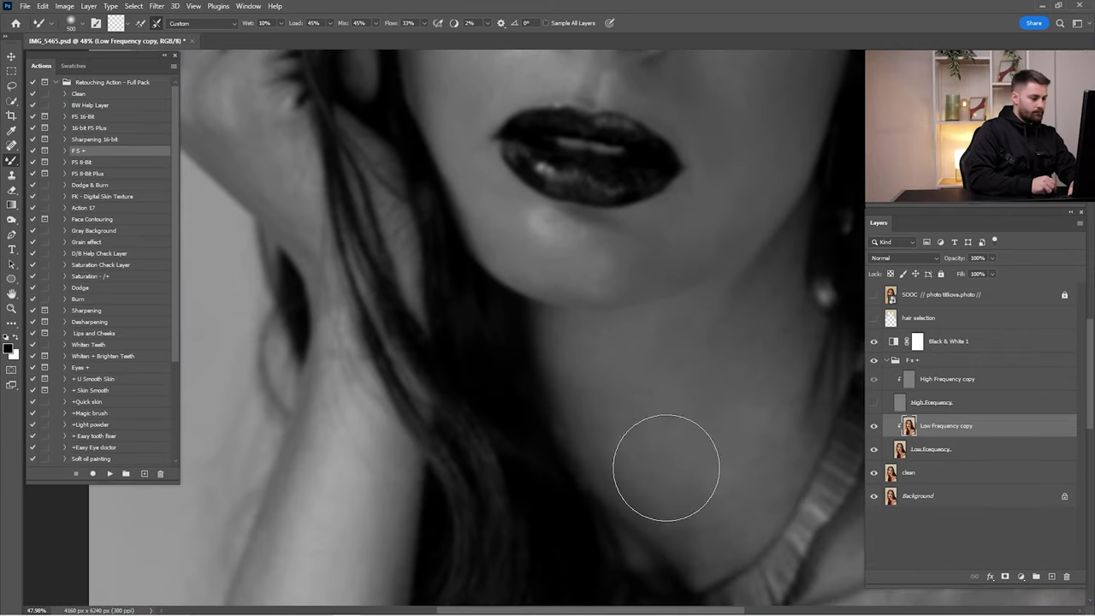
{"action": "mouse_move", "coordinate": [459, 99]}
{"action": "left_mouse_down"}
{"action": "mouse_move", "coordinate": [508, 352]}
{"action": "mouse_move", "coordinate": [403, 87]}
{"action": "left_mouse_up"}
{"action": "left_click", "coordinate": [874, 341]}
Reduce the Mixer Brush to 200 and blend the skin tones under the eyes and around the nose and mouth.
{"action": "left_click_drag", "start_coordinate": [589, 68], "coordinate": [574, 342]}
{"action": "key", "text": "bracketleft"}
{"action": "key", "text": "bracketleft"}
{"action": "key", "text": "bracketleft"}
{"action": "key", "text": "bracketleft"}
{"action": "scroll", "coordinate": [576, 318], "scroll_direction": "up", "scroll_amount": 3}
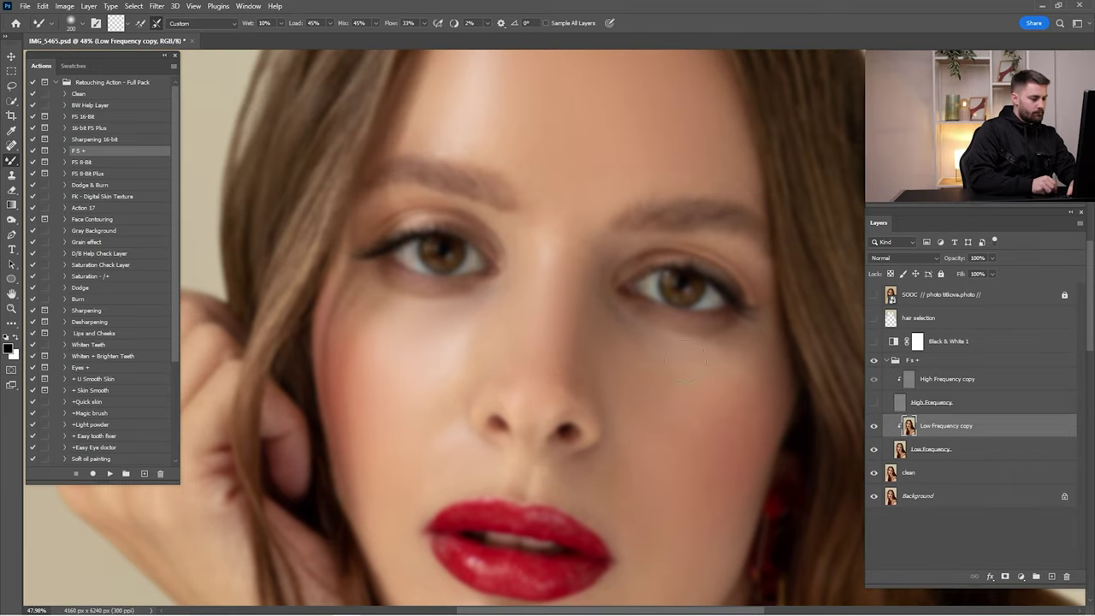
{"action": "scroll", "coordinate": [576, 318], "scroll_direction": "down", "scroll_amount": 4}
{"action": "scroll", "coordinate": [576, 319], "scroll_direction": "up", "scroll_amount": 3}
Show the High Frequency layer again and compare the whole portrait with and without the "F s +" group.
{"action": "key", "text": "ctrl+0"}
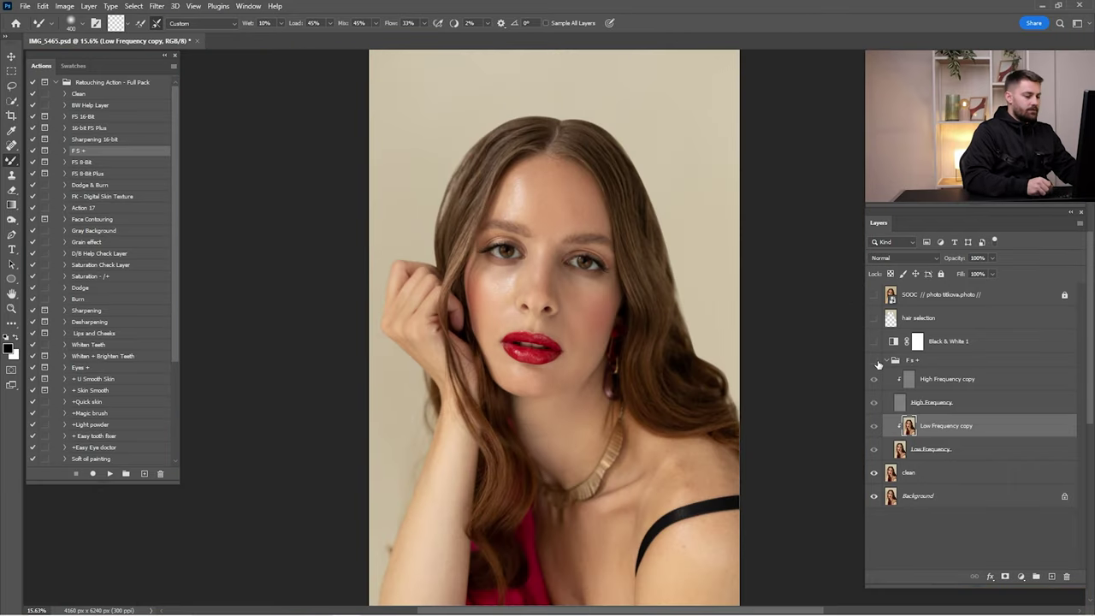
{"action": "left_click", "coordinate": [884, 364]}
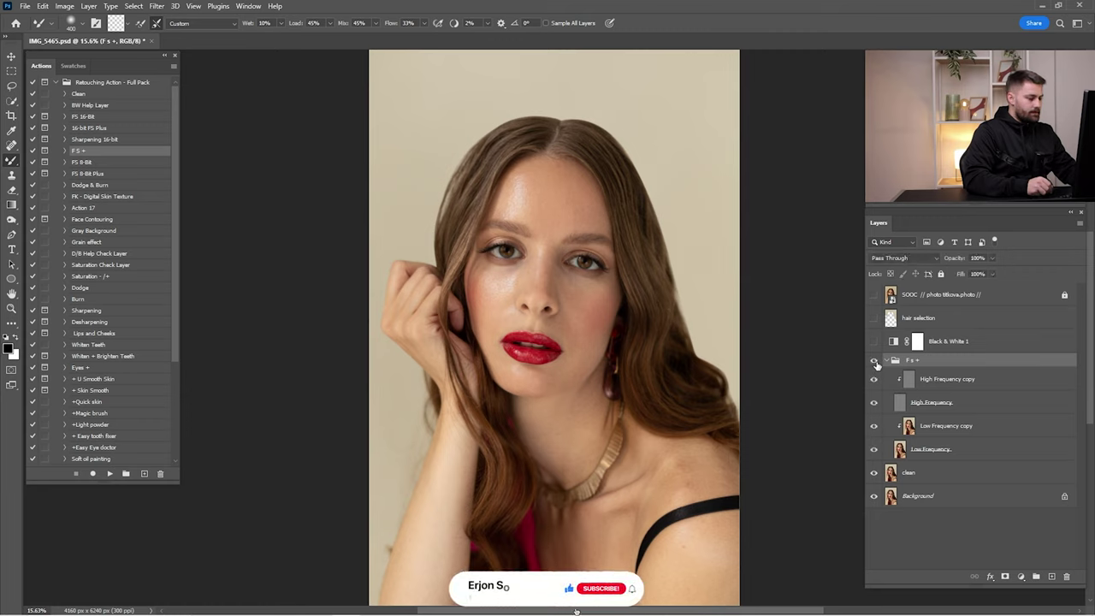
{"action": "left_click", "coordinate": [875, 363]}
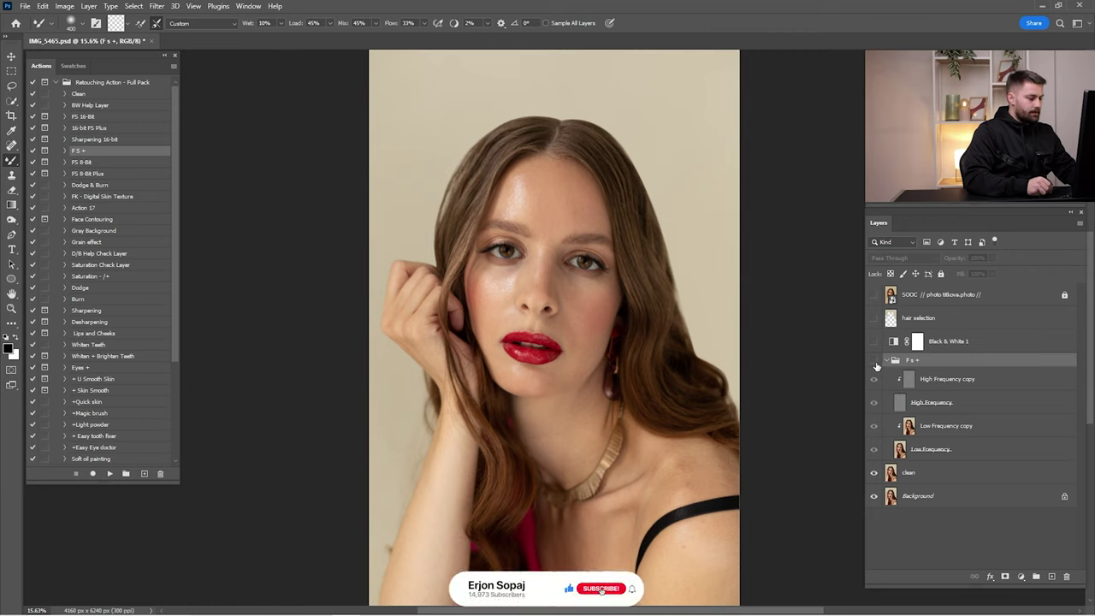
{"action": "left_click", "coordinate": [875, 363]}
{"action": "left_click", "coordinate": [874, 363]}
{"action": "left_click", "coordinate": [875, 363]}
Hide the High Frequency layer and blend the skin around the eye, cheek and forehead further on the Low Frequency copy layer.
{"action": "key", "text": "z"}
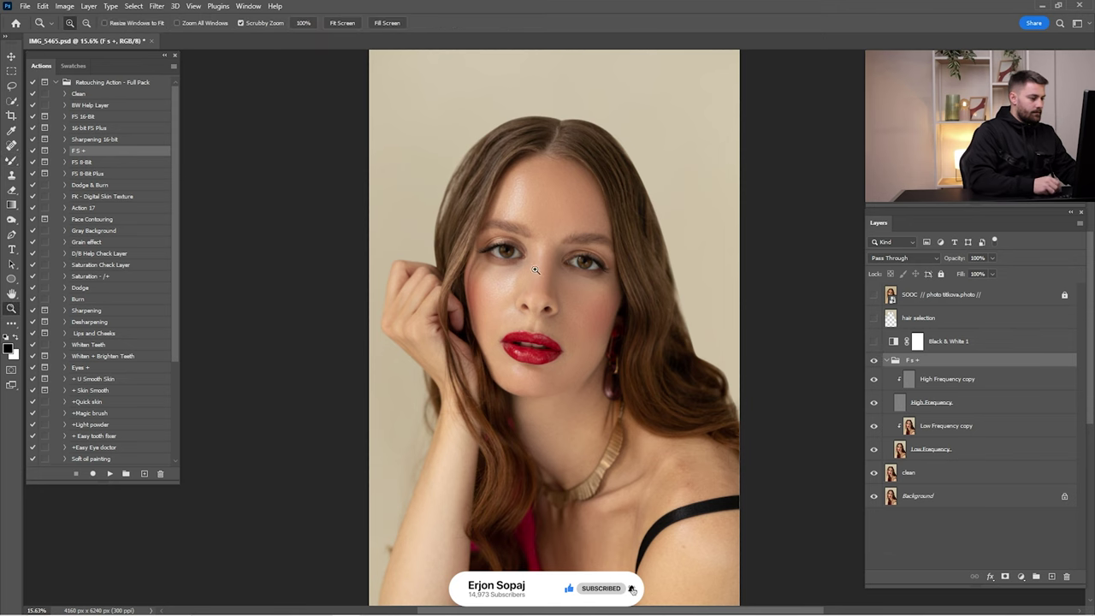
{"action": "left_click_drag", "start_coordinate": [536, 270], "coordinate": [625, 290]}
{"action": "left_click_drag", "start_coordinate": [644, 293], "coordinate": [733, 301]}
{"action": "mouse_move", "coordinate": [604, 302]}
{"action": "left_mouse_down"}
{"action": "mouse_move", "coordinate": [668, 303]}
{"action": "mouse_move", "coordinate": [618, 300]}
{"action": "left_mouse_up"}
{"action": "left_click_drag", "start_coordinate": [578, 281], "coordinate": [707, 331]}
{"action": "left_click", "coordinate": [894, 426]}
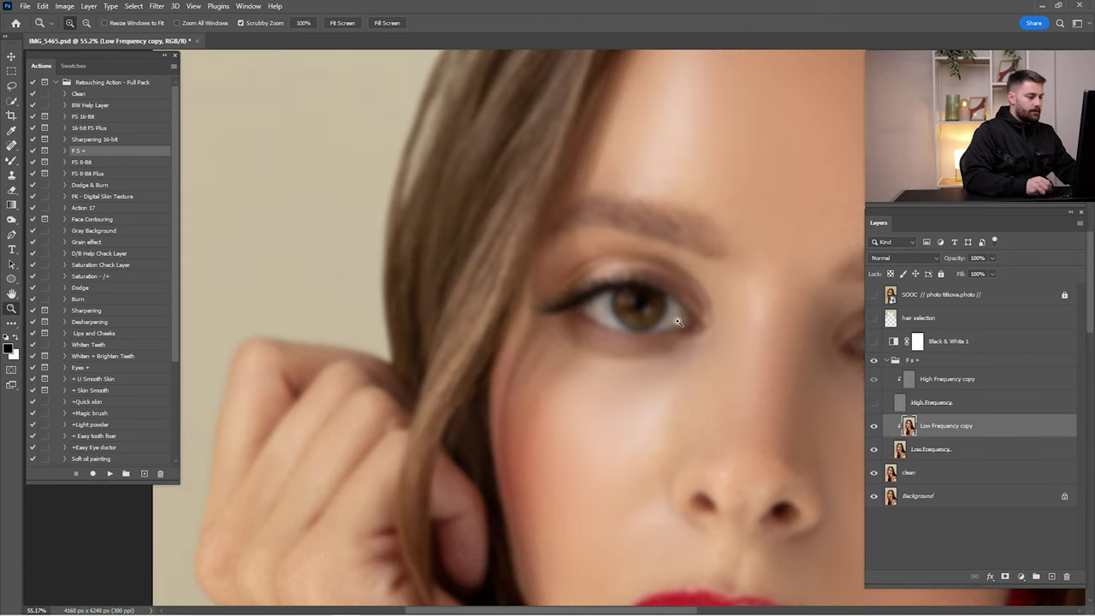
{"action": "key", "text": "b"}
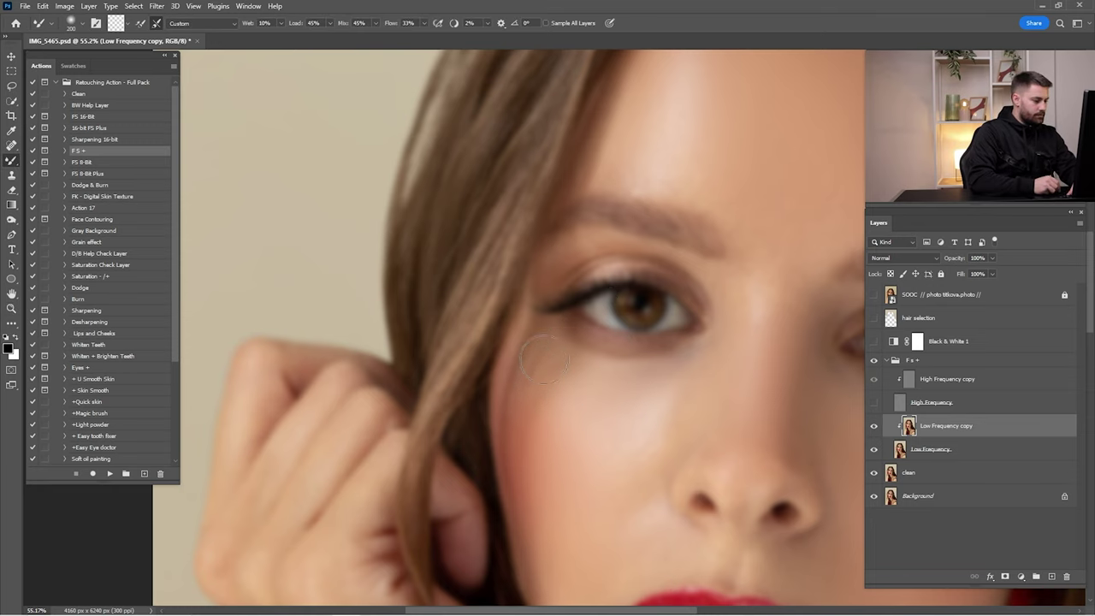
{"action": "left_click_drag", "start_coordinate": [693, 368], "coordinate": [693, 239]}
{"action": "key", "text": "]"}
{"action": "left_click_drag", "start_coordinate": [629, 299], "coordinate": [569, 582]}
{"action": "left_click_drag", "start_coordinate": [690, 346], "coordinate": [534, 43]}
{"action": "key", "text": "["}
{"action": "key", "text": "["}
{"action": "left_click_drag", "start_coordinate": [467, 594], "coordinate": [576, 317]}
{"action": "key", "text": "ctrl+0"}
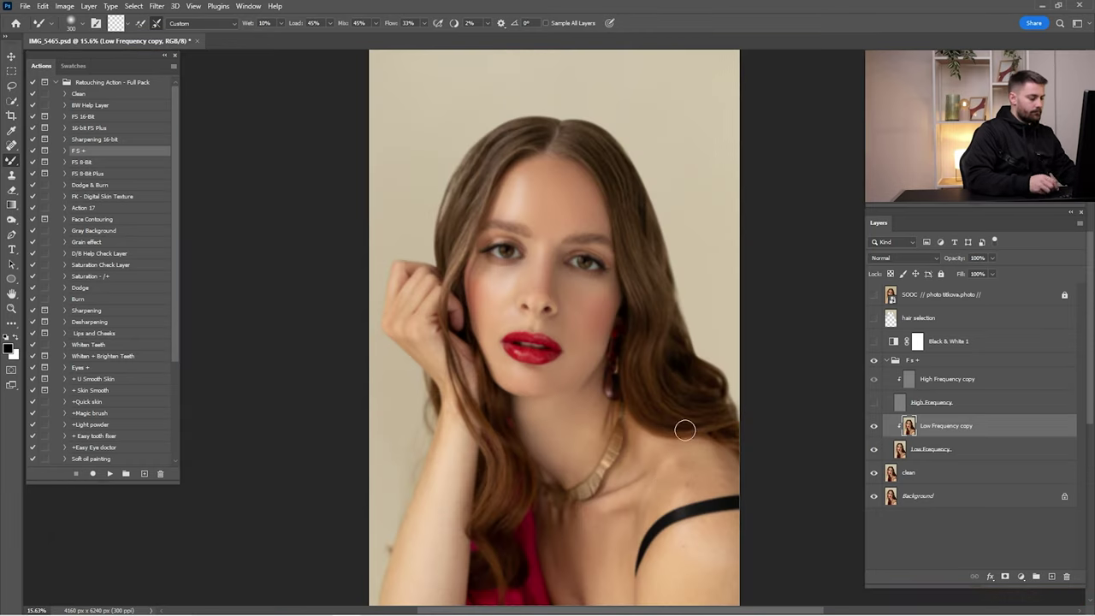
Blend the skin tones around the necklace and collarbone with the Mixer Brush, adjusting its size as needed.
{"action": "left_click_drag", "start_coordinate": [685, 428], "coordinate": [728, 265]}
{"action": "left_click_drag", "start_coordinate": [637, 404], "coordinate": [682, 403]}
{"action": "key", "text": "]"}
{"action": "key", "text": "]"}
{"action": "left_click_drag", "start_coordinate": [809, 385], "coordinate": [665, 341]}
{"action": "left_click_drag", "start_coordinate": [639, 183], "coordinate": [668, 368]}
{"action": "key", "text": "["}
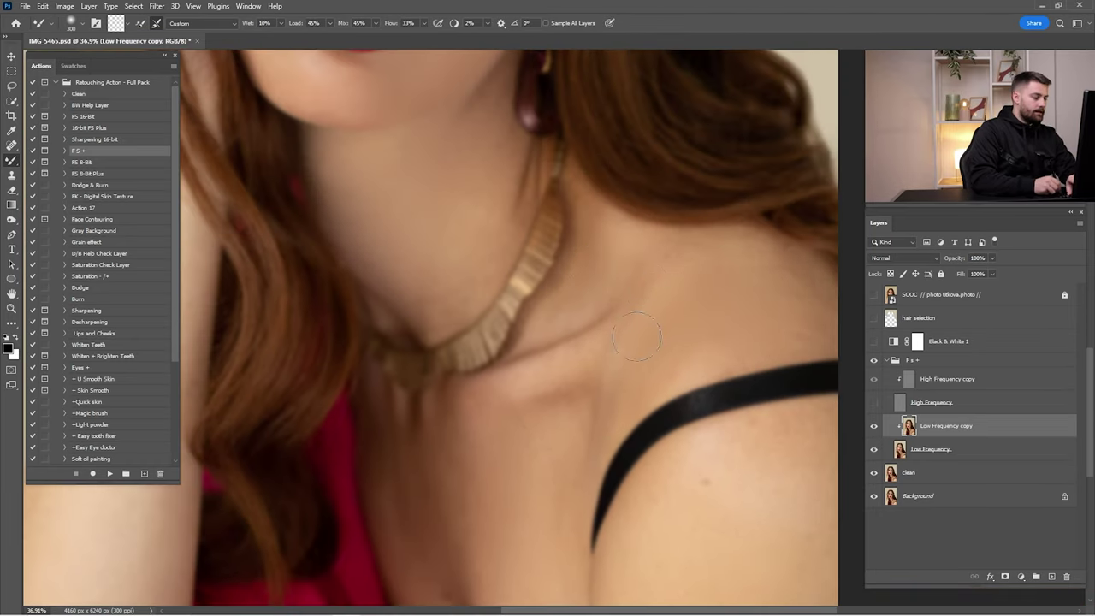
Smooth the neck and shoulder tones with a 500 Mixer Brush, show the High Frequency layer and compare with the "F s +" group hidden.
{"action": "scroll", "coordinate": [636, 336], "scroll_direction": "down", "scroll_amount": 2}
{"action": "scroll", "coordinate": [554, 376], "scroll_direction": "up", "scroll_amount": 3}
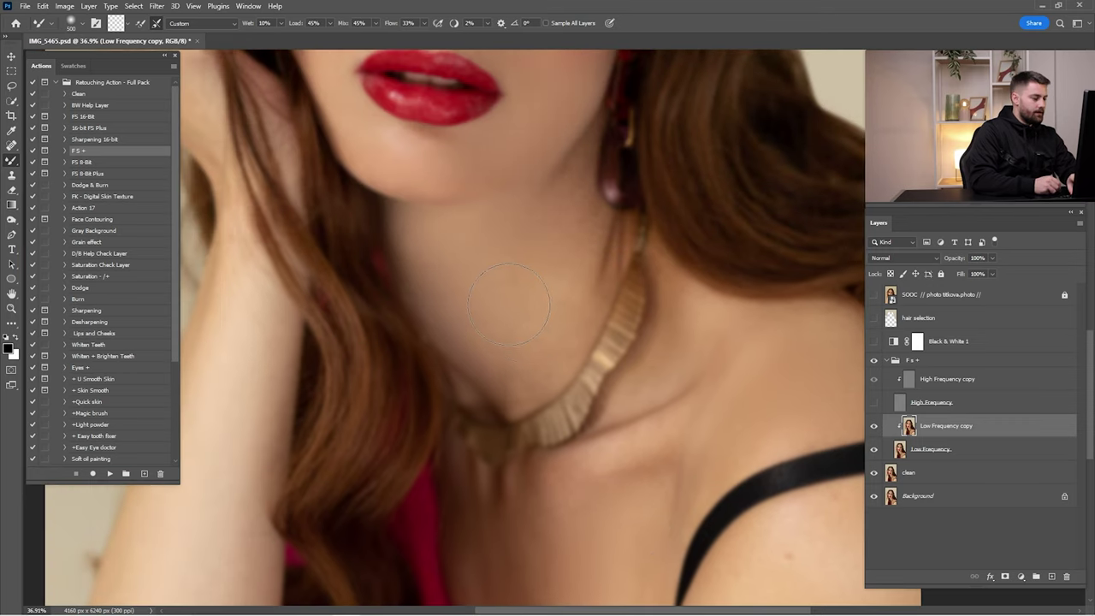
{"action": "scroll", "coordinate": [550, 282], "scroll_direction": "down", "scroll_amount": 2}
{"action": "scroll", "coordinate": [665, 330], "scroll_direction": "up", "scroll_amount": 2}
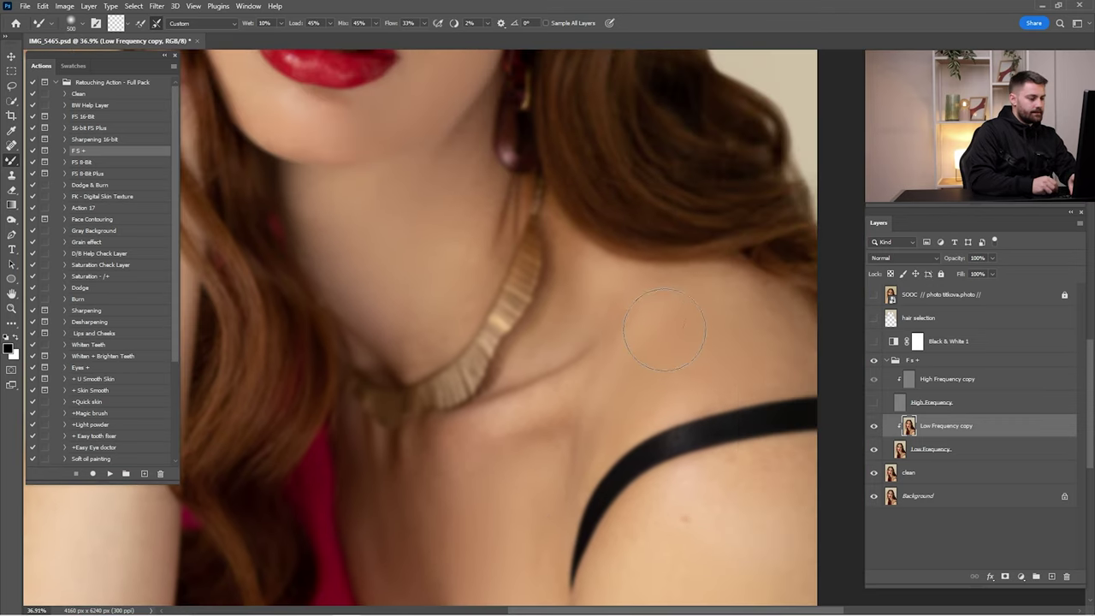
{"action": "key", "text": "ctrl+0"}
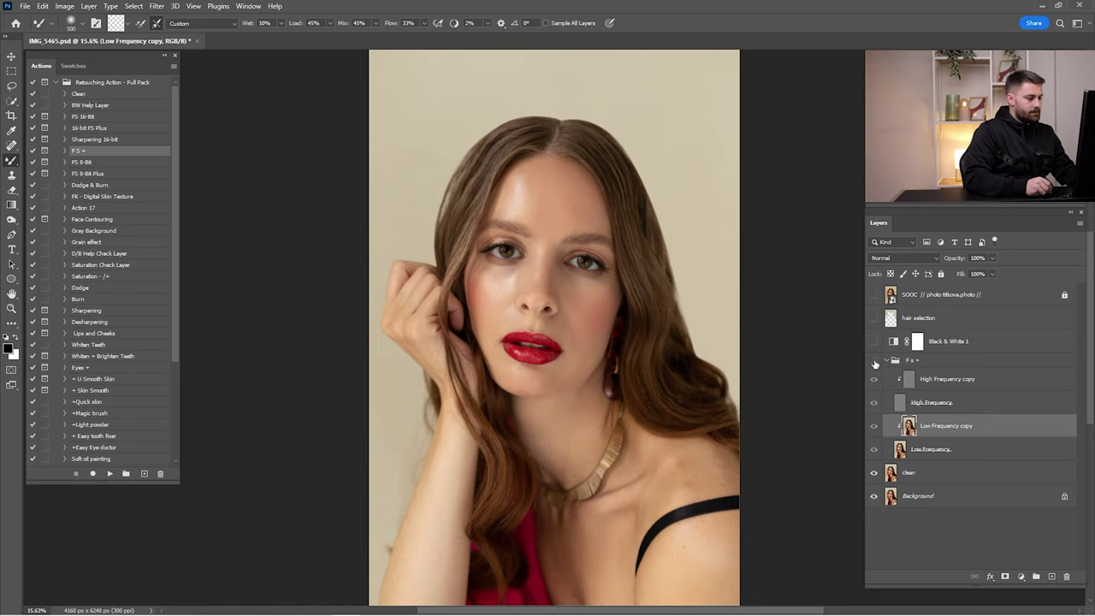
{"action": "key", "text": "z"}
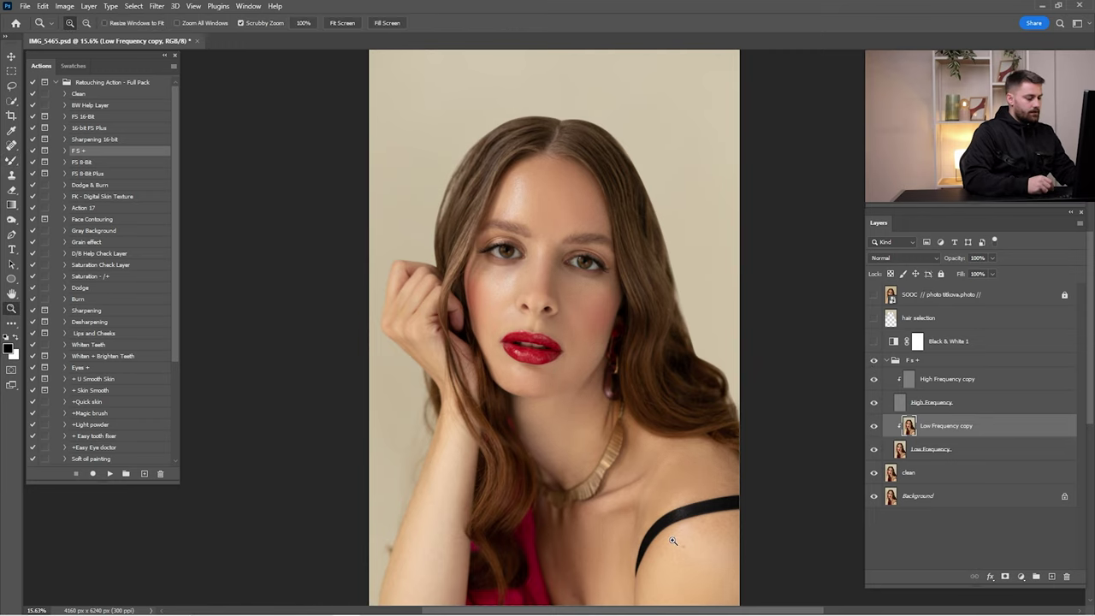
Trace the upper edge of the black shoulder strap with the Pen tool, from its lower tip to the image edge.
{"action": "left_click_drag", "start_coordinate": [672, 540], "coordinate": [753, 467]}
{"action": "left_click_drag", "start_coordinate": [753, 466], "coordinate": [719, 295]}
{"action": "left_click_drag", "start_coordinate": [792, 274], "coordinate": [813, 275]}
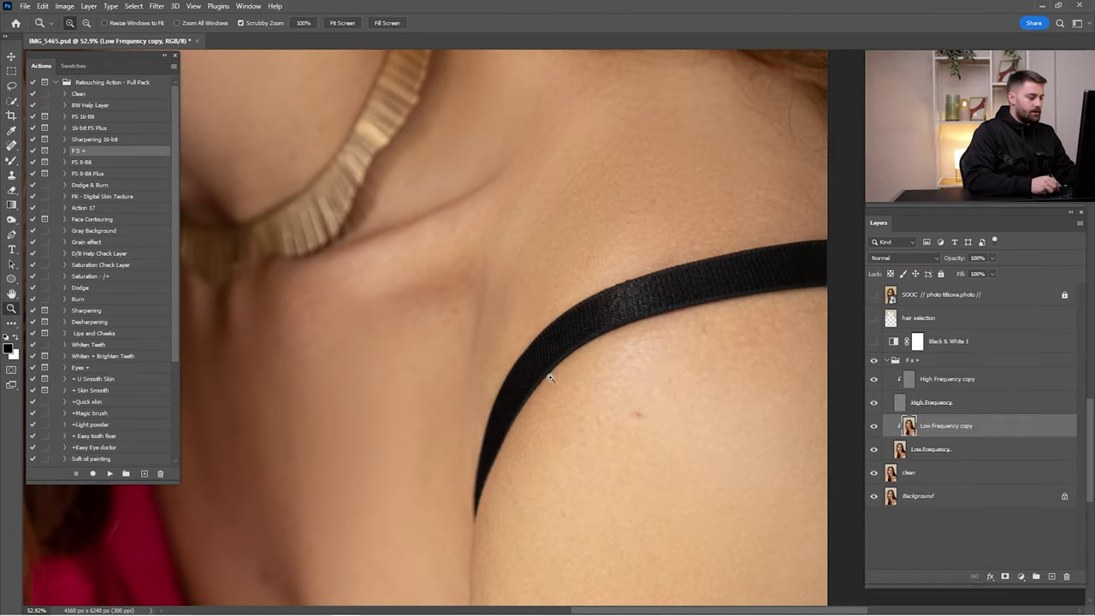
{"action": "left_click_drag", "start_coordinate": [550, 377], "coordinate": [645, 428]}
{"action": "key", "text": "p"}
{"action": "left_click", "coordinate": [612, 357]}
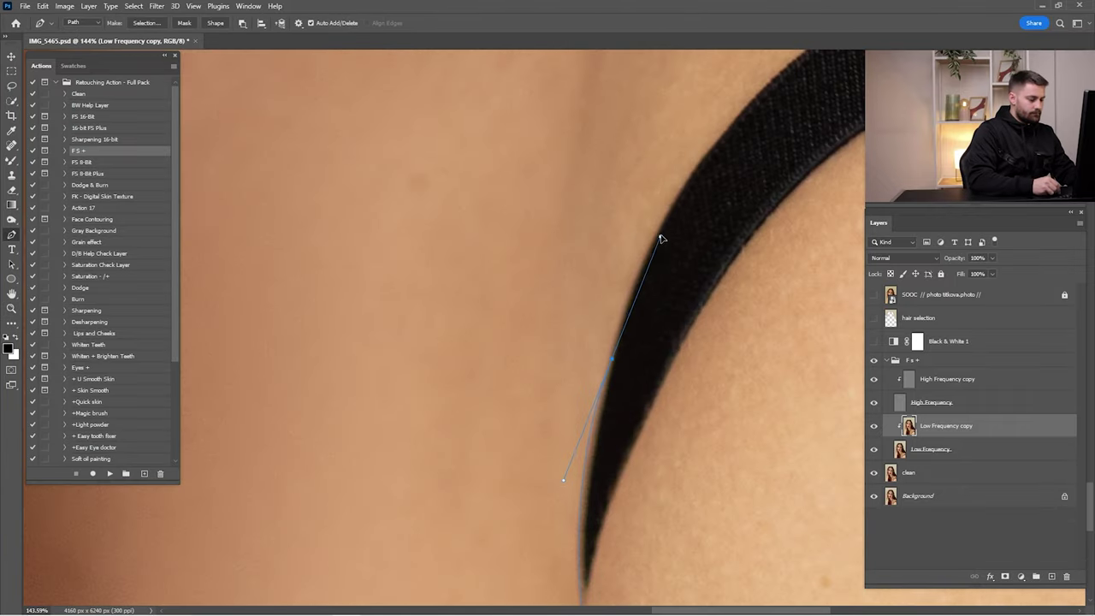
{"action": "left_click_drag", "start_coordinate": [667, 198], "coordinate": [664, 215]}
{"action": "left_click_drag", "start_coordinate": [800, 90], "coordinate": [762, 179]}
{"action": "left_click_drag", "start_coordinate": [715, 241], "coordinate": [378, 385]}
{"action": "left_click_drag", "start_coordinate": [841, 249], "coordinate": [959, 228]}
{"action": "left_click_drag", "start_coordinate": [830, 257], "coordinate": [488, 335]}
{"action": "left_click_drag", "start_coordinate": [711, 303], "coordinate": [788, 319]}
Continue the path along the strap's lower edge and close it at the pointed lower tip.
{"action": "key", "text": "p"}
{"action": "left_click", "coordinate": [716, 297]}
{"action": "left_click_drag", "start_coordinate": [753, 428], "coordinate": [792, 287]}
{"action": "left_click", "coordinate": [762, 375]}
{"action": "left_click_drag", "start_coordinate": [777, 328], "coordinate": [636, 332]}
{"action": "left_click_drag", "start_coordinate": [556, 313], "coordinate": [743, 182]}
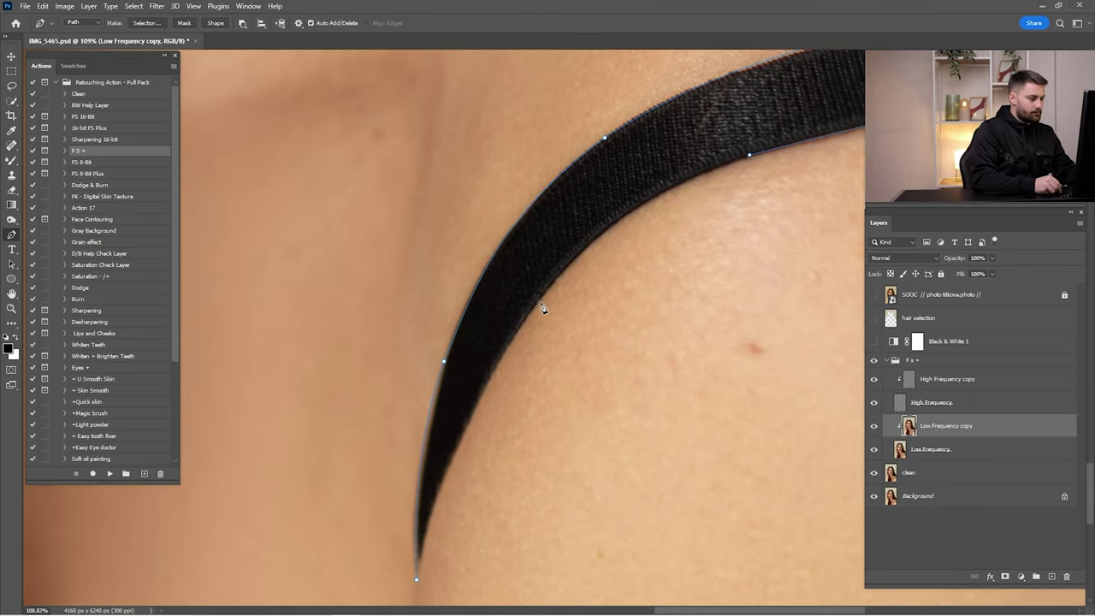
{"action": "left_click_drag", "start_coordinate": [520, 332], "coordinate": [491, 376]}
{"action": "left_click_drag", "start_coordinate": [436, 531], "coordinate": [541, 394]}
{"action": "left_click_drag", "start_coordinate": [523, 441], "coordinate": [574, 441]}
{"action": "left_click_drag", "start_coordinate": [524, 452], "coordinate": [508, 605]}
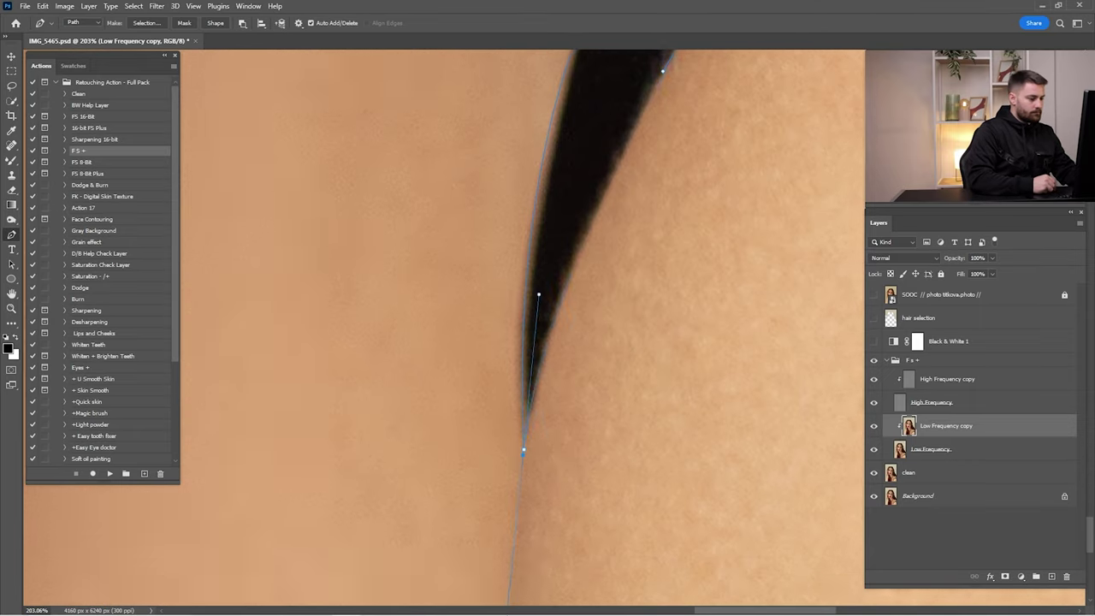
Turn the strap path into a new selection with a feather radius of 3 pixels.
{"action": "scroll", "coordinate": [511, 472], "scroll_direction": "down", "scroll_amount": 5}
{"action": "scroll", "coordinate": [611, 318], "scroll_direction": "up", "scroll_amount": 1}
{"action": "right_click", "coordinate": [606, 313]}
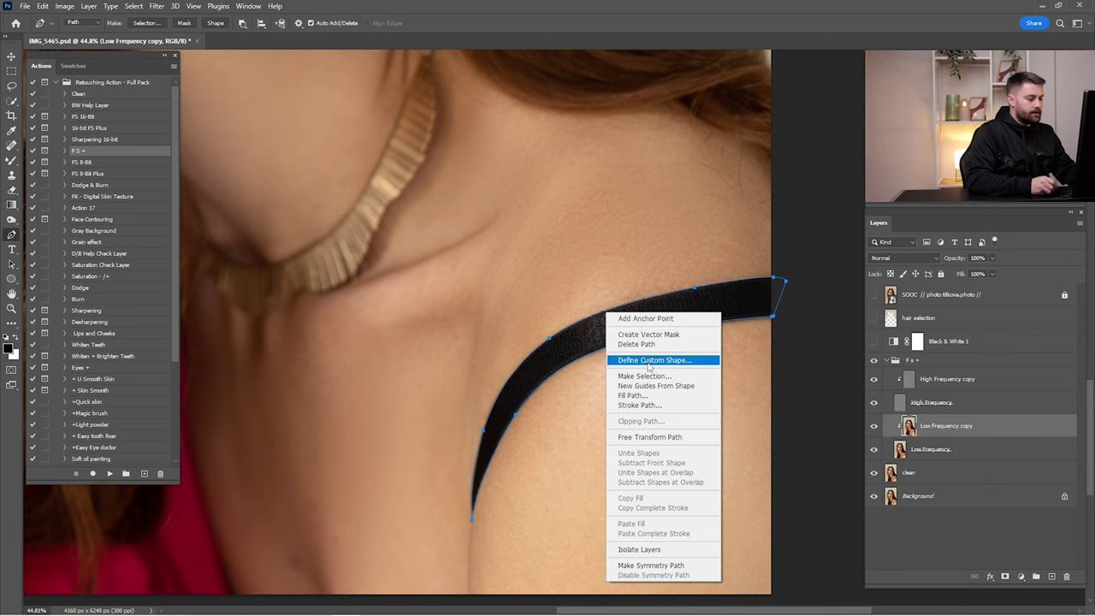
{"action": "left_click", "coordinate": [646, 376]}
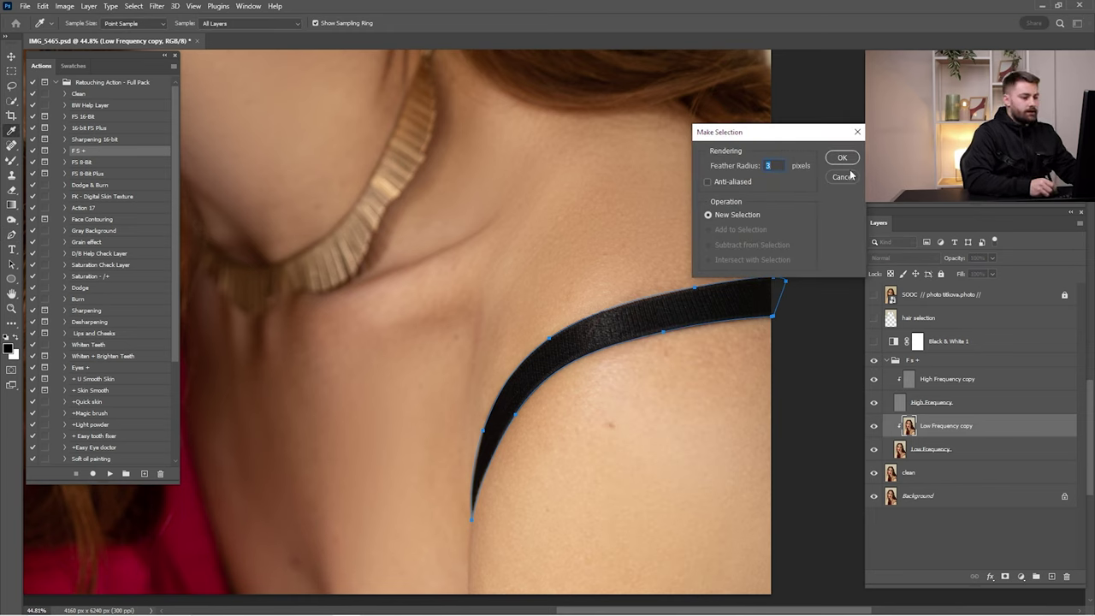
{"action": "left_click", "coordinate": [844, 158]}
Add a Solid Color fill layer over the strap in a red sampled from the dress and check it against the original.
{"action": "left_click", "coordinate": [1021, 576]}
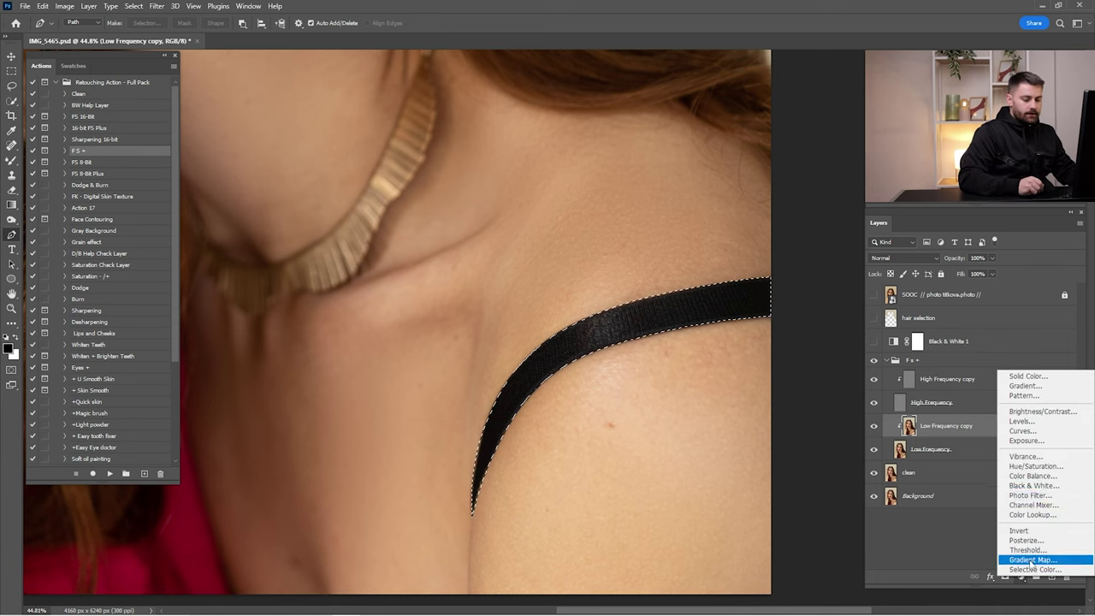
{"action": "left_click", "coordinate": [1027, 376]}
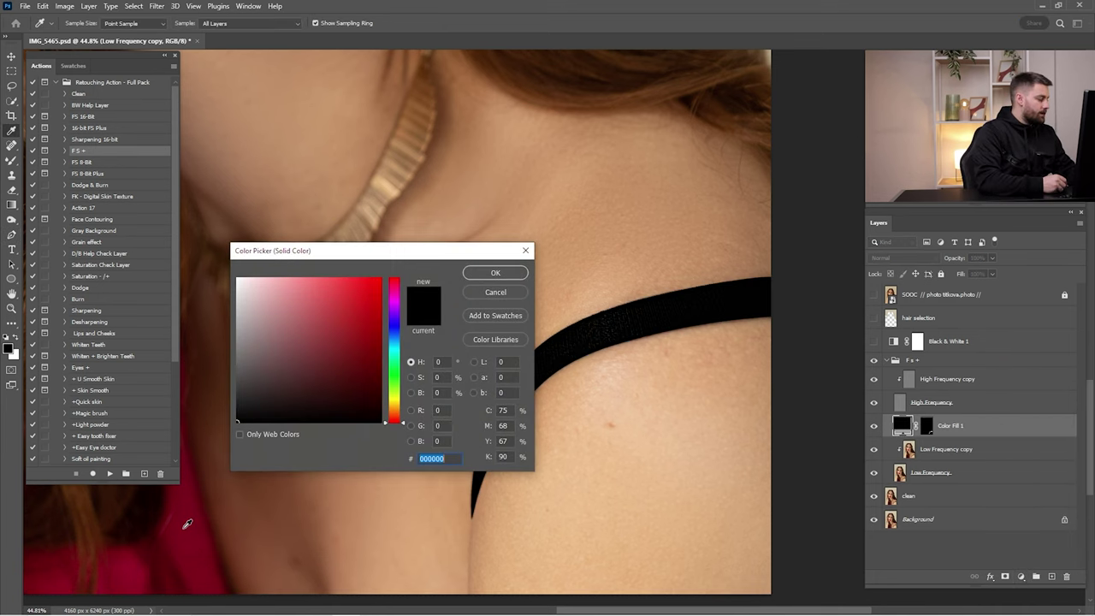
{"action": "left_click", "coordinate": [137, 567]}
{"action": "key", "text": "Return"}
{"action": "key", "text": "ctrl+0"}
{"action": "left_click", "coordinate": [875, 425]}
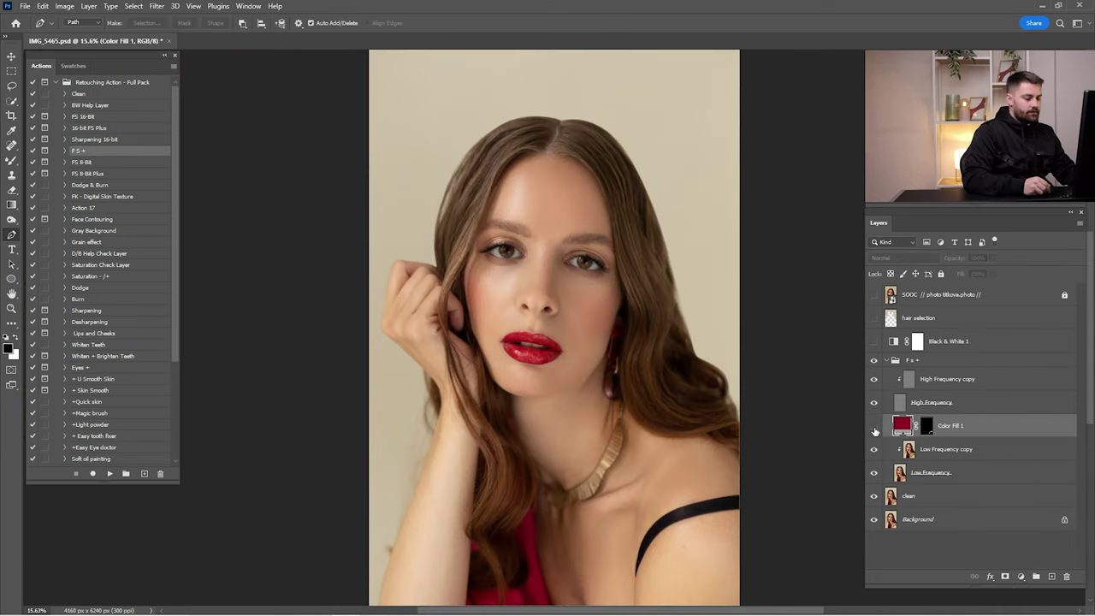
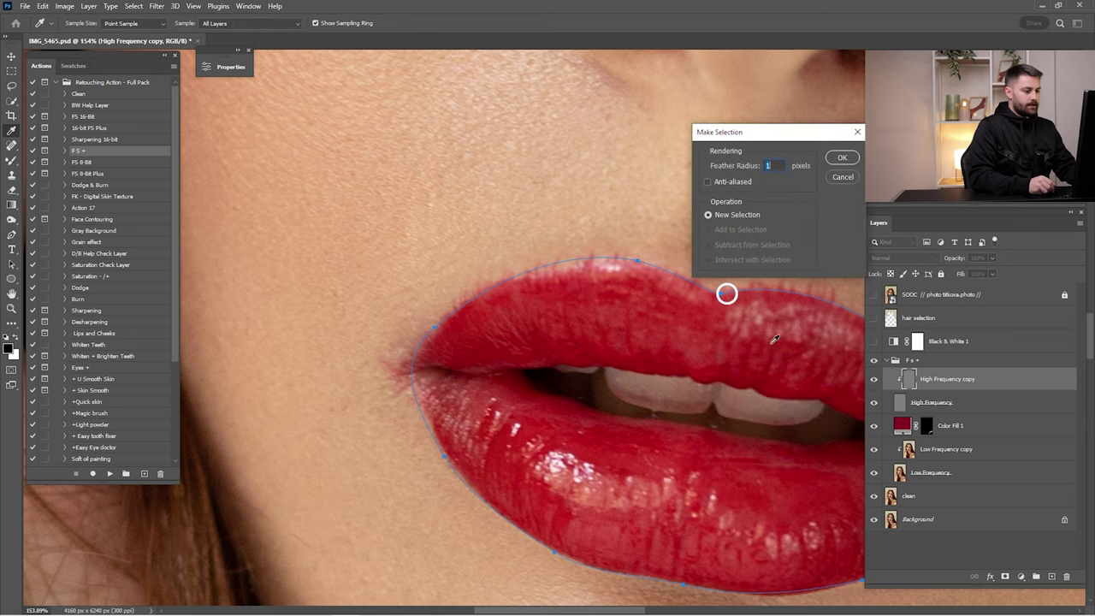
Make a 1-pixel feathered selection from the lip path and fill it with a Solid Color layer sampled from the red dress.
{"action": "left_click", "coordinate": [842, 159]}
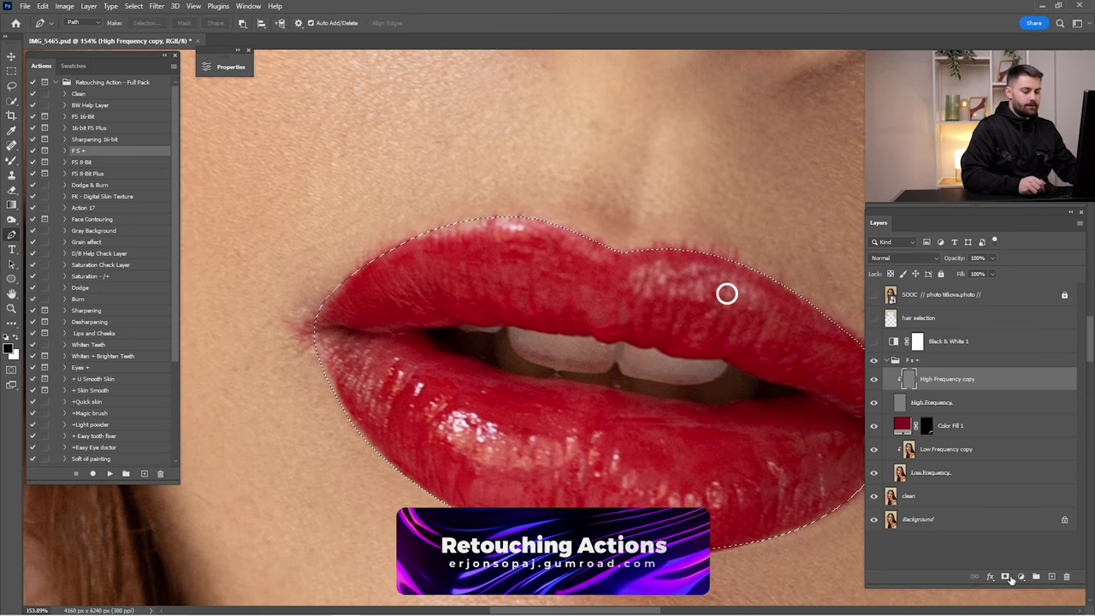
{"action": "left_click", "coordinate": [1021, 576]}
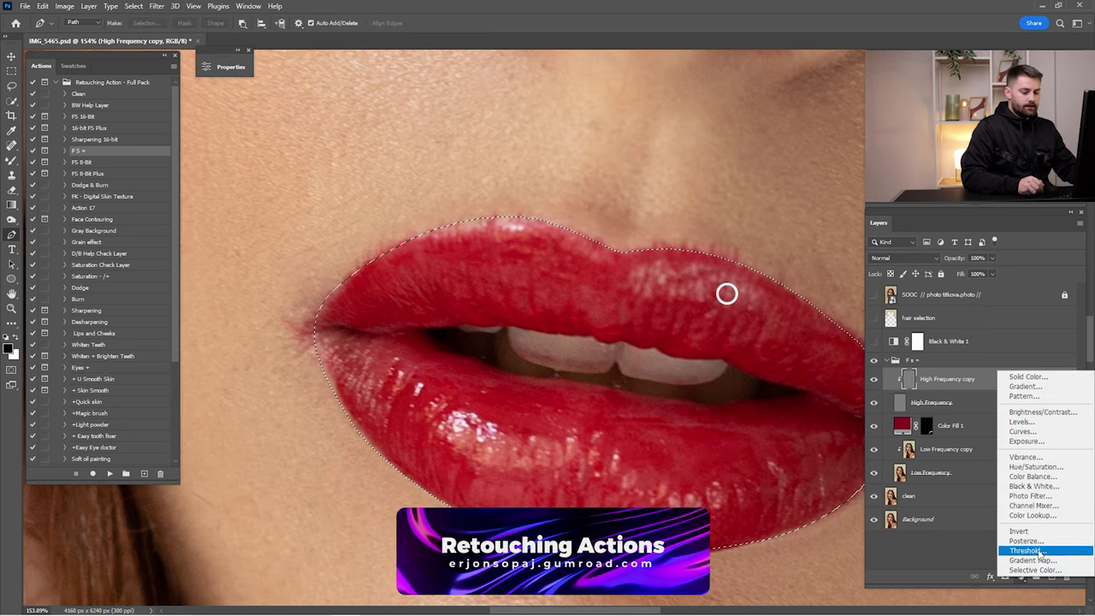
{"action": "left_click", "coordinate": [850, 354]}
{"action": "left_click", "coordinate": [1022, 578]}
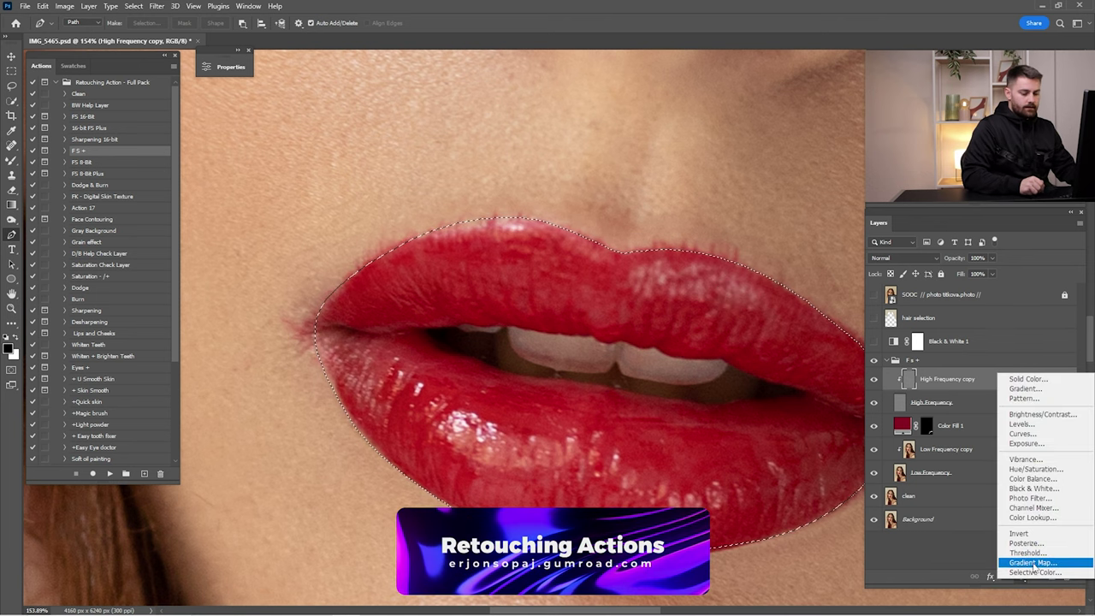
{"action": "left_click", "coordinate": [1049, 383]}
{"action": "left_click_drag", "start_coordinate": [356, 415], "coordinate": [537, 240]}
{"action": "left_click_drag", "start_coordinate": [222, 505], "coordinate": [503, 97]}
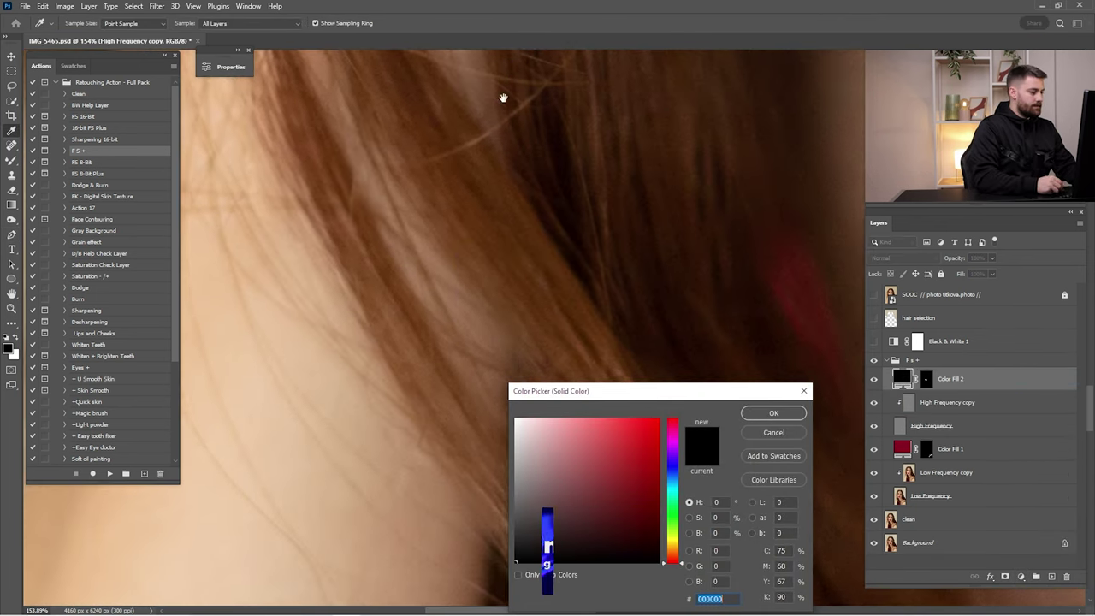
{"action": "mouse_move", "coordinate": [783, 322]}
{"action": "left_mouse_down"}
{"action": "mouse_move", "coordinate": [625, 215]}
{"action": "mouse_move", "coordinate": [570, 66]}
{"action": "left_mouse_up"}
{"action": "left_click_drag", "start_coordinate": [629, 359], "coordinate": [522, 94]}
{"action": "left_click_drag", "start_coordinate": [548, 359], "coordinate": [470, 241]}
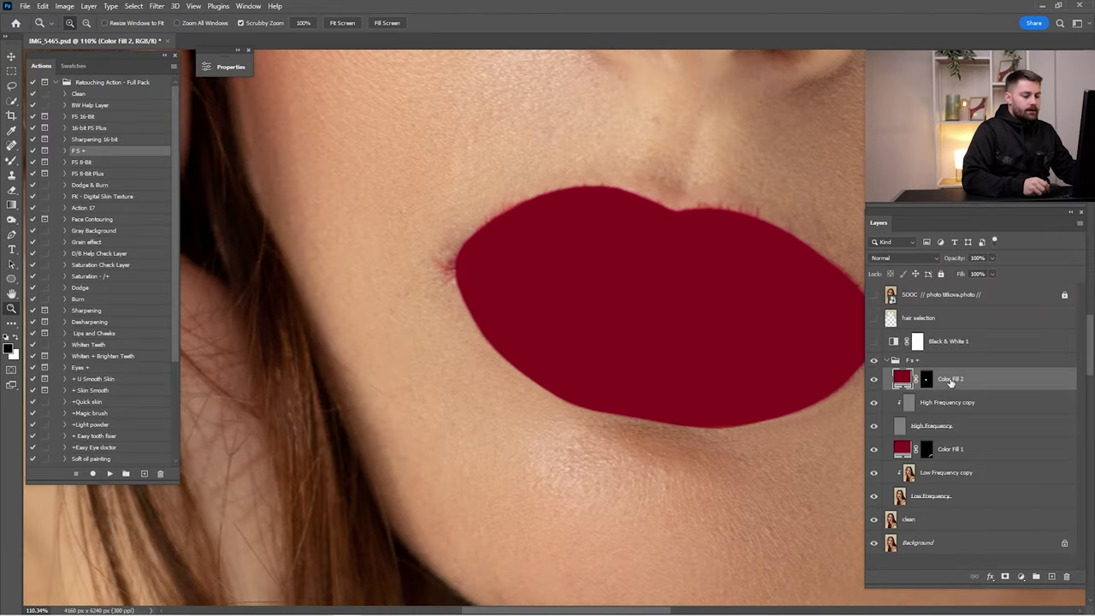
Move the Color Fill 2 layer below the High Frequency layer, directly above Color Fill 1.
{"action": "left_click_drag", "start_coordinate": [950, 382], "coordinate": [947, 435]}
{"action": "left_click_drag", "start_coordinate": [784, 326], "coordinate": [667, 343]}
{"action": "left_click_drag", "start_coordinate": [549, 370], "coordinate": [596, 375]}
{"action": "scroll", "coordinate": [594, 374], "scroll_direction": "up", "scroll_amount": 5}
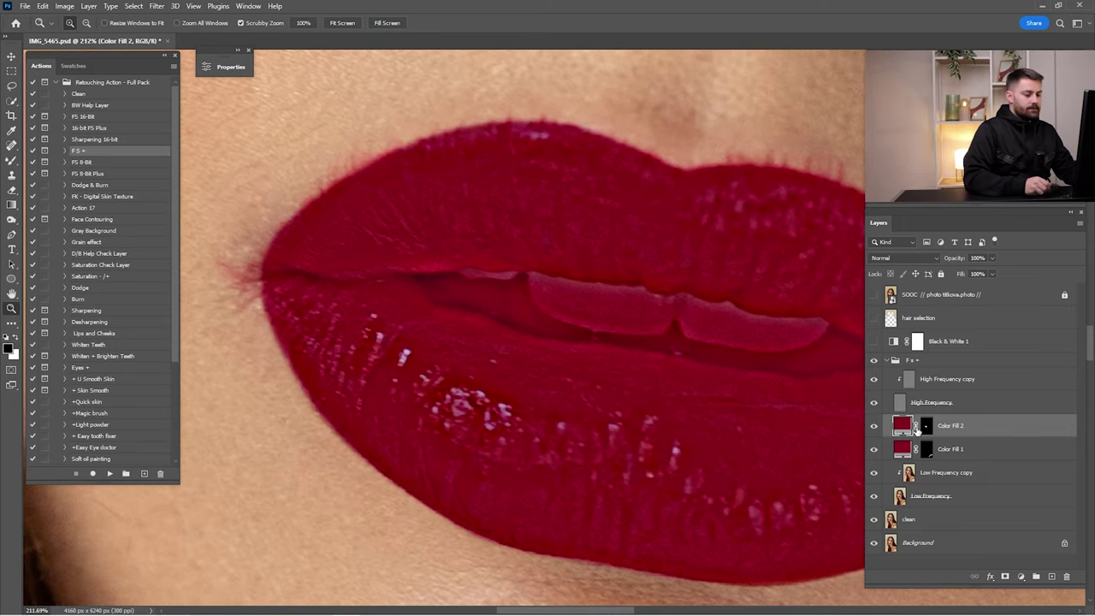
Target the Color Fill 2 mask, hide the layer and trace the mouth opening's upper edge and far corner with the Pen tool.
{"action": "left_click", "coordinate": [930, 429]}
{"action": "key", "text": "ctrl+comma"}
{"action": "mouse_move", "coordinate": [434, 272]}
{"action": "left_mouse_down"}
{"action": "mouse_move", "coordinate": [464, 299]}
{"action": "mouse_move", "coordinate": [496, 301]}
{"action": "mouse_move", "coordinate": [491, 271]}
{"action": "left_mouse_up"}
{"action": "key", "text": "p"}
{"action": "left_click", "coordinate": [400, 279]}
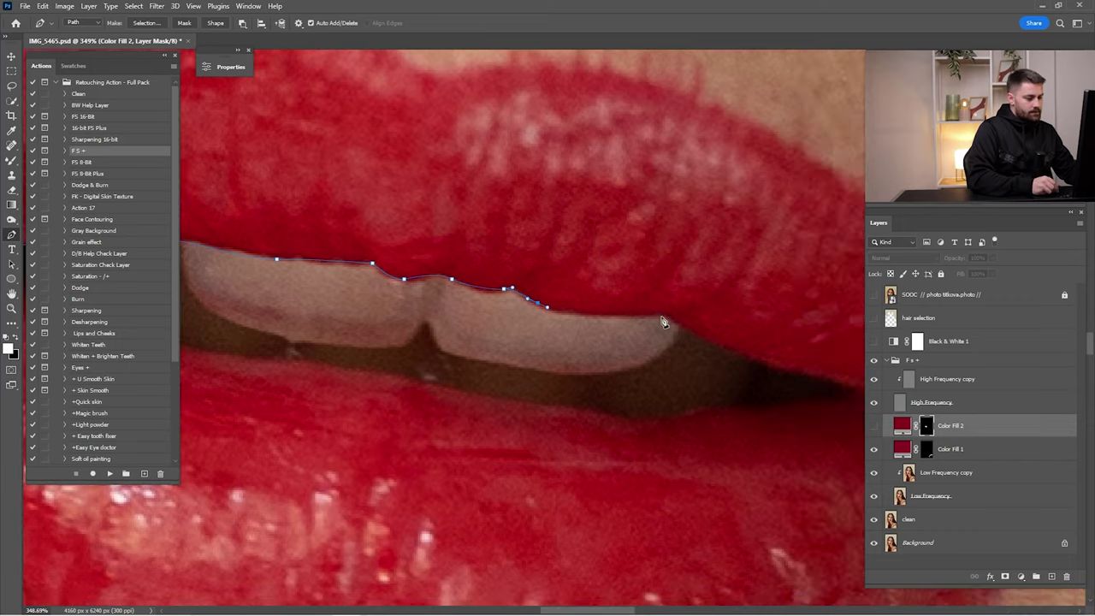
{"action": "left_click_drag", "start_coordinate": [703, 337], "coordinate": [717, 341]}
{"action": "left_click_drag", "start_coordinate": [847, 385], "coordinate": [872, 339]}
{"action": "left_click", "coordinate": [717, 349]}
{"action": "left_click_drag", "start_coordinate": [677, 351], "coordinate": [739, 349]}
{"action": "left_click", "coordinate": [726, 346]}
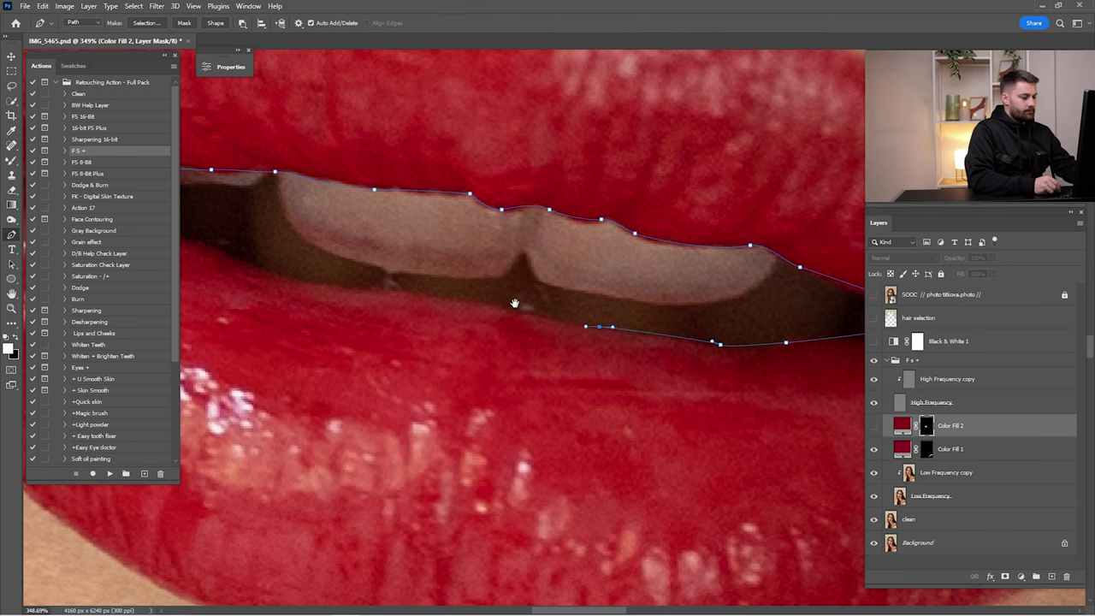
Trace the lower edge of the mouth opening back to the starting corner and close the path.
{"action": "left_click_drag", "start_coordinate": [514, 303], "coordinate": [655, 332]}
{"action": "left_click_drag", "start_coordinate": [619, 330], "coordinate": [604, 327]}
{"action": "left_click_drag", "start_coordinate": [534, 327], "coordinate": [585, 350]}
{"action": "left_click_drag", "start_coordinate": [490, 317], "coordinate": [602, 372]}
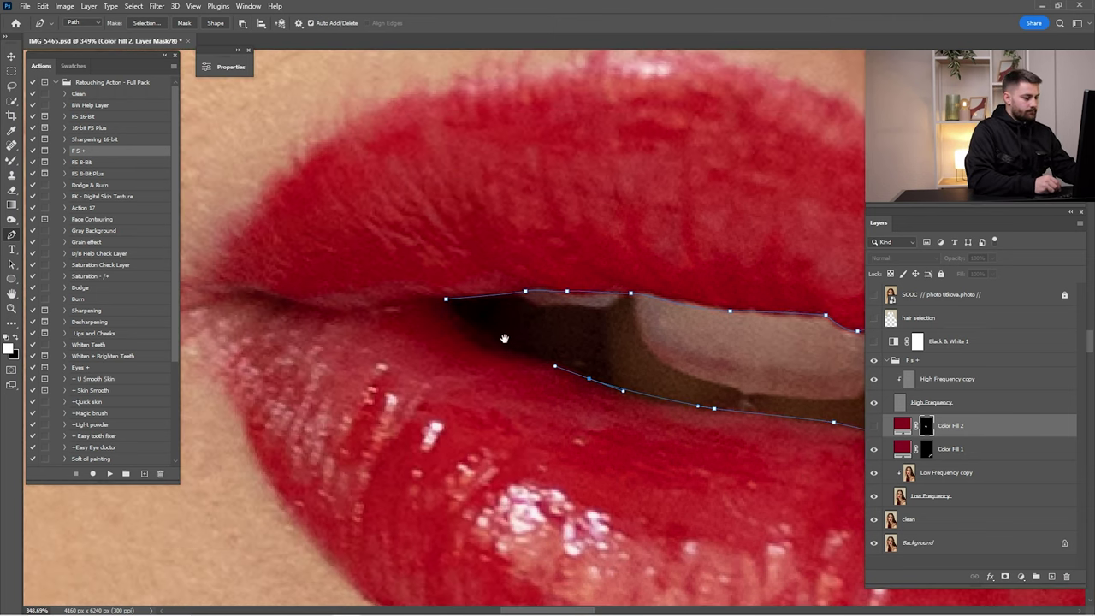
{"action": "left_click_drag", "start_coordinate": [504, 338], "coordinate": [565, 366]}
{"action": "left_click_drag", "start_coordinate": [556, 361], "coordinate": [544, 356]}
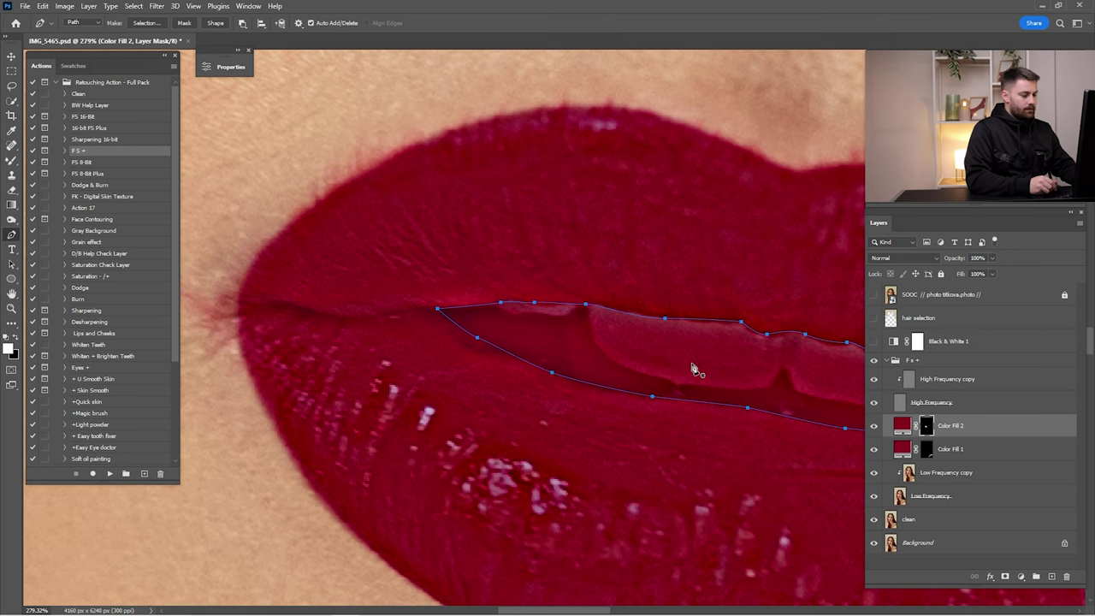
Turn the mouth-opening path into a selection, fill it with black on the Color Fill 2 mask and deselect.
{"action": "right_click", "coordinate": [689, 367]}
{"action": "left_click", "coordinate": [751, 158]}
{"action": "key", "text": "Return"}
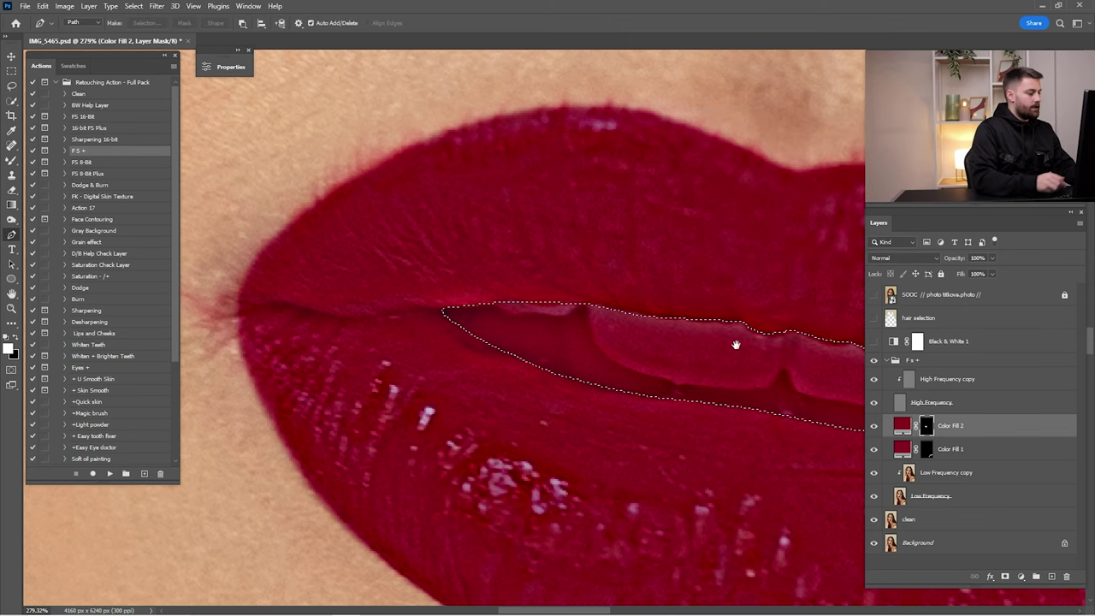
{"action": "scroll", "coordinate": [733, 342], "scroll_direction": "down", "scroll_amount": 2}
{"action": "key", "text": "ctrl+BackSpace"}
{"action": "key", "text": "ctrl+d"}
{"action": "key", "text": "ctrl+0"}
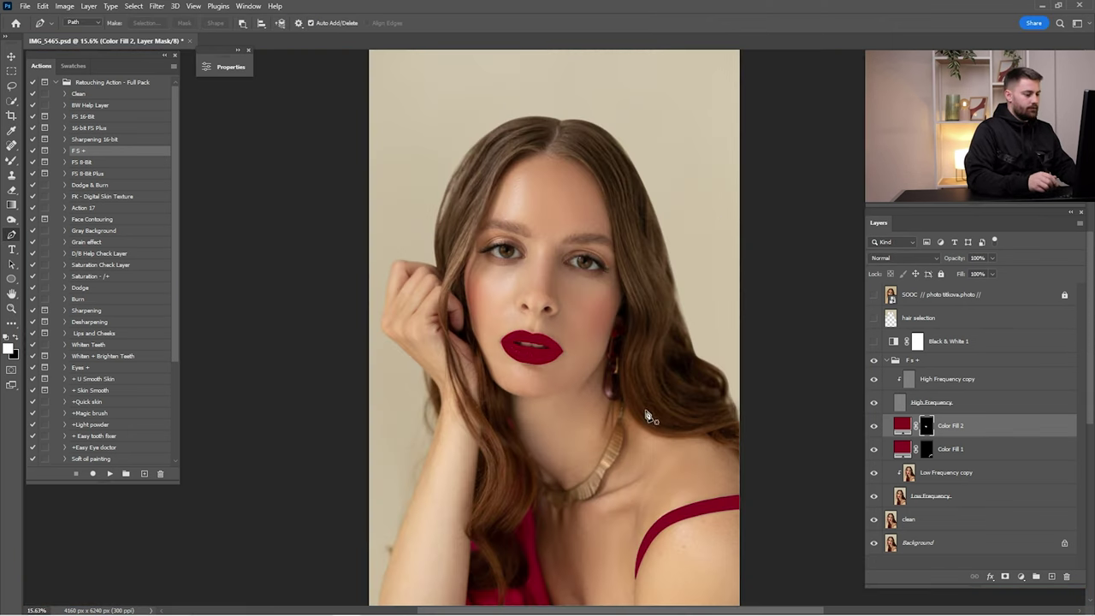
Compare the lips with and without Color Fill 2 and preview other blend modes for it, keeping Normal.
{"action": "key", "text": "z"}
{"action": "left_click_drag", "start_coordinate": [546, 357], "coordinate": [719, 368]}
{"action": "left_click", "coordinate": [874, 425]}
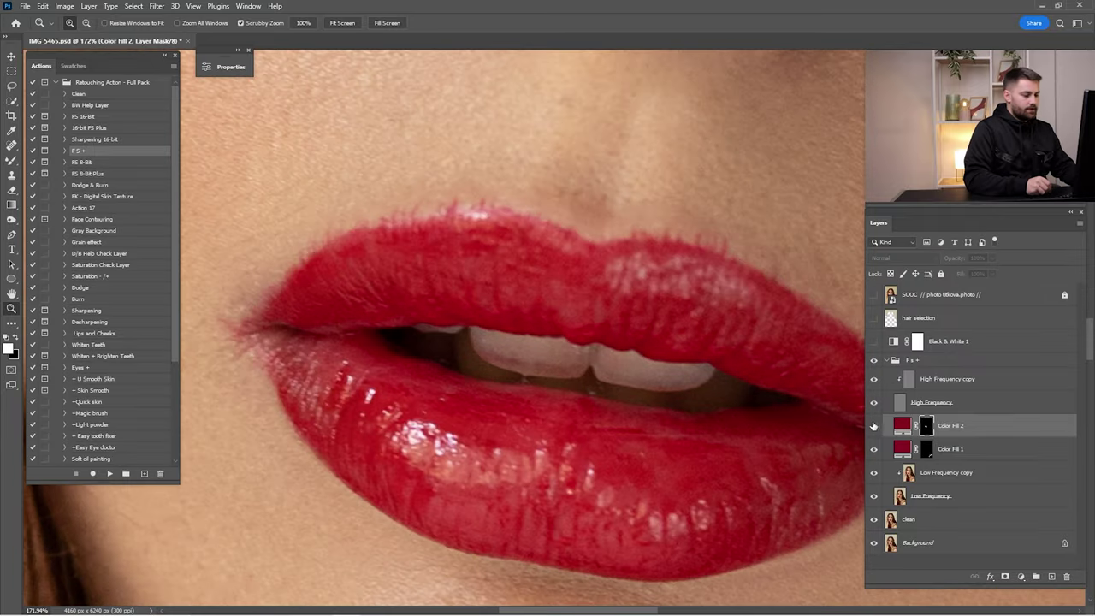
{"action": "left_click", "coordinate": [874, 425]}
{"action": "left_click", "coordinate": [905, 257]}
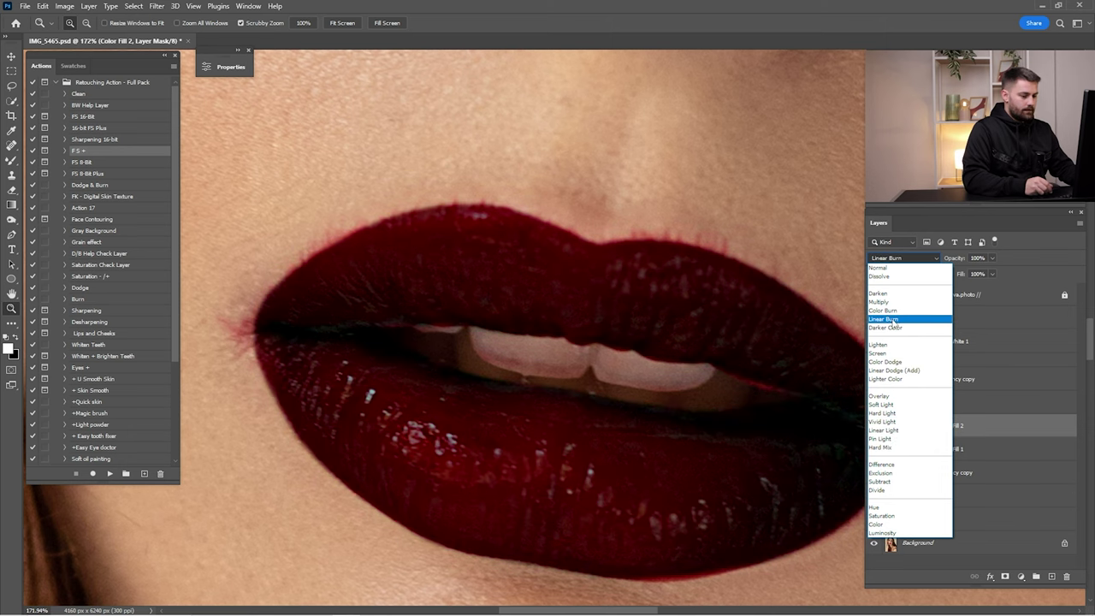
{"action": "left_click", "coordinate": [892, 268]}
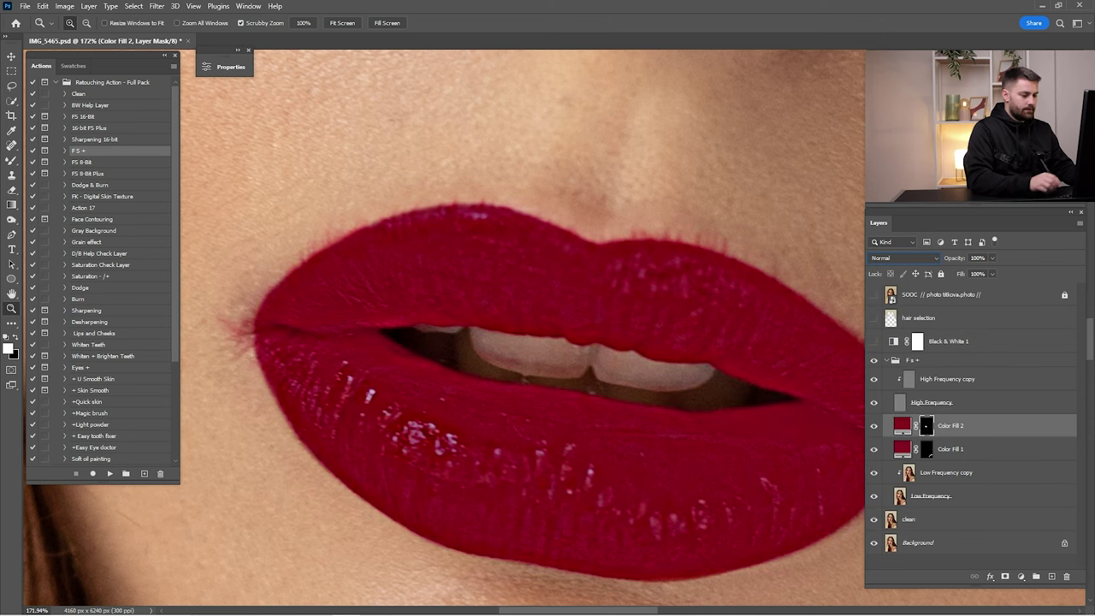
Set Color Fill 2's Blend If range to 0 and 127/255 for This Layer and 0/94 and 252 for Underlying Layer.
{"action": "left_click_drag", "start_coordinate": [605, 292], "coordinate": [535, 294]}
{"action": "left_click", "coordinate": [991, 577]}
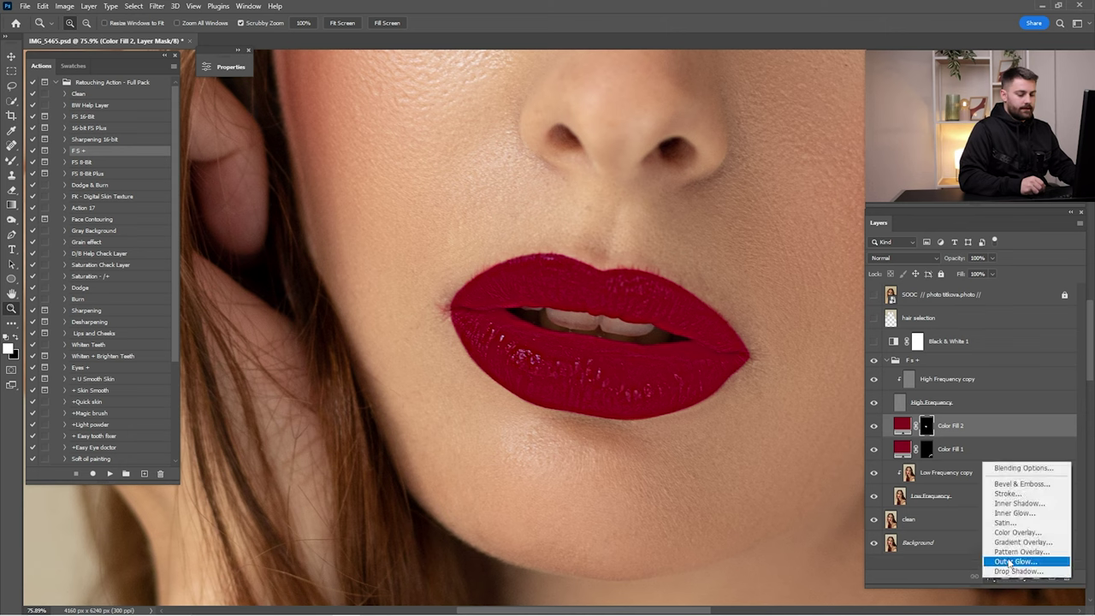
{"action": "left_click", "coordinate": [1022, 466]}
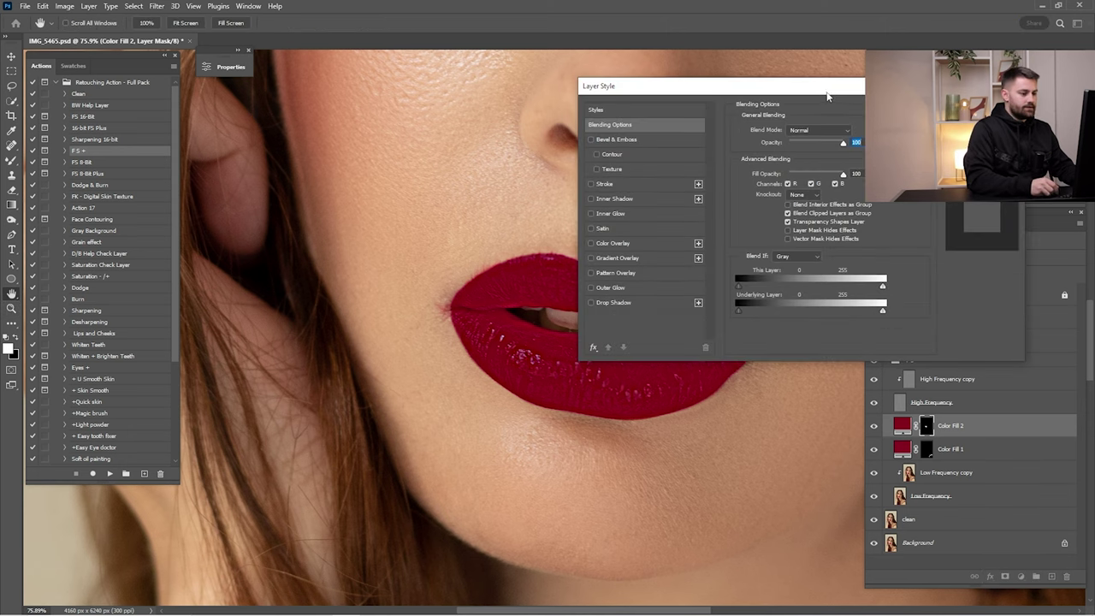
{"action": "left_click_drag", "start_coordinate": [828, 91], "coordinate": [978, 81]}
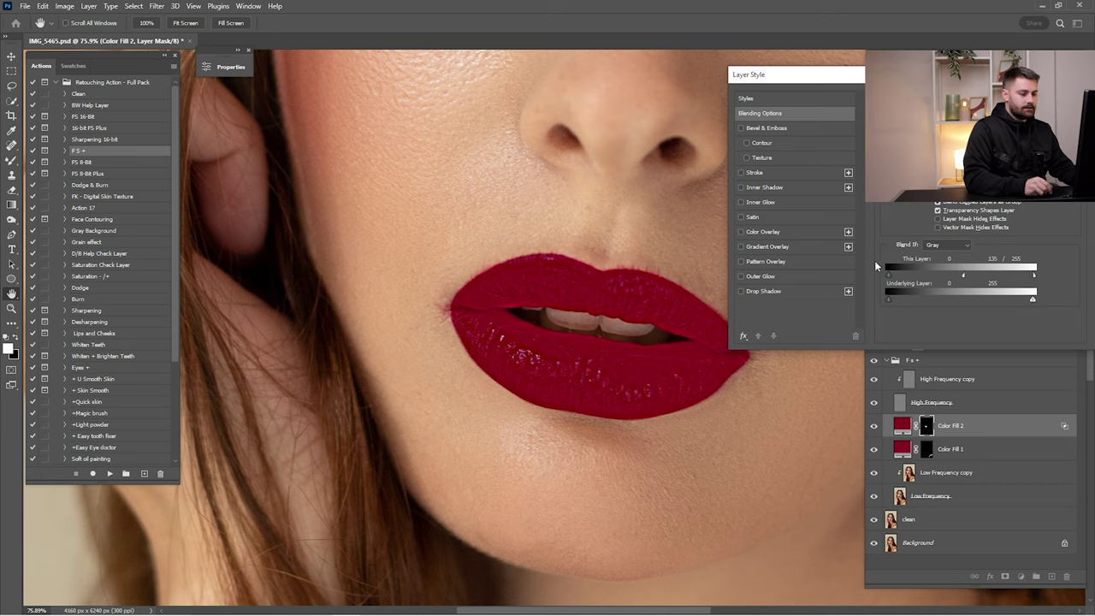
{"action": "mouse_move", "coordinate": [899, 280]}
{"action": "left_mouse_down"}
{"action": "mouse_move", "coordinate": [920, 273]}
{"action": "mouse_move", "coordinate": [878, 279]}
{"action": "left_mouse_up"}
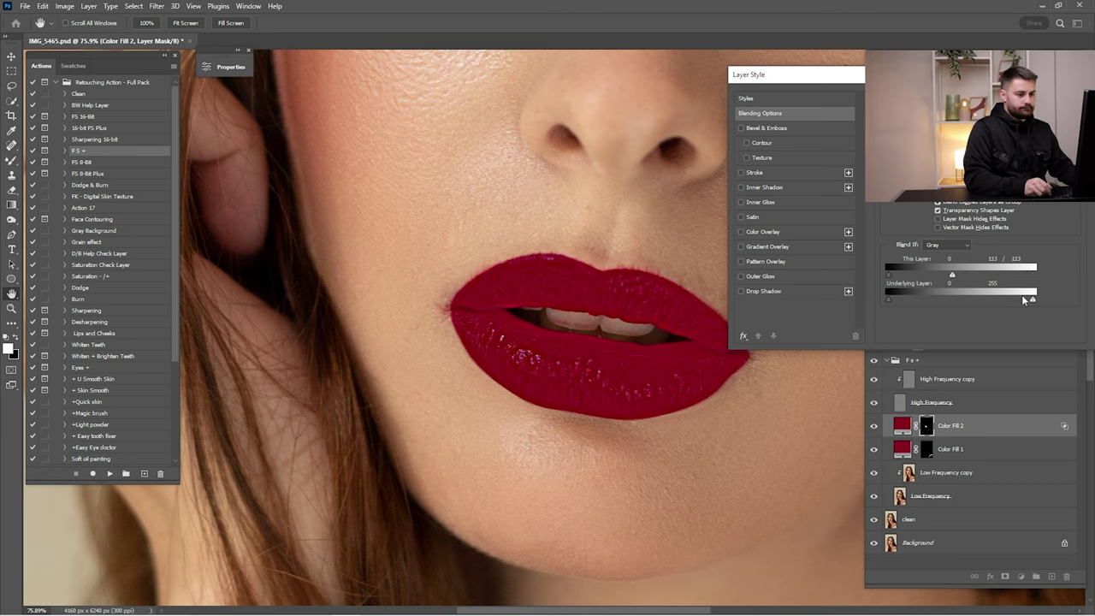
{"action": "mouse_move", "coordinate": [1031, 299]}
{"action": "left_mouse_down"}
{"action": "mouse_move", "coordinate": [928, 301]}
{"action": "mouse_move", "coordinate": [1032, 300]}
{"action": "left_mouse_up"}
{"action": "left_click_drag", "start_coordinate": [889, 300], "coordinate": [958, 304]}
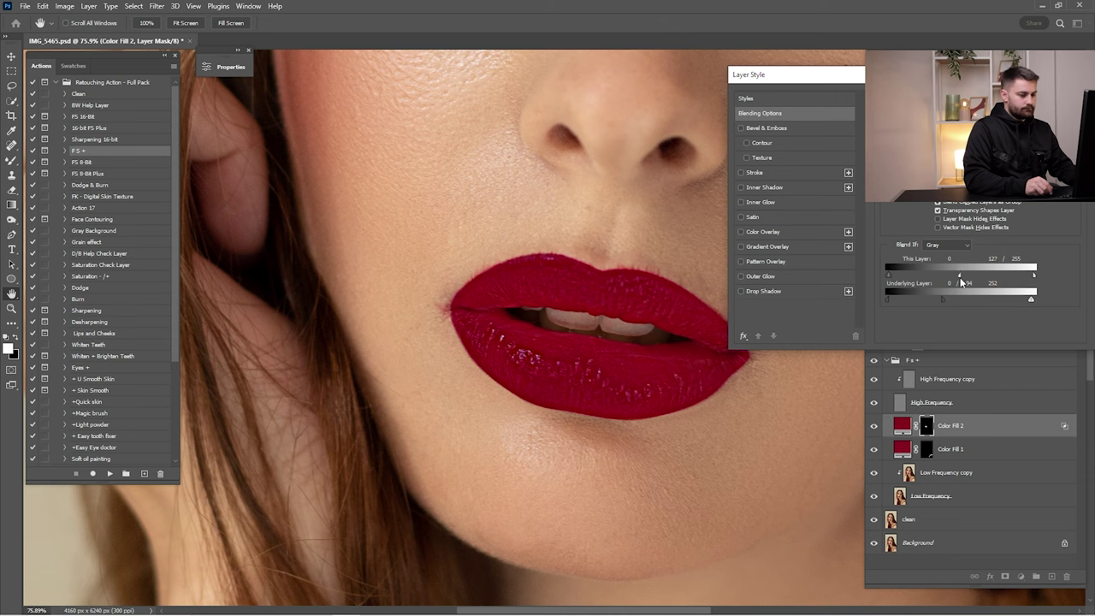
{"action": "left_click_drag", "start_coordinate": [984, 75], "coordinate": [879, 92]}
{"action": "left_click", "coordinate": [1033, 115]}
Compare the whole portrait with the Color Fill 2 layer hidden and shown.
{"action": "key", "text": "ctrl+0"}
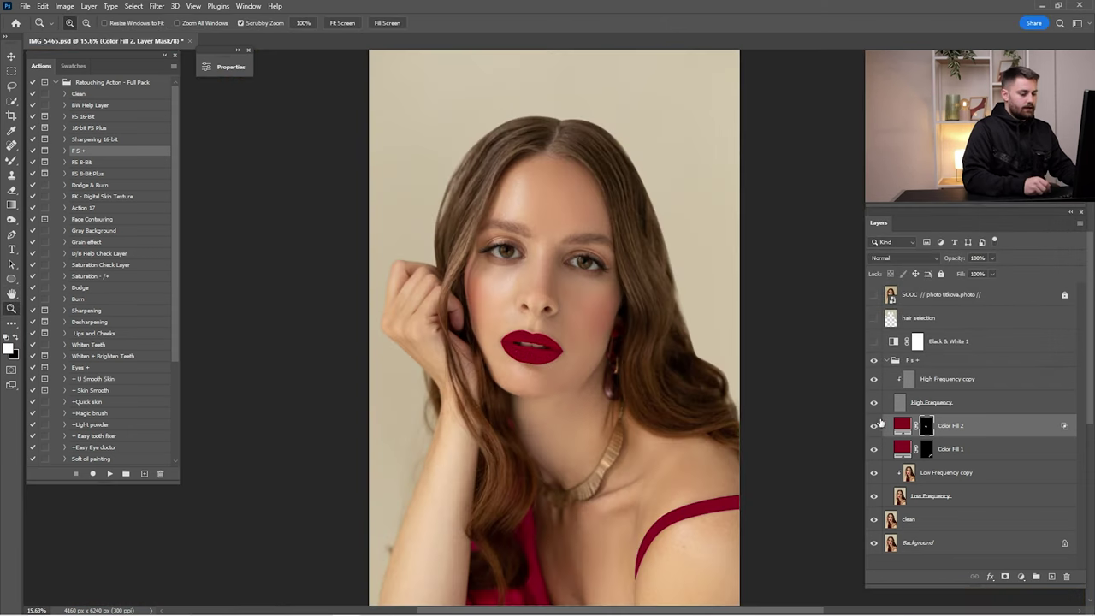
{"action": "left_click", "coordinate": [874, 426]}
{"action": "left_click", "coordinate": [874, 425]}
{"action": "left_click", "coordinate": [874, 426]}
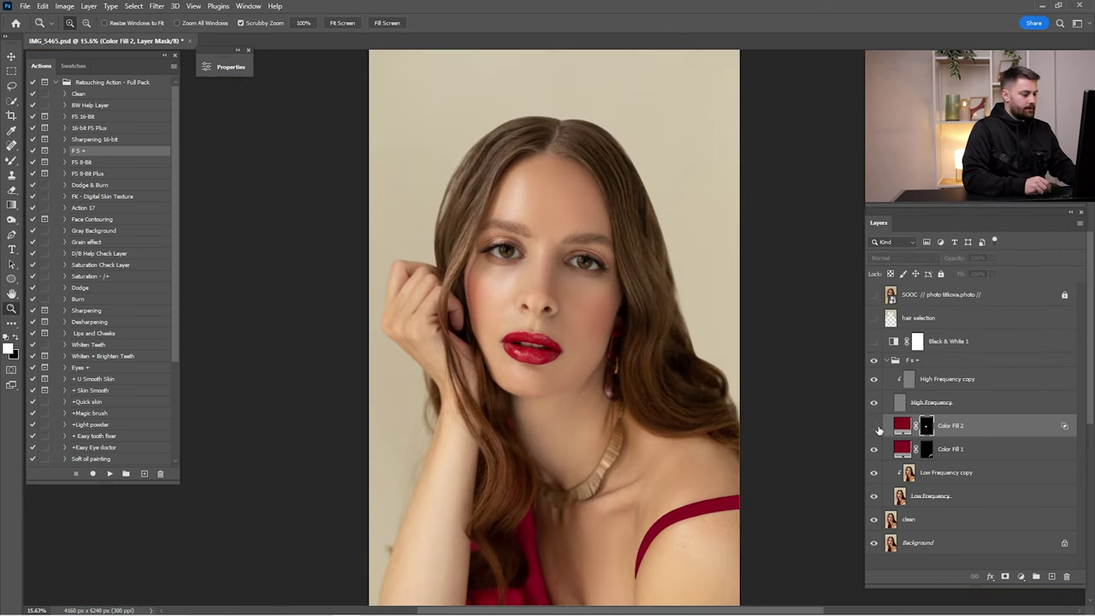
{"action": "left_click", "coordinate": [874, 425]}
Examine the lip color up close and in the full portrait with Color Fill 2 toggled, trying a reduced layer opacity.
{"action": "left_click_drag", "start_coordinate": [535, 347], "coordinate": [669, 340]}
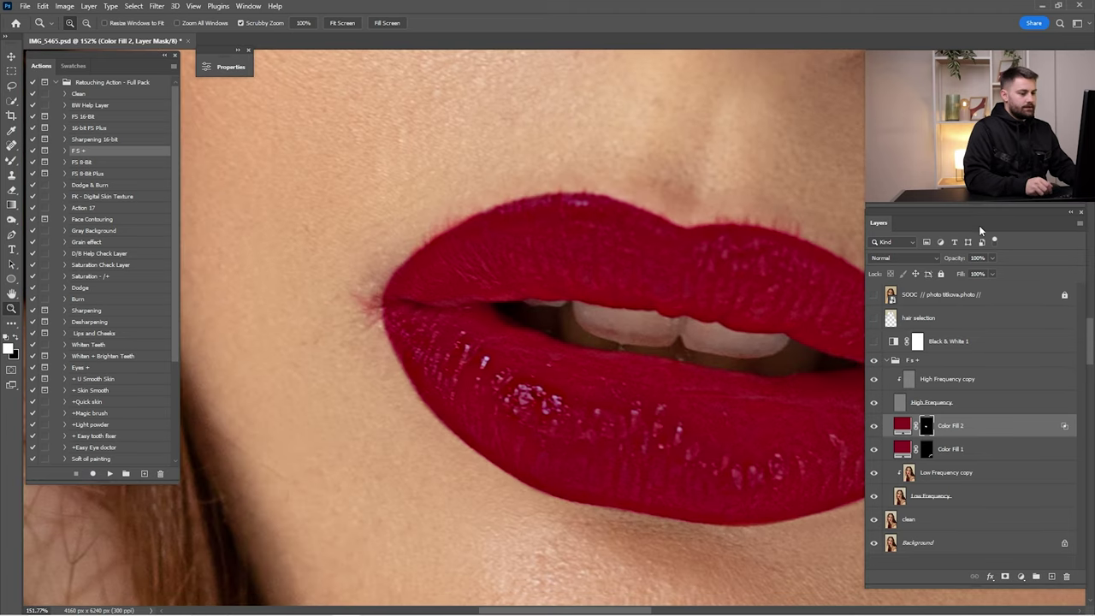
{"action": "left_click", "coordinate": [874, 425]}
{"action": "left_click", "coordinate": [874, 425]}
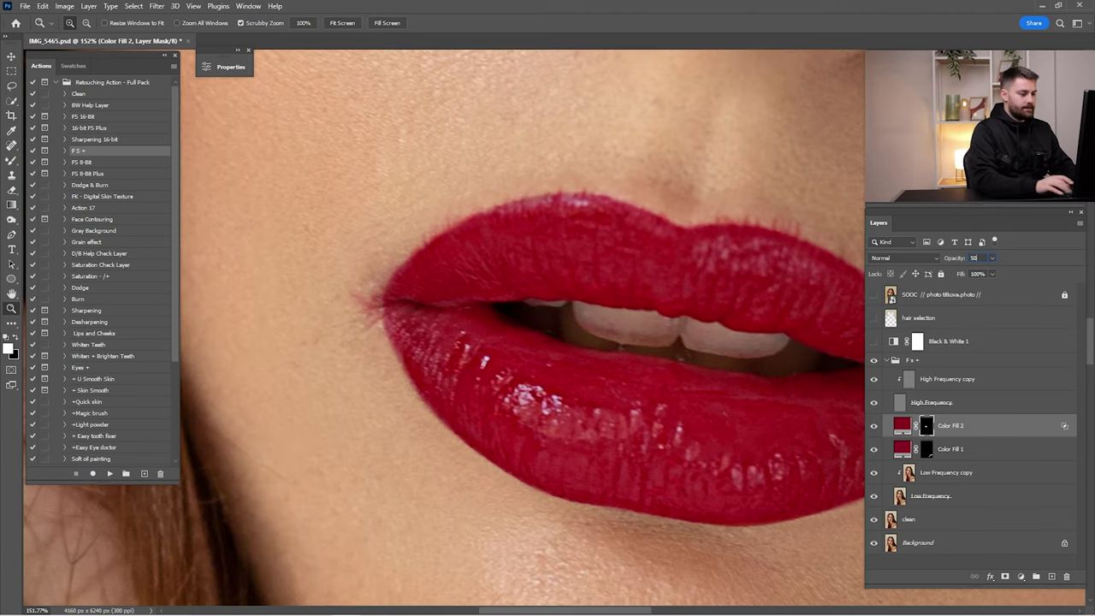
{"action": "key", "text": "ctrl+0"}
{"action": "left_click", "coordinate": [874, 426]}
{"action": "left_click", "coordinate": [874, 425]}
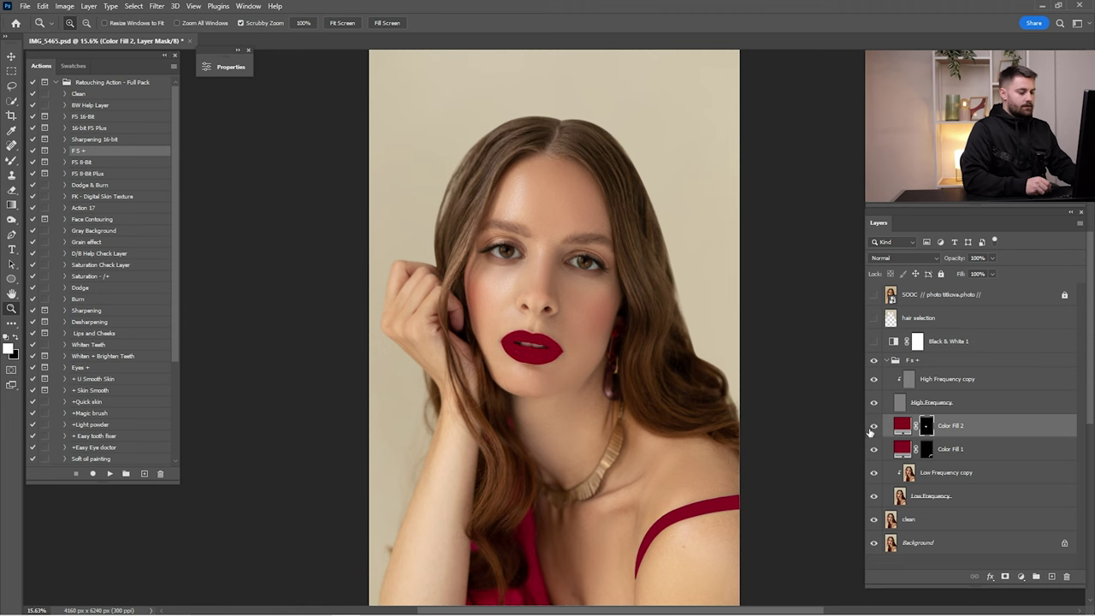
Hide Color Fill 2 and High Frequency, select Low Frequency copy, and load Color Fill 2's mask as a selection.
{"action": "left_click", "coordinate": [874, 426]}
{"action": "left_click_drag", "start_coordinate": [547, 344], "coordinate": [706, 365]}
{"action": "left_click_drag", "start_coordinate": [635, 336], "coordinate": [676, 342]}
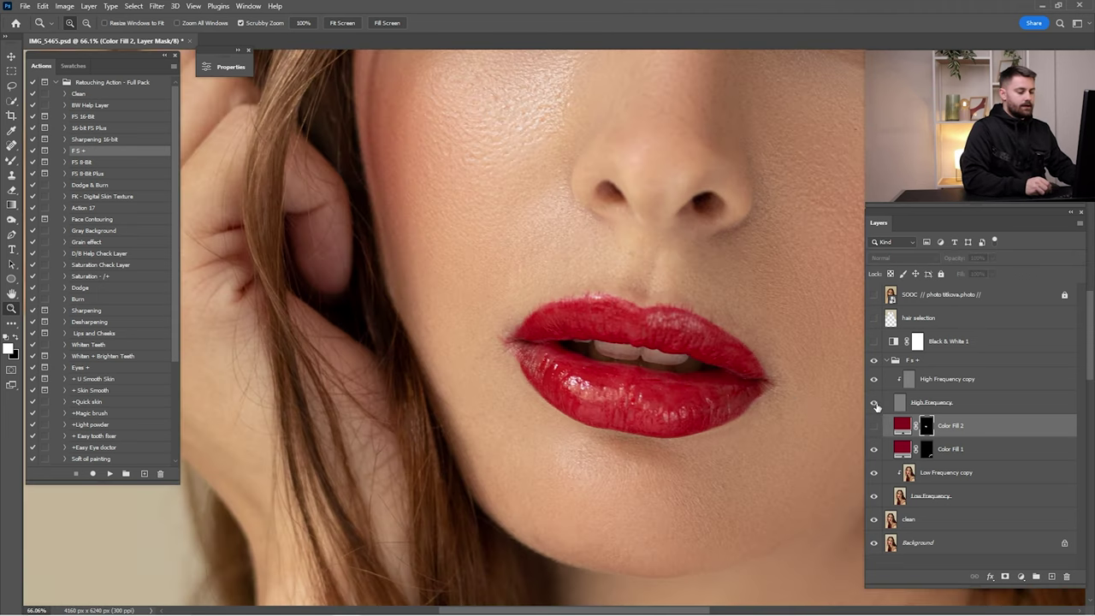
{"action": "left_click", "coordinate": [874, 402]}
{"action": "left_click", "coordinate": [926, 470]}
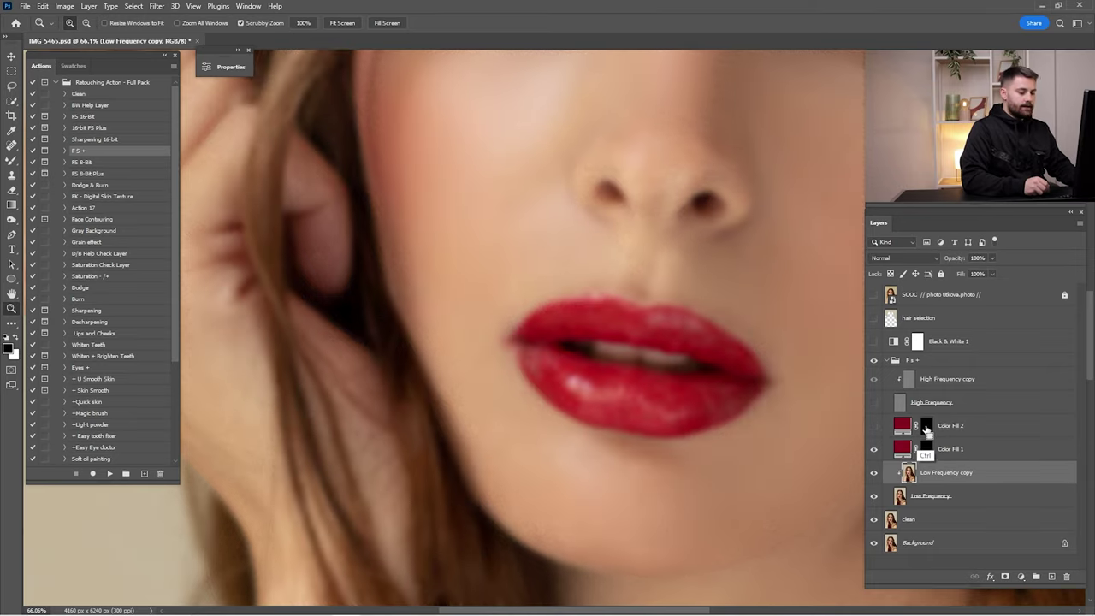
{"action": "left_click", "coordinate": [926, 431], "text": "ctrl"}
Blend the lip color along the inner edge of the lips with the Mixer Brush at size 100 on Low Frequency copy.
{"action": "scroll", "coordinate": [599, 317], "scroll_direction": "up", "scroll_amount": 3}
{"action": "key", "text": "b"}
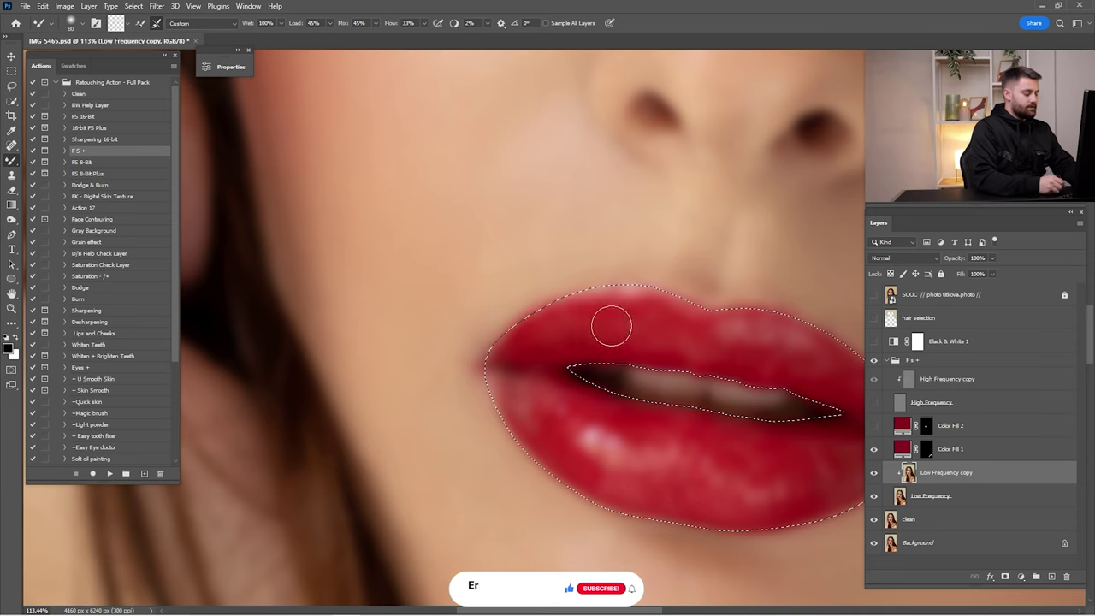
{"action": "key", "text": "bracketright"}
{"action": "key", "text": "bracketright"}
{"action": "mouse_move", "coordinate": [567, 313]}
{"action": "left_mouse_down"}
{"action": "mouse_move", "coordinate": [614, 298]}
{"action": "mouse_move", "coordinate": [570, 311]}
{"action": "left_mouse_up"}
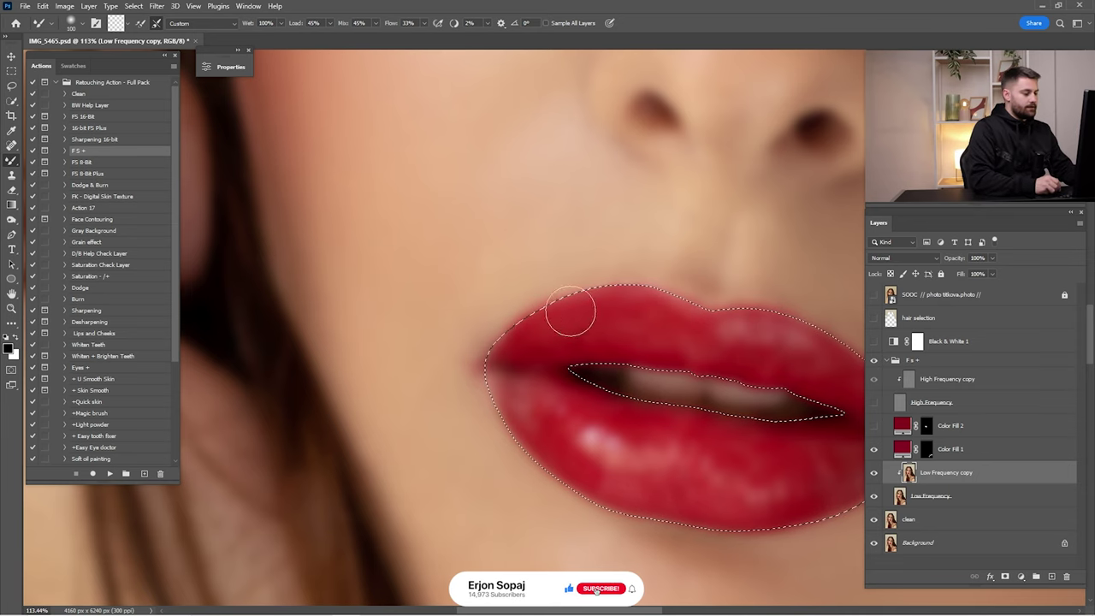
{"action": "left_click_drag", "start_coordinate": [673, 285], "coordinate": [589, 293]}
{"action": "mouse_move", "coordinate": [502, 318]}
{"action": "left_mouse_down"}
{"action": "mouse_move", "coordinate": [587, 279]}
{"action": "mouse_move", "coordinate": [518, 331]}
{"action": "left_mouse_up"}
{"action": "mouse_move", "coordinate": [537, 430]}
{"action": "left_mouse_down"}
{"action": "mouse_move", "coordinate": [496, 360]}
{"action": "mouse_move", "coordinate": [561, 427]}
{"action": "left_mouse_up"}
{"action": "mouse_move", "coordinate": [498, 348]}
{"action": "left_mouse_down"}
{"action": "mouse_move", "coordinate": [552, 358]}
{"action": "mouse_move", "coordinate": [537, 360]}
{"action": "mouse_move", "coordinate": [535, 391]}
{"action": "left_mouse_up"}
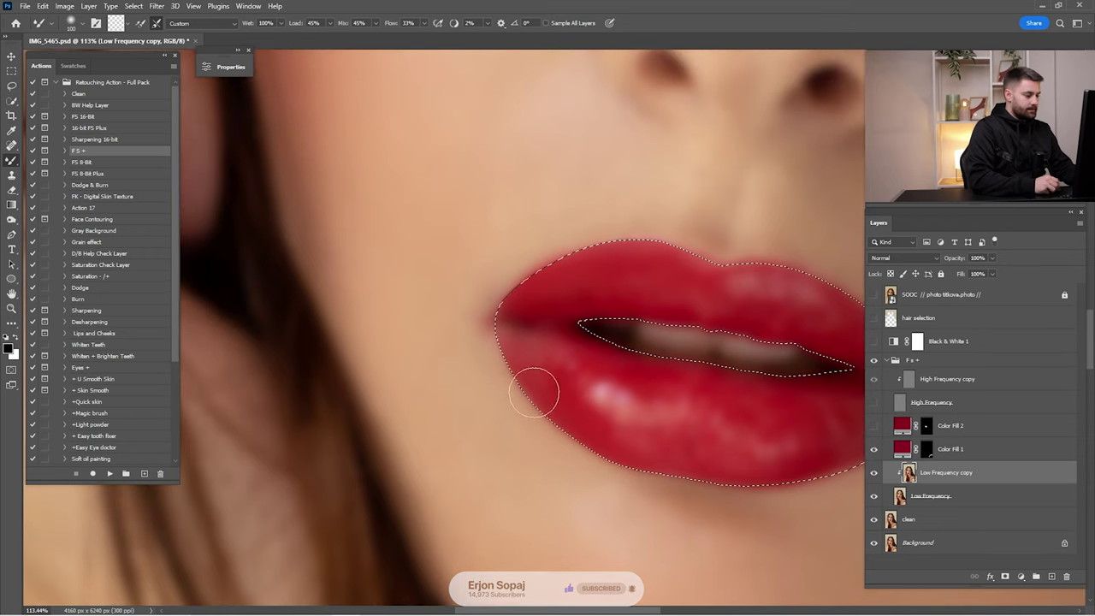
{"action": "left_click_drag", "start_coordinate": [644, 469], "coordinate": [537, 420]}
Compare the lips with Low Frequency copy hidden and shown.
{"action": "scroll", "coordinate": [740, 398], "scroll_direction": "down", "scroll_amount": 5}
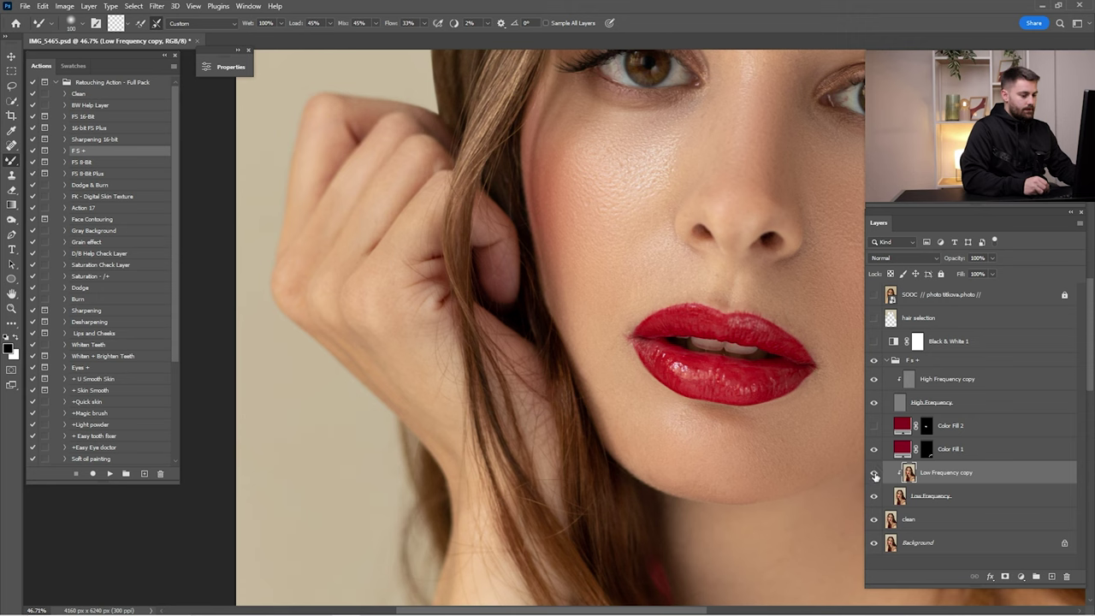
{"action": "left_click", "coordinate": [875, 475]}
{"action": "left_click", "coordinate": [875, 475]}
{"action": "left_click_drag", "start_coordinate": [737, 336], "coordinate": [746, 368]}
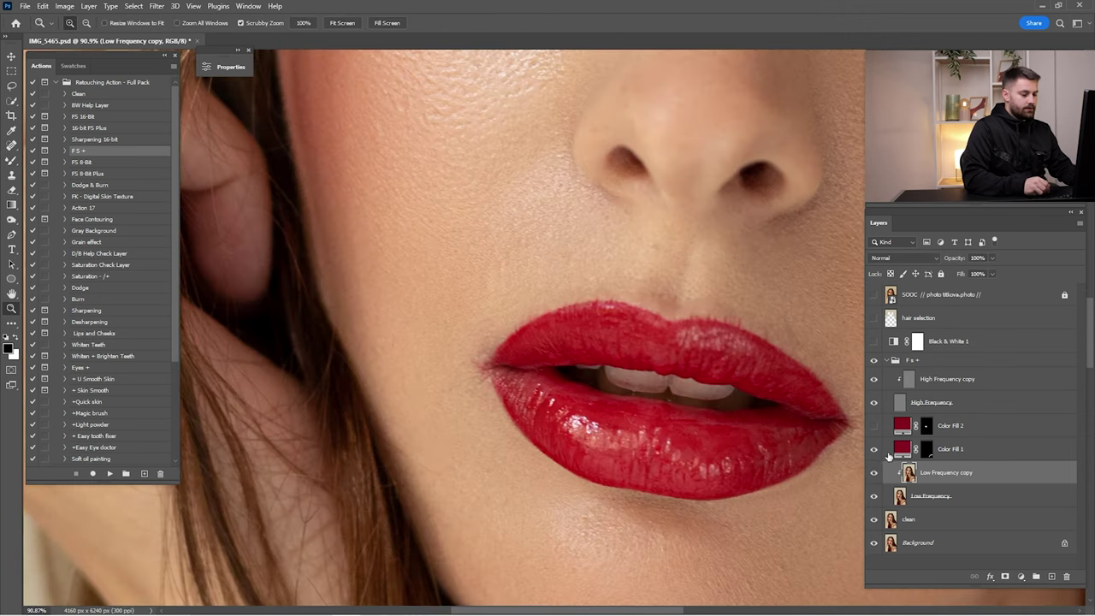
Hide High Frequency and smooth the skin tones around the lip outline with the Mixer Brush at sizes up to 150.
{"action": "left_click", "coordinate": [875, 403]}
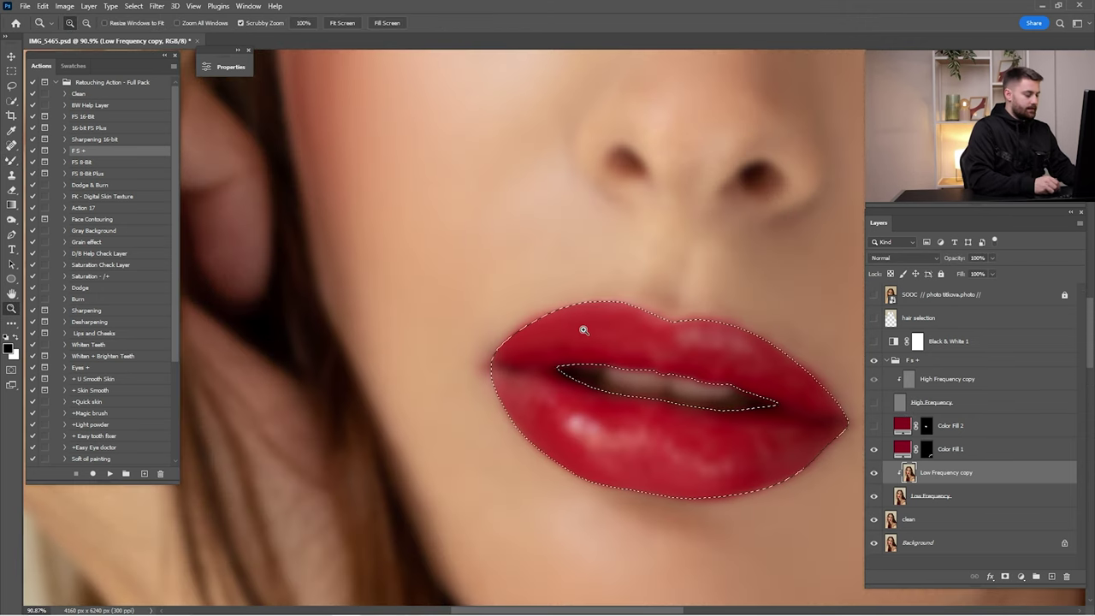
{"action": "key", "text": "b"}
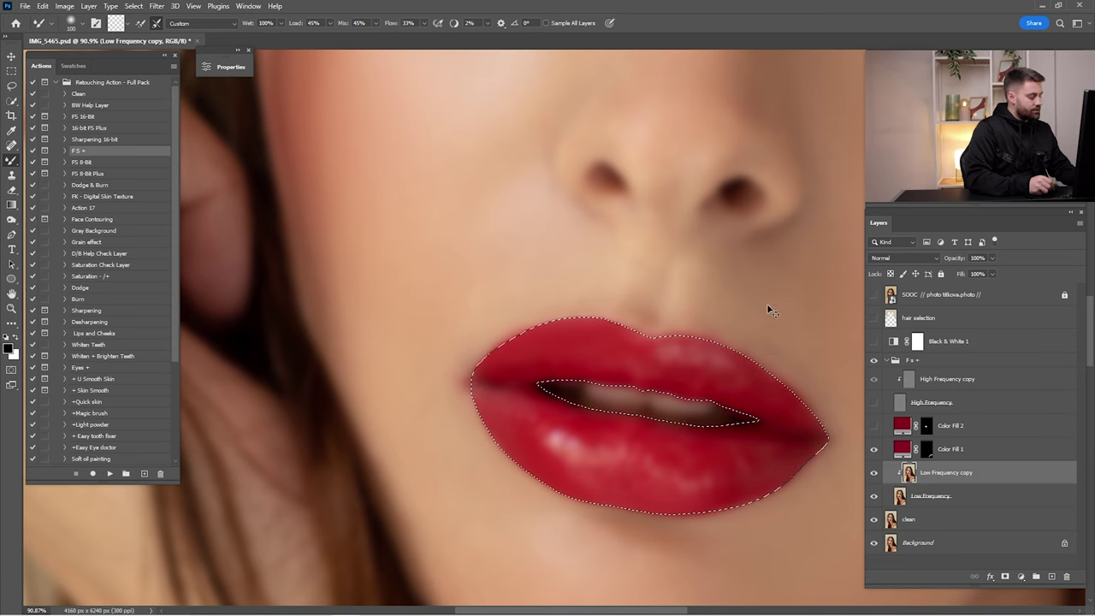
{"action": "left_click", "coordinate": [873, 402]}
{"action": "left_click", "coordinate": [874, 404]}
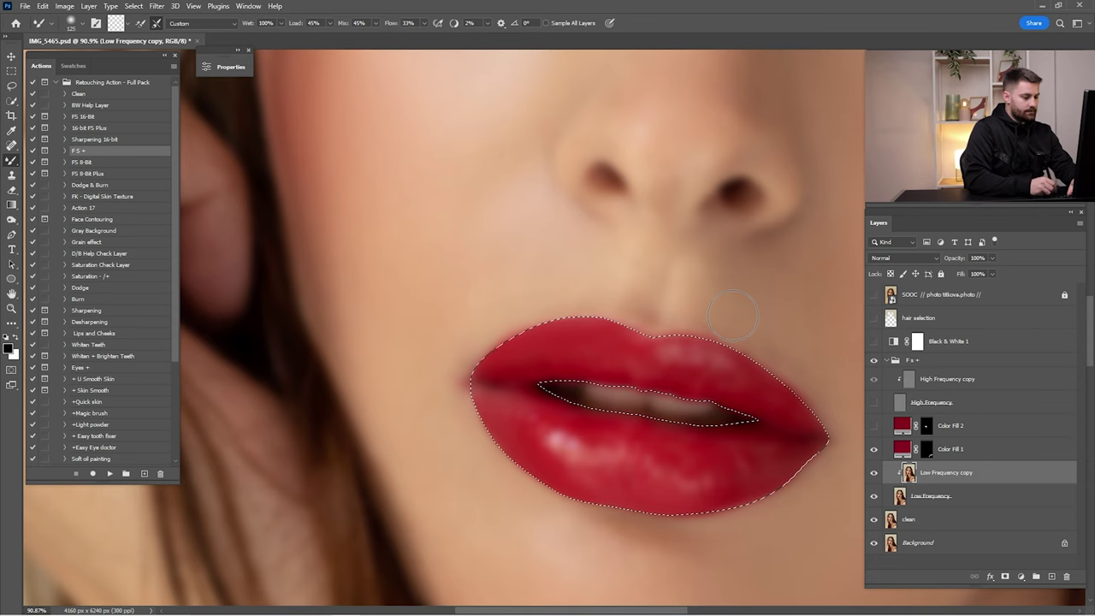
{"action": "left_click_drag", "start_coordinate": [715, 360], "coordinate": [598, 311]}
{"action": "left_click_drag", "start_coordinate": [489, 284], "coordinate": [652, 326]}
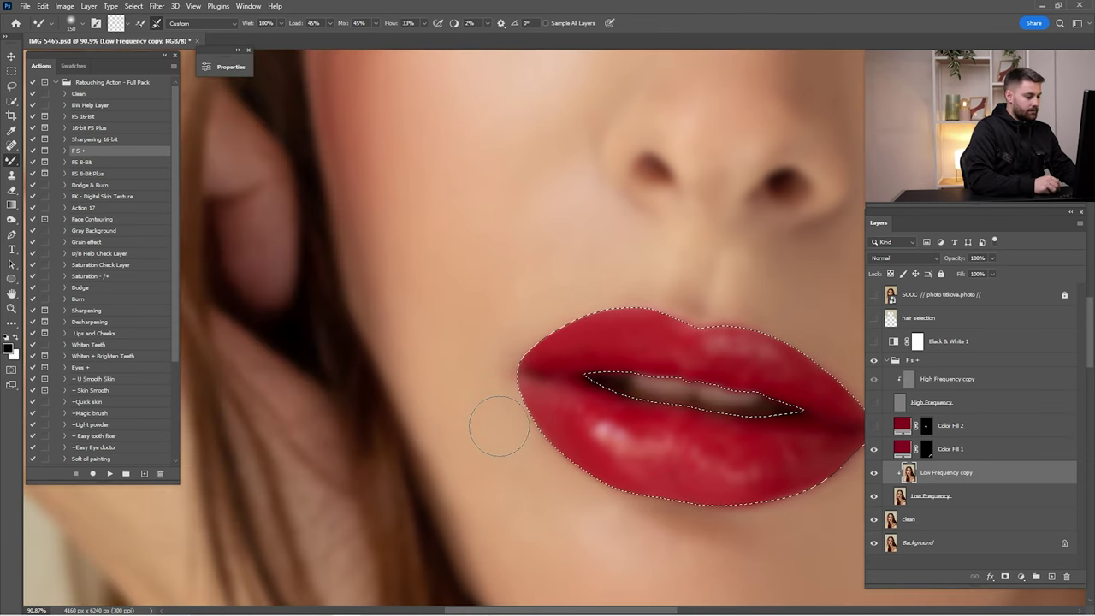
{"action": "scroll", "coordinate": [590, 445], "scroll_direction": "down", "scroll_amount": 2}
{"action": "scroll", "coordinate": [590, 445], "scroll_direction": "right", "scroll_amount": 3}
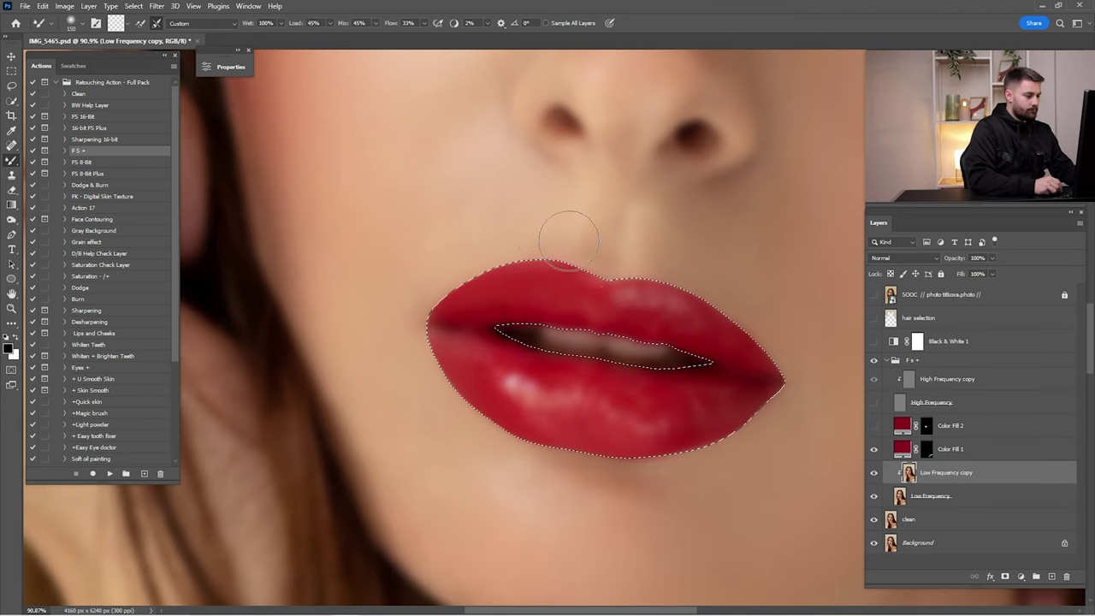
Show High Frequency, clear the selection, and compare the result with the F s + group hidden and shown.
{"action": "left_click", "coordinate": [874, 402]}
{"action": "key", "text": "ctrl+d"}
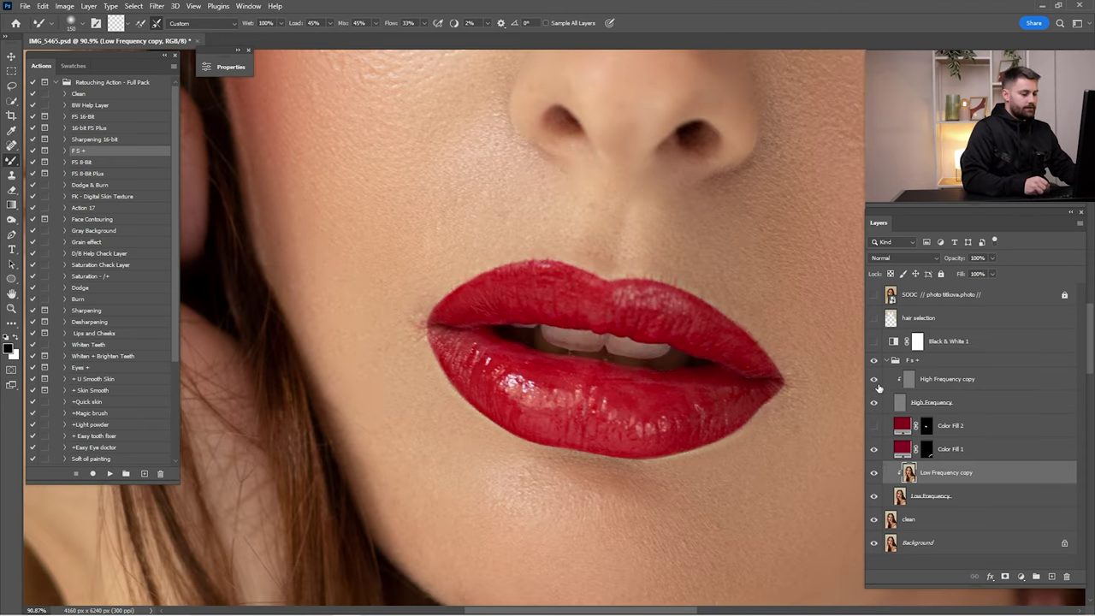
{"action": "left_click", "coordinate": [875, 364]}
{"action": "left_click", "coordinate": [875, 364]}
{"action": "key", "text": "ctrl+0"}
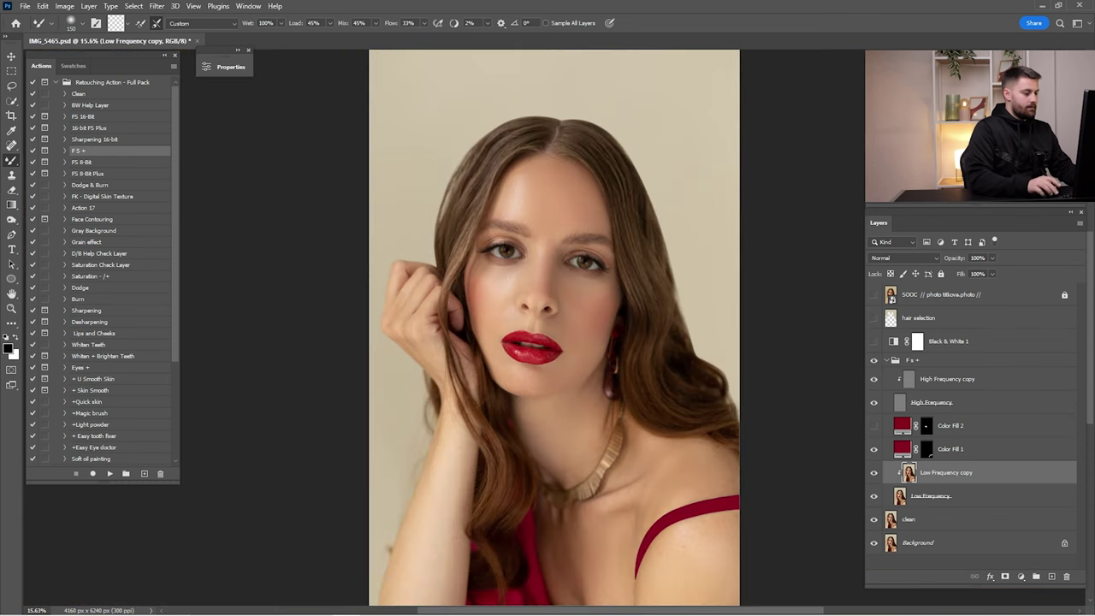
Select High Frequency copy and load Color Fill 2's mask as a selection around the lips.
{"action": "key", "text": "z"}
{"action": "left_click_drag", "start_coordinate": [567, 389], "coordinate": [809, 342]}
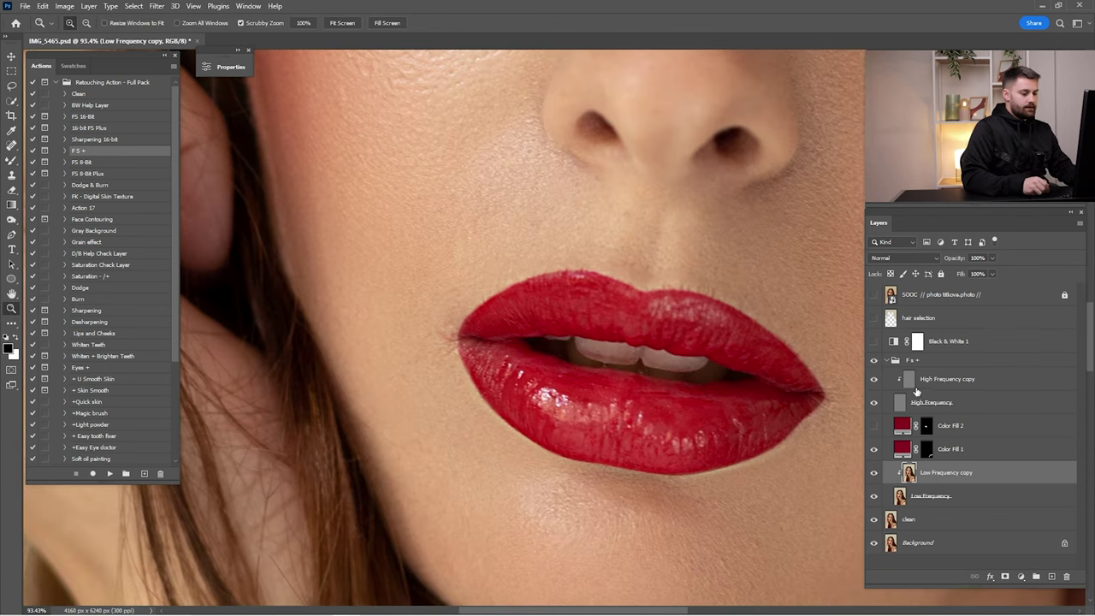
{"action": "left_click", "coordinate": [917, 387]}
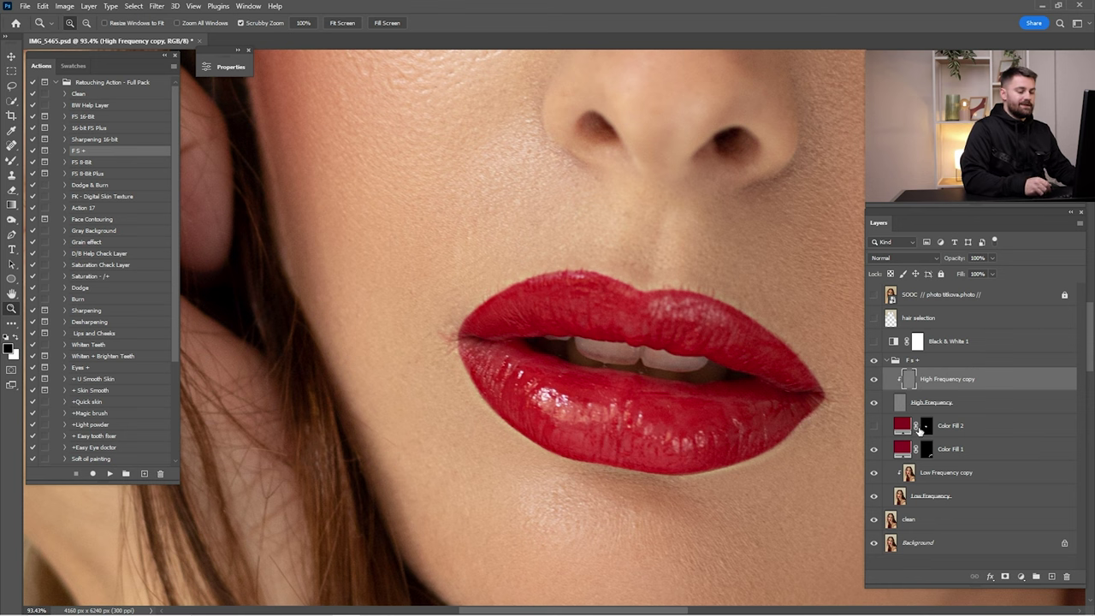
{"action": "left_click", "coordinate": [927, 426], "text": "ctrl"}
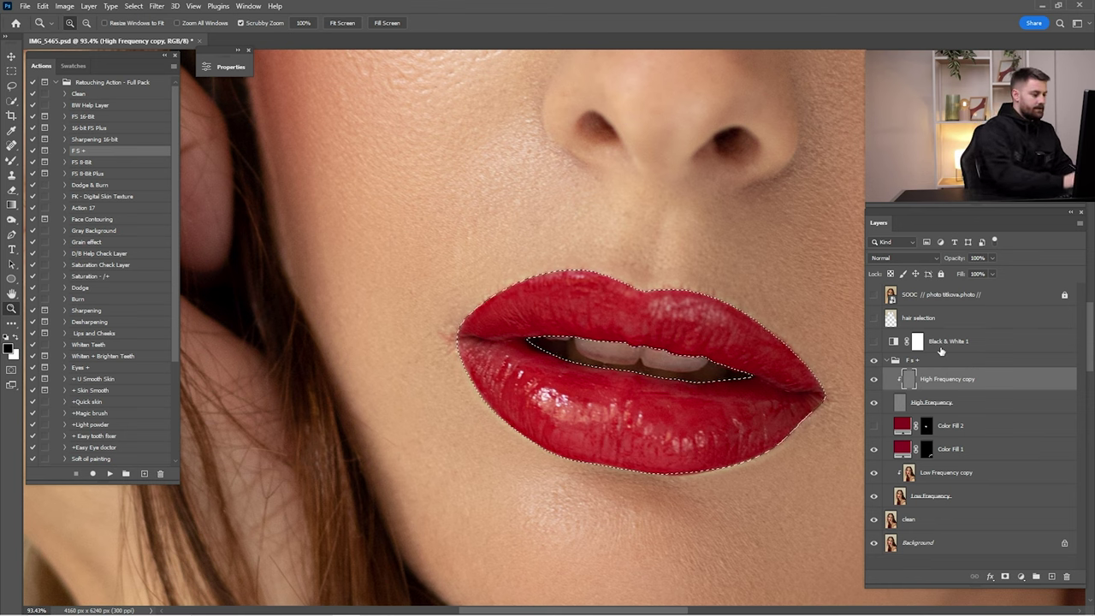
{"action": "left_click_drag", "start_coordinate": [719, 274], "coordinate": [762, 272]}
Clone clean skin texture over the fine hairs and lines around the lip outline and mouth corners on High Frequency copy.
{"action": "left_click", "coordinate": [13, 176]}
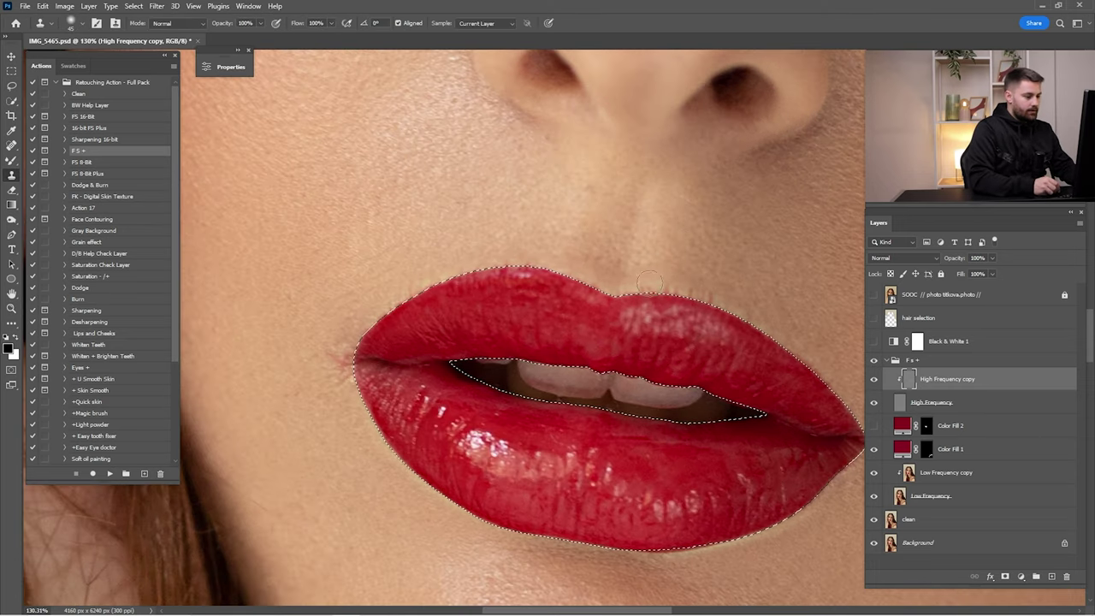
{"action": "left_click_drag", "start_coordinate": [644, 294], "coordinate": [681, 295]}
{"action": "scroll", "coordinate": [746, 319], "scroll_direction": "right", "scroll_amount": 2}
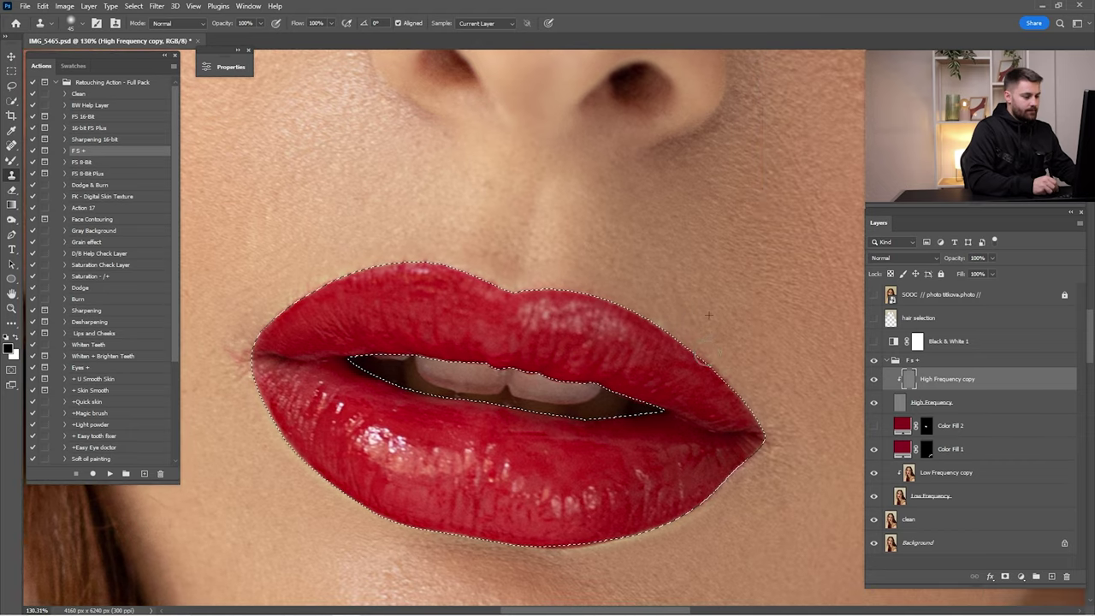
{"action": "scroll", "coordinate": [657, 283], "scroll_direction": "left", "scroll_amount": 4}
{"action": "scroll", "coordinate": [657, 283], "scroll_direction": "up", "scroll_amount": 1}
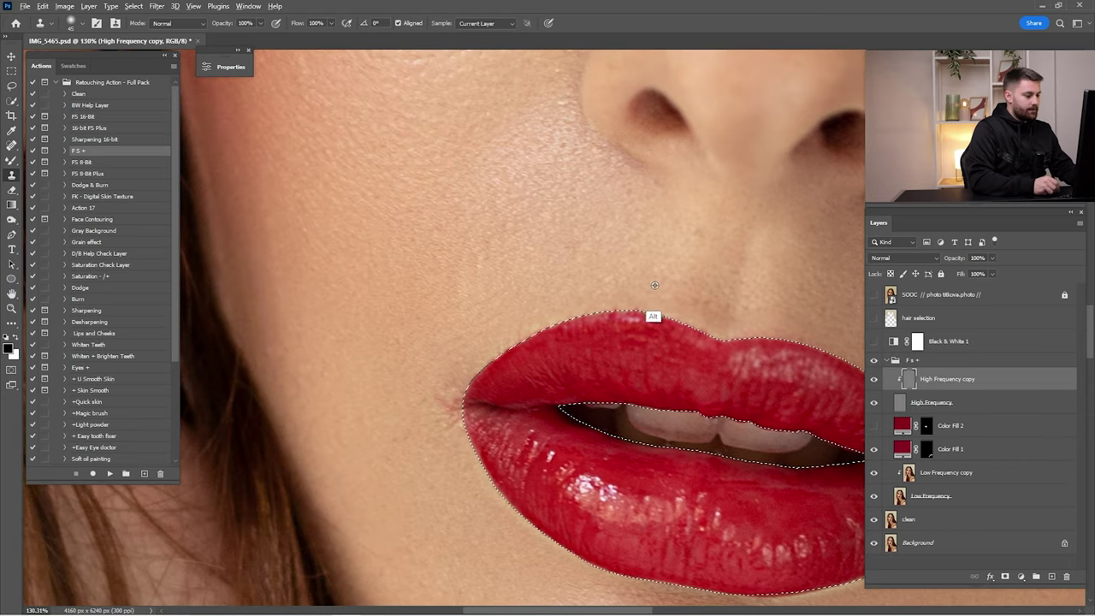
{"action": "scroll", "coordinate": [495, 358], "scroll_direction": "left", "scroll_amount": 2}
{"action": "scroll", "coordinate": [495, 357], "scroll_direction": "down", "scroll_amount": 1}
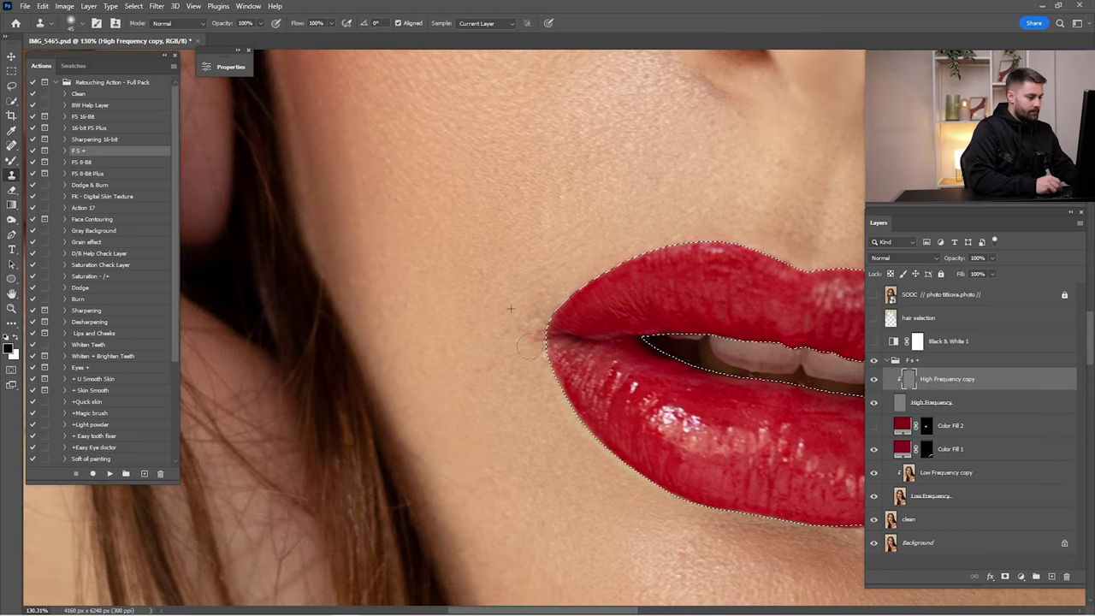
{"action": "scroll", "coordinate": [522, 376], "scroll_direction": "right", "scroll_amount": 6}
{"action": "scroll", "coordinate": [522, 376], "scroll_direction": "down", "scroll_amount": 2}
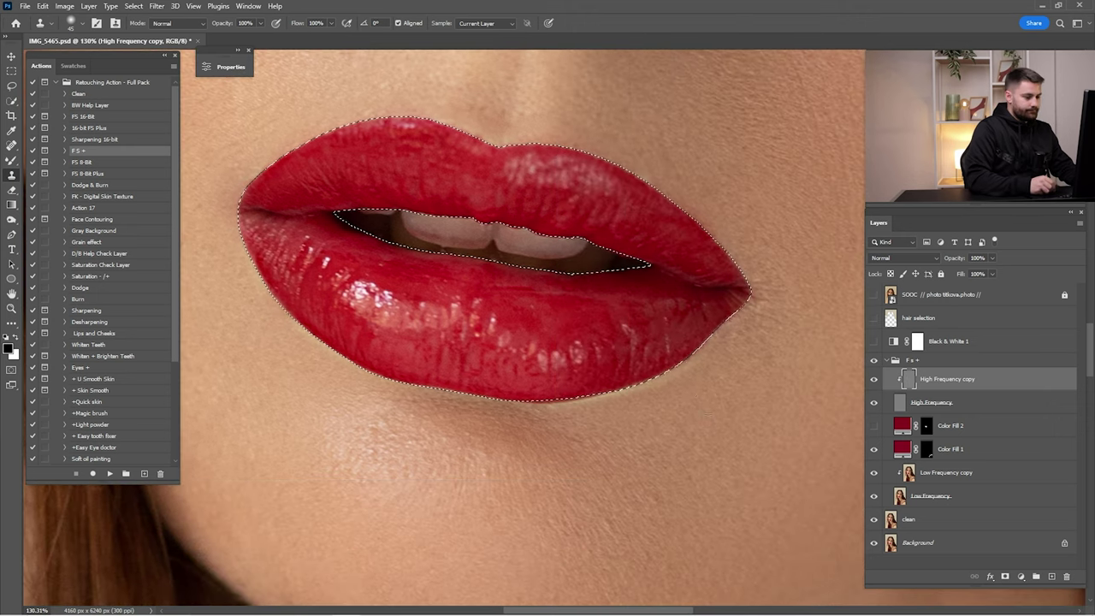
{"action": "scroll", "coordinate": [691, 379], "scroll_direction": "right", "scroll_amount": 2}
{"action": "scroll", "coordinate": [692, 379], "scroll_direction": "up", "scroll_amount": 1}
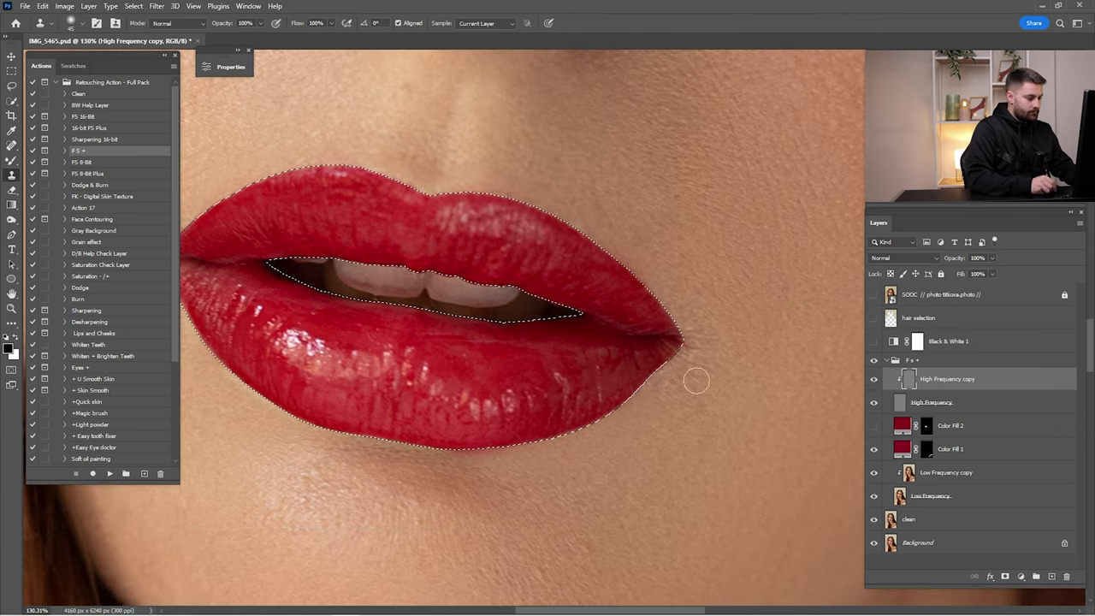
{"action": "scroll", "coordinate": [700, 316], "scroll_direction": "down", "scroll_amount": 4}
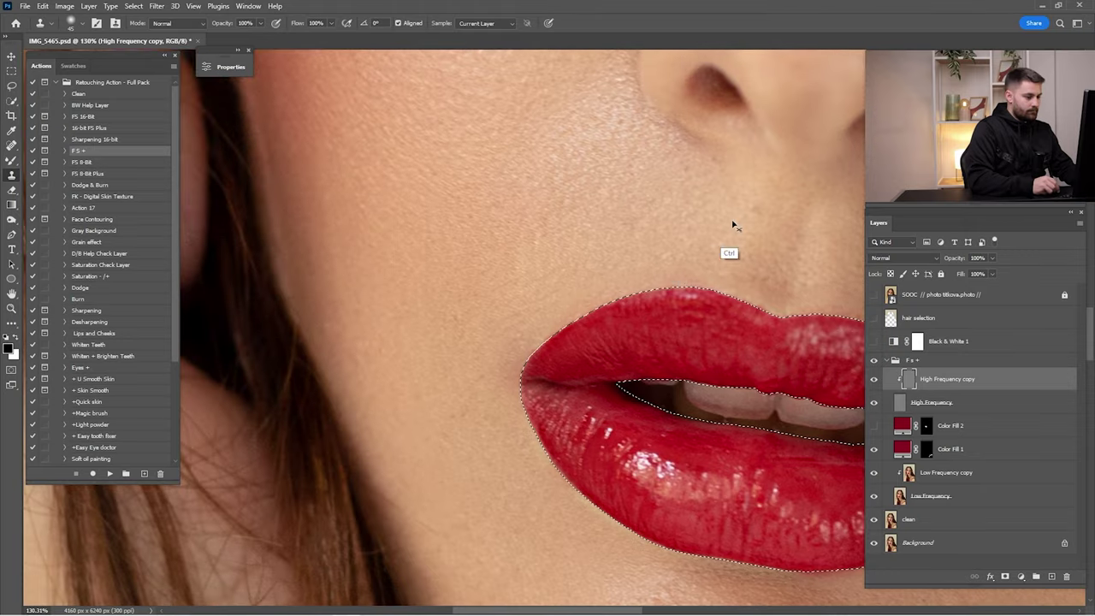
Clear the lip selection and compare the whole portrait with the F s + group hidden and shown.
{"action": "key", "text": "ctrl+0"}
{"action": "left_click", "coordinate": [874, 361]}
{"action": "left_click", "coordinate": [873, 361]}
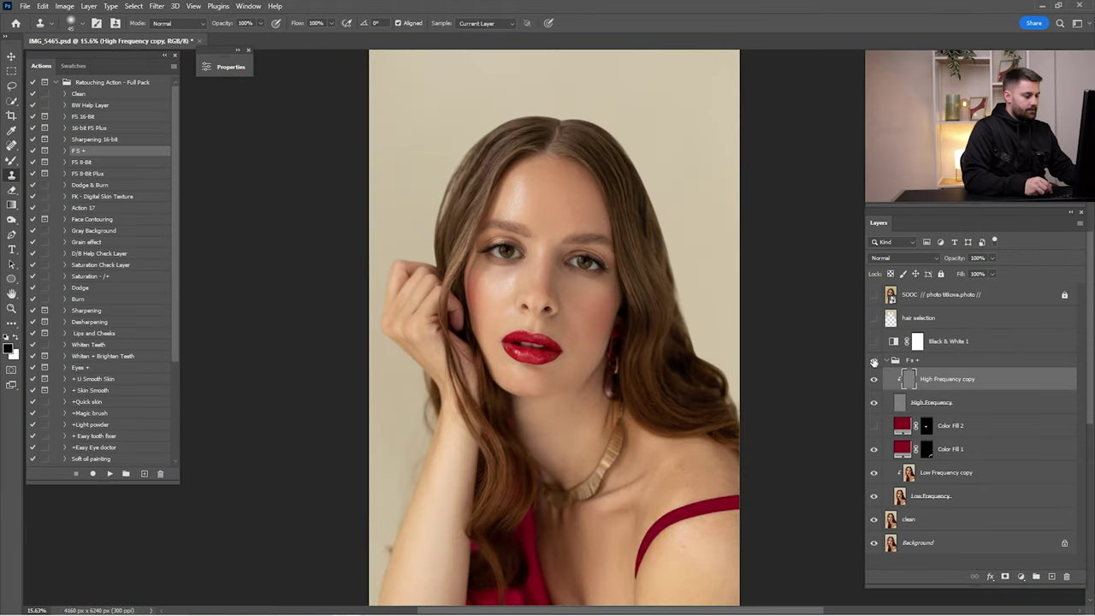
Show and select Color Fill 2, comparing the lips with and without it up close and in the full portrait.
{"action": "key", "text": "z"}
{"action": "left_click_drag", "start_coordinate": [502, 342], "coordinate": [659, 332]}
{"action": "left_click_drag", "start_coordinate": [780, 374], "coordinate": [660, 336]}
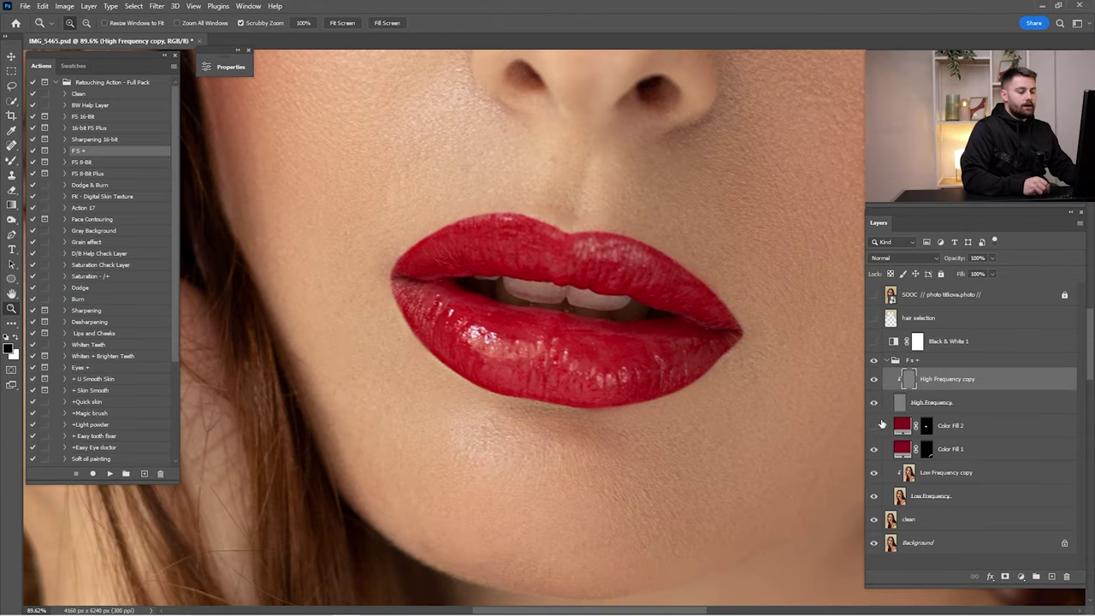
{"action": "left_click", "coordinate": [874, 426]}
{"action": "left_click", "coordinate": [900, 425]}
{"action": "left_click_drag", "start_coordinate": [731, 380], "coordinate": [700, 381]}
{"action": "left_click", "coordinate": [875, 427]}
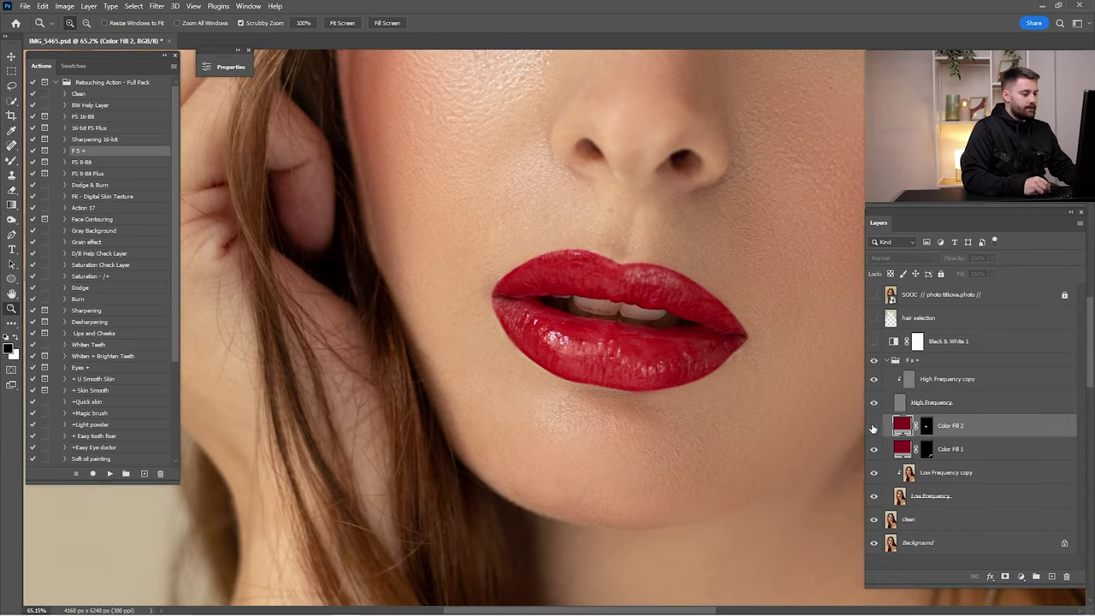
{"action": "left_click", "coordinate": [874, 424]}
{"action": "key", "text": "ctrl+0"}
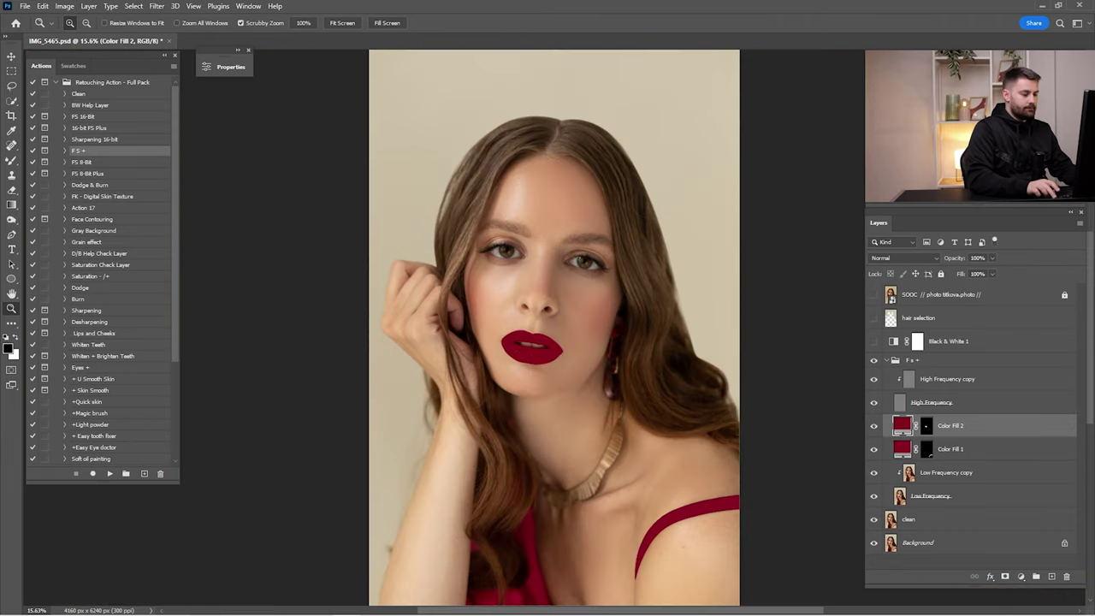
{"action": "left_click", "coordinate": [875, 425]}
{"action": "left_click", "coordinate": [874, 427]}
Set Color Fill 2's blend mode to Soft Light after previewing other modes on the lips.
{"action": "left_click_drag", "start_coordinate": [521, 344], "coordinate": [824, 345]}
{"action": "left_click", "coordinate": [912, 258]}
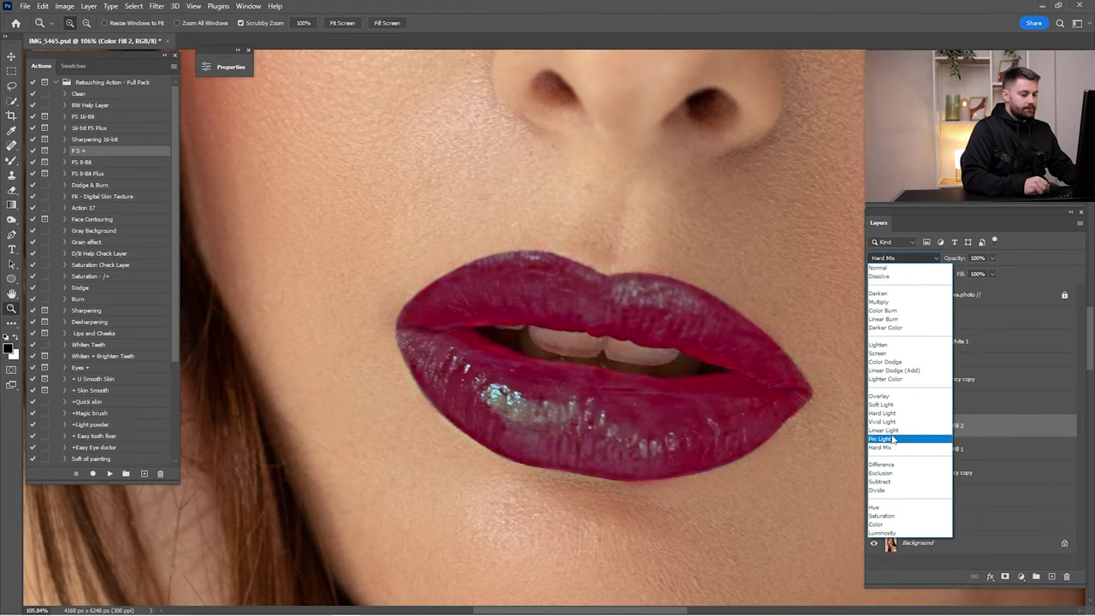
{"action": "left_click", "coordinate": [892, 406]}
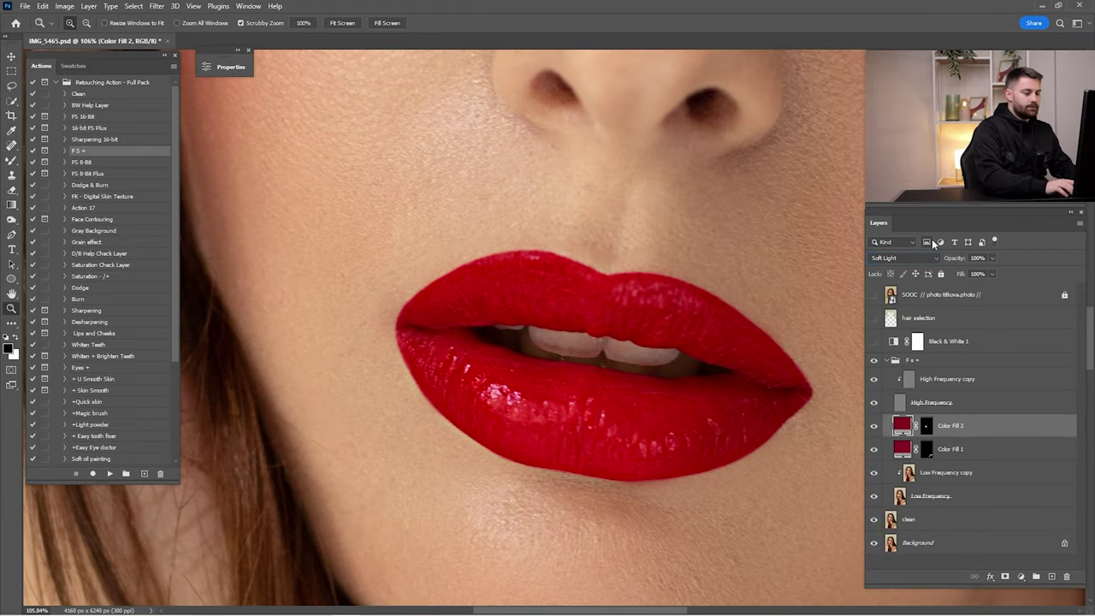
Compare the full portrait with the Soft Light Color Fill 2 layer hidden and shown.
{"action": "key", "text": "ctrl+0"}
{"action": "left_click", "coordinate": [875, 426]}
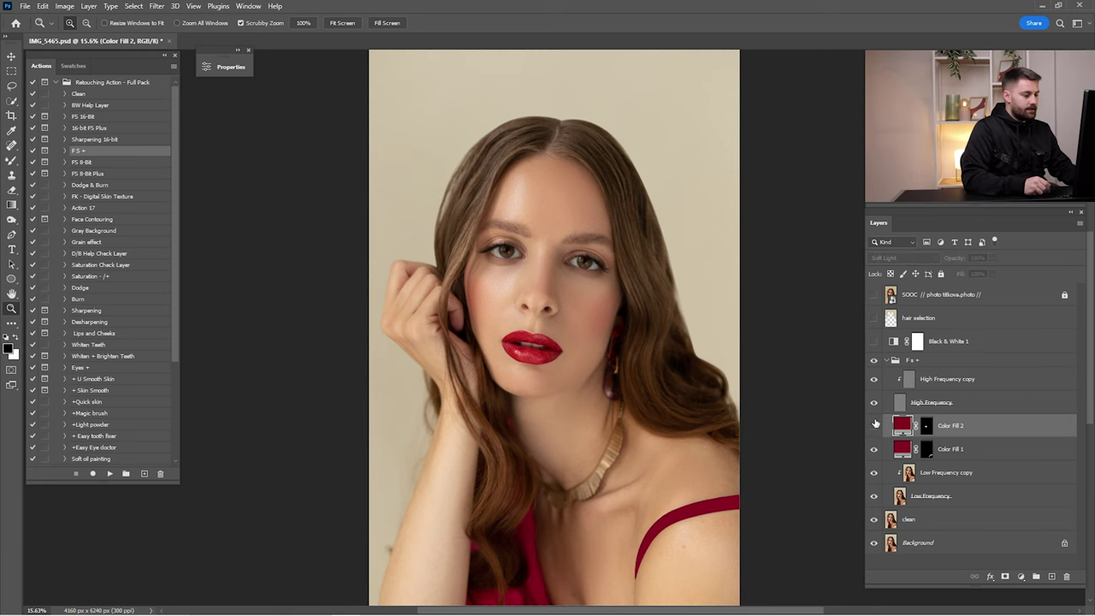
{"action": "left_click", "coordinate": [875, 426]}
{"action": "left_click", "coordinate": [876, 426]}
{"action": "left_click", "coordinate": [874, 427]}
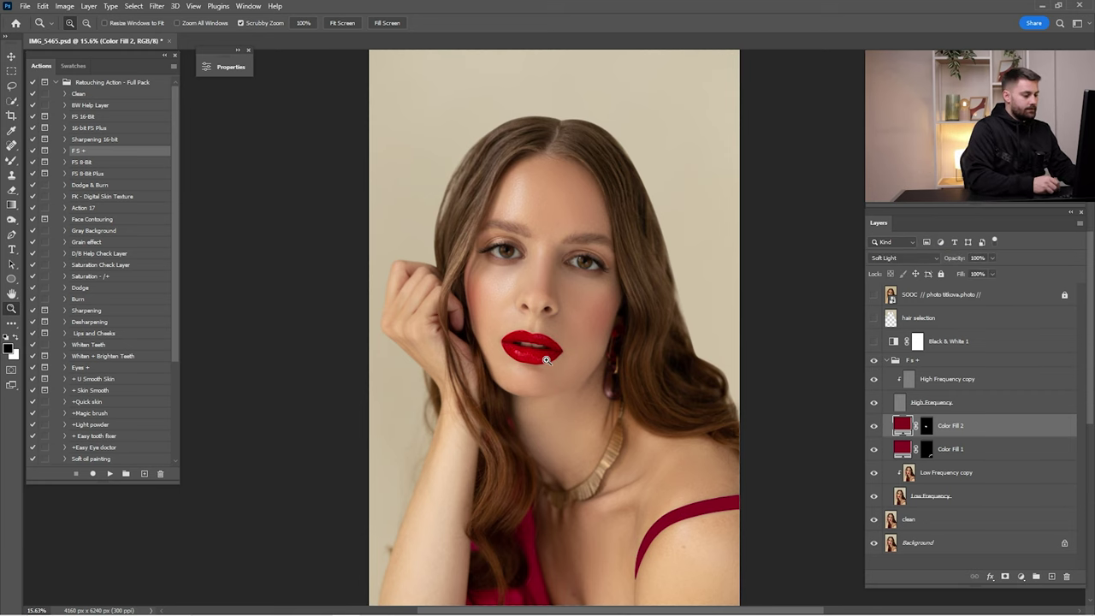
Set Color Fill 2's opacity to 50% and check its effect on the full portrait.
{"action": "left_click_drag", "start_coordinate": [526, 346], "coordinate": [616, 375]}
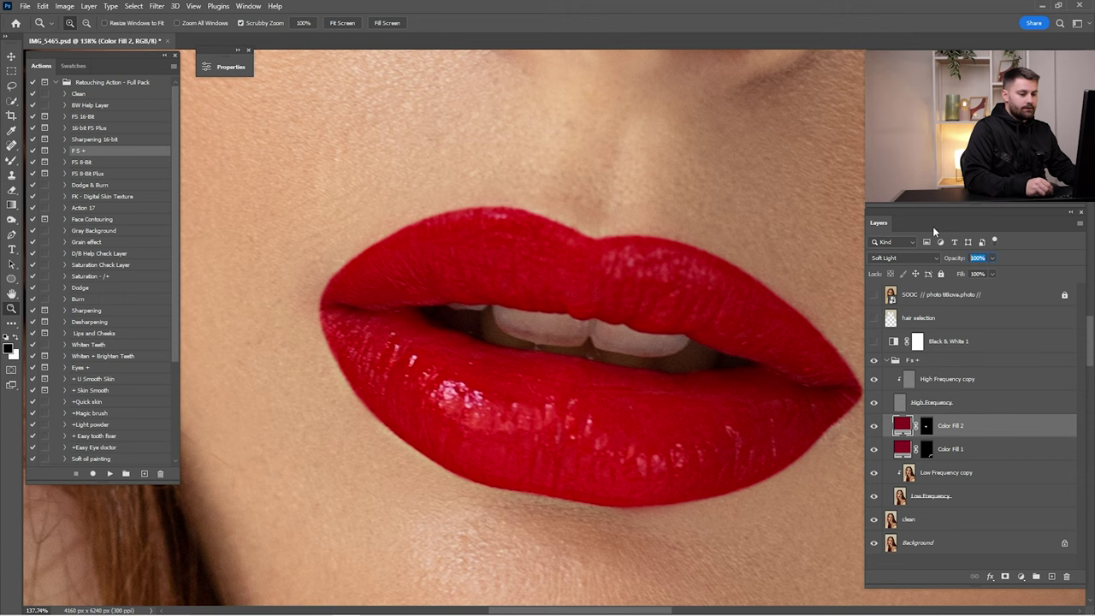
{"action": "type", "text": "50"}
{"action": "key", "text": "ctrl+0"}
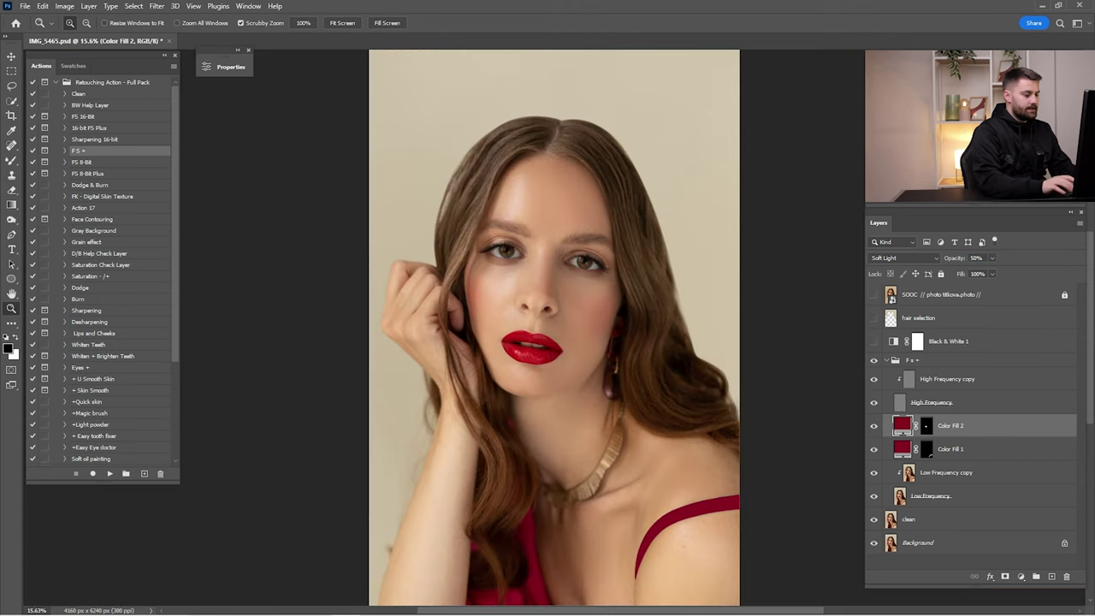
{"action": "left_click", "coordinate": [875, 426]}
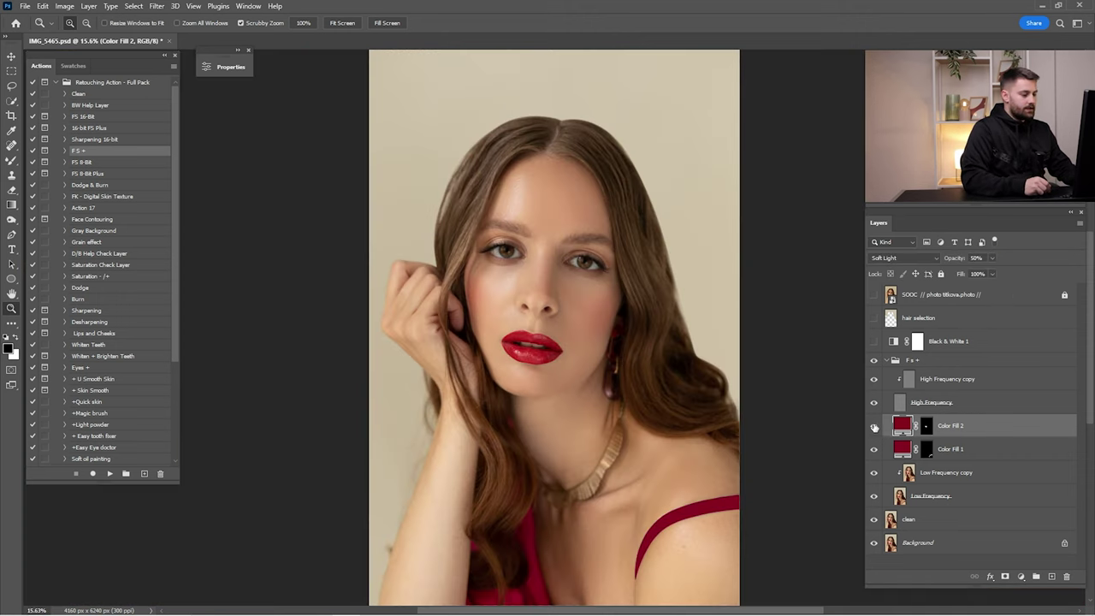
Compare the full portrait's lips with the Color Fill 2 layer hidden and shown.
{"action": "left_click", "coordinate": [875, 426]}
{"action": "left_click", "coordinate": [875, 427]}
{"action": "left_click", "coordinate": [876, 427]}
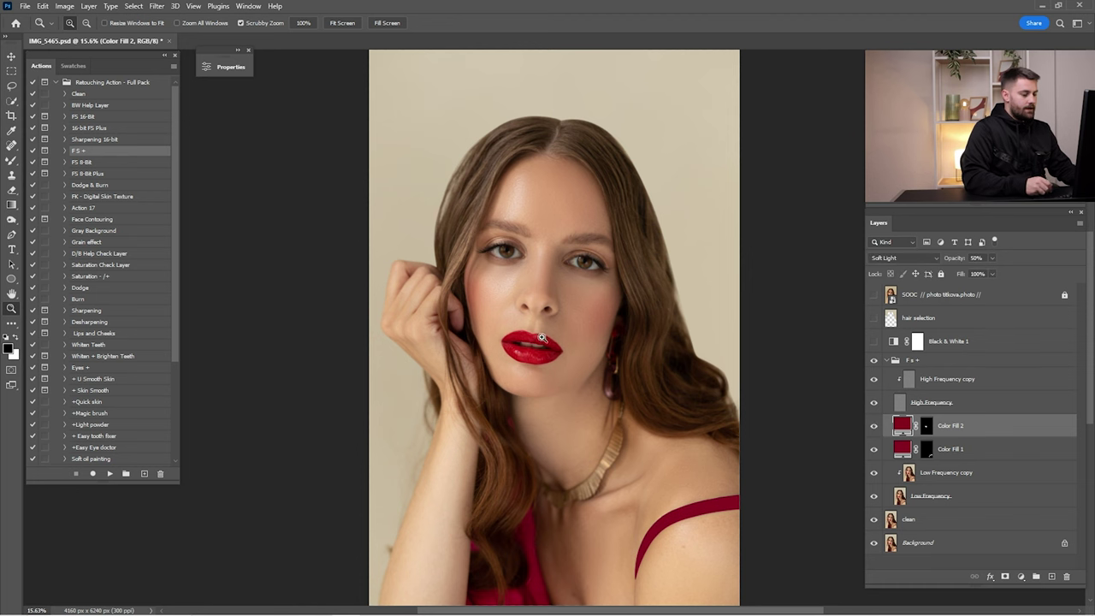
Hide both Color Fill layers and the High Frequency layer, and select Low Frequency copy for editing with the Lasso tool.
{"action": "left_click_drag", "start_coordinate": [542, 338], "coordinate": [597, 329]}
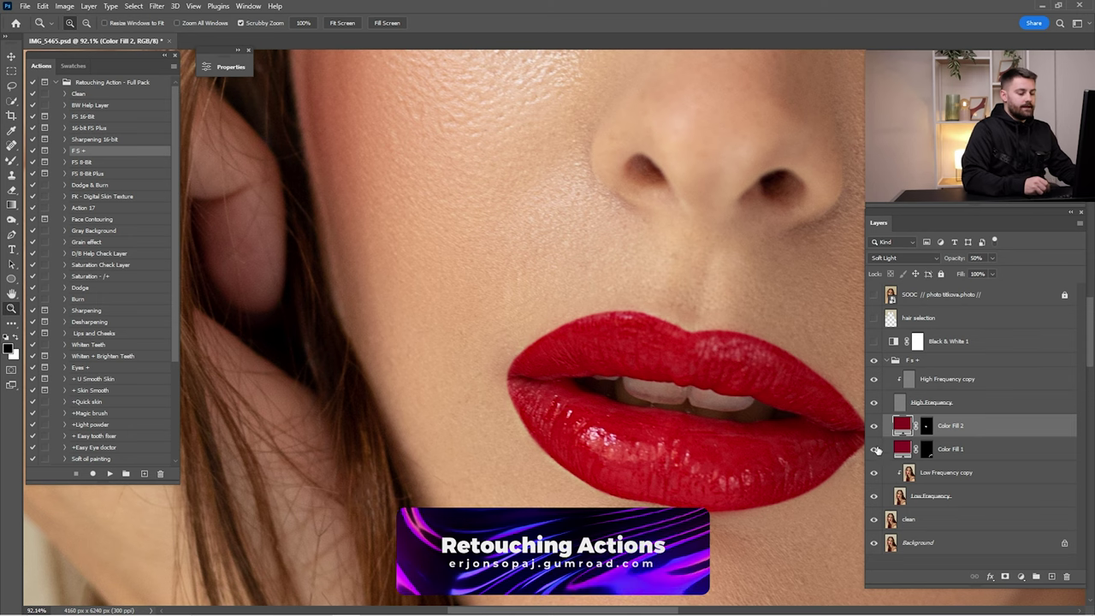
{"action": "left_click_drag", "start_coordinate": [875, 426], "coordinate": [874, 450]}
{"action": "left_click", "coordinate": [901, 471]}
{"action": "left_click", "coordinate": [873, 403]}
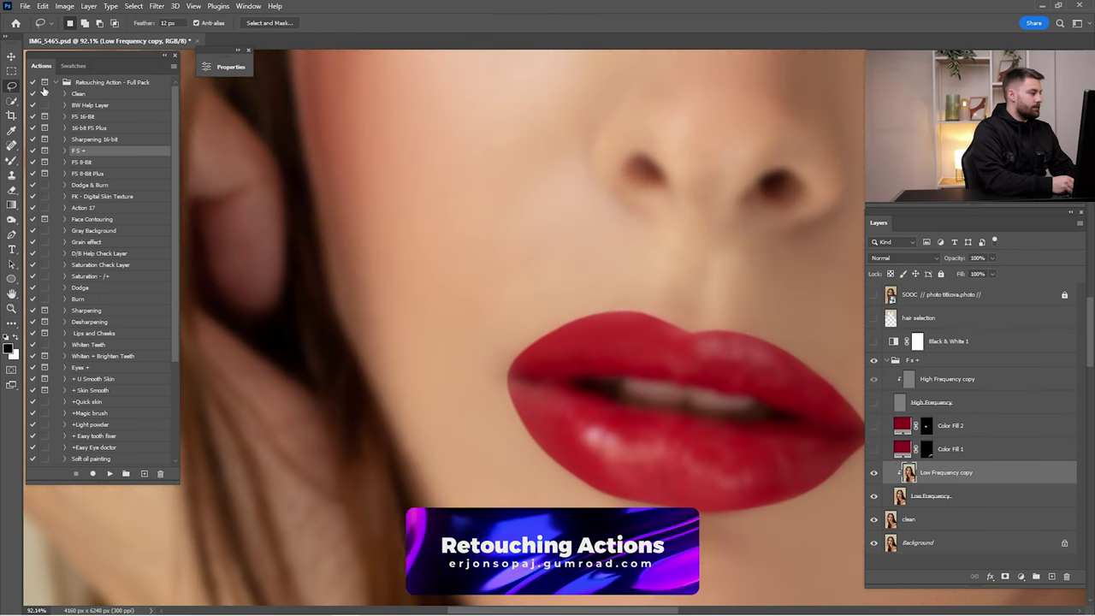
{"action": "key", "text": "l"}
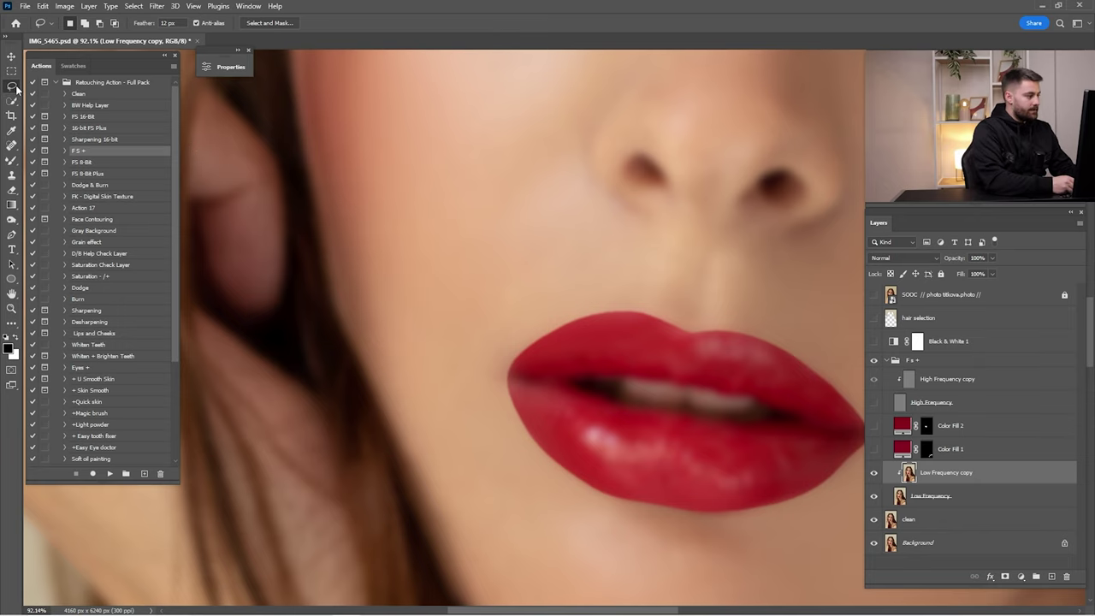
{"action": "left_click_drag", "start_coordinate": [610, 343], "coordinate": [500, 282]}
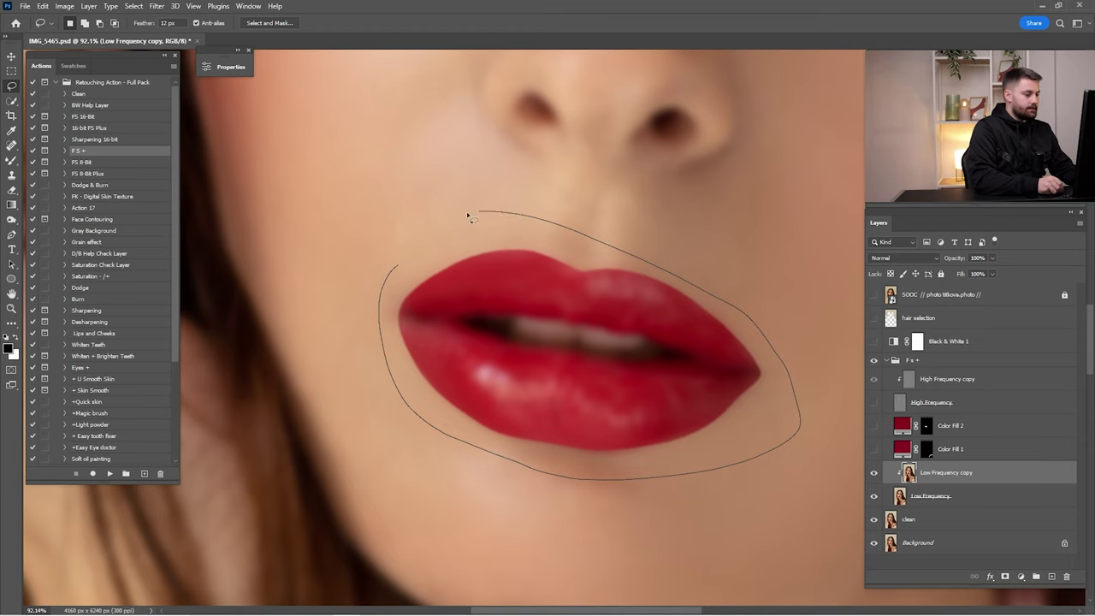
{"action": "left_click_drag", "start_coordinate": [399, 267], "coordinate": [398, 266]}
{"action": "left_click", "coordinate": [157, 6]}
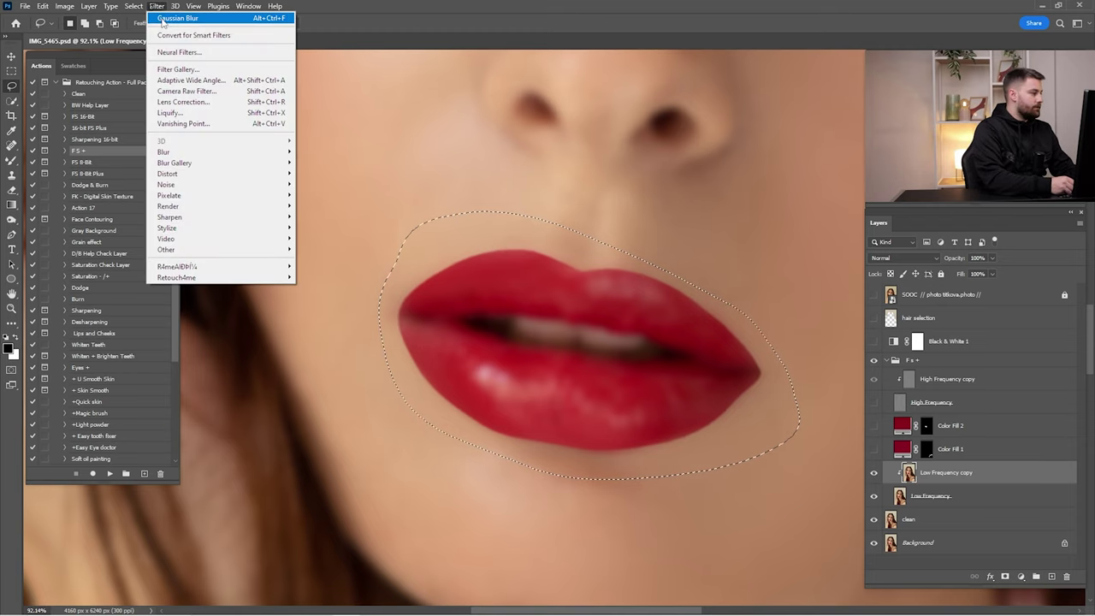
{"action": "left_click", "coordinate": [436, 35]}
{"action": "key", "text": "ctrl+d"}
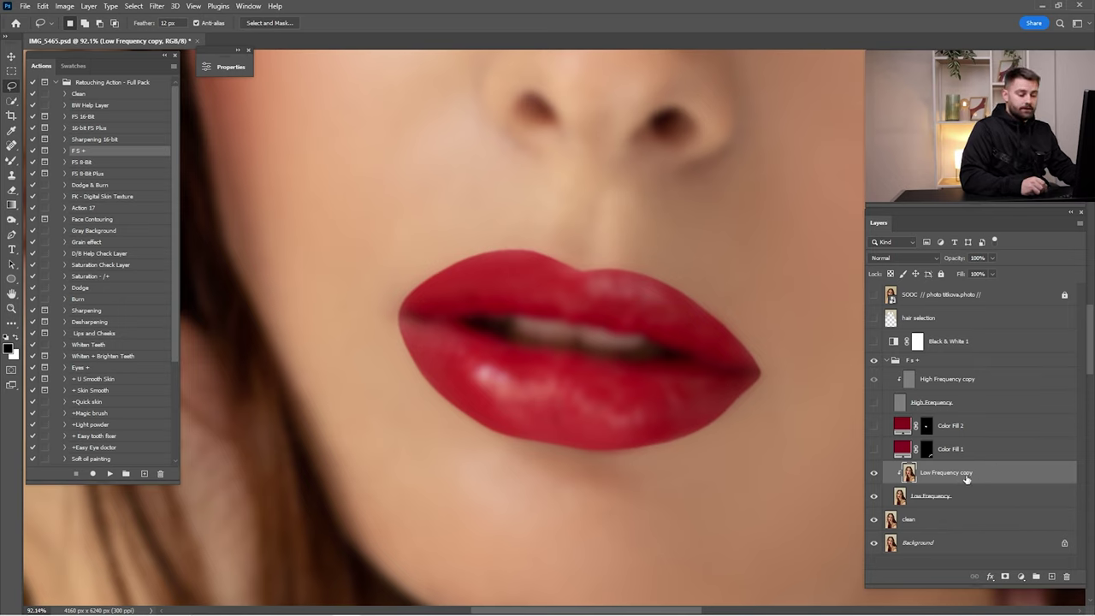
Duplicate the Low Frequency copy layer and draw a freehand lasso selection around the whole lips.
{"action": "left_click_drag", "start_coordinate": [967, 479], "coordinate": [1051, 579]}
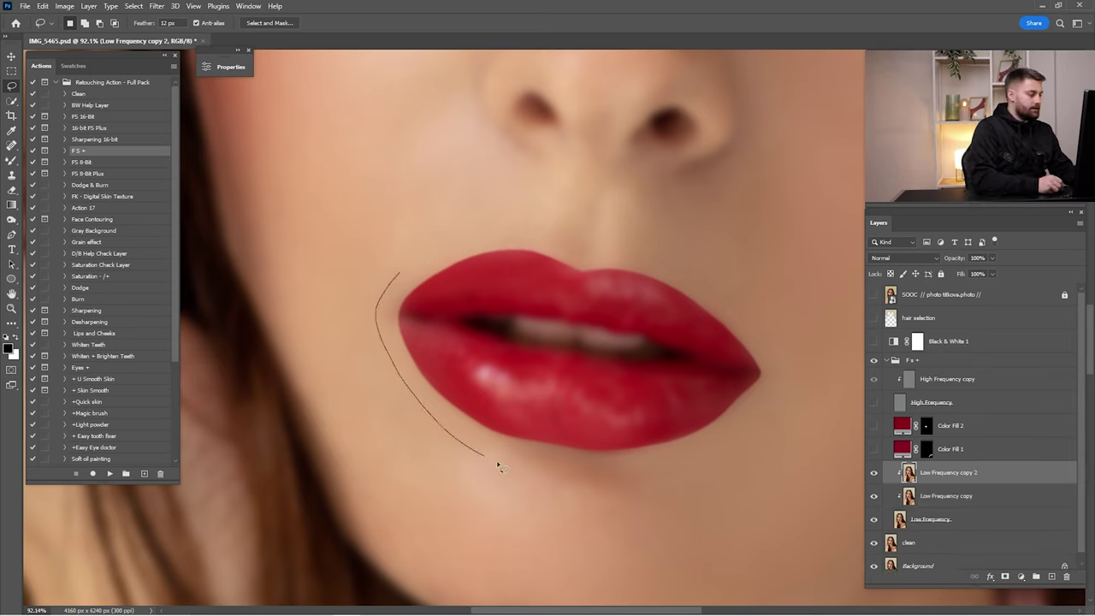
{"action": "left_click_drag", "start_coordinate": [579, 266], "coordinate": [454, 233]}
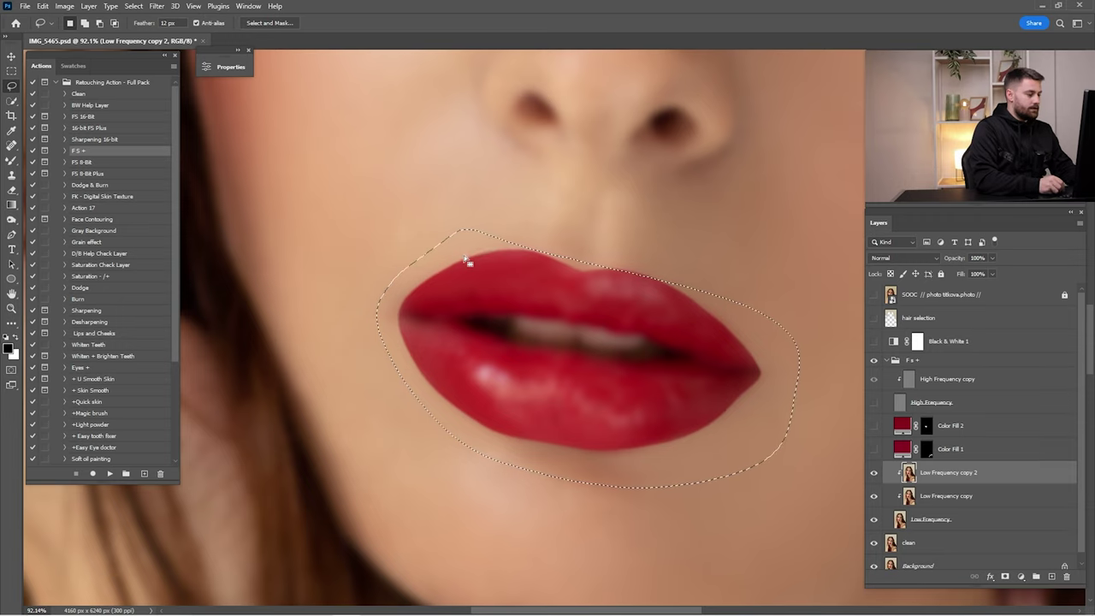
{"action": "left_click_drag", "start_coordinate": [533, 260], "coordinate": [709, 305]}
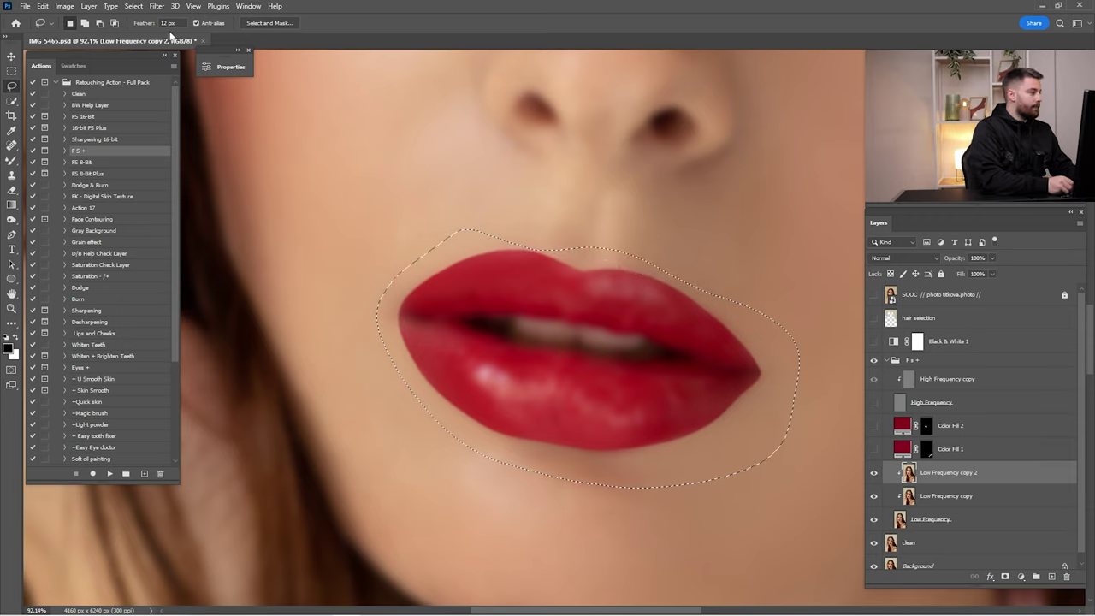
Apply a Gaussian Blur with an 8-pixel radius to the selected lips, deselect, and show the High Frequency layer.
{"action": "left_click", "coordinate": [157, 6]}
{"action": "mouse_move", "coordinate": [195, 154]}
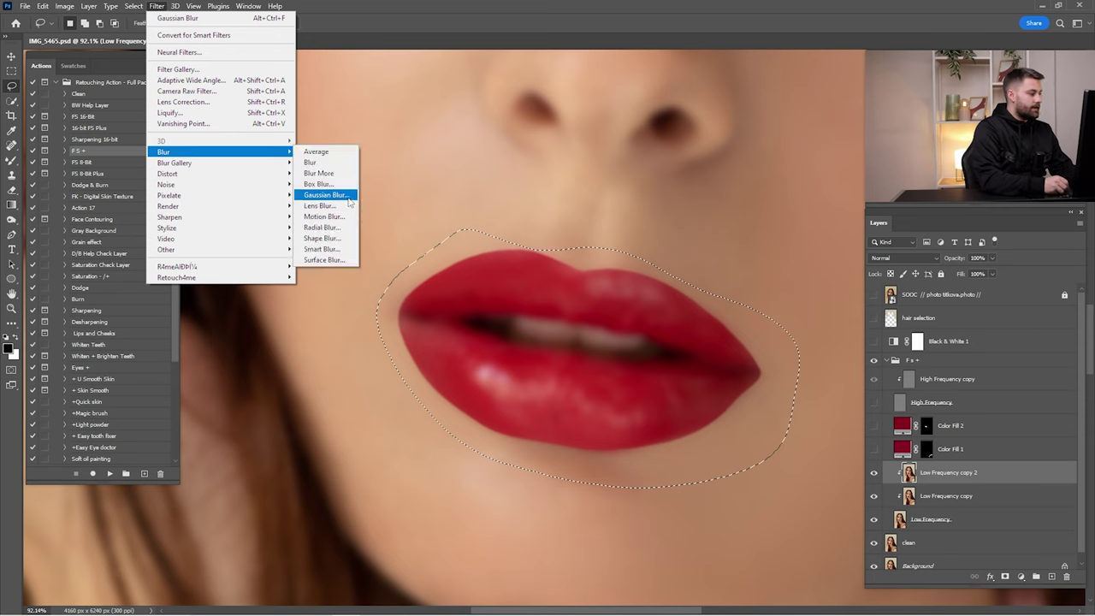
{"action": "left_click", "coordinate": [319, 200]}
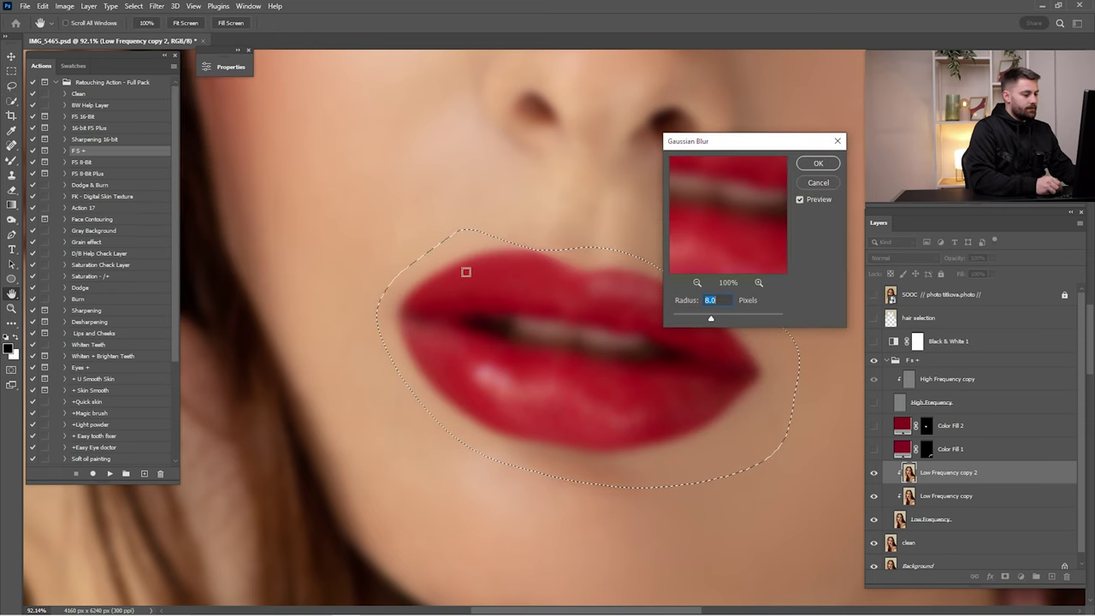
{"action": "left_click", "coordinate": [815, 164]}
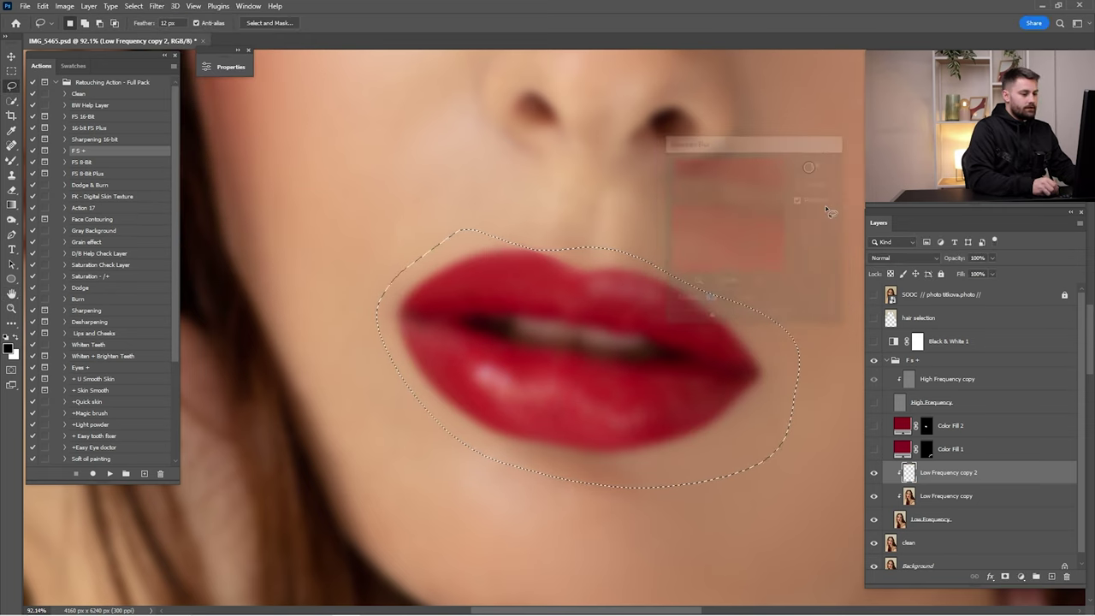
{"action": "left_click", "coordinate": [873, 402]}
{"action": "key", "text": "ctrl+d"}
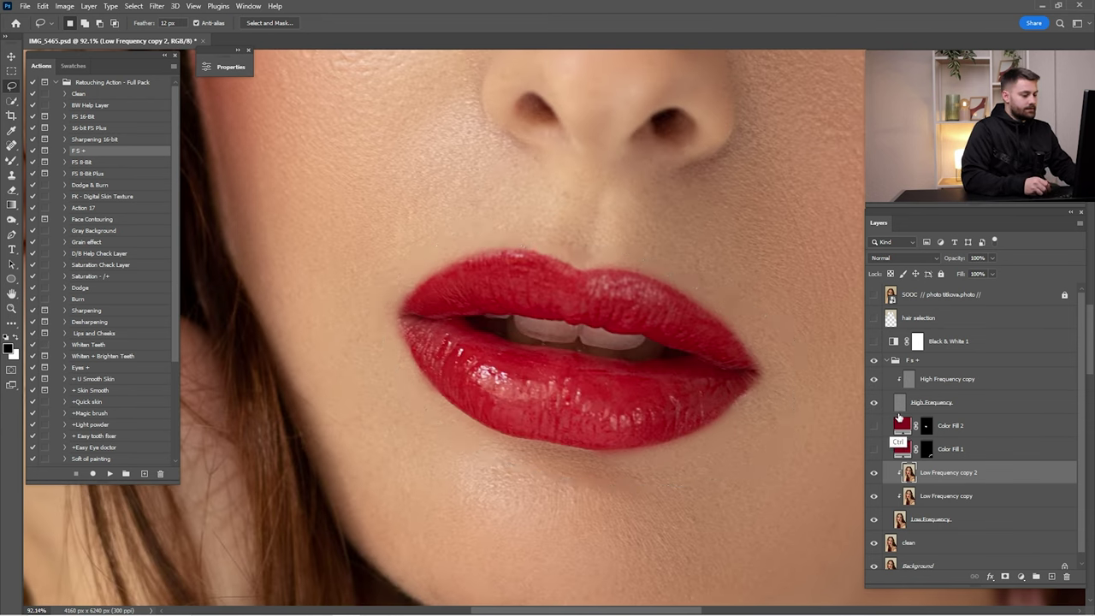
Compare the lip edges with the blurred Low Frequency copy 2 layer hidden and shown.
{"action": "left_click", "coordinate": [872, 475]}
{"action": "left_click", "coordinate": [873, 474]}
{"action": "left_click", "coordinate": [876, 472]}
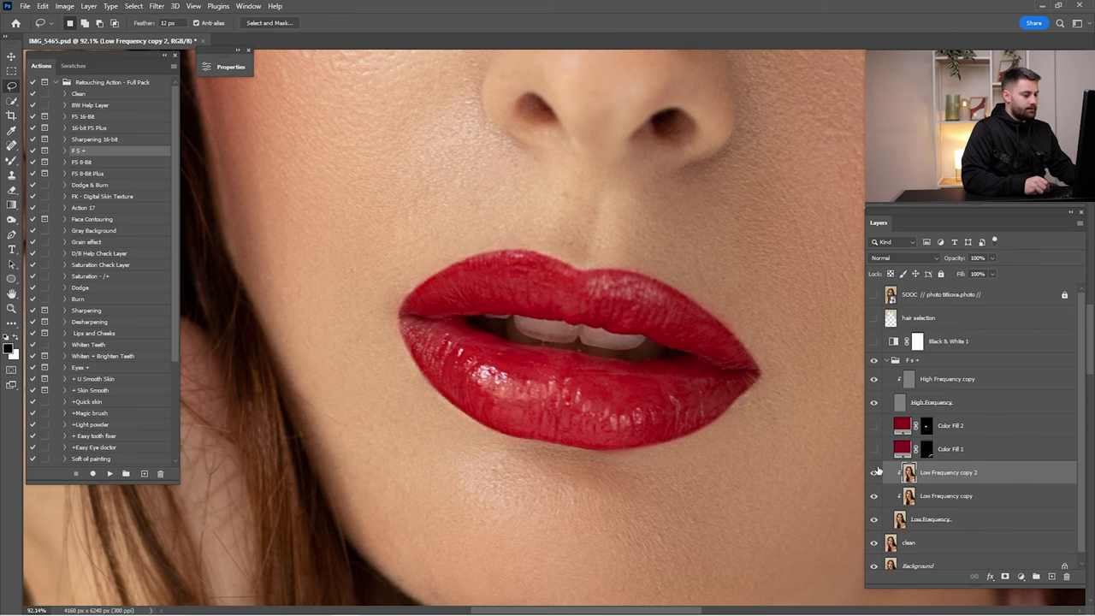
{"action": "left_click", "coordinate": [875, 472]}
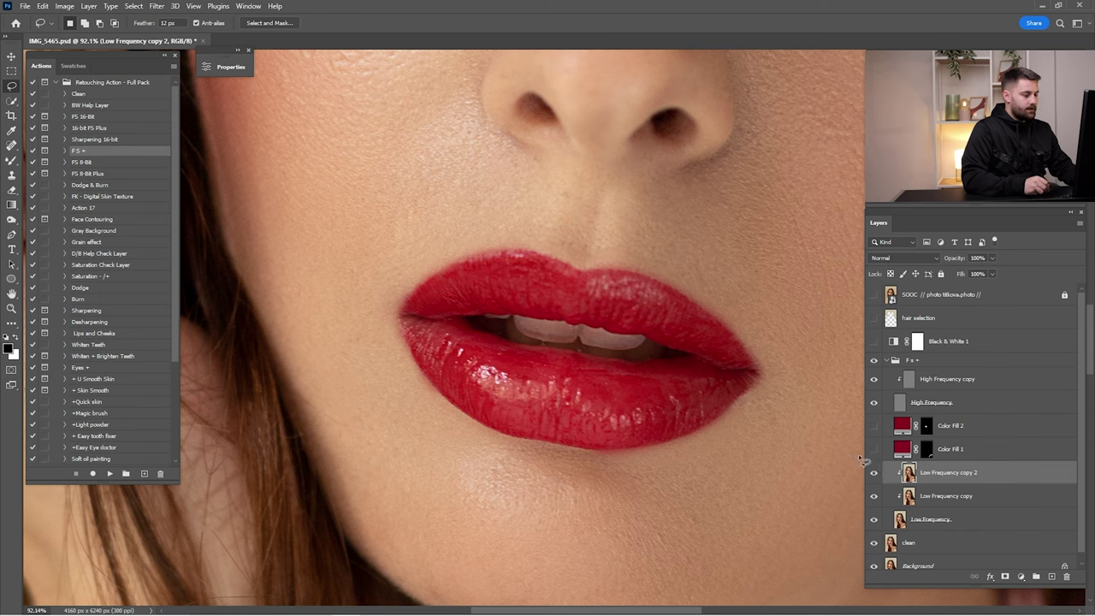
Add a black mask to Low Frequency copy 2 and paint white along the lip edges to reveal the blur there.
{"action": "left_click", "coordinate": [1006, 577]}
{"action": "key", "text": "ctrl+i"}
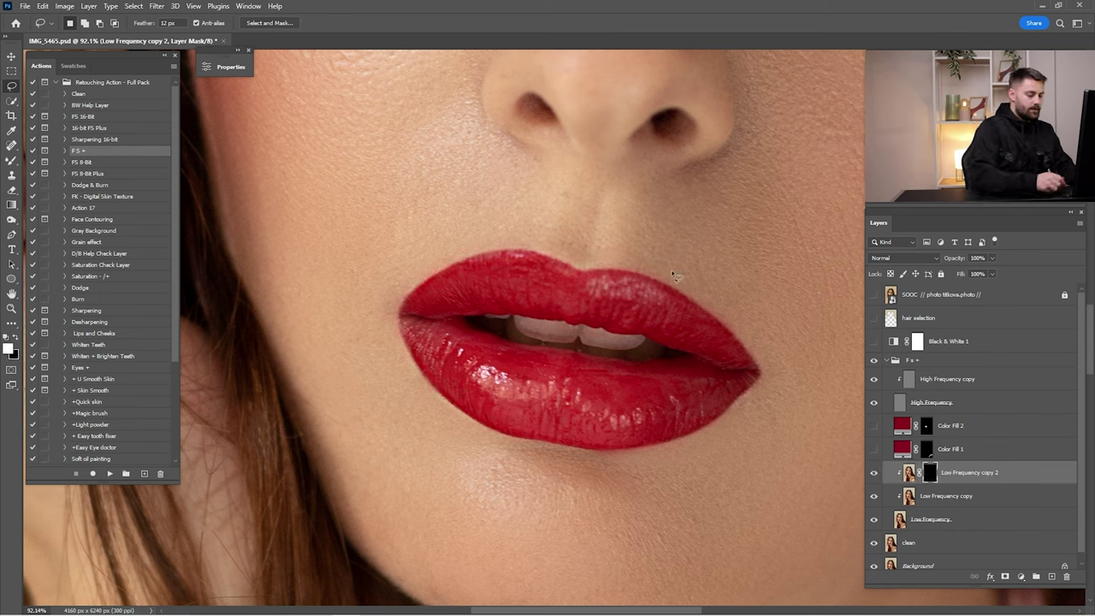
{"action": "key", "text": "b"}
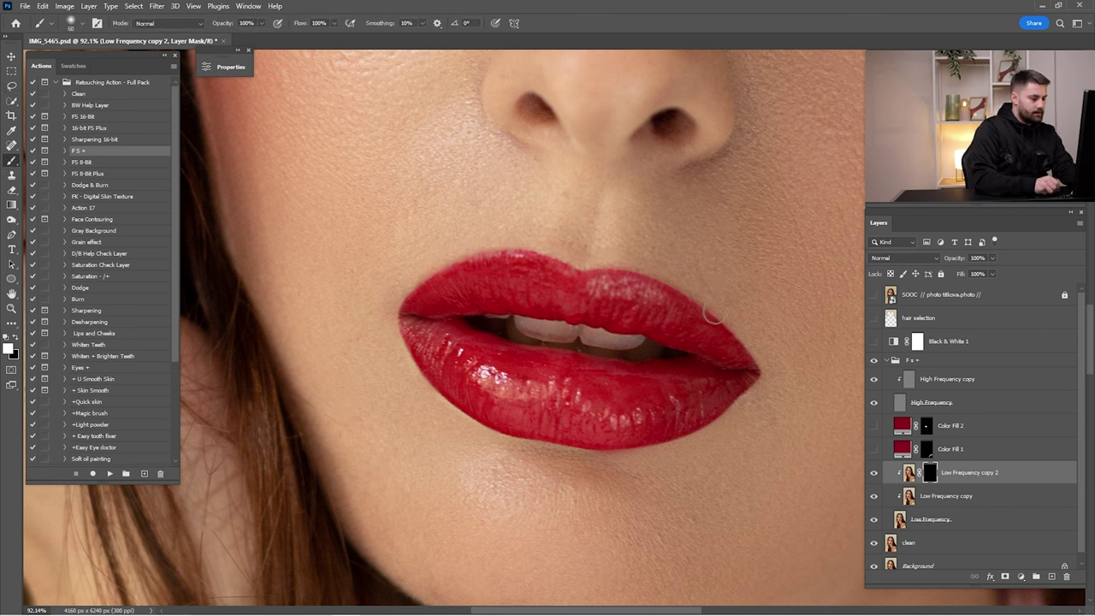
{"action": "mouse_move", "coordinate": [732, 405]}
{"action": "left_mouse_down"}
{"action": "mouse_move", "coordinate": [651, 447]}
{"action": "mouse_move", "coordinate": [470, 419]}
{"action": "mouse_move", "coordinate": [411, 356]}
{"action": "mouse_move", "coordinate": [473, 412]}
{"action": "mouse_move", "coordinate": [564, 439]}
{"action": "mouse_move", "coordinate": [418, 358]}
{"action": "mouse_move", "coordinate": [444, 270]}
{"action": "left_mouse_up"}
Examine the lip edges up close with the masked Low Frequency copy 2 layer hidden and shown.
{"action": "key", "text": "ctrl+0"}
{"action": "key", "text": "z"}
{"action": "left_click_drag", "start_coordinate": [530, 339], "coordinate": [717, 361]}
{"action": "left_click", "coordinate": [874, 472]}
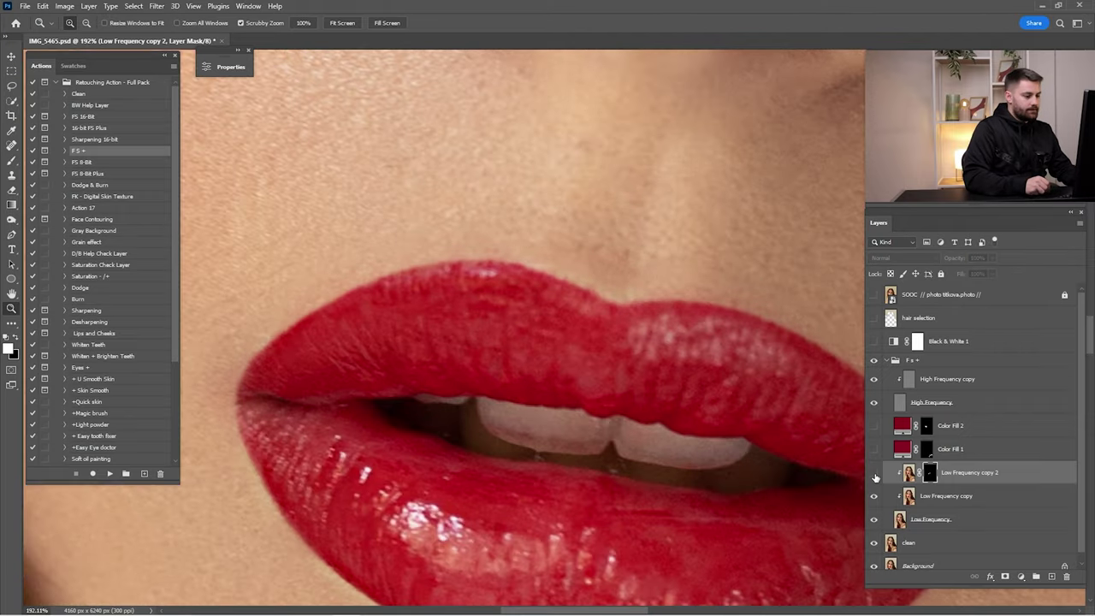
{"action": "left_click", "coordinate": [874, 473]}
{"action": "left_click", "coordinate": [873, 474]}
{"action": "left_click", "coordinate": [875, 474]}
{"action": "left_click_drag", "start_coordinate": [674, 442], "coordinate": [629, 438]}
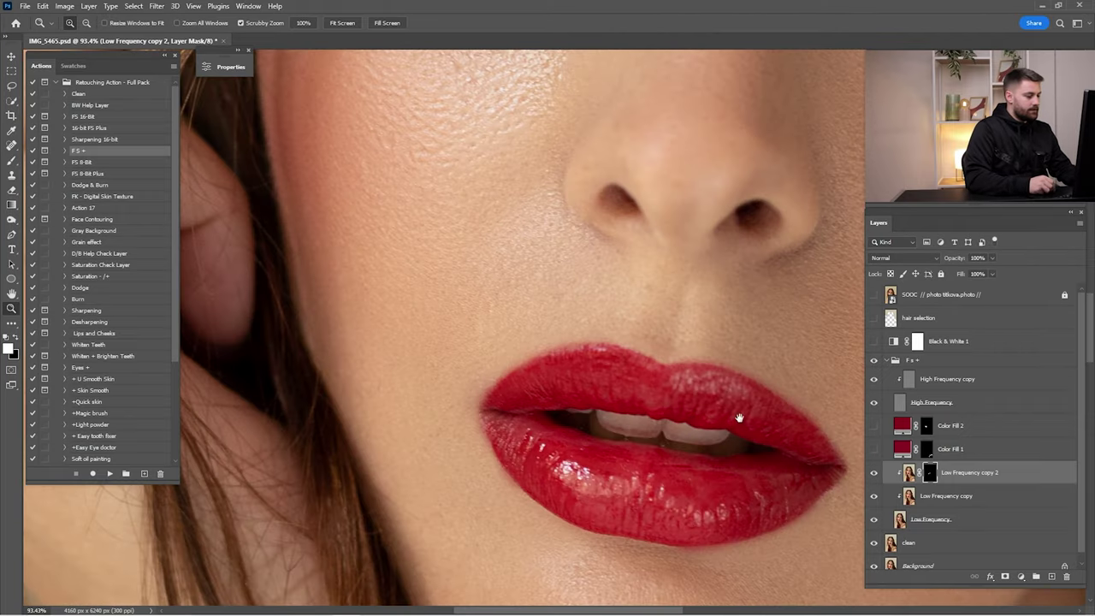
{"action": "left_click_drag", "start_coordinate": [741, 418], "coordinate": [679, 321]}
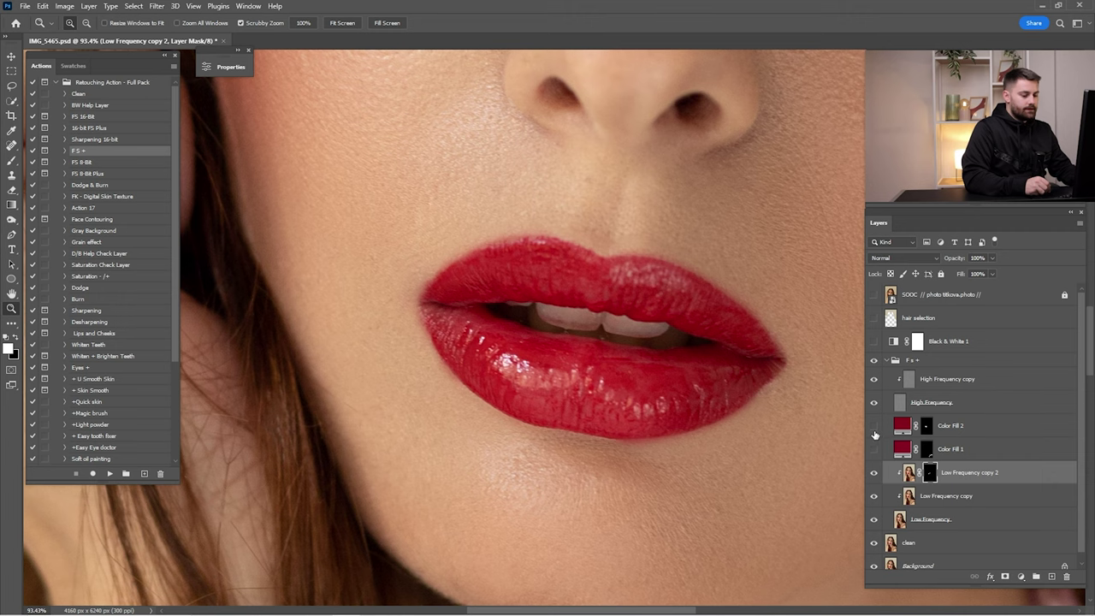
Show the Color Fill 2 and Color Fill 1 layers again, with Color Fill 2 selected.
{"action": "left_click", "coordinate": [876, 430]}
{"action": "left_click", "coordinate": [906, 426]}
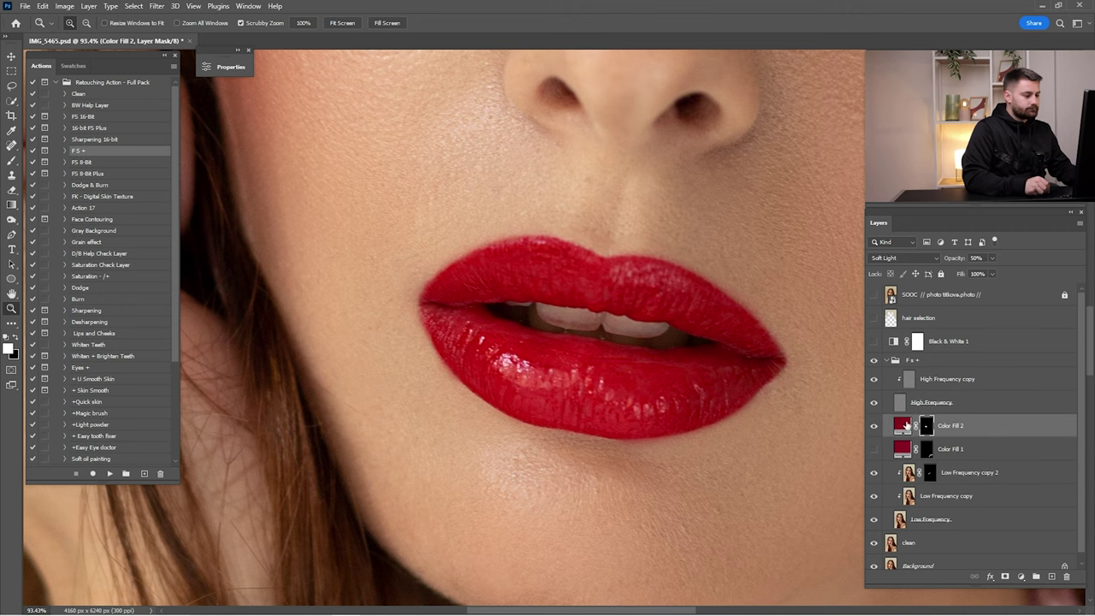
{"action": "left_click_drag", "start_coordinate": [738, 388], "coordinate": [691, 397]}
{"action": "key", "text": "ctrl+0"}
{"action": "left_click", "coordinate": [874, 448]}
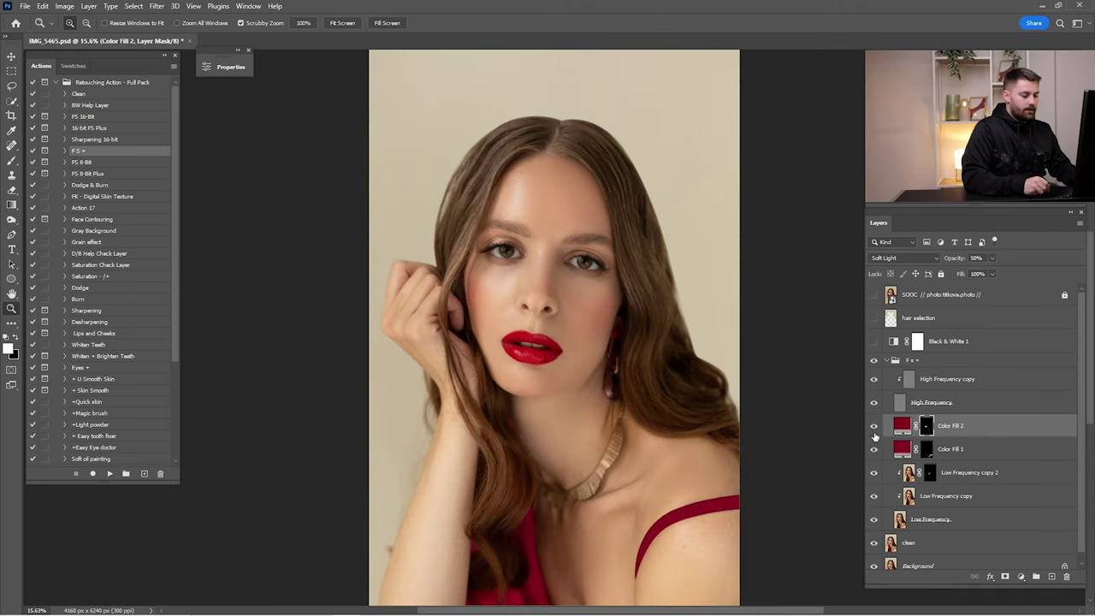
Check Color Fill 2's effect on the softened lips in the full portrait and up close.
{"action": "left_click", "coordinate": [874, 426]}
{"action": "left_click", "coordinate": [874, 427]}
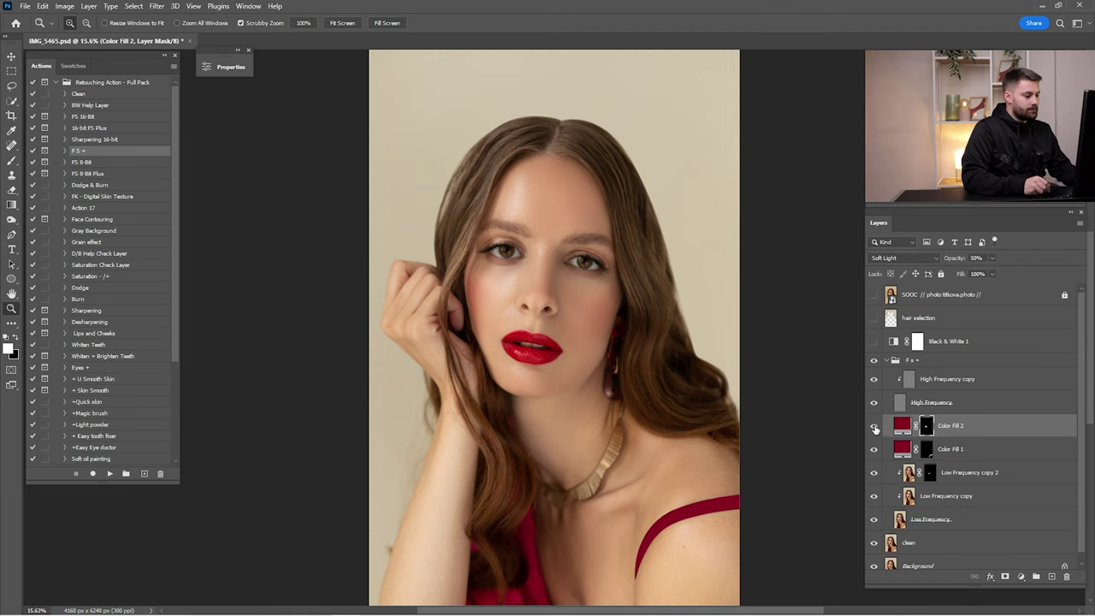
{"action": "left_click", "coordinate": [874, 426]}
{"action": "left_click", "coordinate": [874, 426]}
{"action": "left_click_drag", "start_coordinate": [537, 344], "coordinate": [629, 385]}
{"action": "key", "text": "ctrl+0"}
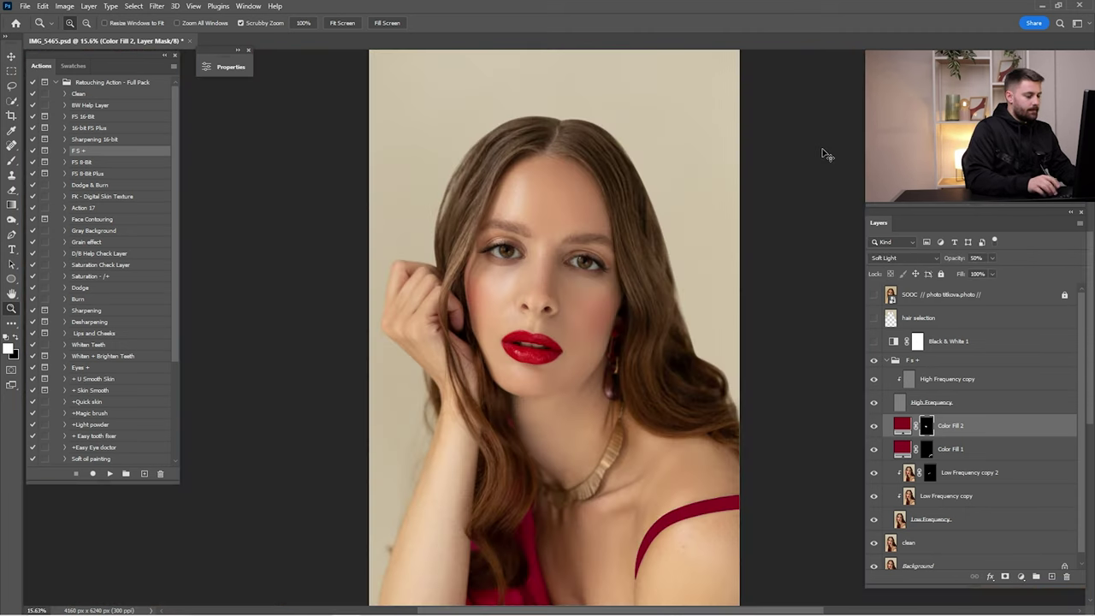
Collapse the frequency separation group and run the Dodge and Burn actions above it.
{"action": "left_click", "coordinate": [888, 361]}
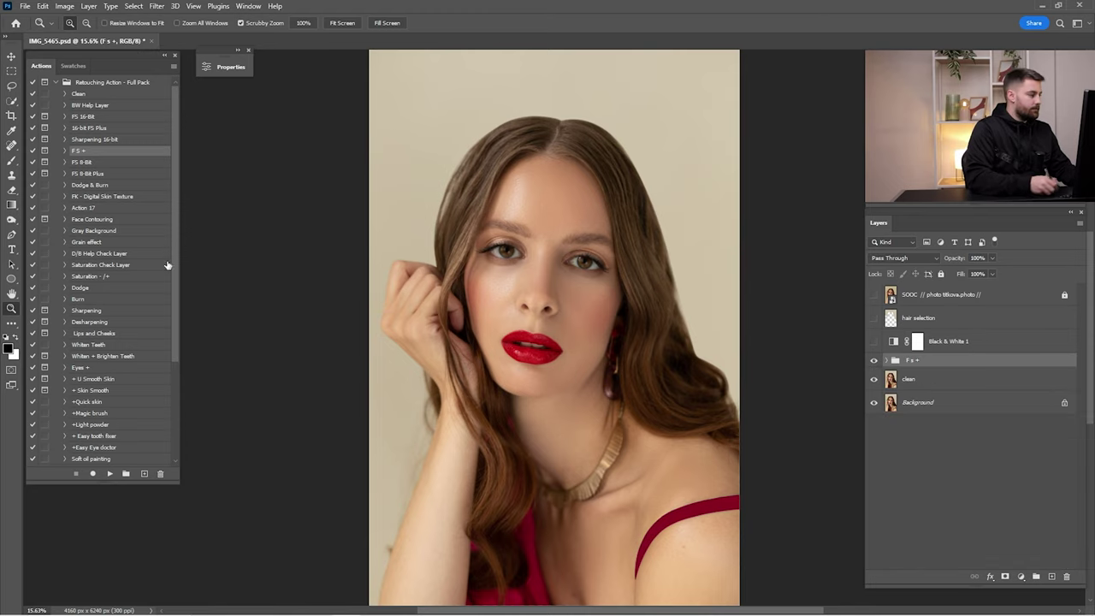
{"action": "left_click", "coordinate": [86, 288]}
{"action": "left_click", "coordinate": [111, 473]}
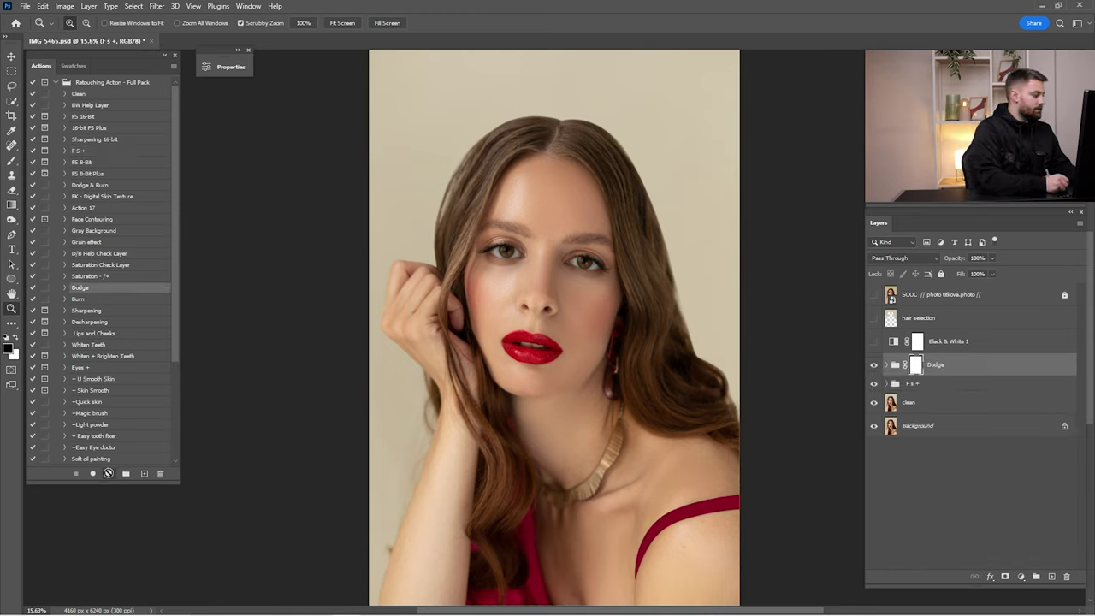
{"action": "left_click", "coordinate": [110, 473]}
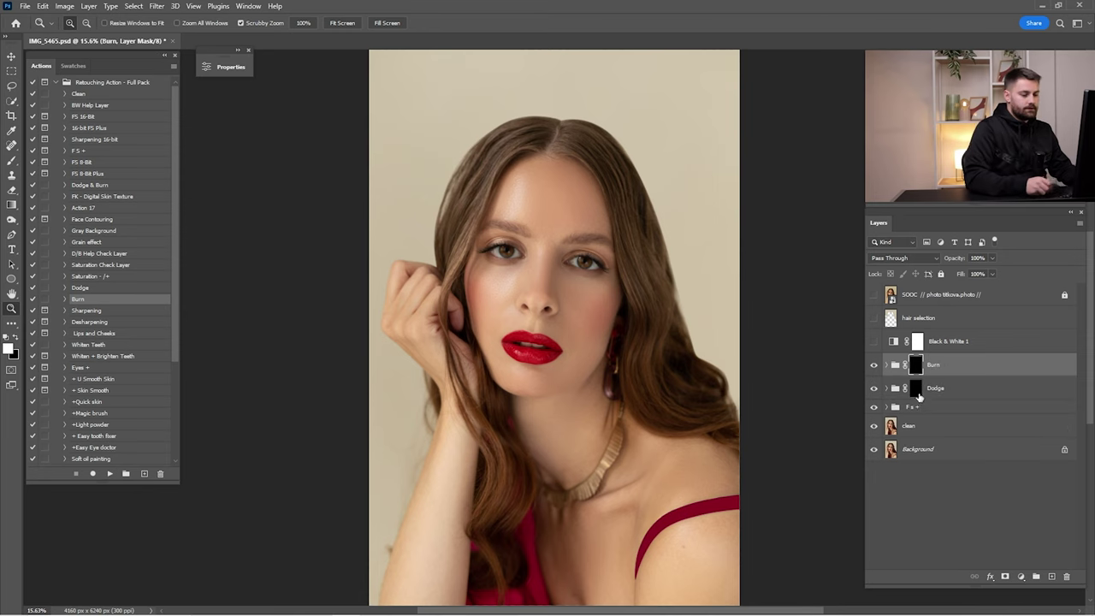
Show Black & White 1 as a guide, select the Dodge group's mask, and brighten the face with an enlarged soft white brush.
{"action": "left_click", "coordinate": [874, 343]}
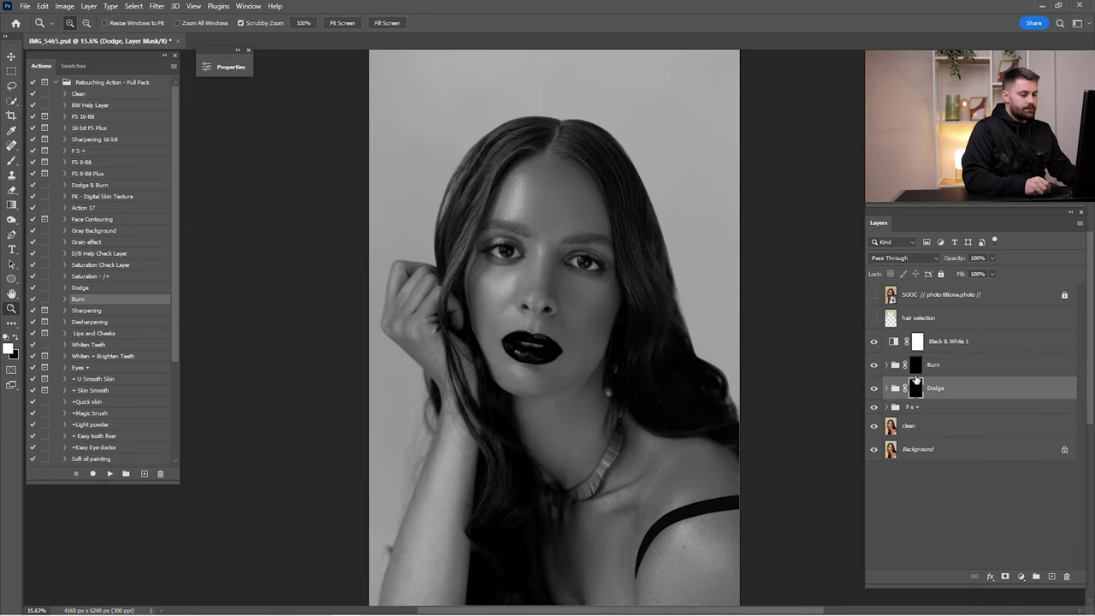
{"action": "left_click_drag", "start_coordinate": [515, 197], "coordinate": [551, 257]}
{"action": "key", "text": "b"}
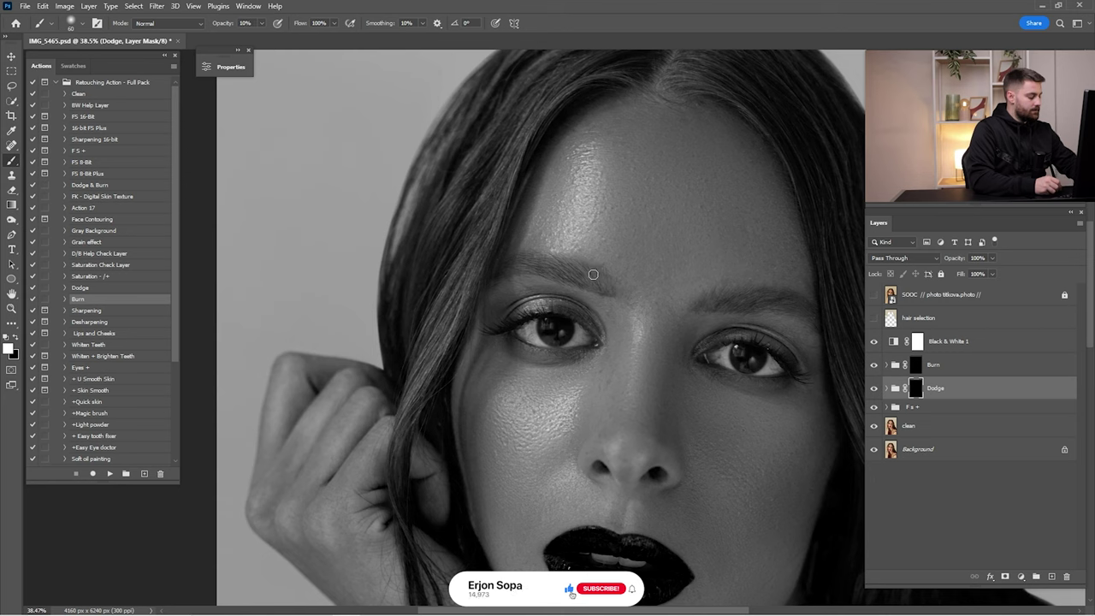
{"action": "key", "text": "bracketright"}
{"action": "key", "text": "bracketright"}
{"action": "key", "text": "bracketright"}
{"action": "key", "text": "bracketright"}
{"action": "key", "text": "bracketright"}
{"action": "key", "text": "bracketright"}
{"action": "key", "text": "bracketright"}
{"action": "key", "text": "bracketright"}
{"action": "key", "text": "bracketright"}
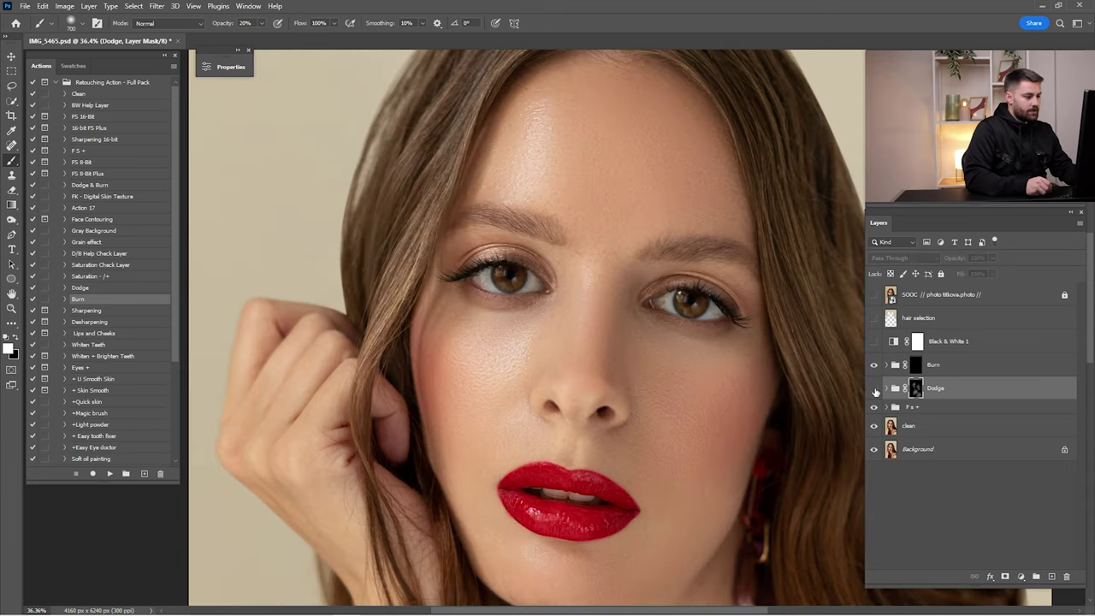
Compare the face in color with the Dodge group hidden and shown.
{"action": "left_click", "coordinate": [874, 390]}
{"action": "left_click", "coordinate": [875, 389]}
{"action": "left_click", "coordinate": [875, 389]}
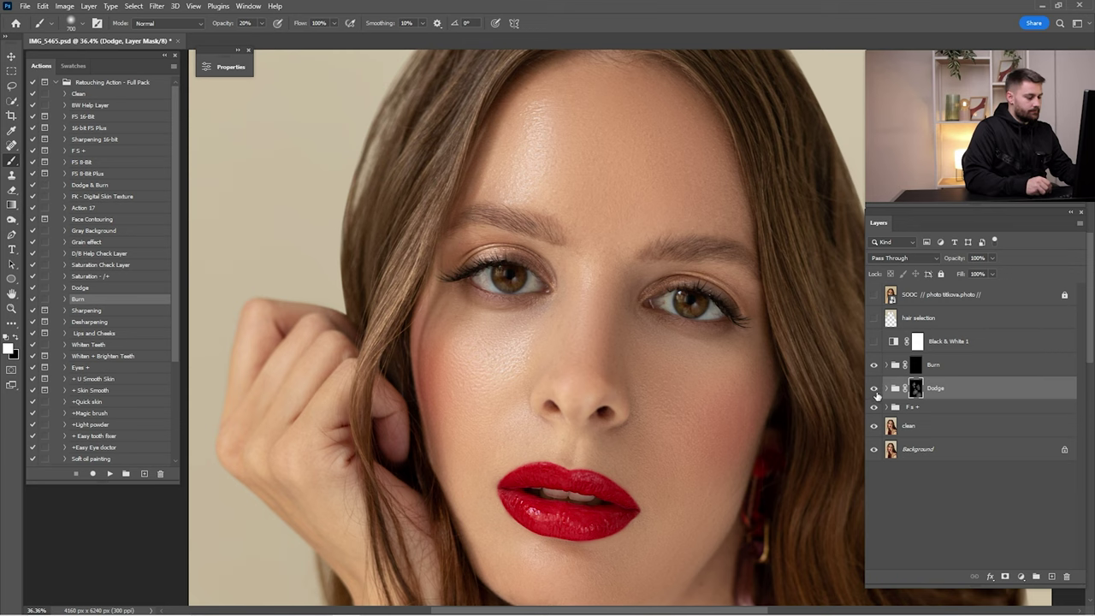
Look inside the Dodge group, collapse it, and compare the close-up face with the group hidden and shown.
{"action": "left_click", "coordinate": [887, 389]}
{"action": "left_click", "coordinate": [890, 412]}
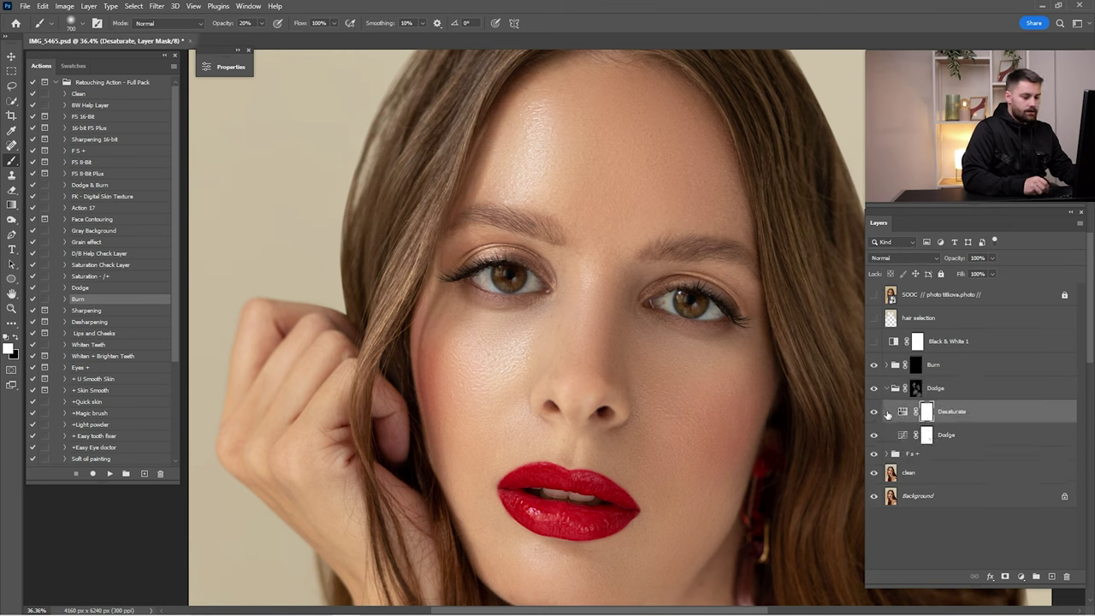
{"action": "left_click", "coordinate": [887, 389]}
{"action": "left_click", "coordinate": [874, 390]}
{"action": "left_click", "coordinate": [875, 390]}
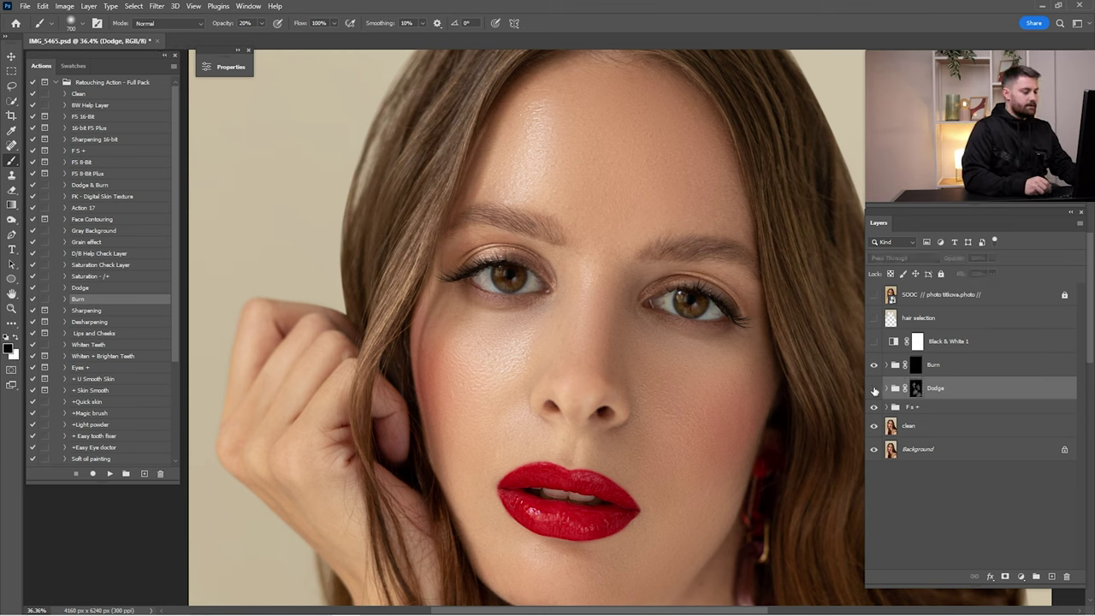
{"action": "left_click", "coordinate": [874, 390]}
{"action": "left_click", "coordinate": [875, 389]}
{"action": "left_click", "coordinate": [875, 390]}
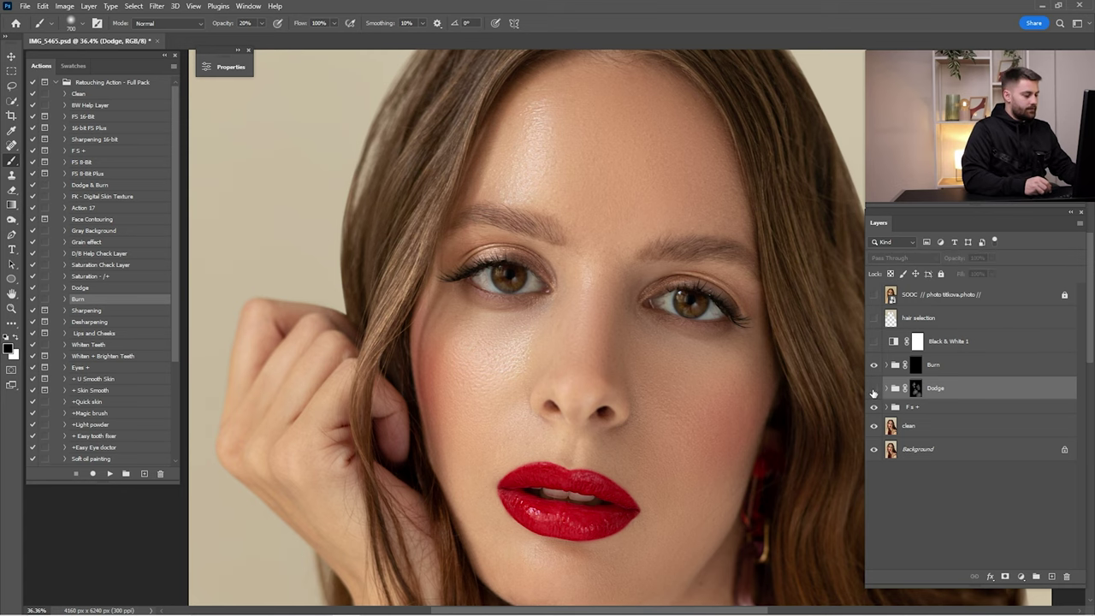
{"action": "left_click", "coordinate": [874, 389]}
Compare the full retouched portrait with the original SOOC layer shown and hidden.
{"action": "key", "text": "ctrl+0"}
{"action": "left_click", "coordinate": [874, 296]}
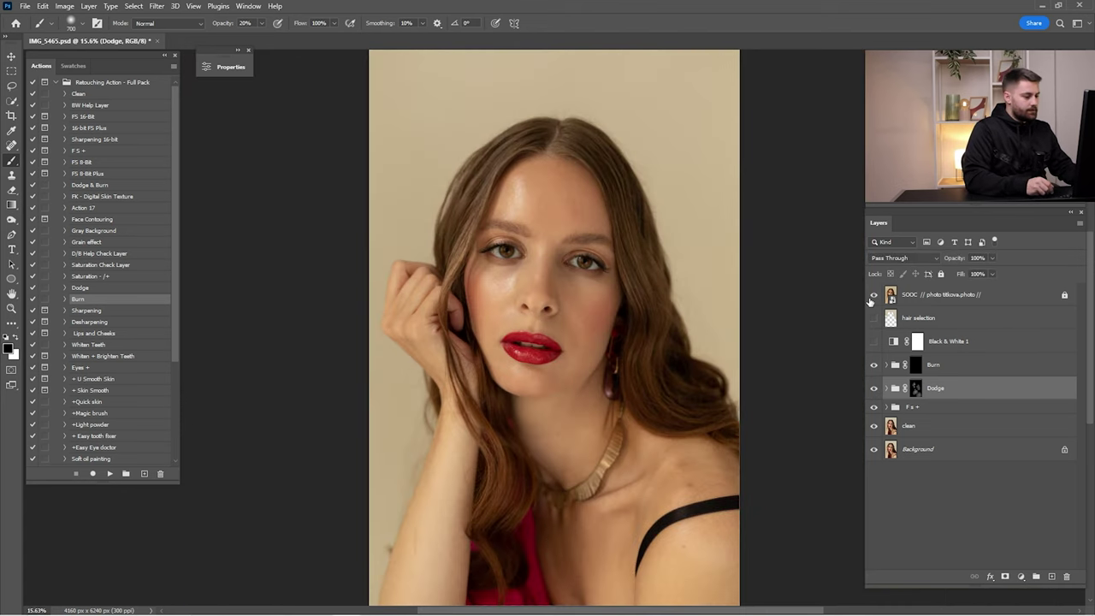
{"action": "left_click", "coordinate": [874, 295]}
{"action": "left_click", "coordinate": [874, 295]}
{"action": "left_click", "coordinate": [875, 295]}
{"action": "left_click", "coordinate": [874, 295]}
{"action": "left_click", "coordinate": [877, 295]}
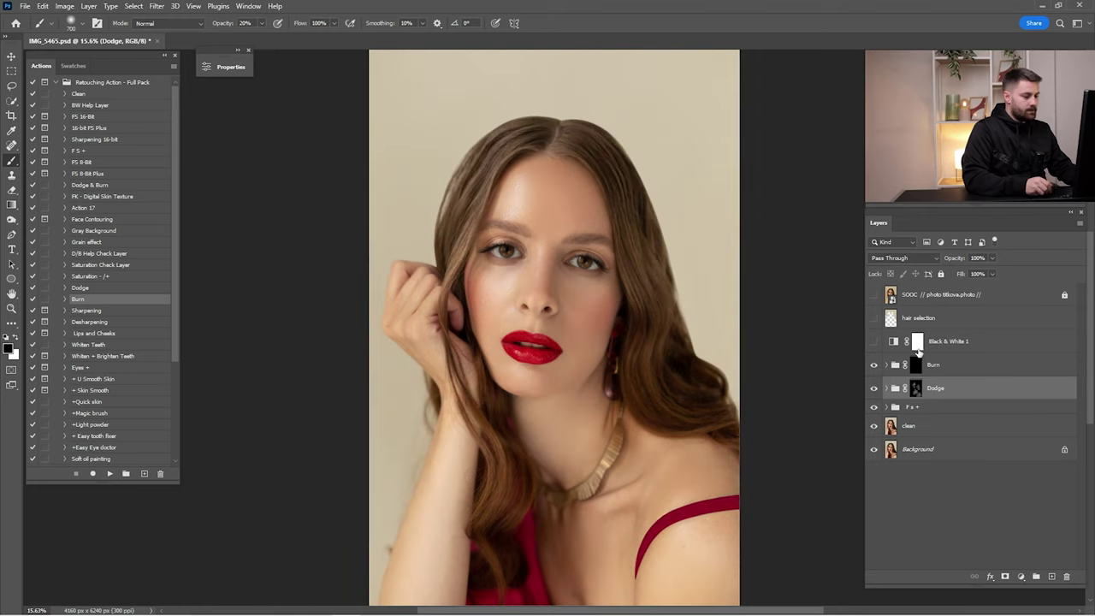
Select the Burn group's mask and darken the cheek contours with a soft white brush at 10% opacity.
{"action": "left_click", "coordinate": [916, 364]}
{"action": "mouse_move", "coordinate": [626, 352]}
{"action": "left_mouse_down"}
{"action": "mouse_move", "coordinate": [710, 341]}
{"action": "mouse_move", "coordinate": [734, 368]}
{"action": "left_mouse_up"}
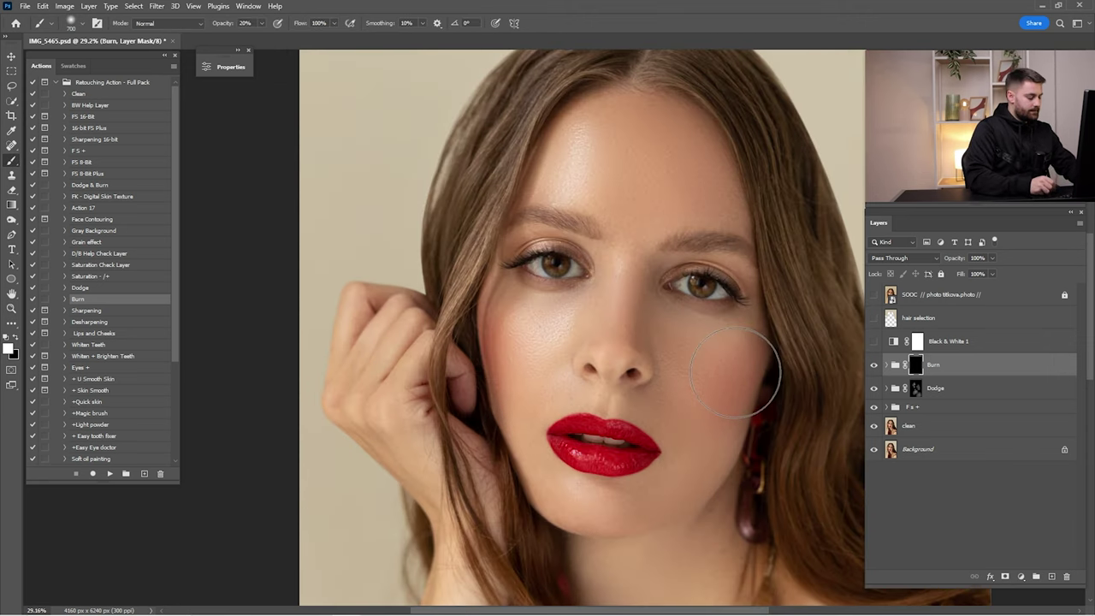
{"action": "key", "text": "1"}
{"action": "scroll", "coordinate": [760, 360], "scroll_direction": "up", "scroll_amount": 5}
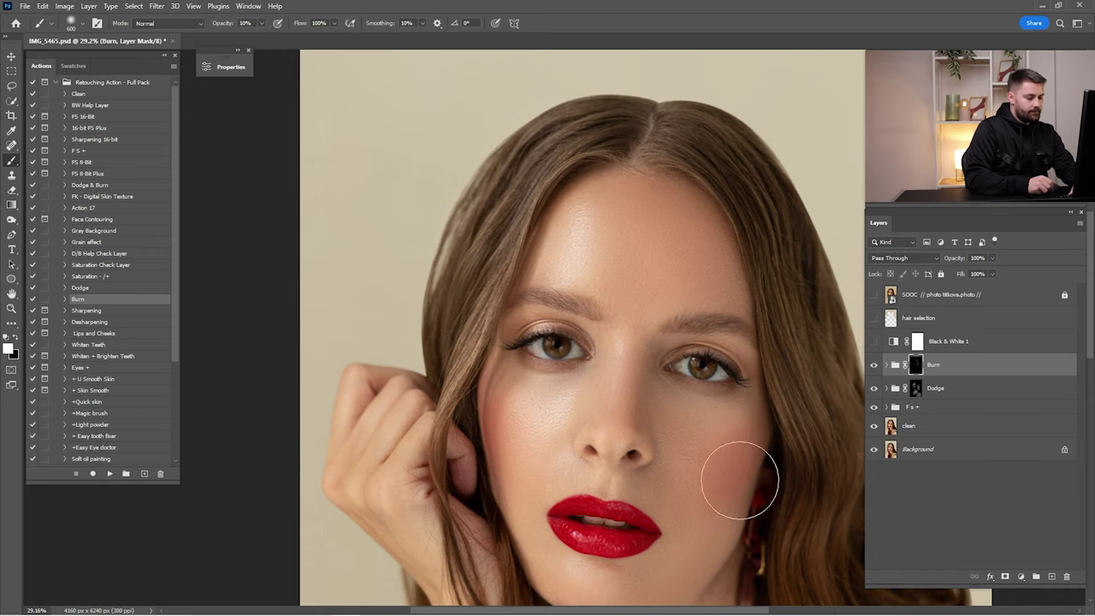
{"action": "mouse_move", "coordinate": [492, 425]}
{"action": "left_mouse_down"}
{"action": "mouse_move", "coordinate": [495, 443]}
{"action": "mouse_move", "coordinate": [487, 411]}
{"action": "mouse_move", "coordinate": [501, 458]}
{"action": "mouse_move", "coordinate": [502, 443]}
{"action": "left_mouse_up"}
Deepen the cheeks and forehead edges on the Burn mask at 32% brush opacity, using a smaller brush around the eyes.
{"action": "key", "text": "3"}
{"action": "key", "text": "2"}
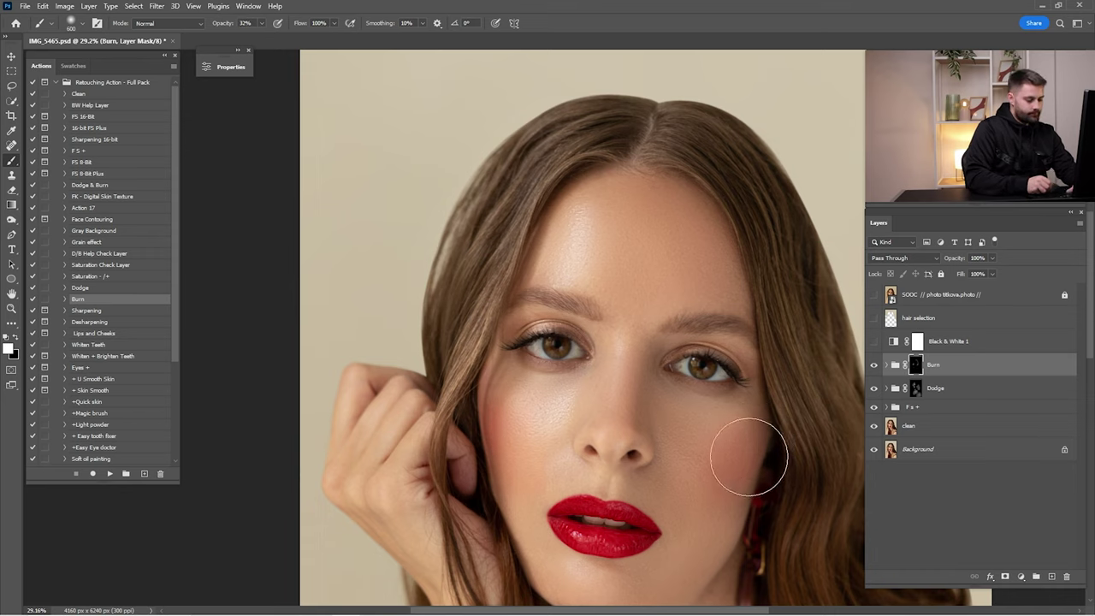
{"action": "left_click_drag", "start_coordinate": [750, 457], "coordinate": [763, 460]}
{"action": "mouse_move", "coordinate": [758, 274]}
{"action": "left_mouse_down"}
{"action": "mouse_move", "coordinate": [720, 200]}
{"action": "mouse_move", "coordinate": [674, 178]}
{"action": "mouse_move", "coordinate": [572, 182]}
{"action": "mouse_move", "coordinate": [535, 210]}
{"action": "mouse_move", "coordinate": [511, 249]}
{"action": "left_mouse_up"}
{"action": "key", "text": "bracketleft"}
{"action": "key", "text": "bracketleft"}
{"action": "key", "text": "bracketleft"}
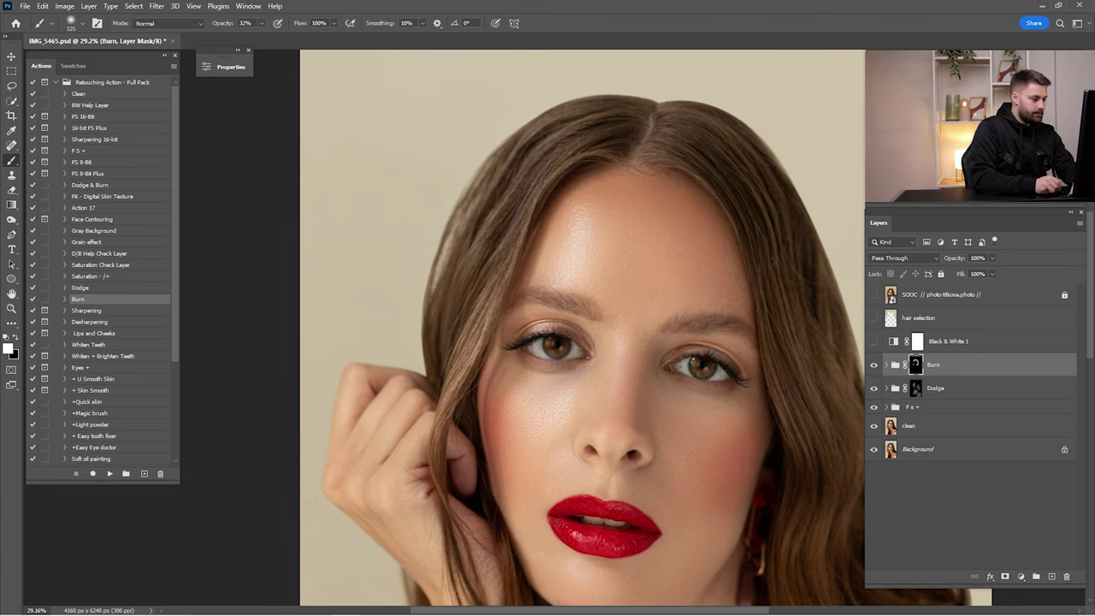
{"action": "key", "text": "bracketright"}
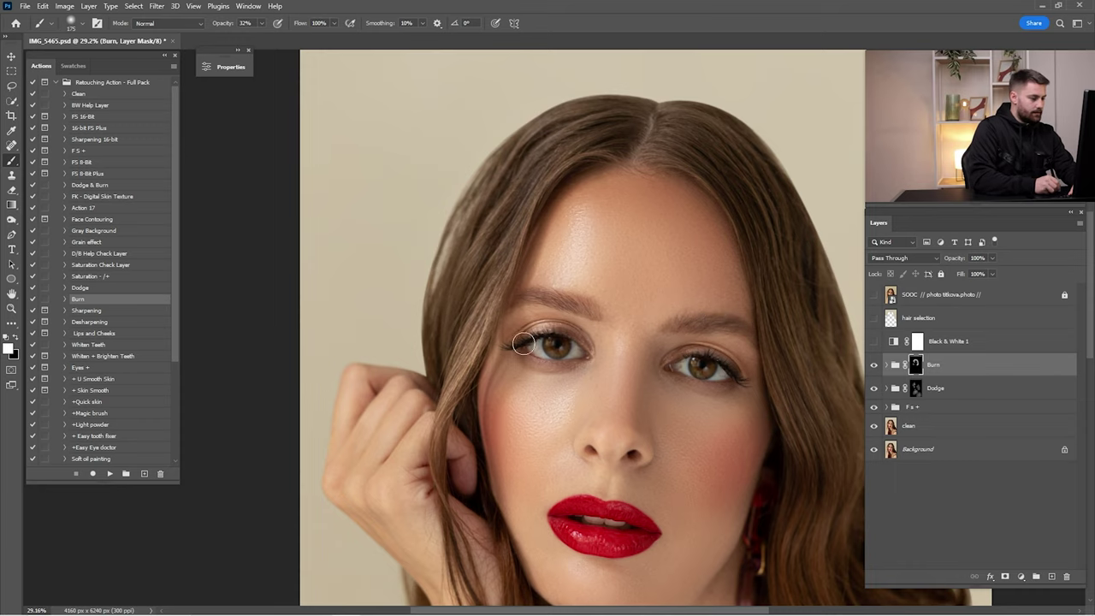
{"action": "scroll", "coordinate": [723, 385], "scroll_direction": "down", "scroll_amount": 3}
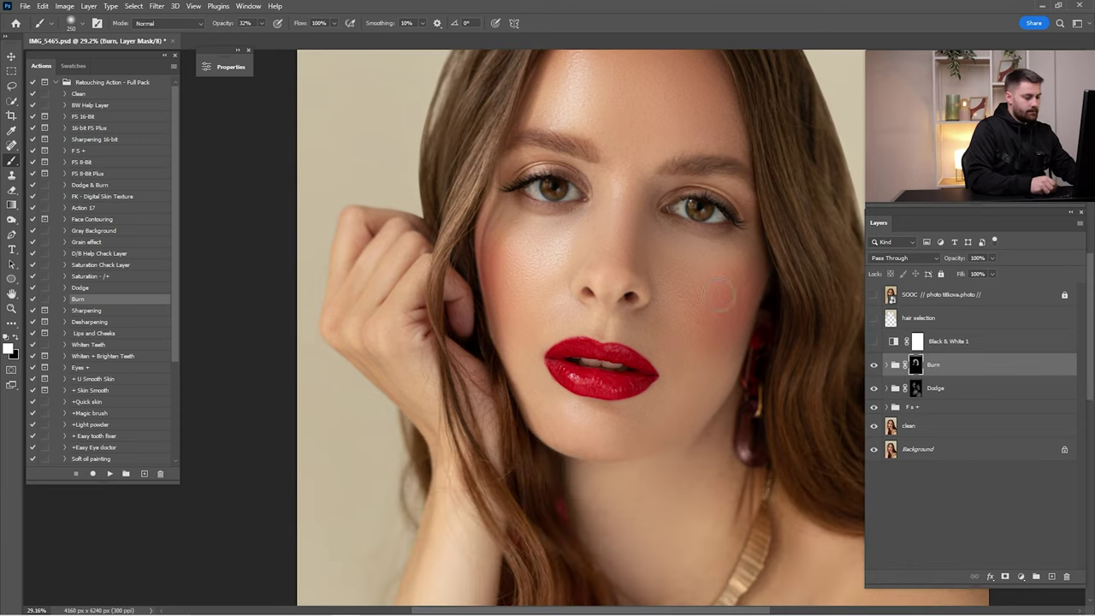
Compare the full portrait with the Burn group hidden and shown, and set the group's opacity to 66%.
{"action": "key", "text": "ctrl+0"}
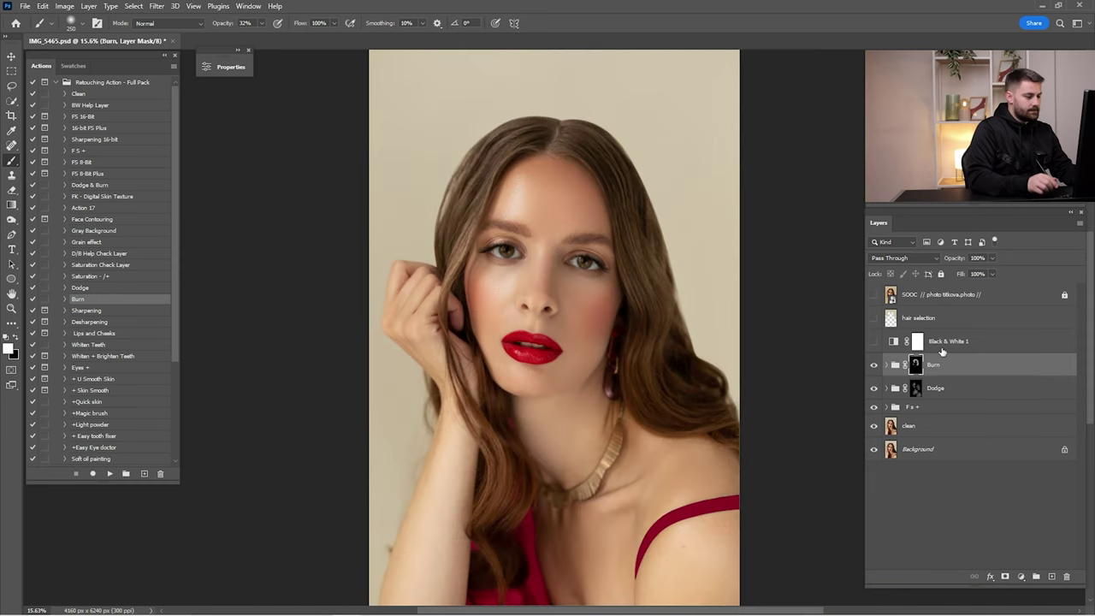
{"action": "left_click", "coordinate": [874, 365]}
{"action": "left_click", "coordinate": [874, 364]}
{"action": "left_click", "coordinate": [874, 364]}
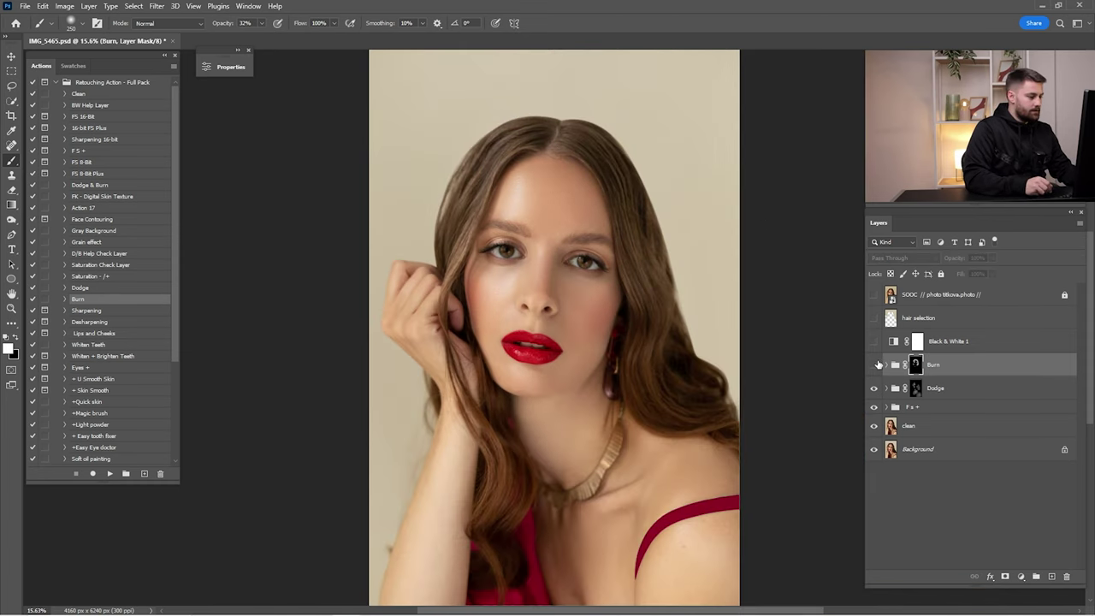
{"action": "left_click", "coordinate": [873, 364]}
{"action": "left_click", "coordinate": [874, 365]}
{"action": "left_click", "coordinate": [875, 364]}
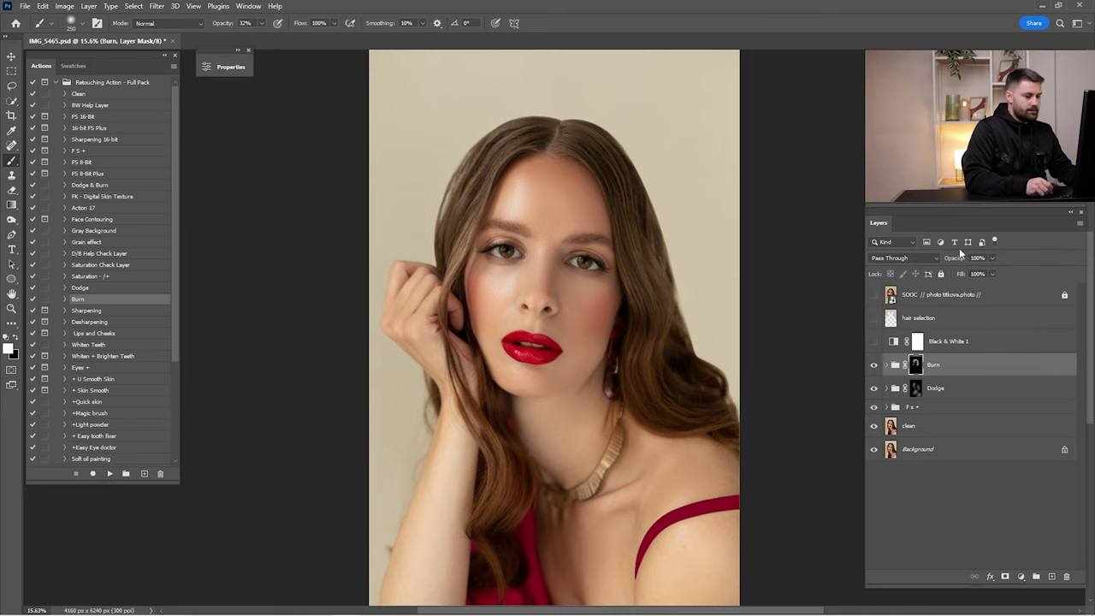
{"action": "left_click", "coordinate": [886, 364]}
{"action": "left_click", "coordinate": [888, 366]}
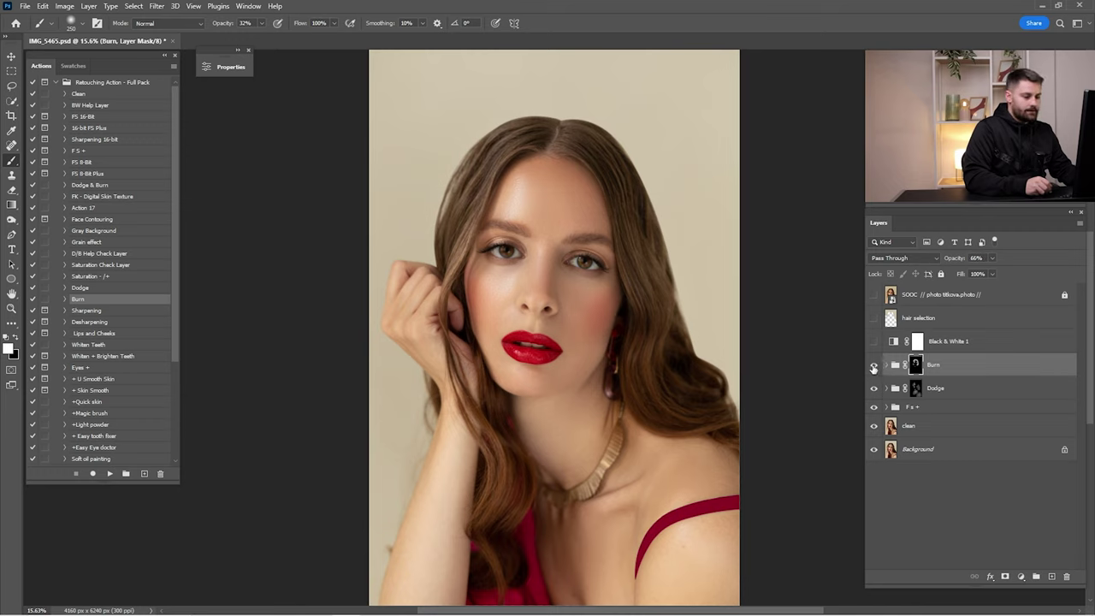
Compare the face up close with the original SOOC layer shown and hidden.
{"action": "key", "text": "z"}
{"action": "mouse_move", "coordinate": [545, 183]}
{"action": "left_mouse_down"}
{"action": "mouse_move", "coordinate": [629, 299]}
{"action": "mouse_move", "coordinate": [668, 212]}
{"action": "left_mouse_up"}
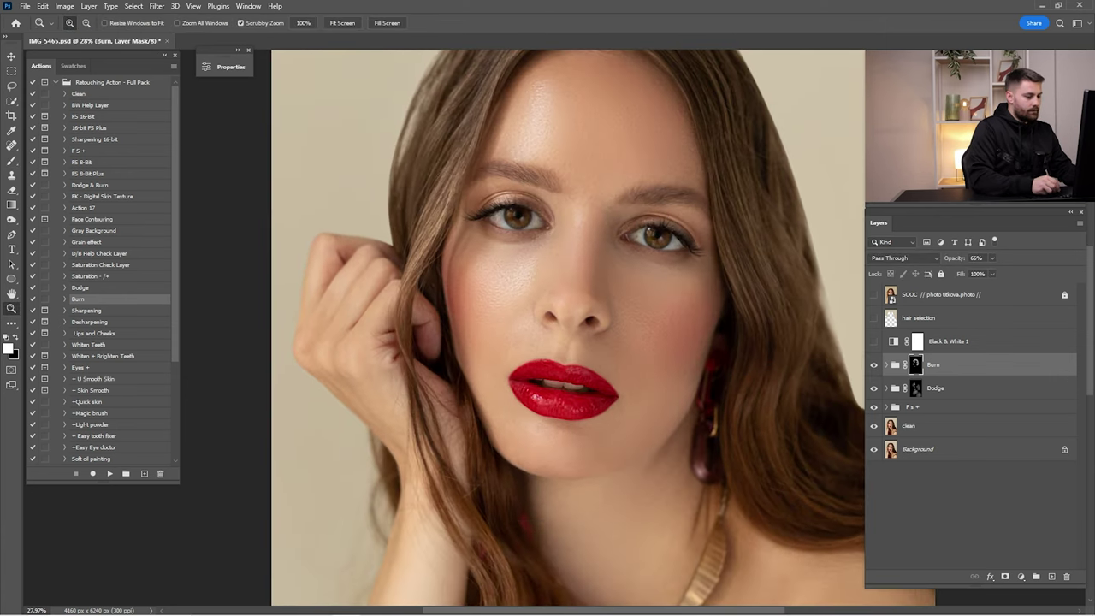
{"action": "left_click", "coordinate": [873, 300]}
{"action": "left_click", "coordinate": [872, 300]}
{"action": "left_click", "coordinate": [873, 294]}
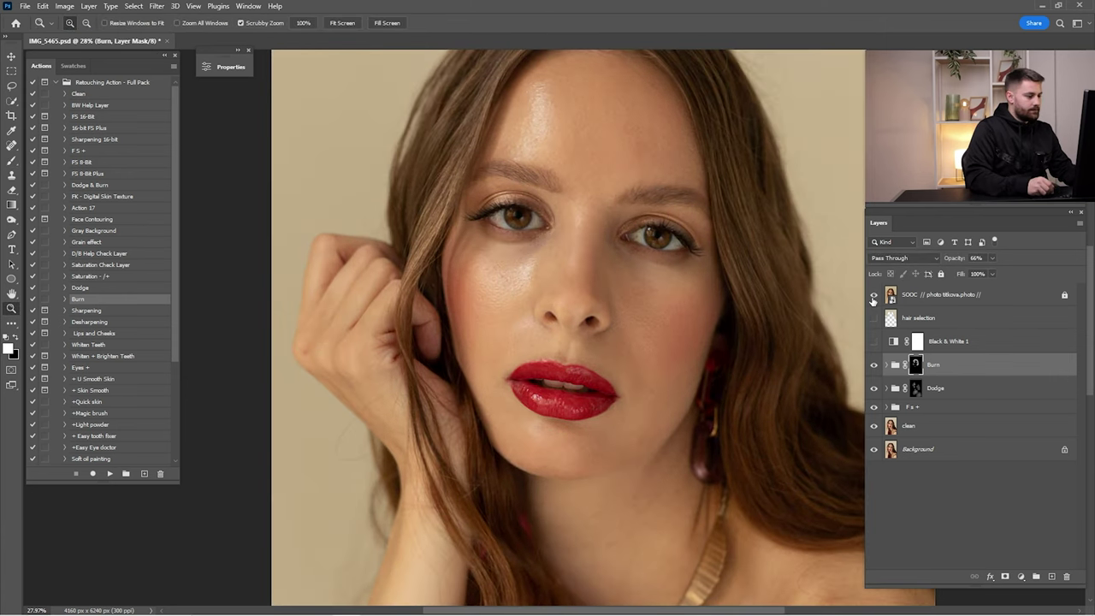
{"action": "left_click", "coordinate": [874, 295]}
{"action": "left_click", "coordinate": [873, 294]}
{"action": "left_click", "coordinate": [875, 298]}
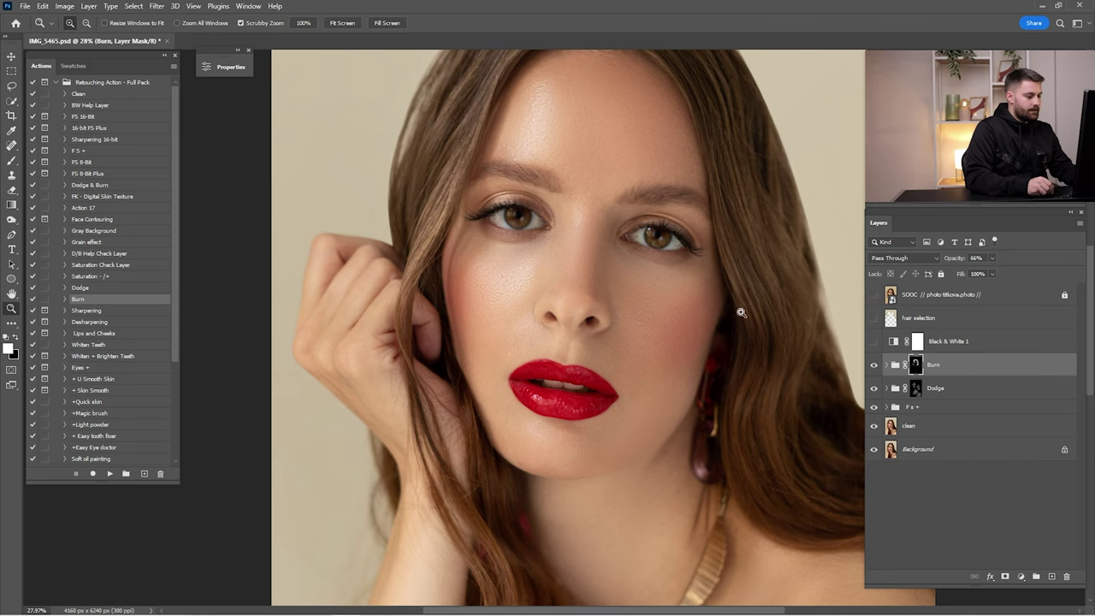
Merge Low Frequency copy and Low Frequency copy 2 inside the frequency separation group, and duplicate the merged layer.
{"action": "mouse_move", "coordinate": [650, 230]}
{"action": "left_mouse_down"}
{"action": "mouse_move", "coordinate": [706, 318]}
{"action": "mouse_move", "coordinate": [864, 342]}
{"action": "left_mouse_up"}
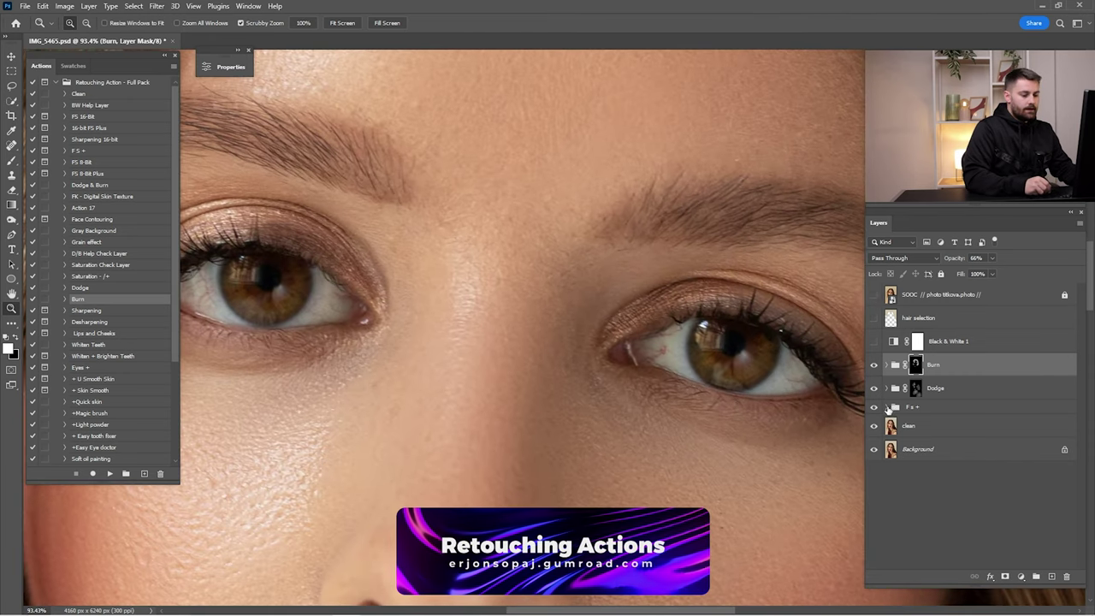
{"action": "left_click", "coordinate": [887, 406]}
{"action": "left_click", "coordinate": [984, 520]}
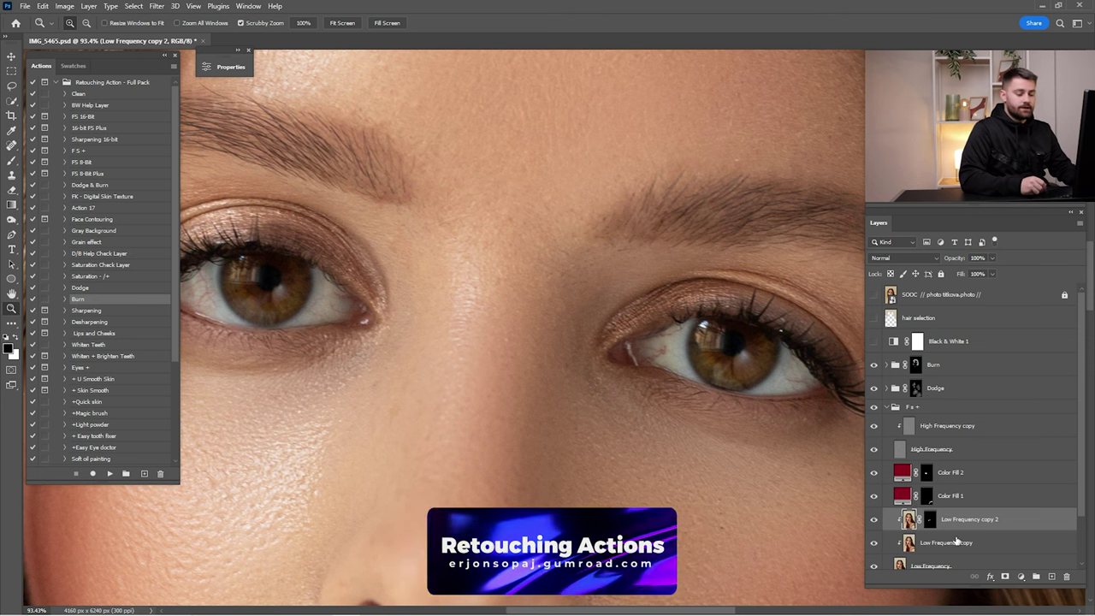
{"action": "left_click", "coordinate": [949, 542], "text": "shift"}
{"action": "right_click", "coordinate": [966, 528]}
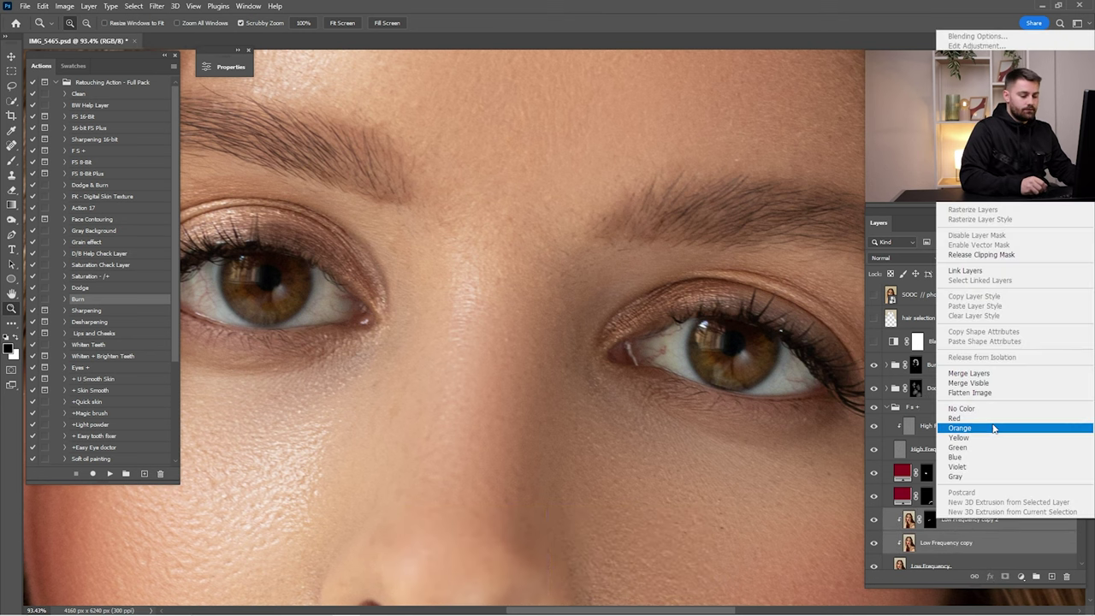
{"action": "left_click", "coordinate": [969, 374]}
{"action": "left_click_drag", "start_coordinate": [950, 519], "coordinate": [1052, 577]}
Brighten the iris of the eye on the image's right with the Dodge tool on midtones at 10% exposure, Protect Tones on.
{"action": "left_click_drag", "start_coordinate": [744, 413], "coordinate": [511, 300]}
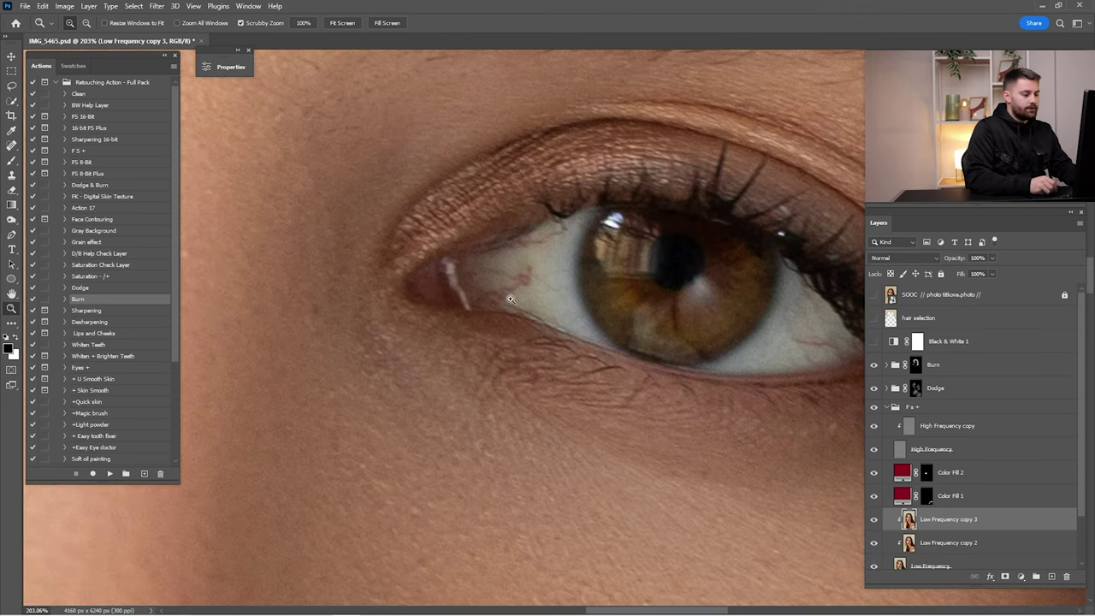
{"action": "left_click", "coordinate": [11, 218]}
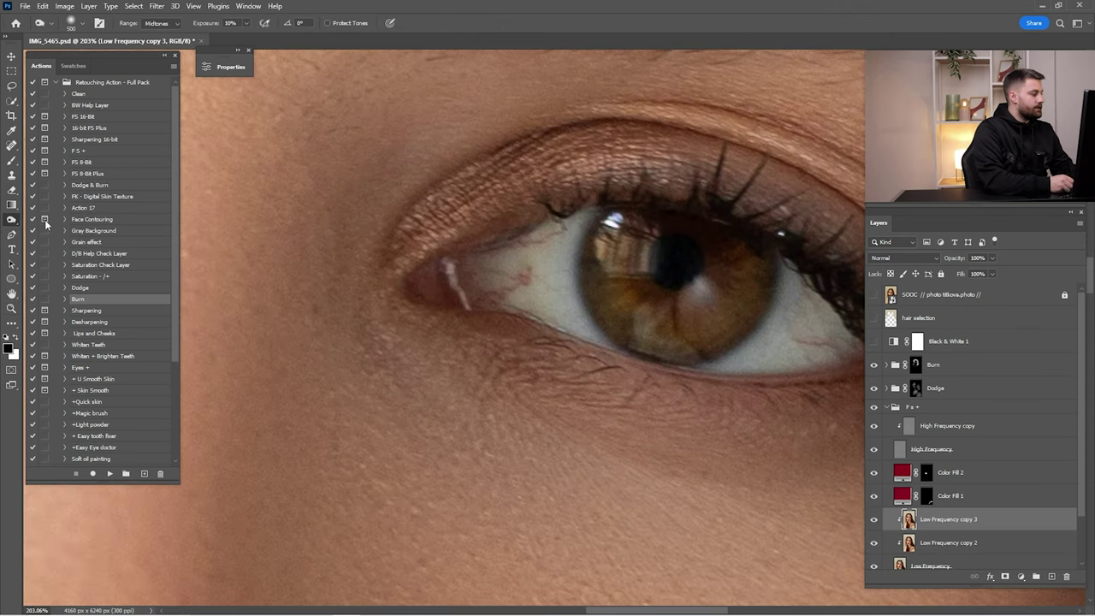
{"action": "key", "text": "bracketleft"}
{"action": "key", "text": "bracketleft"}
{"action": "key", "text": "bracketleft"}
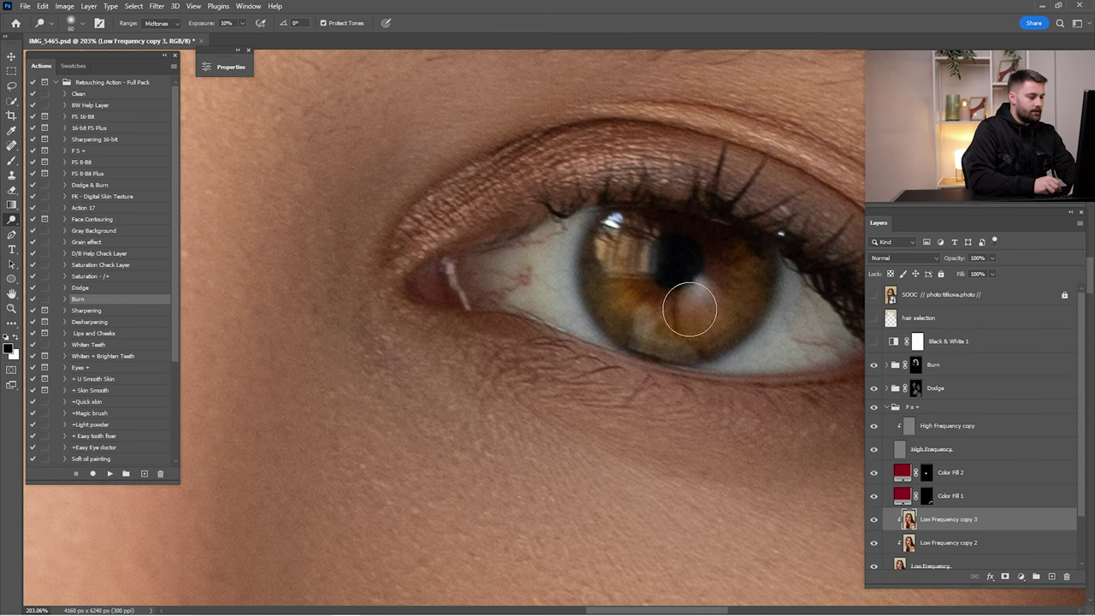
{"action": "key", "text": "bracketright"}
{"action": "key", "text": "bracketright"}
{"action": "key", "text": "bracketright"}
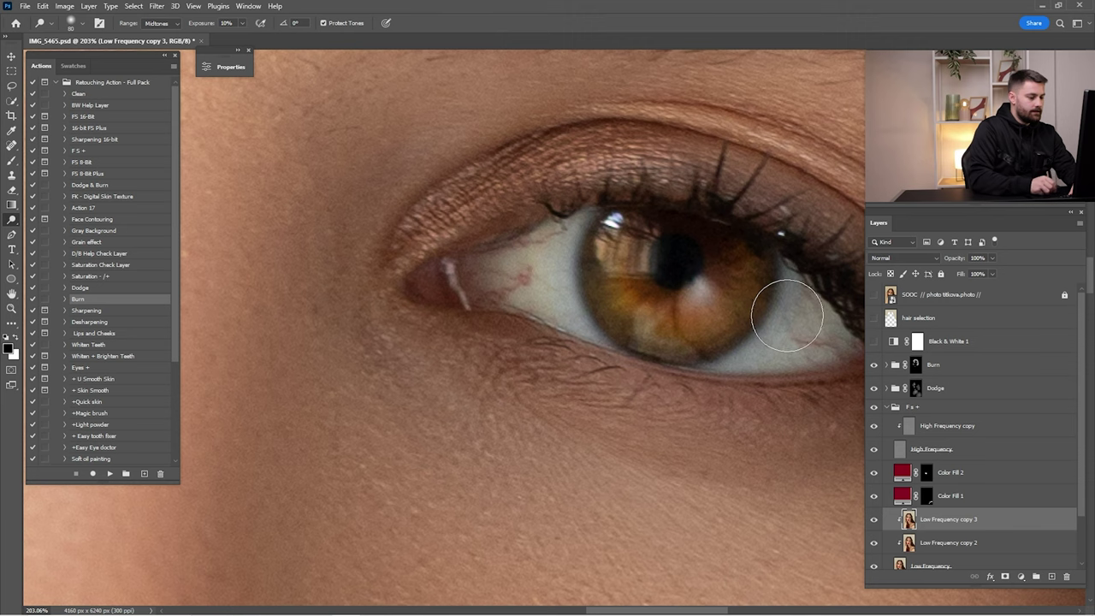
Brighten the iris and white of the other eye with the Dodge tool, enlarging the brush to 125 px.
{"action": "left_click_drag", "start_coordinate": [410, 257], "coordinate": [804, 291]}
{"action": "mouse_move", "coordinate": [488, 276]}
{"action": "left_mouse_down"}
{"action": "mouse_move", "coordinate": [800, 347]}
{"action": "mouse_move", "coordinate": [825, 365]}
{"action": "left_mouse_up"}
{"action": "key", "text": "bracketleft"}
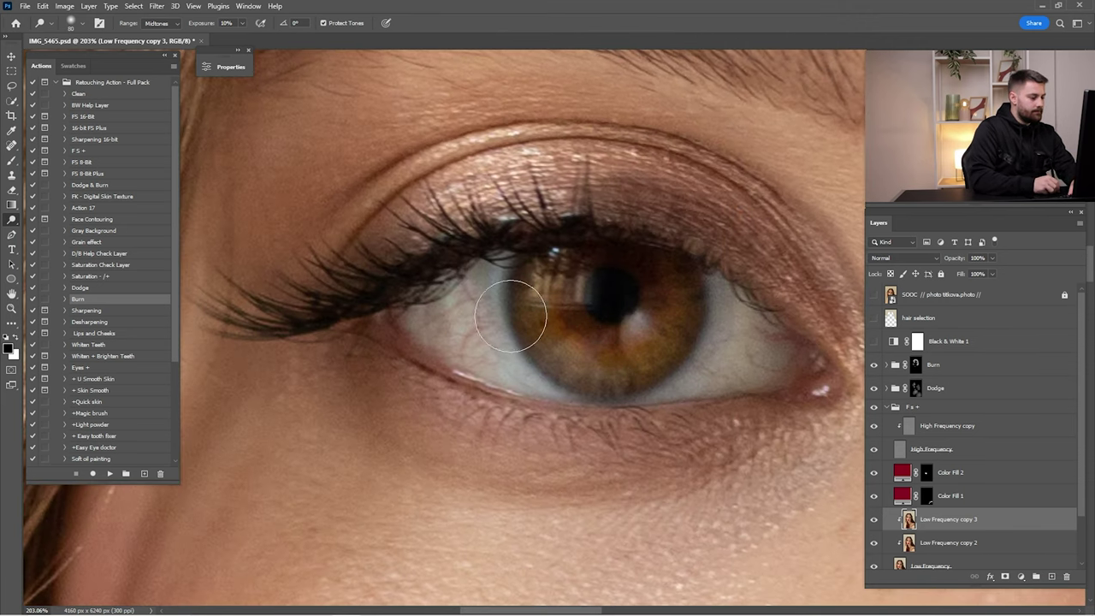
{"action": "key", "text": "bracketright"}
{"action": "key", "text": "bracketright"}
{"action": "key", "text": "bracketright"}
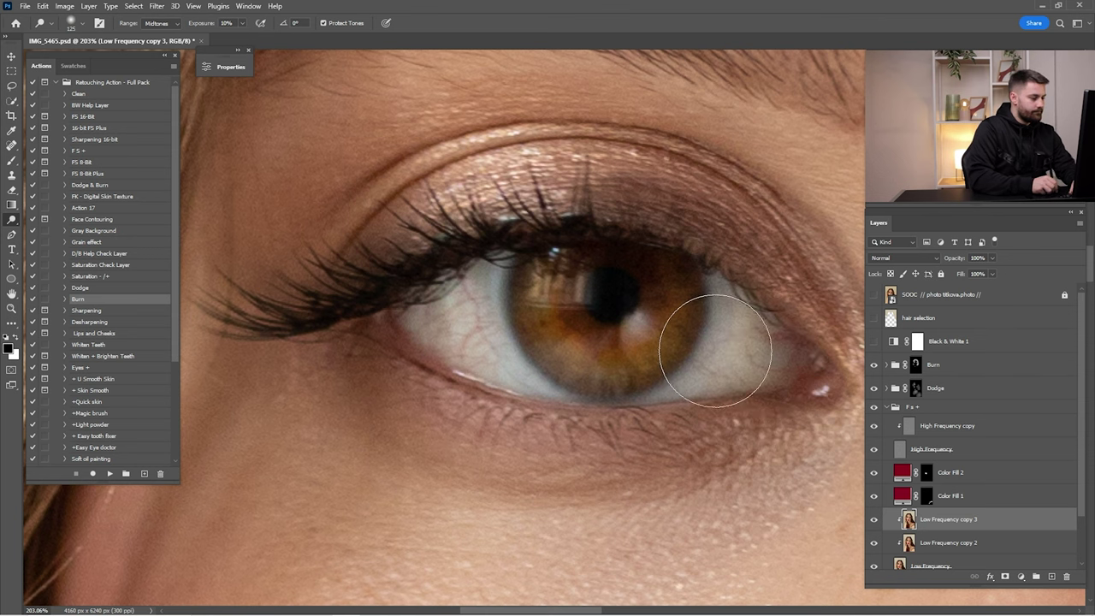
{"action": "left_click_drag", "start_coordinate": [753, 332], "coordinate": [679, 377]}
Compare the full portrait with Low Frequency copy 3 hidden and shown, and examine the brightened eyes up close.
{"action": "key", "text": "ctrl+0"}
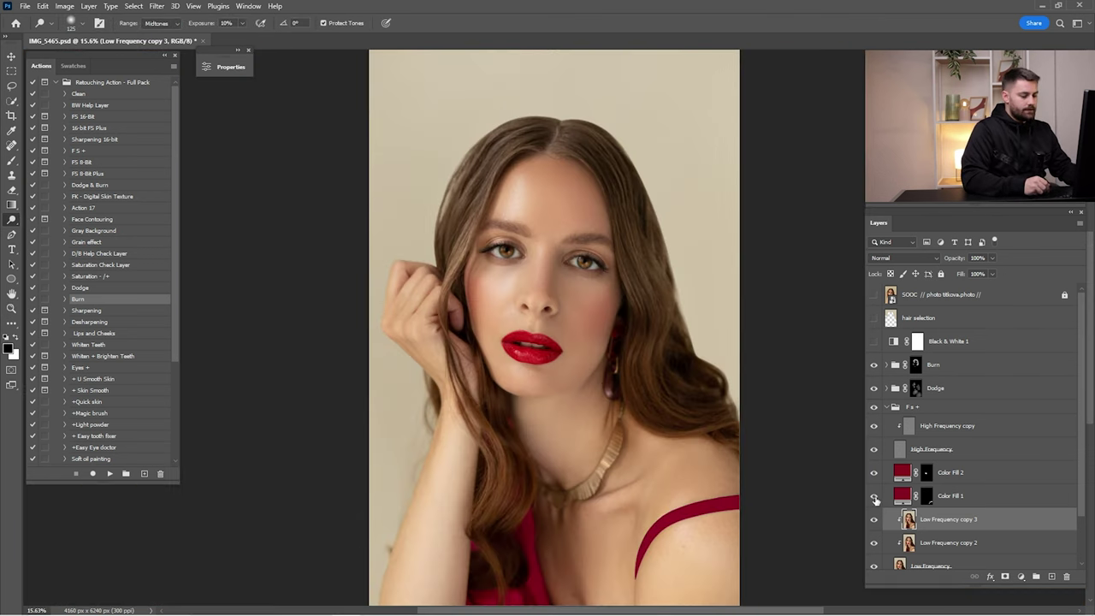
{"action": "left_click", "coordinate": [875, 520]}
{"action": "left_click", "coordinate": [875, 520]}
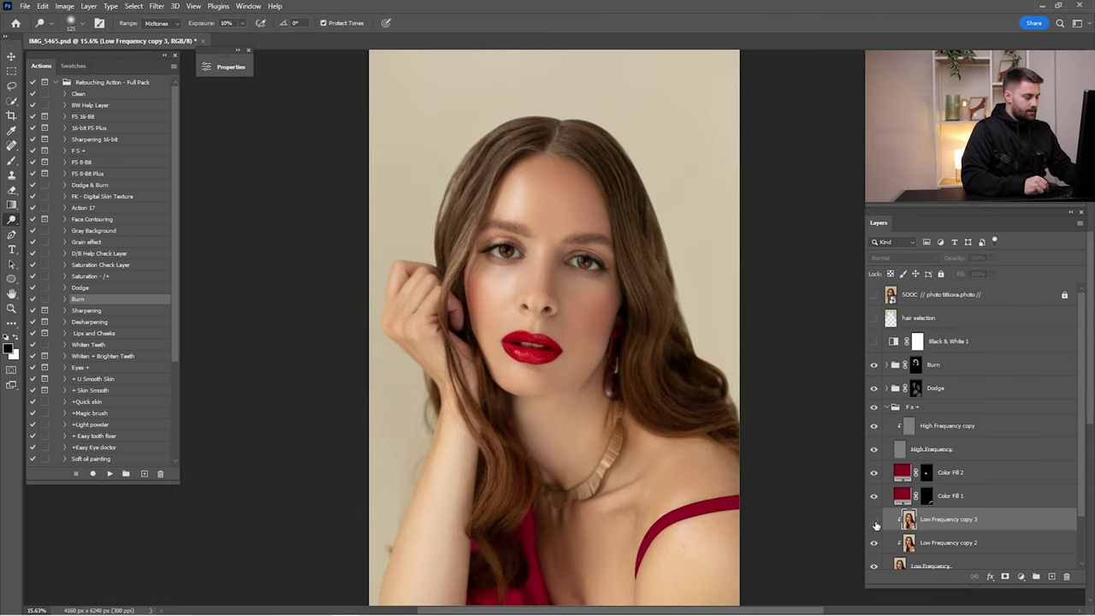
{"action": "left_click", "coordinate": [875, 520]}
{"action": "key", "text": "z"}
{"action": "left_click_drag", "start_coordinate": [597, 288], "coordinate": [670, 290]}
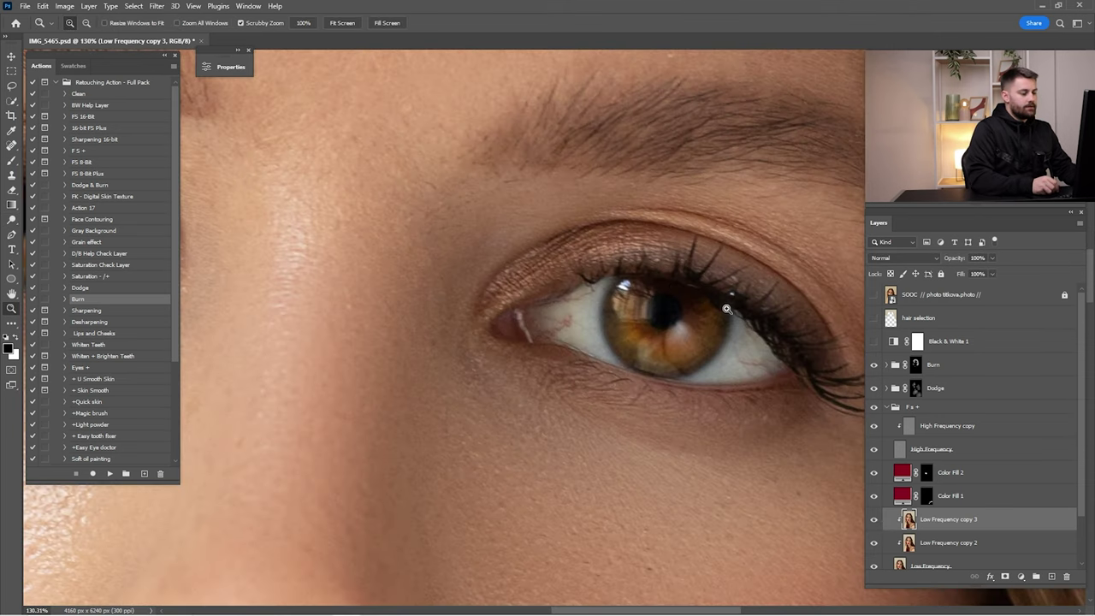
{"action": "left_click_drag", "start_coordinate": [812, 318], "coordinate": [778, 318]}
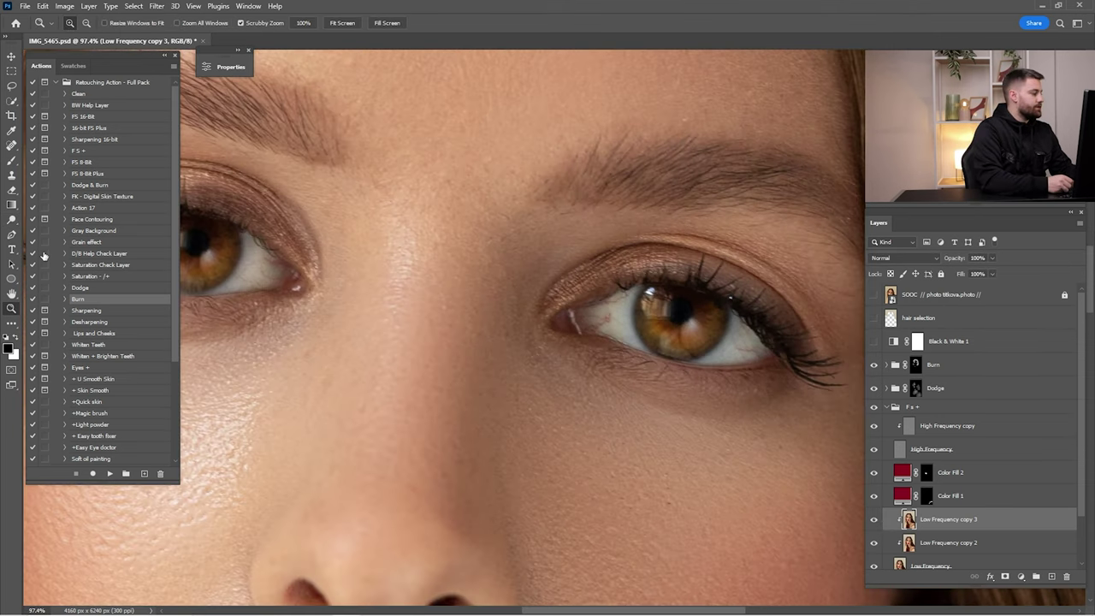
Darken the upper lashes of the eye on the image's right with the Burn tool, midtones at 20% exposure, using an 80 px brush.
{"action": "left_click", "coordinate": [12, 178]}
{"action": "left_click", "coordinate": [12, 221]}
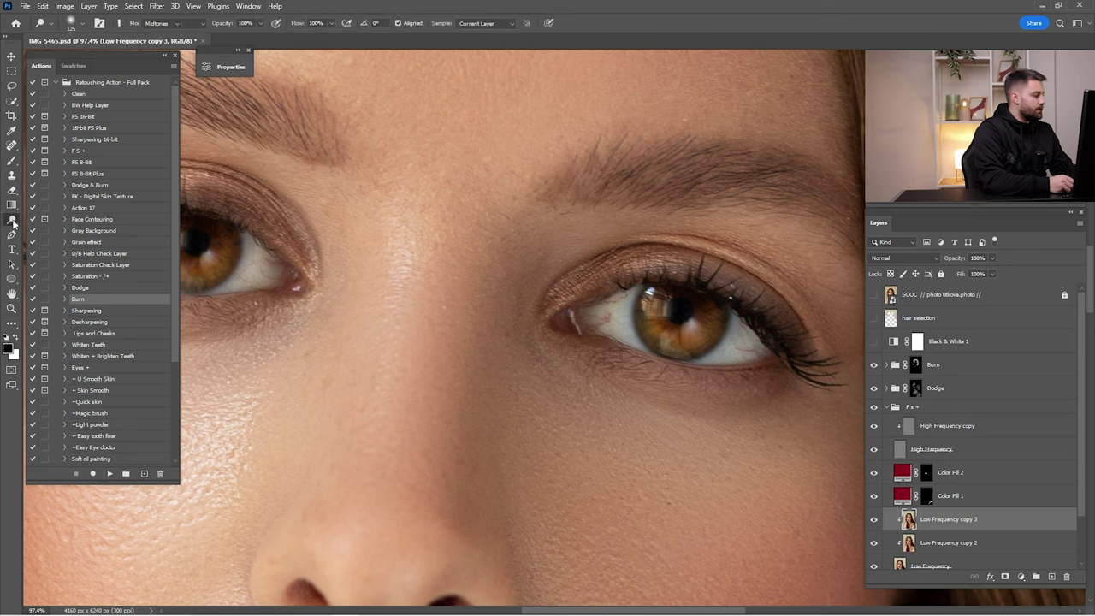
{"action": "left_click", "coordinate": [38, 231]}
{"action": "key", "text": "bracketleft"}
{"action": "key", "text": "bracketleft"}
{"action": "key", "text": "bracketleft"}
{"action": "key", "text": "bracketleft"}
{"action": "key", "text": "bracketleft"}
{"action": "key", "text": "bracketleft"}
{"action": "key", "text": "bracketleft"}
{"action": "key", "text": "bracketleft"}
{"action": "key", "text": "bracketleft"}
{"action": "key", "text": "bracketleft"}
{"action": "key", "text": "bracketleft"}
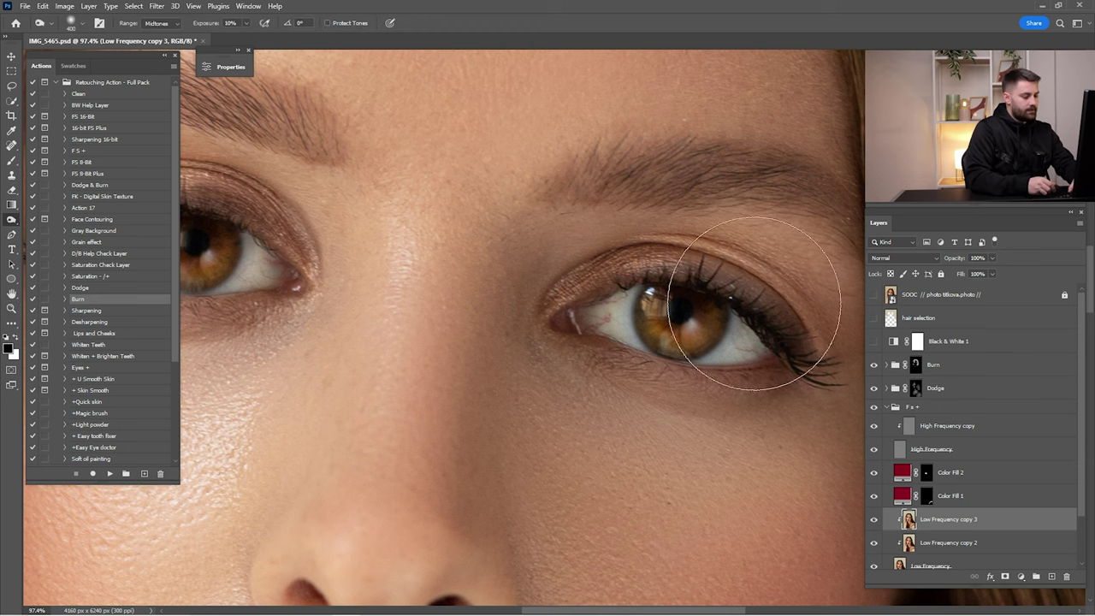
{"action": "key", "text": "2"}
{"action": "mouse_move", "coordinate": [727, 296]}
{"action": "left_mouse_down"}
{"action": "mouse_move", "coordinate": [780, 324]}
{"action": "mouse_move", "coordinate": [782, 342]}
{"action": "mouse_move", "coordinate": [688, 280]}
{"action": "mouse_move", "coordinate": [774, 321]}
{"action": "mouse_move", "coordinate": [802, 365]}
{"action": "mouse_move", "coordinate": [731, 299]}
{"action": "mouse_move", "coordinate": [647, 278]}
{"action": "mouse_move", "coordinate": [765, 318]}
{"action": "left_mouse_up"}
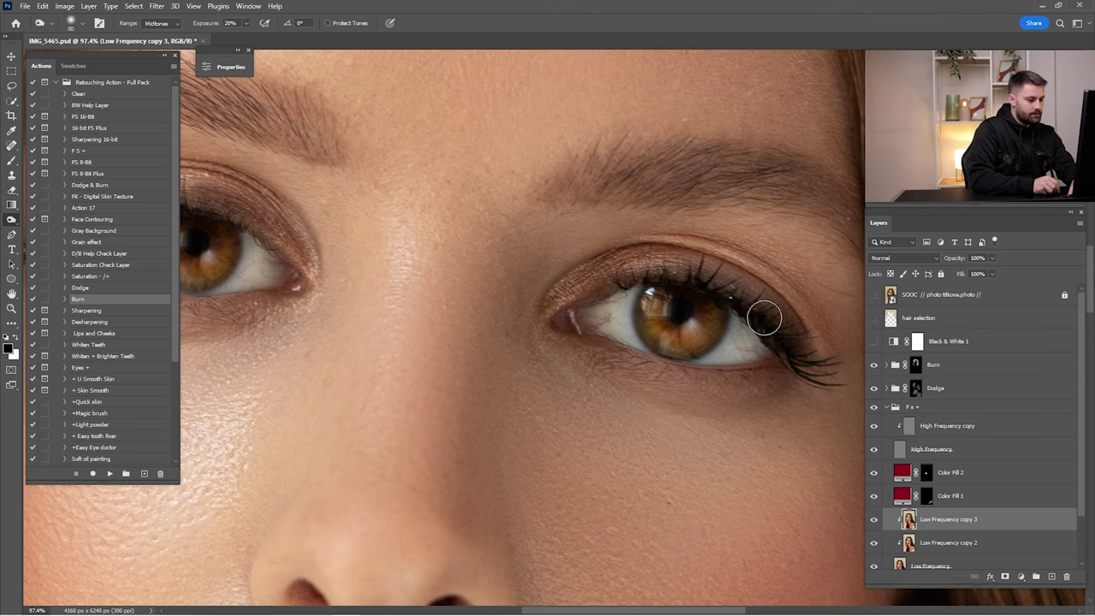
Darken the lashes and lash line of the eye on the image's left with the Burn tool, reducing the brush to 50 px.
{"action": "mouse_move", "coordinate": [268, 244]}
{"action": "left_mouse_down"}
{"action": "mouse_move", "coordinate": [715, 296]}
{"action": "mouse_move", "coordinate": [564, 272]}
{"action": "mouse_move", "coordinate": [493, 301]}
{"action": "mouse_move", "coordinate": [604, 264]}
{"action": "left_mouse_up"}
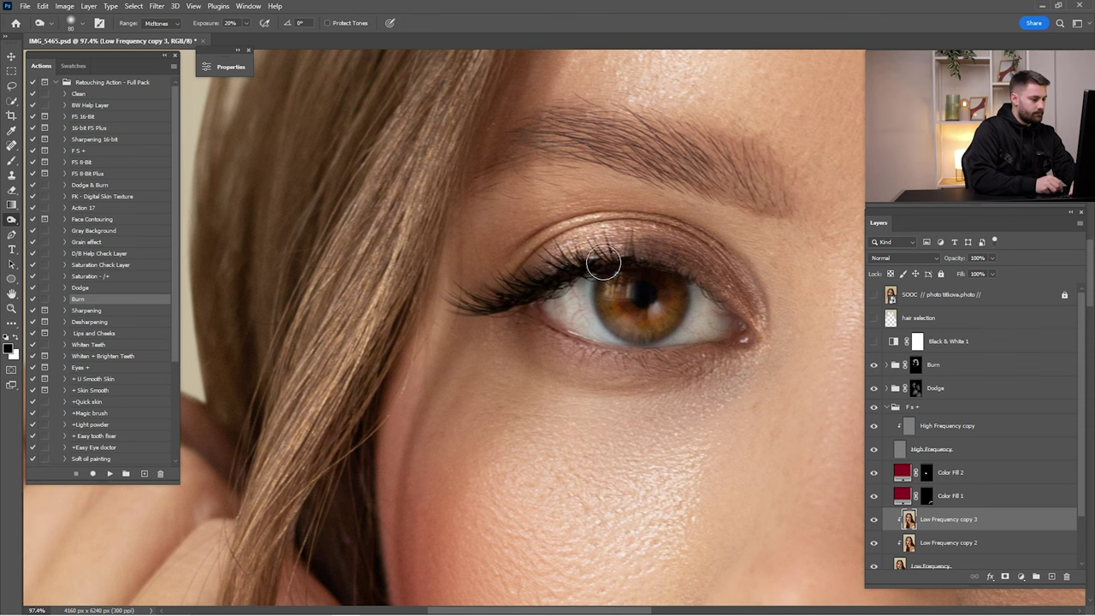
{"action": "key", "text": "ctrl+space"}
{"action": "left_click_drag", "start_coordinate": [677, 309], "coordinate": [699, 349]}
{"action": "key", "text": "o"}
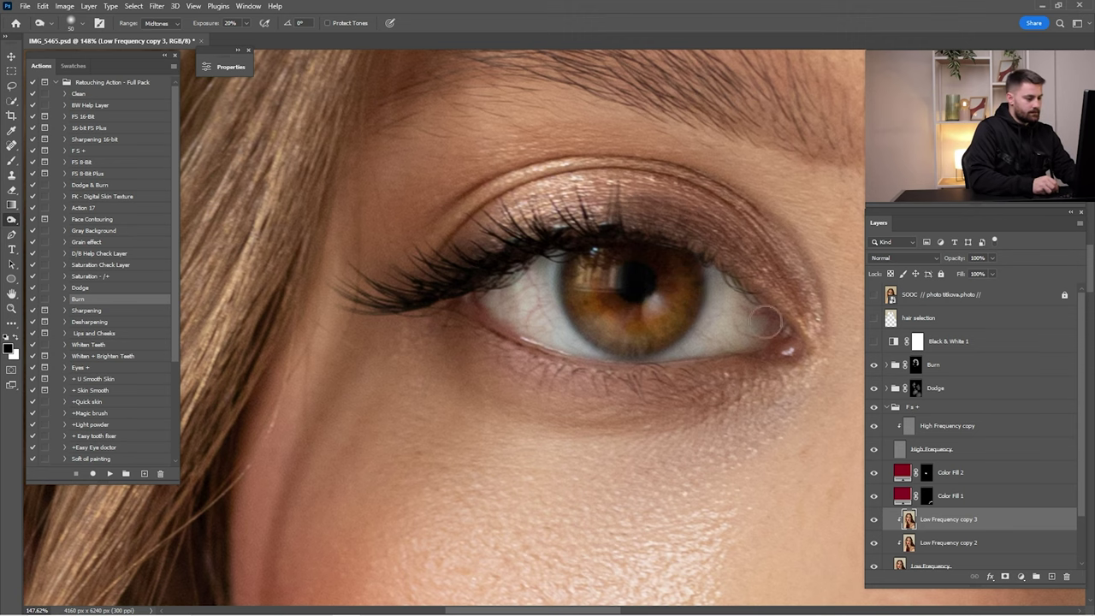
{"action": "mouse_move", "coordinate": [765, 322]}
{"action": "left_mouse_down"}
{"action": "mouse_move", "coordinate": [600, 288]}
{"action": "mouse_move", "coordinate": [266, 270]}
{"action": "left_mouse_up"}
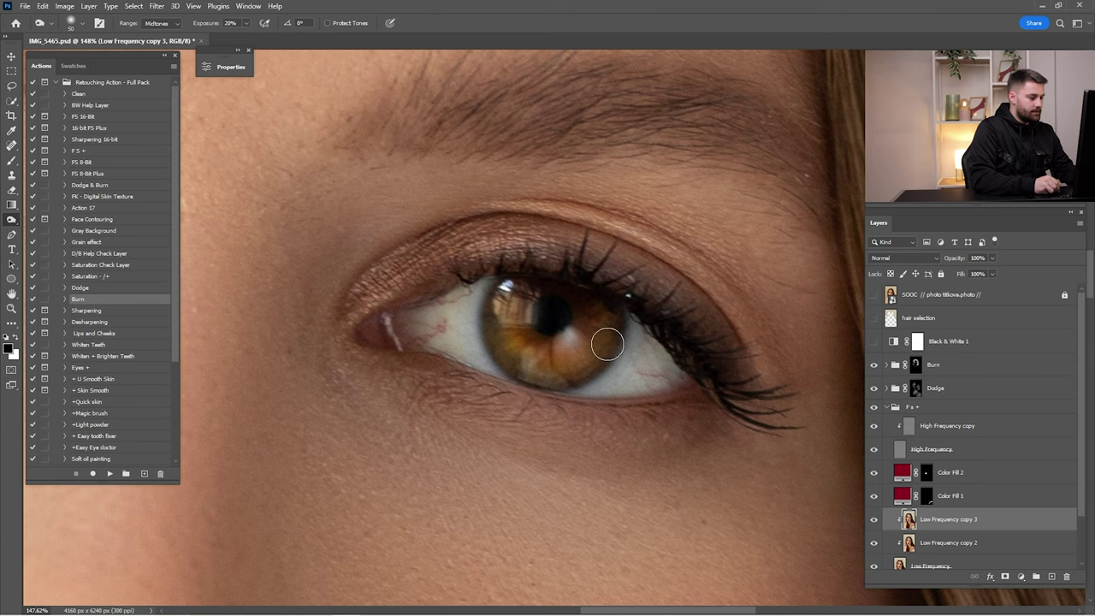
Compare the full portrait with Low Frequency copy 3 hidden and shown, and set that layer's opacity to 50%.
{"action": "key", "text": "ctrl+0"}
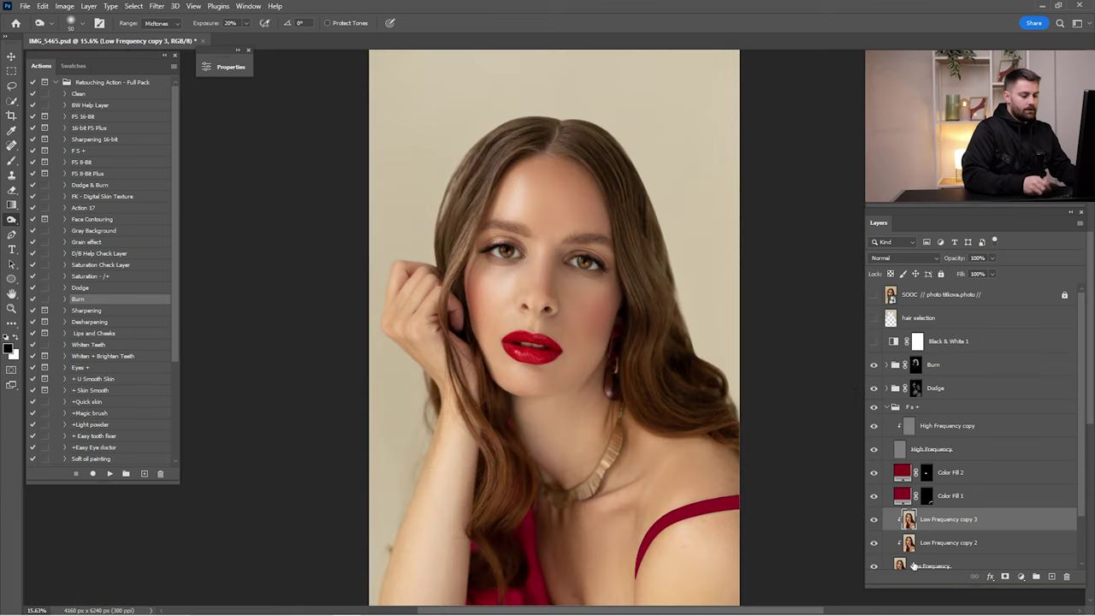
{"action": "left_click", "coordinate": [875, 520]}
{"action": "left_click", "coordinate": [875, 520]}
{"action": "left_click", "coordinate": [875, 520]}
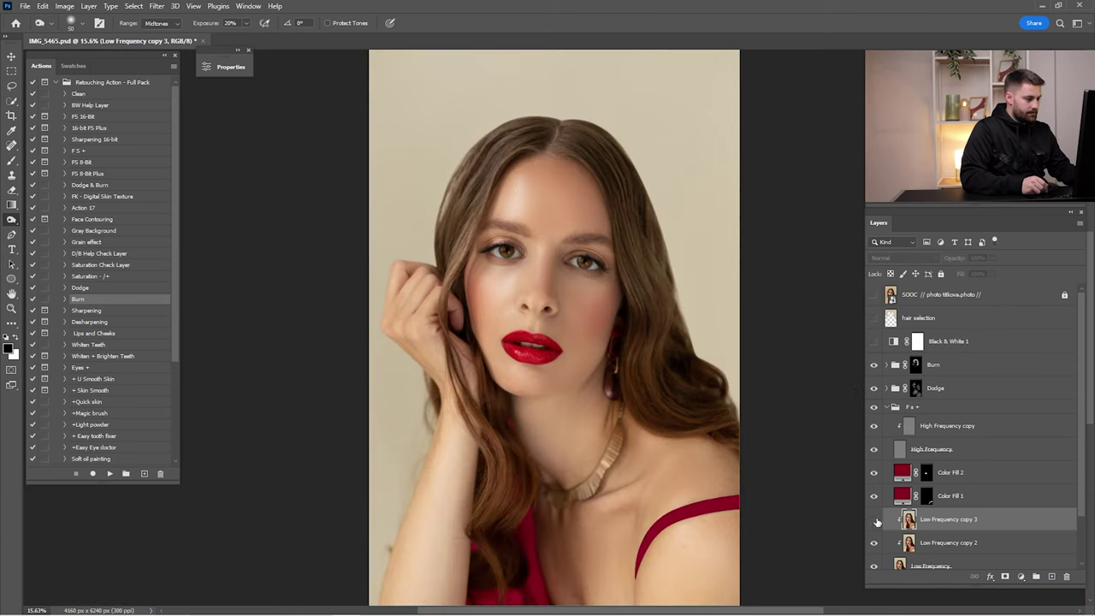
{"action": "left_click", "coordinate": [875, 520]}
{"action": "left_click", "coordinate": [978, 258]}
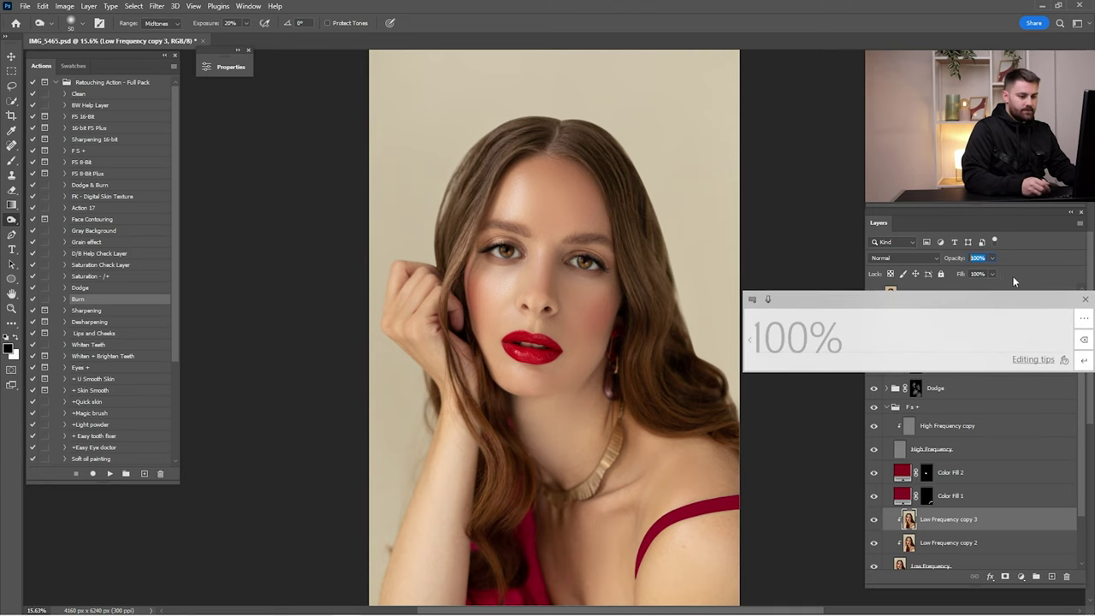
{"action": "type", "text": "50"}
{"action": "key", "text": "Return"}
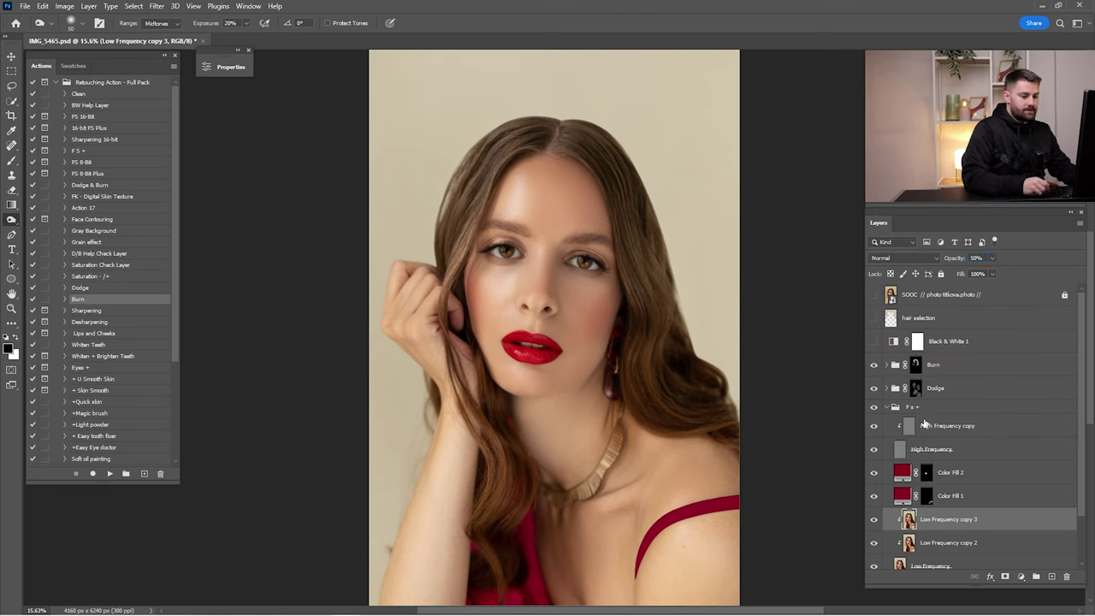
Compare the retouched portrait with the original by showing and hiding the SOOC layer, and collapse the F s + group.
{"action": "left_click", "coordinate": [885, 409]}
{"action": "left_click", "coordinate": [874, 295]}
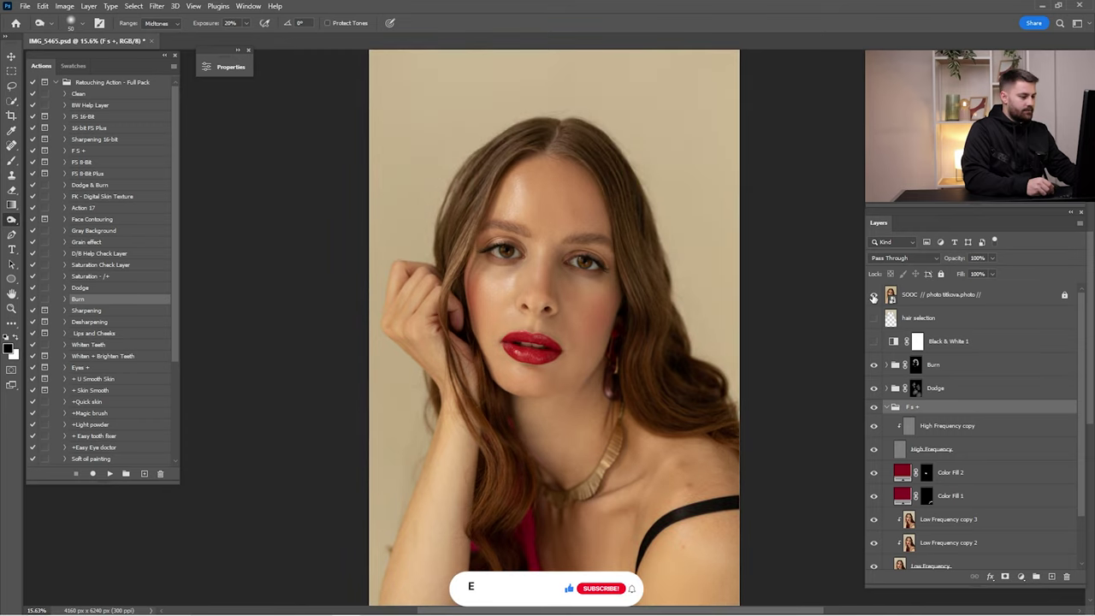
{"action": "left_click", "coordinate": [874, 294]}
{"action": "left_click", "coordinate": [874, 294]}
{"action": "left_click", "coordinate": [873, 295]}
{"action": "left_click", "coordinate": [874, 295]}
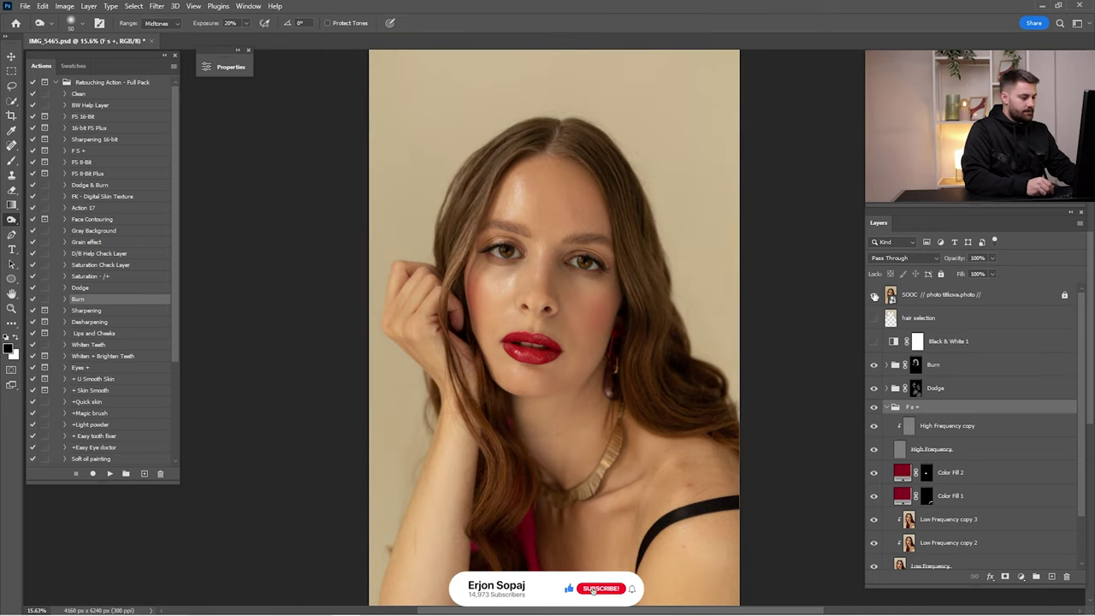
{"action": "left_click", "coordinate": [874, 294]}
{"action": "left_click", "coordinate": [886, 408]}
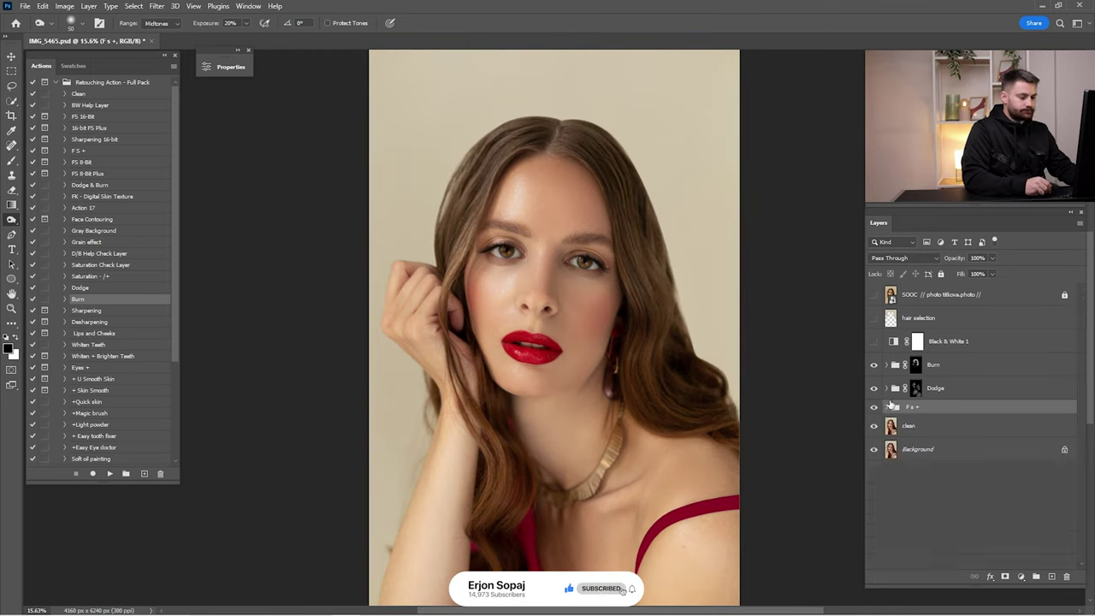
{"action": "left_click", "coordinate": [874, 294]}
{"action": "left_click", "coordinate": [873, 295]}
{"action": "left_click", "coordinate": [874, 295]}
{"action": "left_click", "coordinate": [874, 294]}
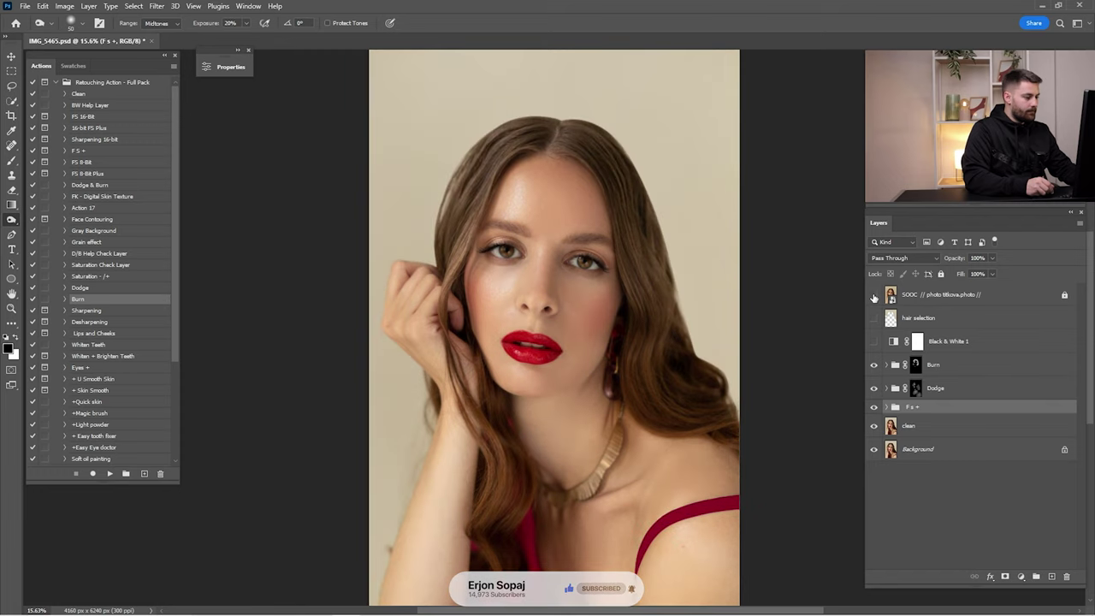
{"action": "left_click", "coordinate": [874, 294]}
{"action": "left_click", "coordinate": [874, 295]}
Delete the Black & White 1 adjustment layer above the Burn group.
{"action": "left_click", "coordinate": [933, 318]}
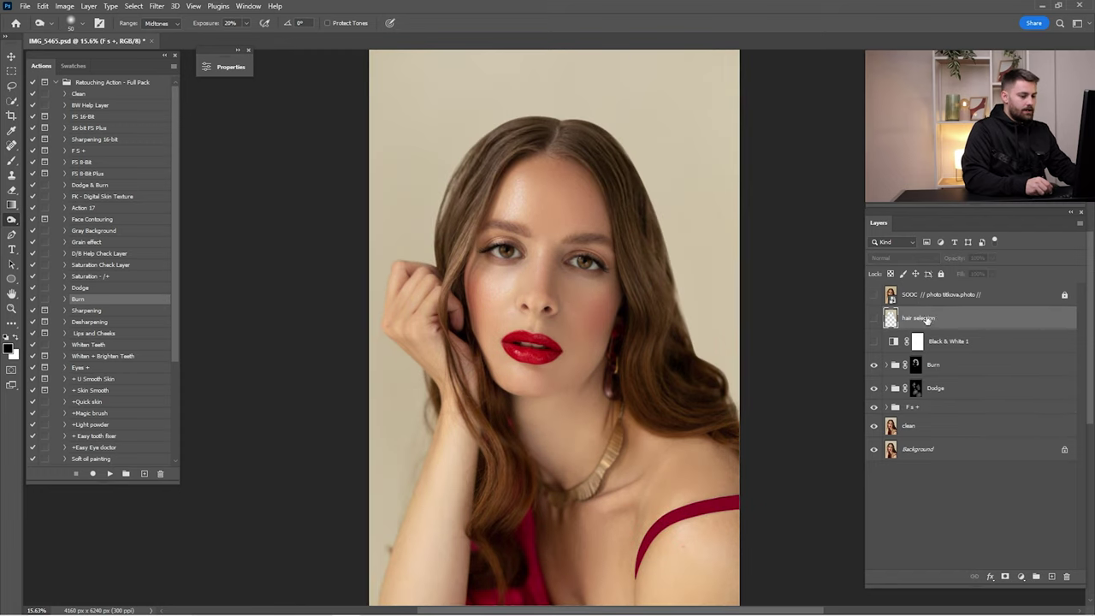
{"action": "left_click", "coordinate": [948, 342]}
{"action": "key", "text": "Delete"}
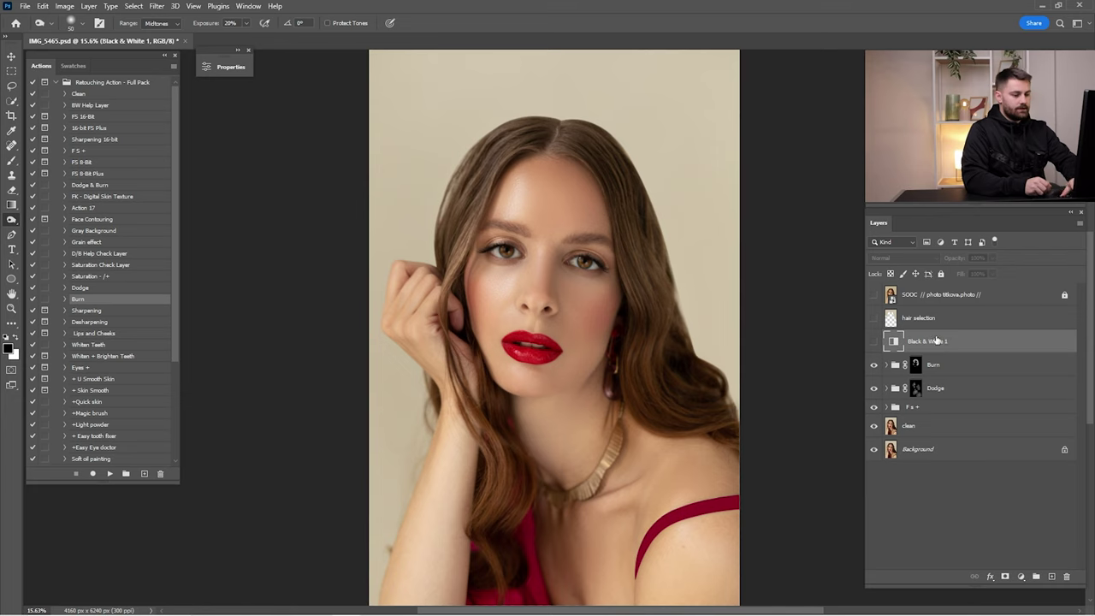
Run the A9 action from the Color Grade - Light Skin set and compare the portrait with and without the grade.
{"action": "left_click", "coordinate": [56, 82]}
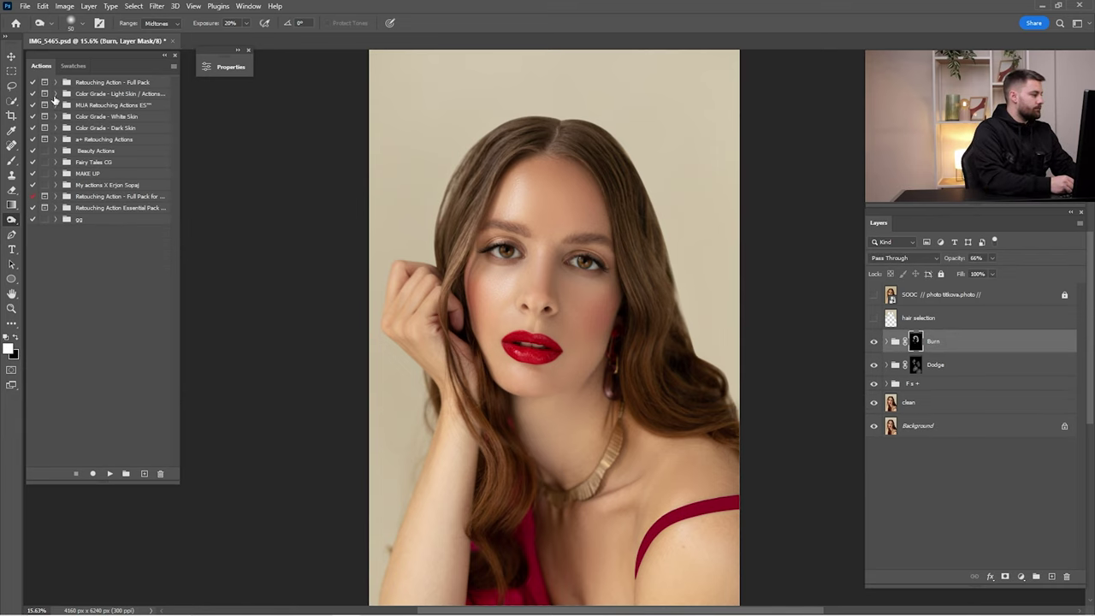
{"action": "left_click", "coordinate": [55, 94]}
{"action": "left_click", "coordinate": [78, 220]}
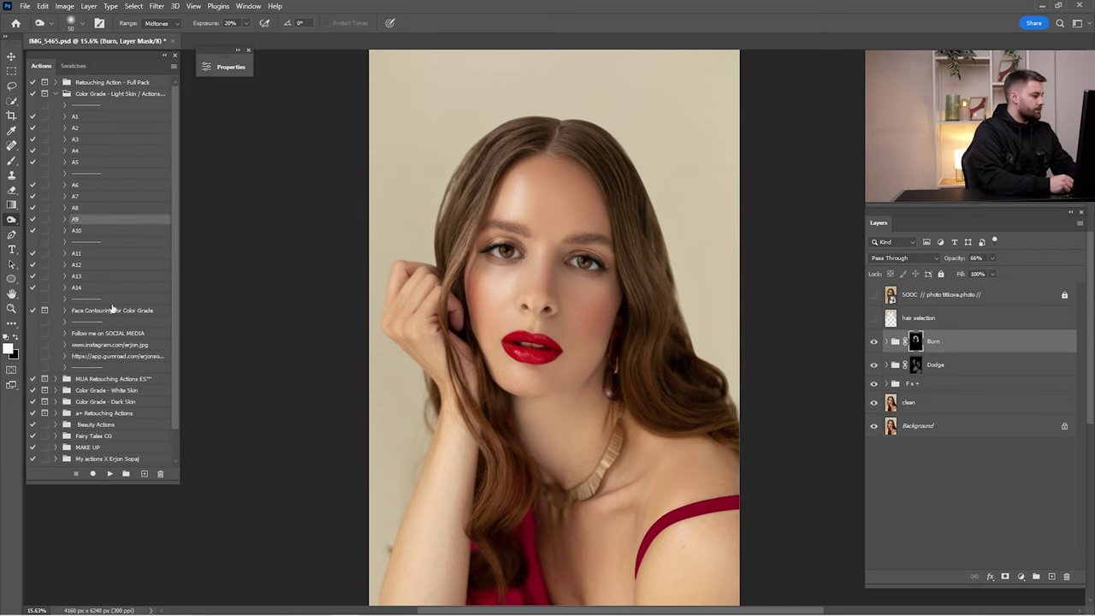
{"action": "left_click", "coordinate": [110, 473]}
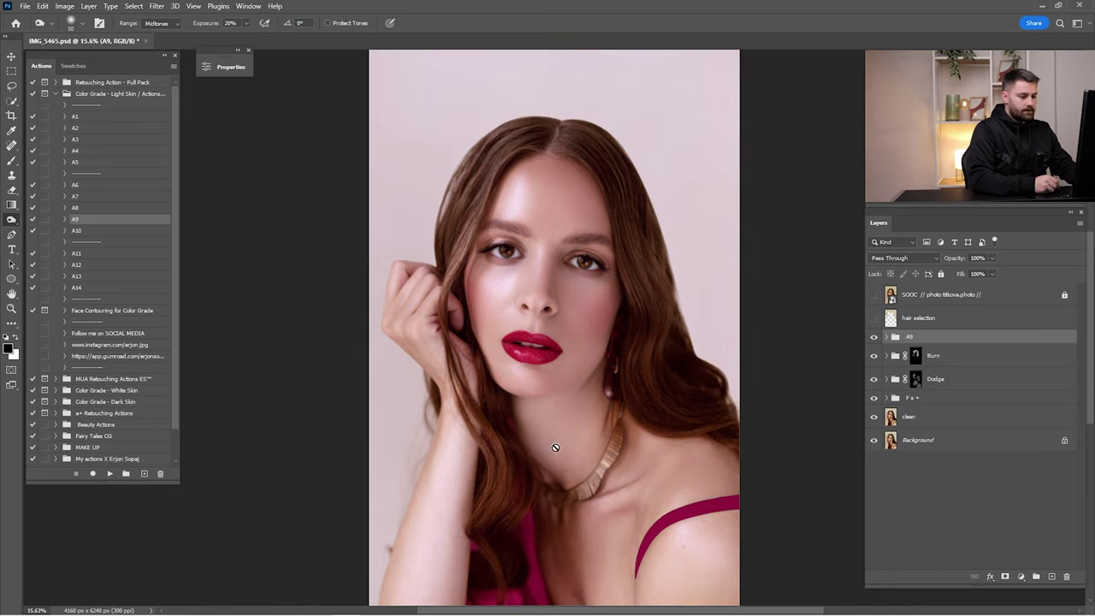
{"action": "left_click", "coordinate": [875, 337]}
{"action": "left_click", "coordinate": [874, 338]}
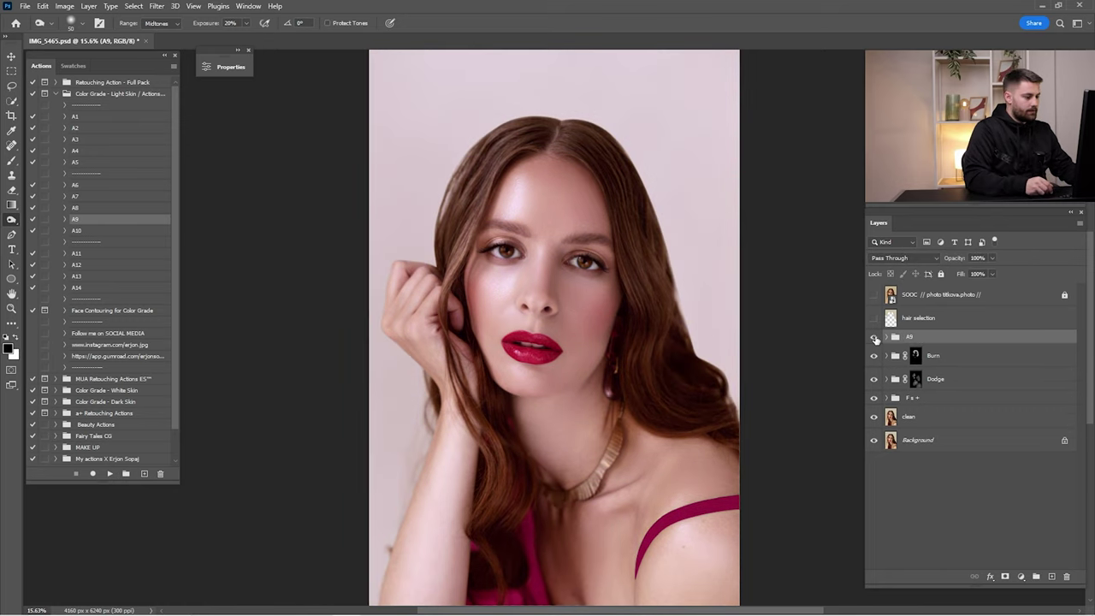
{"action": "left_click", "coordinate": [874, 337]}
{"action": "left_click", "coordinate": [875, 337]}
Hide every adjustment layer in the A9 group, show only Channel Mixer 1 and lower its opacity.
{"action": "left_click", "coordinate": [888, 339]}
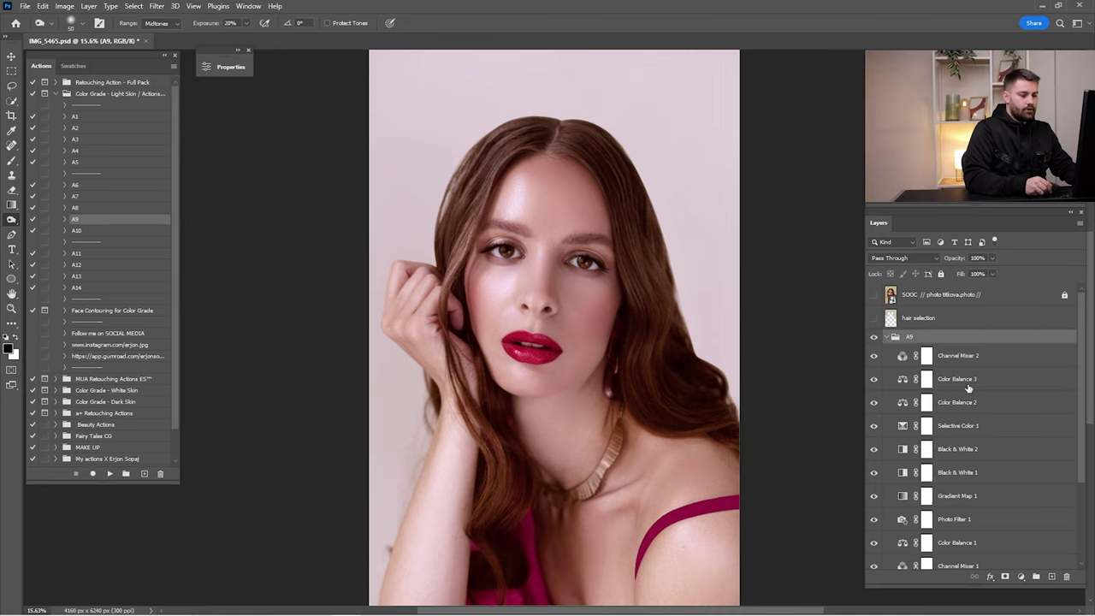
{"action": "left_click_drag", "start_coordinate": [867, 499], "coordinate": [874, 567]}
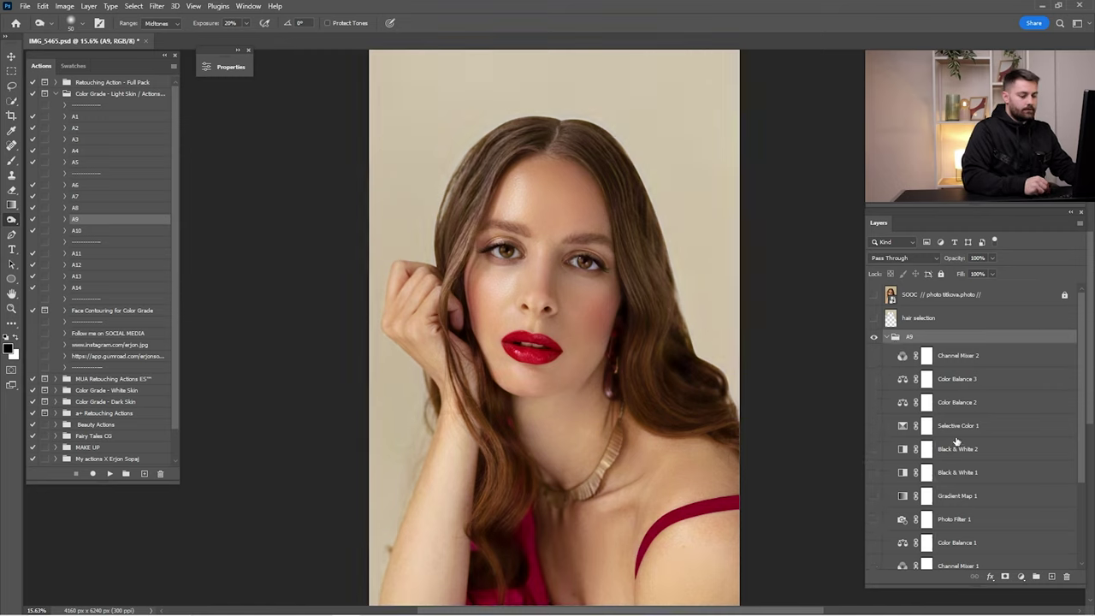
{"action": "scroll", "coordinate": [941, 394], "scroll_direction": "down", "scroll_amount": 3}
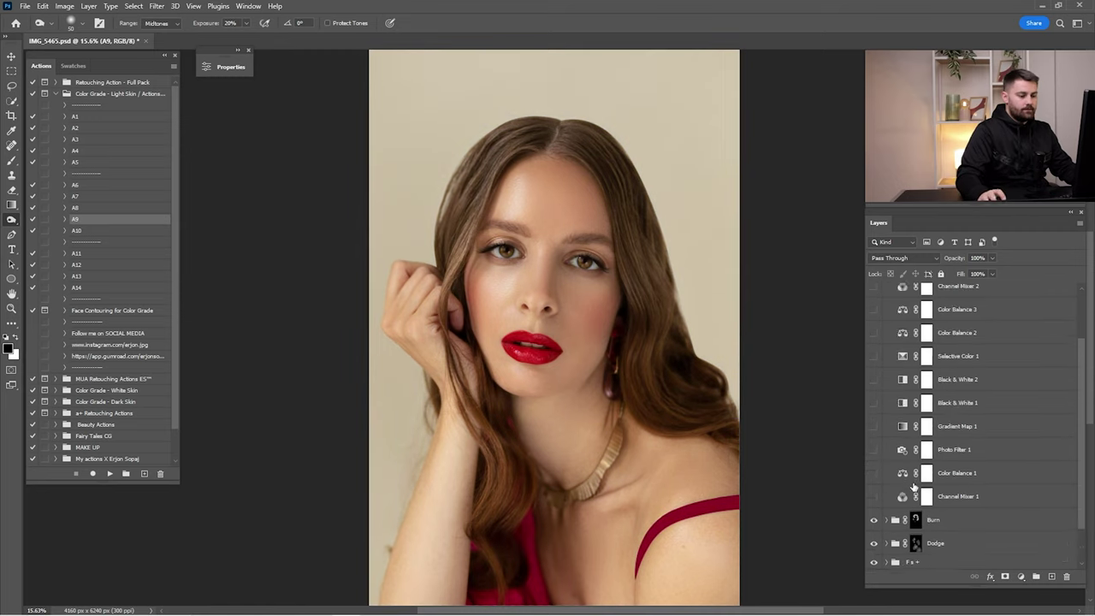
{"action": "left_click", "coordinate": [927, 498]}
{"action": "left_click", "coordinate": [874, 496]}
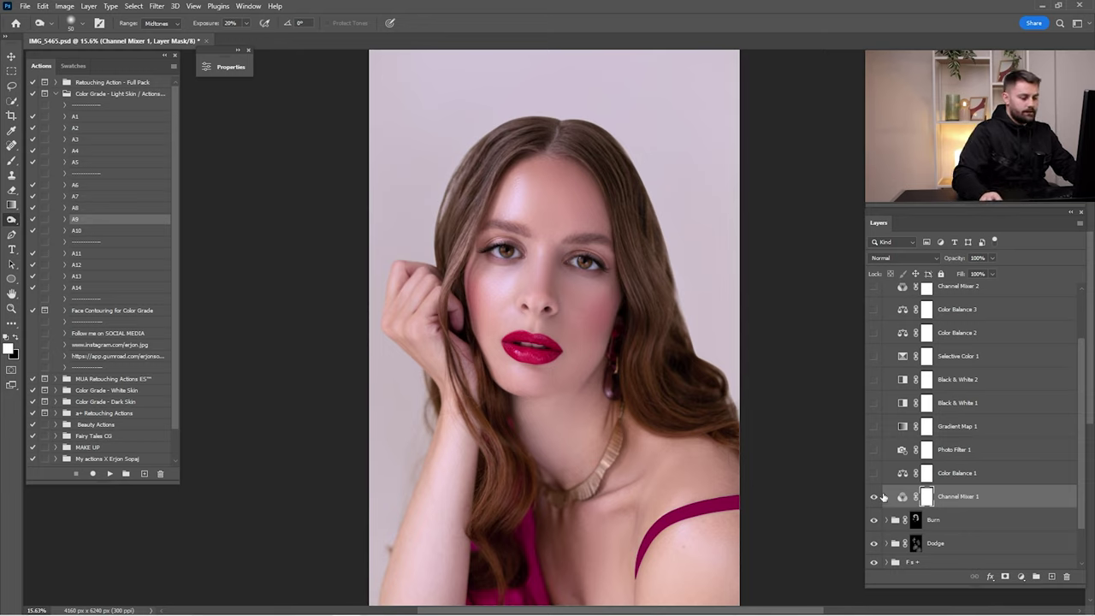
{"action": "left_click", "coordinate": [976, 257]}
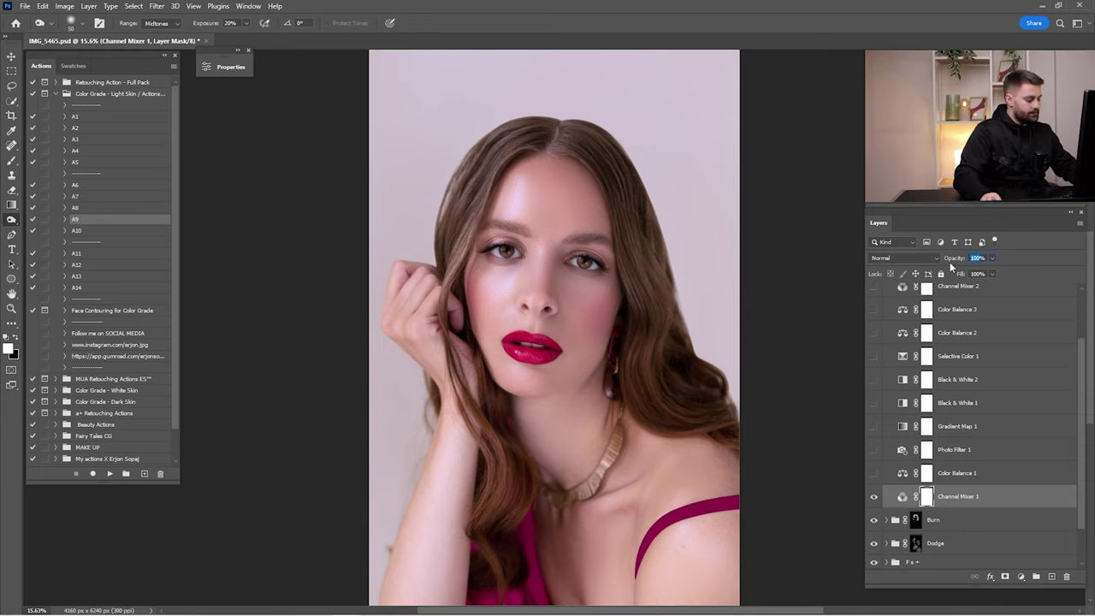
Show Color Balance 1, Photo Filter 1, Gradient Map 1, Black & White 1 and Black & White 2 again, checking each layer's effect.
{"action": "left_click", "coordinate": [945, 468]}
{"action": "left_click_drag", "start_coordinate": [874, 473], "coordinate": [874, 425]}
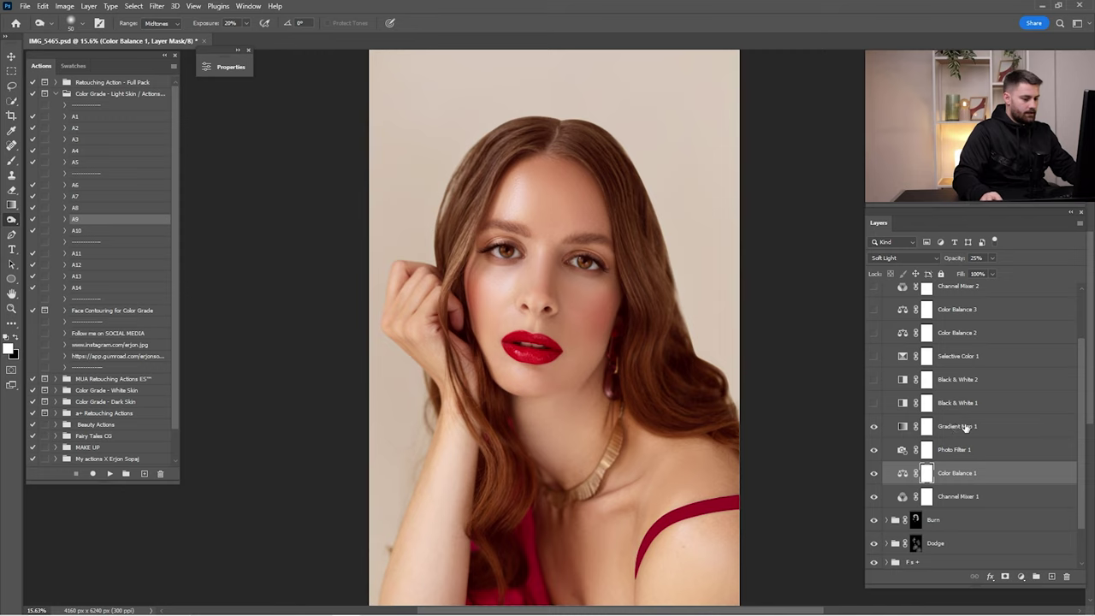
{"action": "left_click", "coordinate": [966, 427]}
{"action": "left_click", "coordinate": [957, 402]}
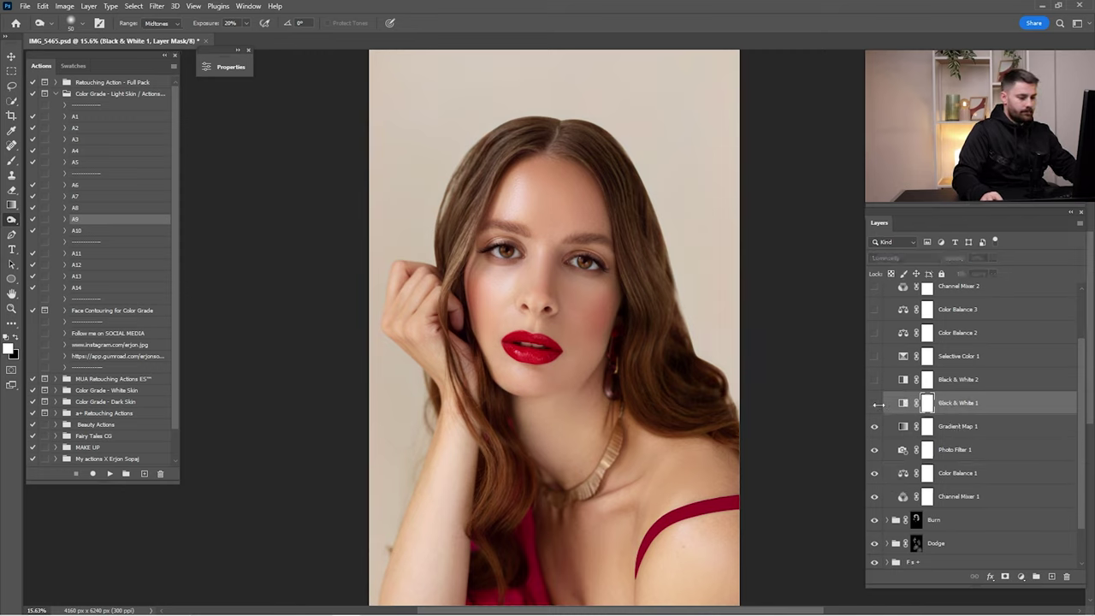
{"action": "left_click_drag", "start_coordinate": [875, 403], "coordinate": [876, 388]}
{"action": "left_click", "coordinate": [876, 387]}
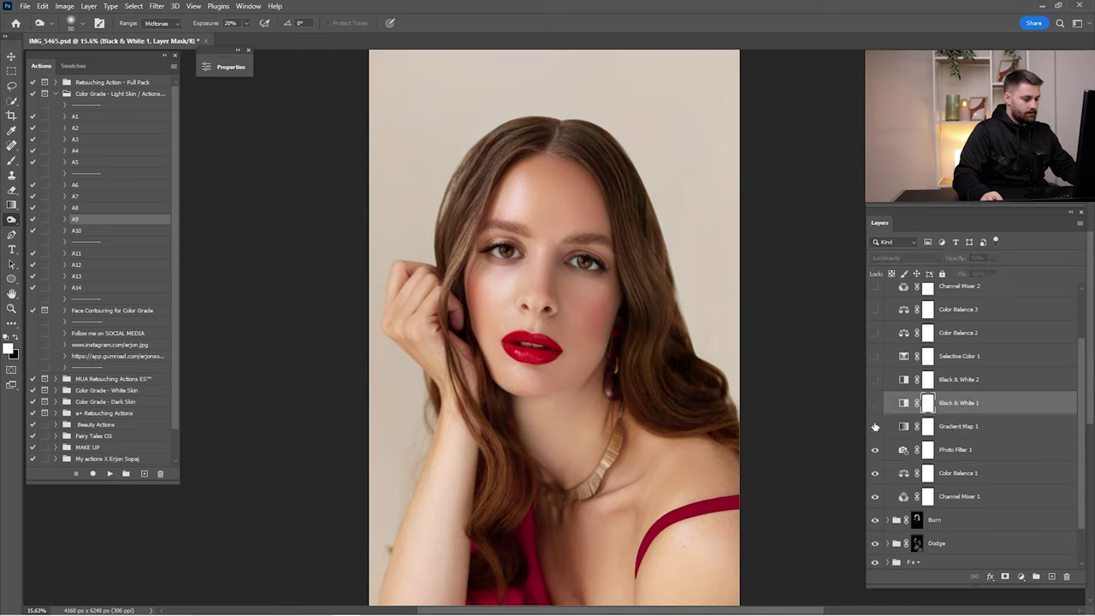
{"action": "left_click", "coordinate": [874, 379]}
{"action": "left_click", "coordinate": [929, 379]}
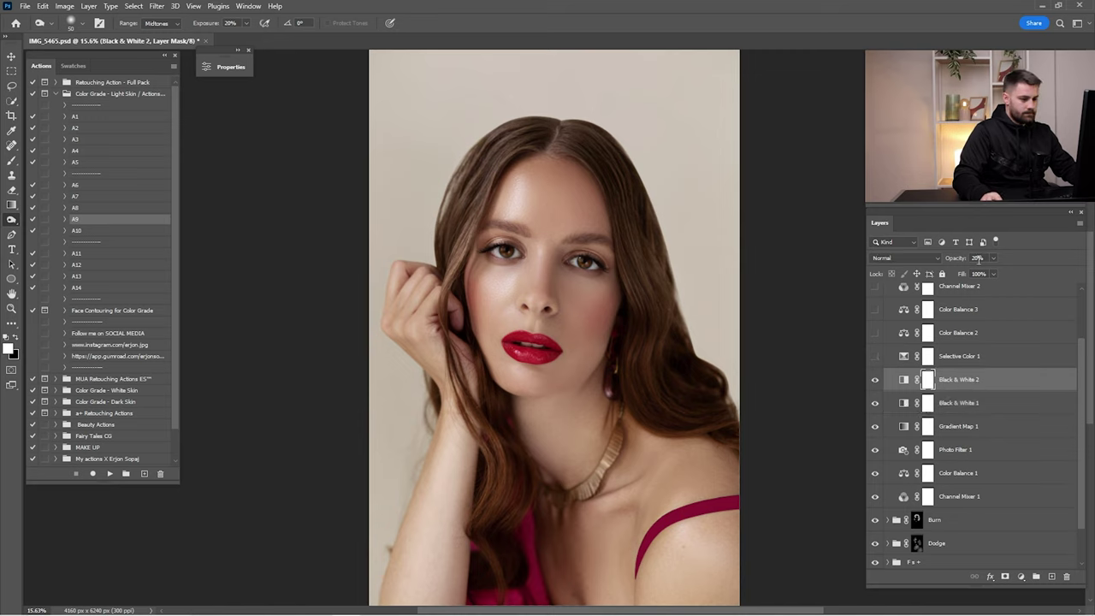
Show Selective Color 1, Color Balance 2 and Color Balance 3 in the A9 group again.
{"action": "left_click", "coordinate": [928, 356]}
{"action": "left_click", "coordinate": [875, 357]}
{"action": "left_click", "coordinate": [928, 333]}
{"action": "scroll", "coordinate": [924, 333], "scroll_direction": "up", "scroll_amount": 1}
{"action": "left_click", "coordinate": [876, 356]}
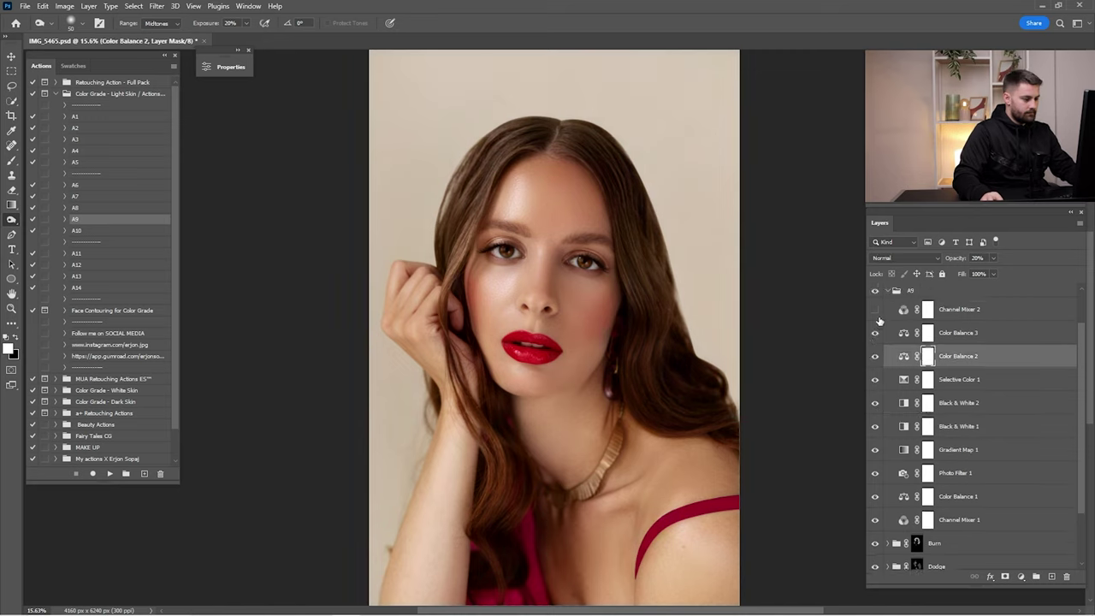
Try Channel Mixer 1 at full opacity, set its opacity to 30%, and collapse the A9 group.
{"action": "scroll", "coordinate": [939, 453], "scroll_direction": "down", "scroll_amount": 3}
{"action": "left_click", "coordinate": [930, 451]}
{"action": "left_click_drag", "start_coordinate": [958, 261], "coordinate": [1030, 262]}
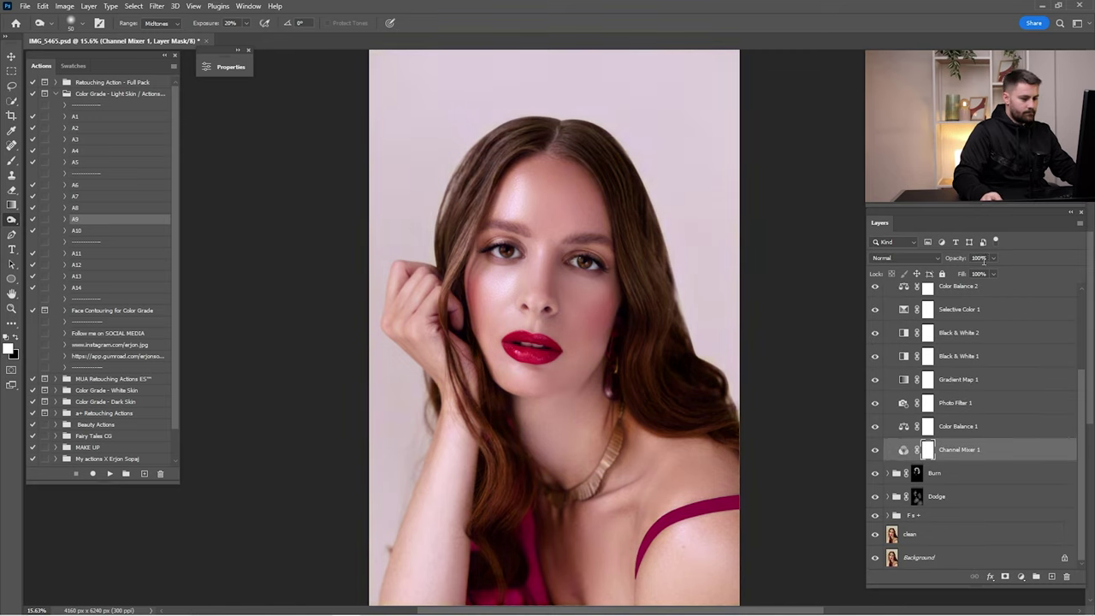
{"action": "left_click", "coordinate": [959, 261]}
{"action": "type", "text": "30"}
{"action": "scroll", "coordinate": [933, 325], "scroll_direction": "up", "scroll_amount": 3}
{"action": "left_click", "coordinate": [888, 313]}
Compare the portrait with the adjusted A9 color grade hidden and shown.
{"action": "left_click", "coordinate": [876, 338]}
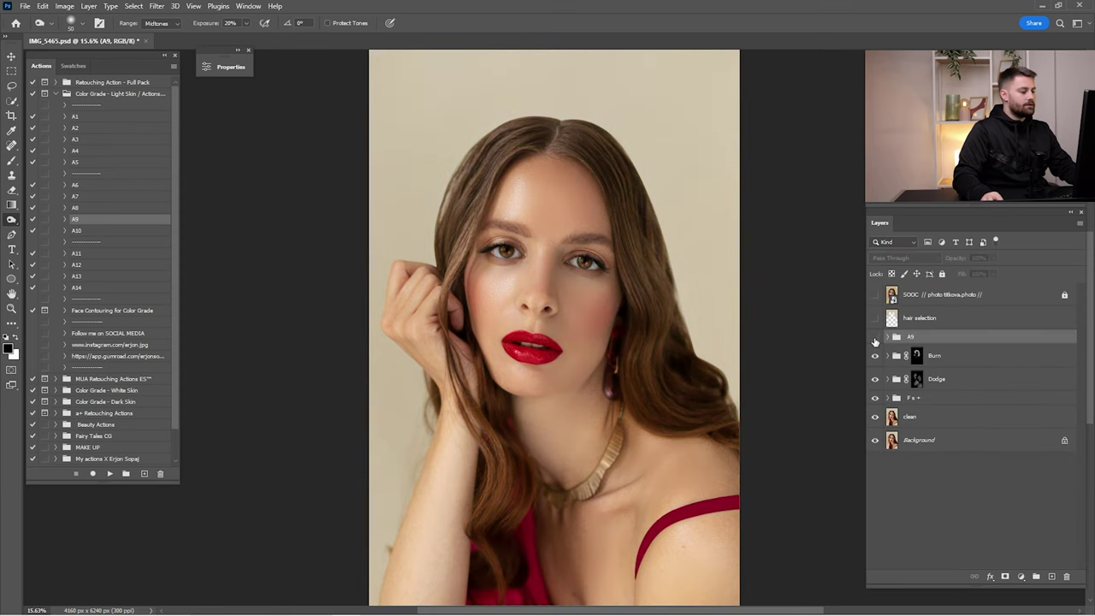
{"action": "left_click", "coordinate": [875, 340]}
{"action": "left_click", "coordinate": [875, 340]}
{"action": "left_click", "coordinate": [875, 340]}
{"action": "left_click", "coordinate": [874, 339]}
{"action": "left_click", "coordinate": [875, 339]}
{"action": "left_click", "coordinate": [875, 340]}
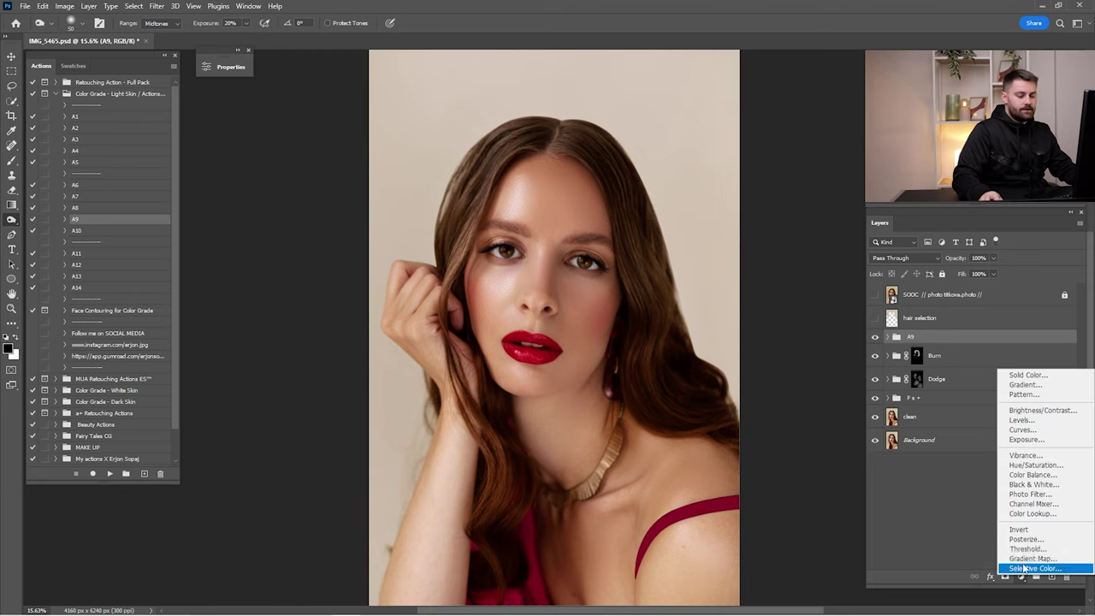
Add a Selective Color adjustment above the A9 group, reduce the yellow in its Yellows range, and set its opacity to 50%.
{"action": "left_click", "coordinate": [1021, 576]}
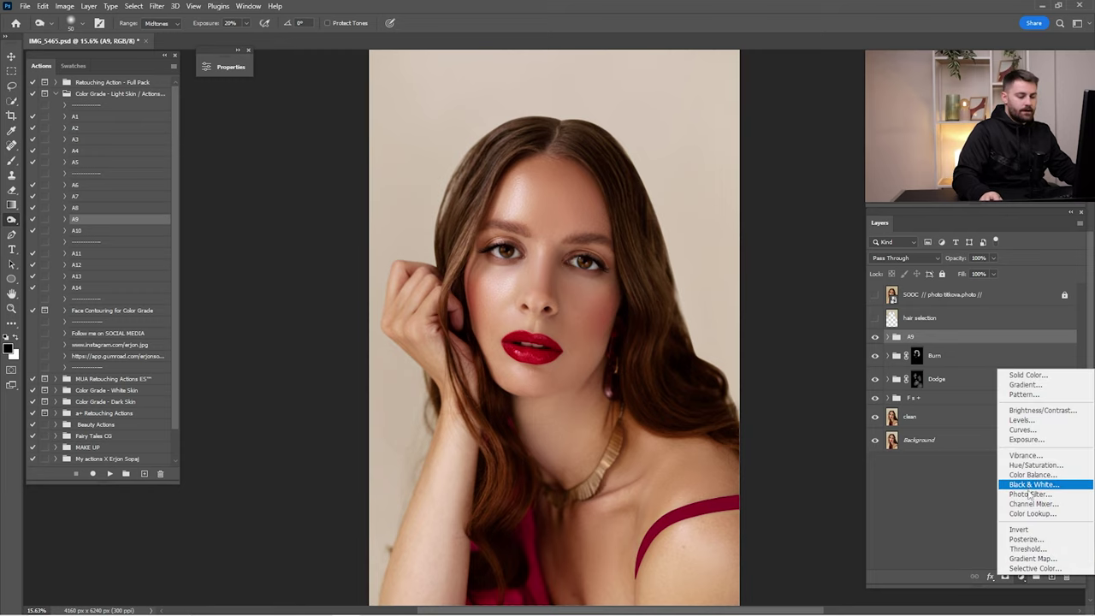
{"action": "left_click", "coordinate": [1035, 568]}
{"action": "left_click", "coordinate": [342, 110]}
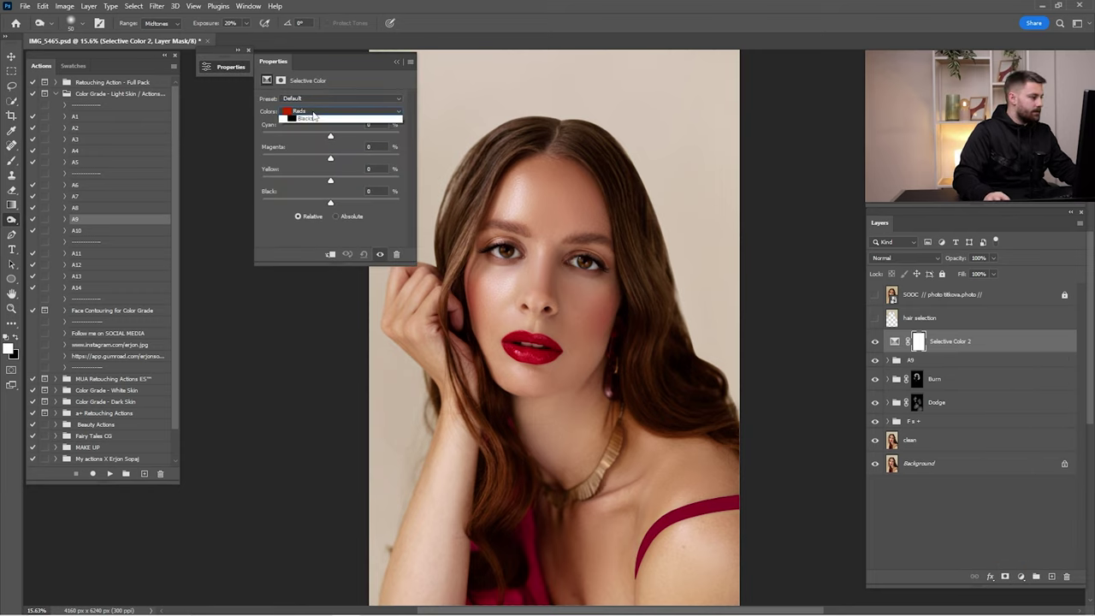
{"action": "left_click", "coordinate": [322, 123]}
{"action": "left_click_drag", "start_coordinate": [330, 139], "coordinate": [310, 182]}
{"action": "left_click", "coordinate": [396, 61]}
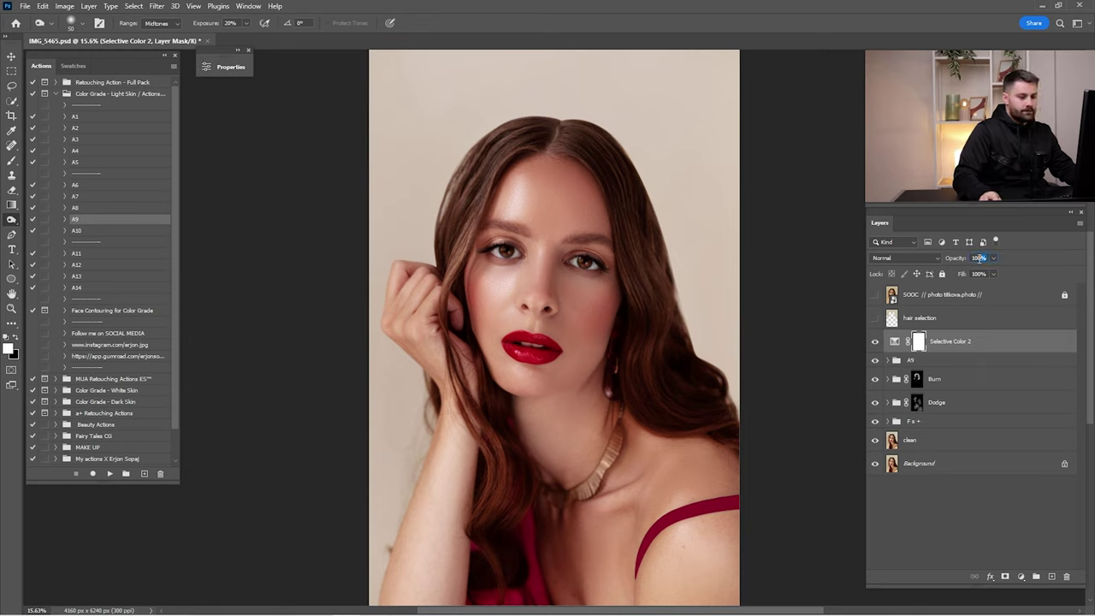
{"action": "type", "text": "50"}
{"action": "key", "text": "Return"}
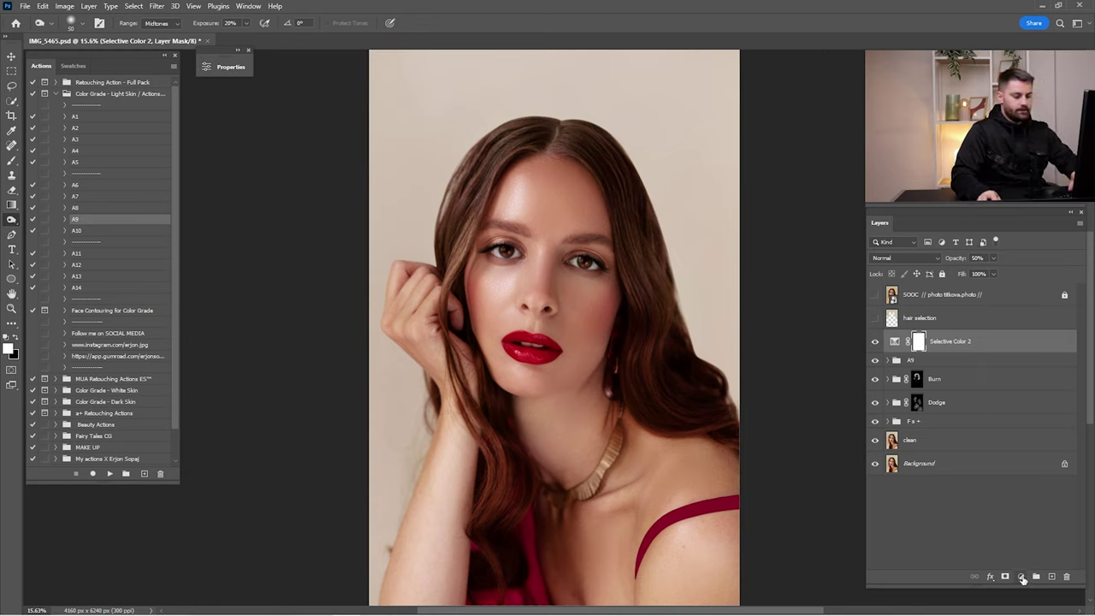
Add another Selective Color adjustment with the Reds at about cyan +1, magenta +1 and yellow +9, and set its opacity to 35%.
{"action": "left_click", "coordinate": [1023, 578]}
{"action": "left_click", "coordinate": [1031, 574]}
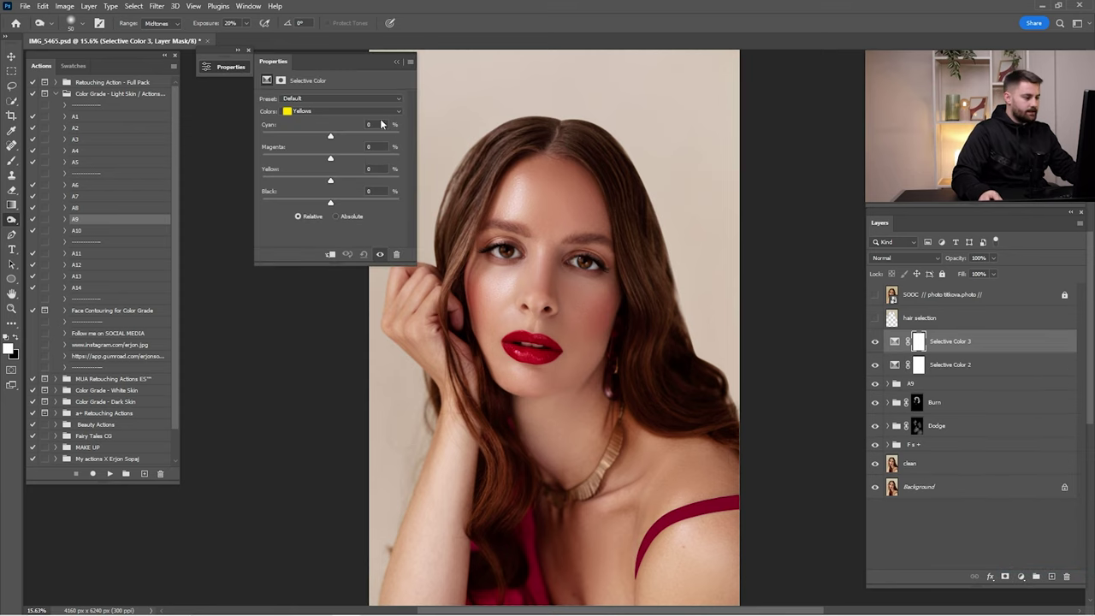
{"action": "left_click", "coordinate": [340, 111]}
{"action": "left_click", "coordinate": [324, 116]}
{"action": "left_click_drag", "start_coordinate": [330, 136], "coordinate": [338, 189]}
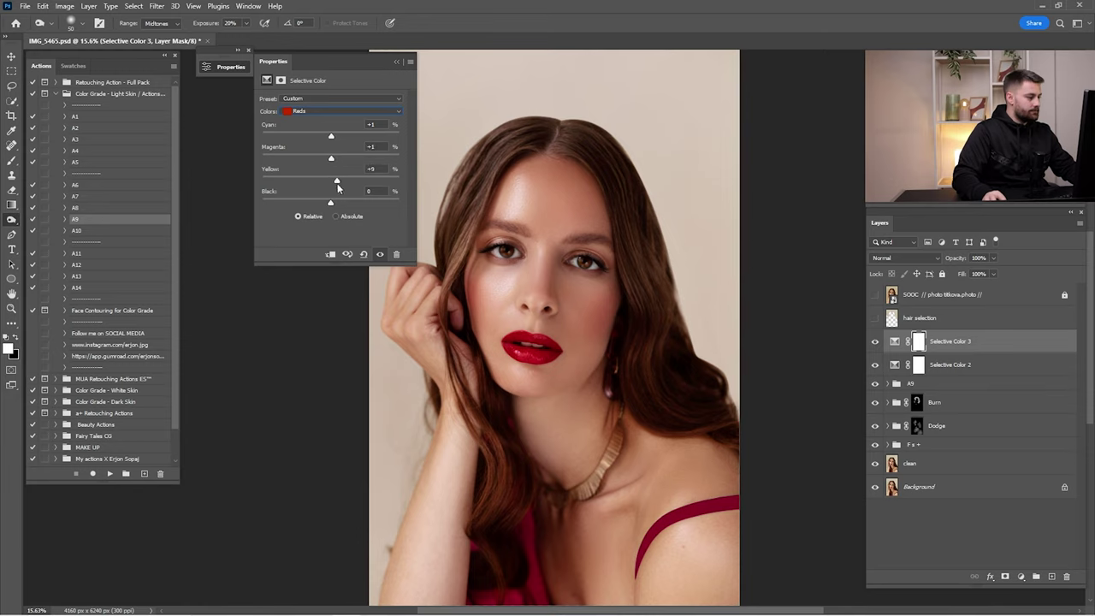
{"action": "left_click", "coordinate": [391, 64]}
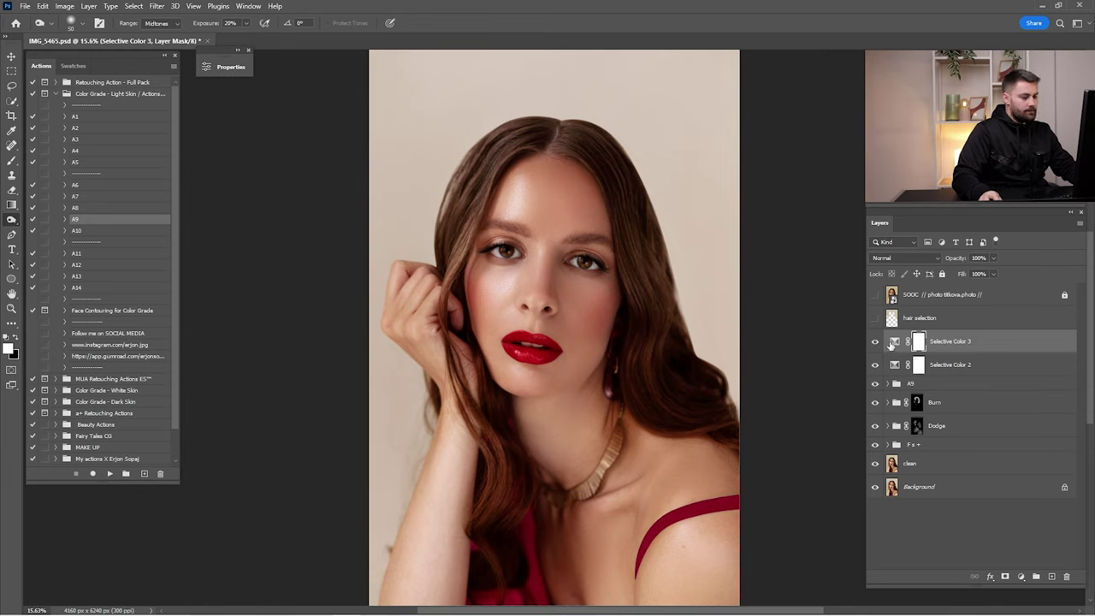
{"action": "left_click", "coordinate": [978, 258]}
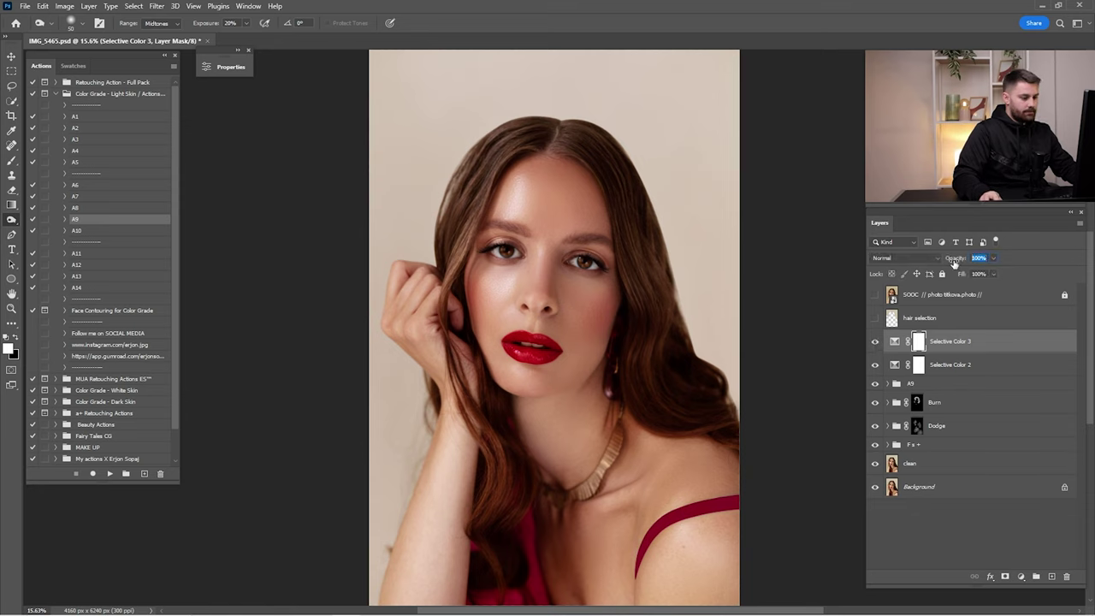
{"action": "type", "text": "26"}
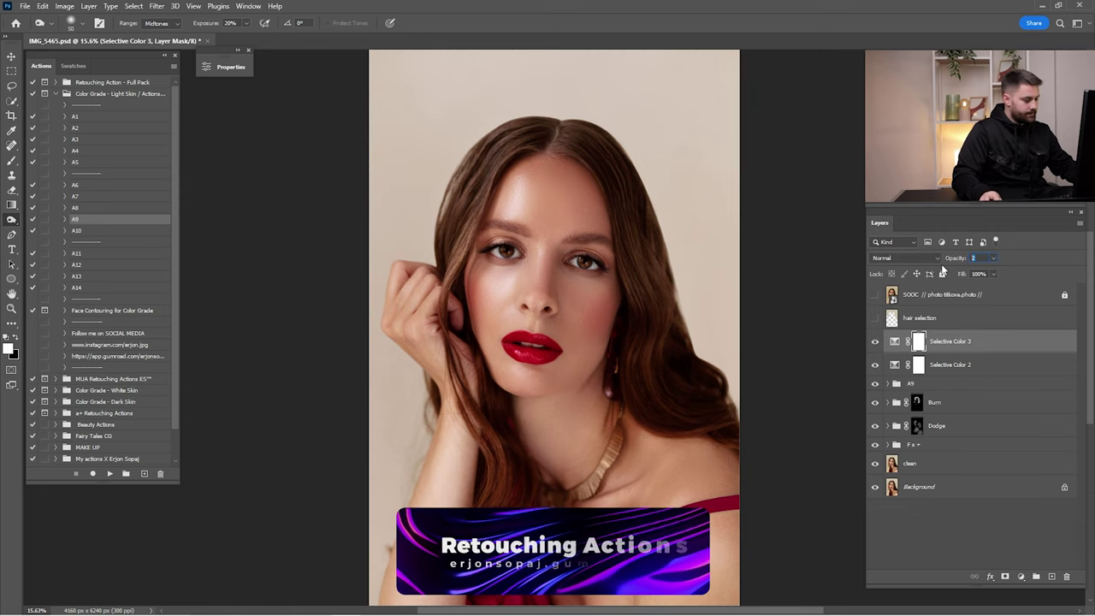
{"action": "key", "text": "BackSpace"}
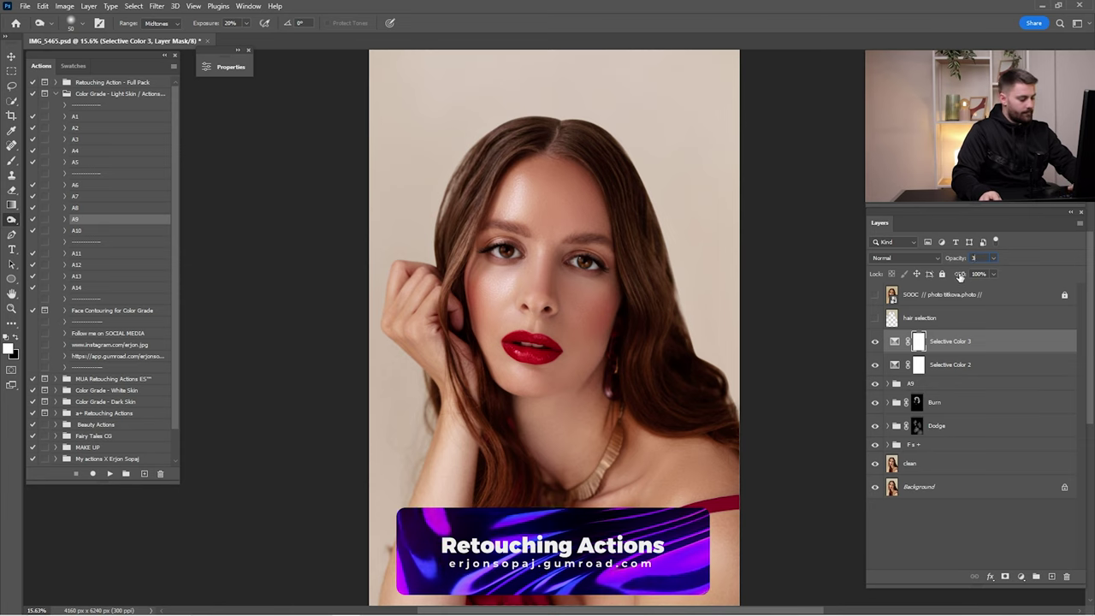
{"action": "type", "text": "5"}
{"action": "key", "text": "Return"}
Add a Color Balance adjustment that shifts the Highlights to Cyan–Red -19 and Yellow–Blue about +21.
{"action": "left_click", "coordinate": [1021, 576]}
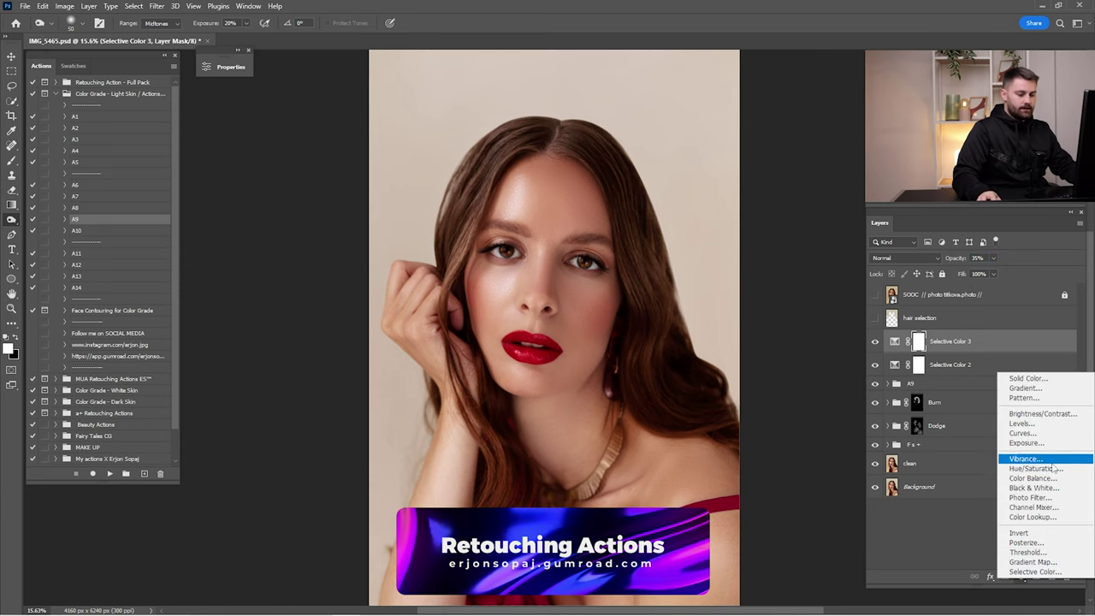
{"action": "left_click", "coordinate": [1031, 479]}
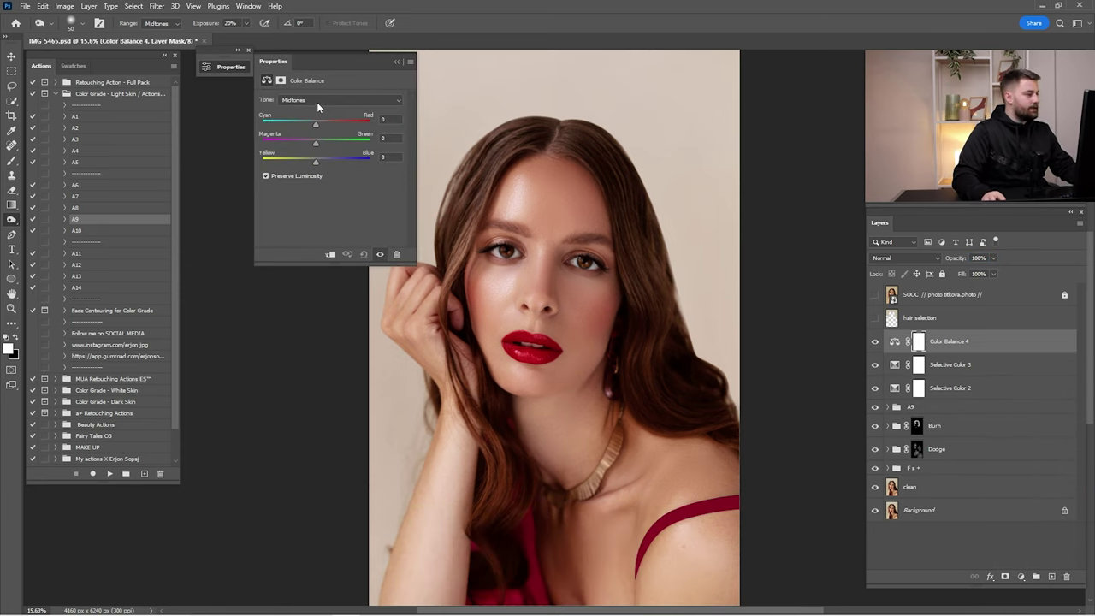
{"action": "left_click", "coordinate": [317, 101]}
{"action": "left_click", "coordinate": [315, 126]}
{"action": "left_click_drag", "start_coordinate": [316, 126], "coordinate": [324, 166]}
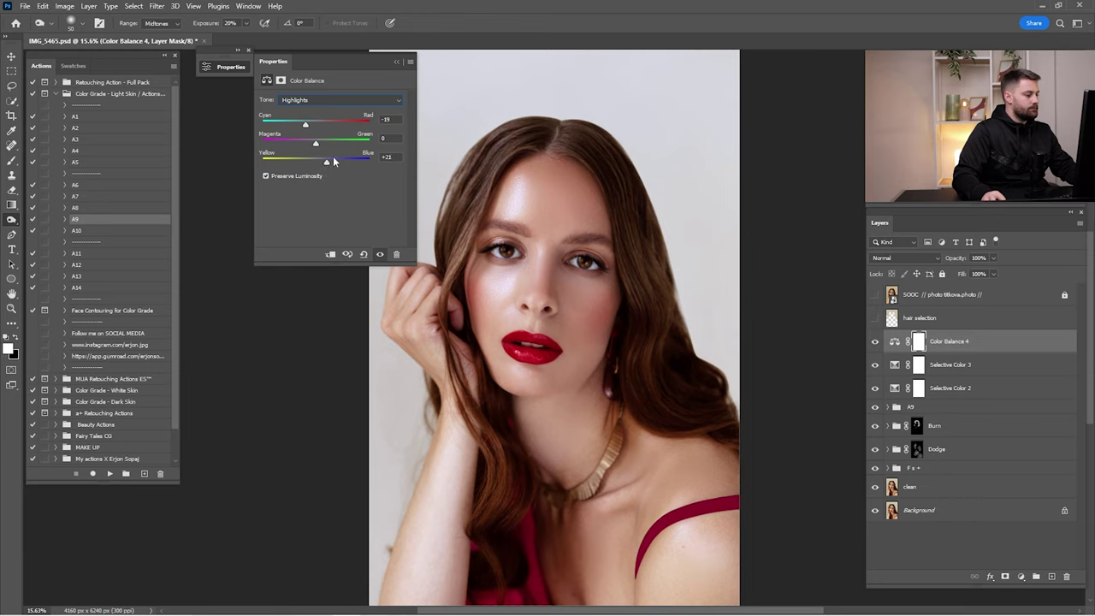
{"action": "left_click", "coordinate": [394, 61]}
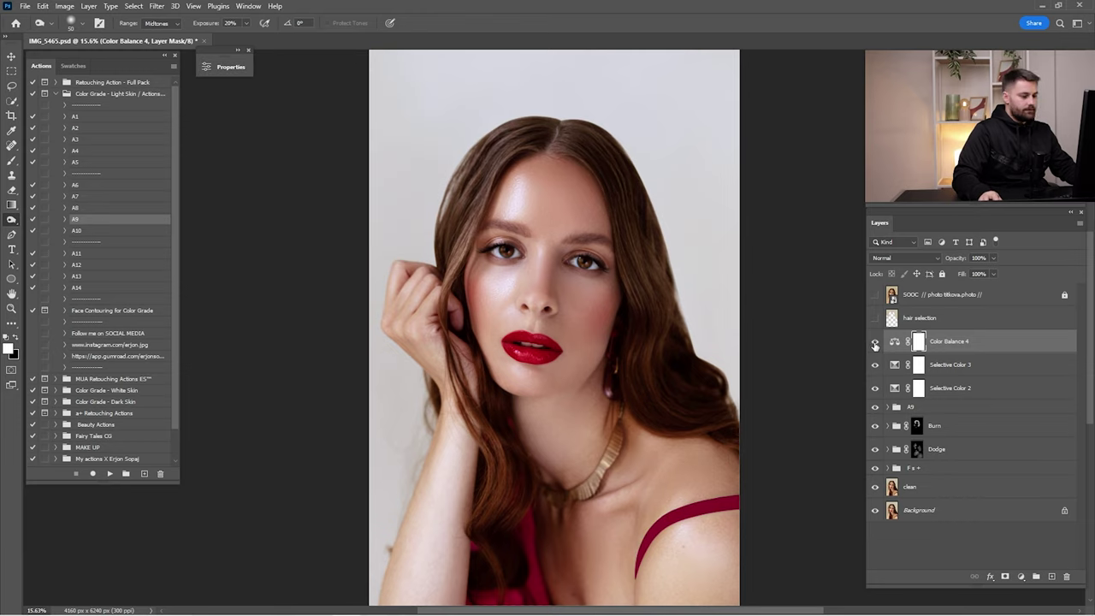
Compare the portrait with Color Balance 4 hidden and shown, and set the layer's opacity to 50%.
{"action": "left_click", "coordinate": [875, 342]}
{"action": "left_click", "coordinate": [875, 342]}
{"action": "left_click", "coordinate": [874, 342]}
{"action": "left_click", "coordinate": [874, 341]}
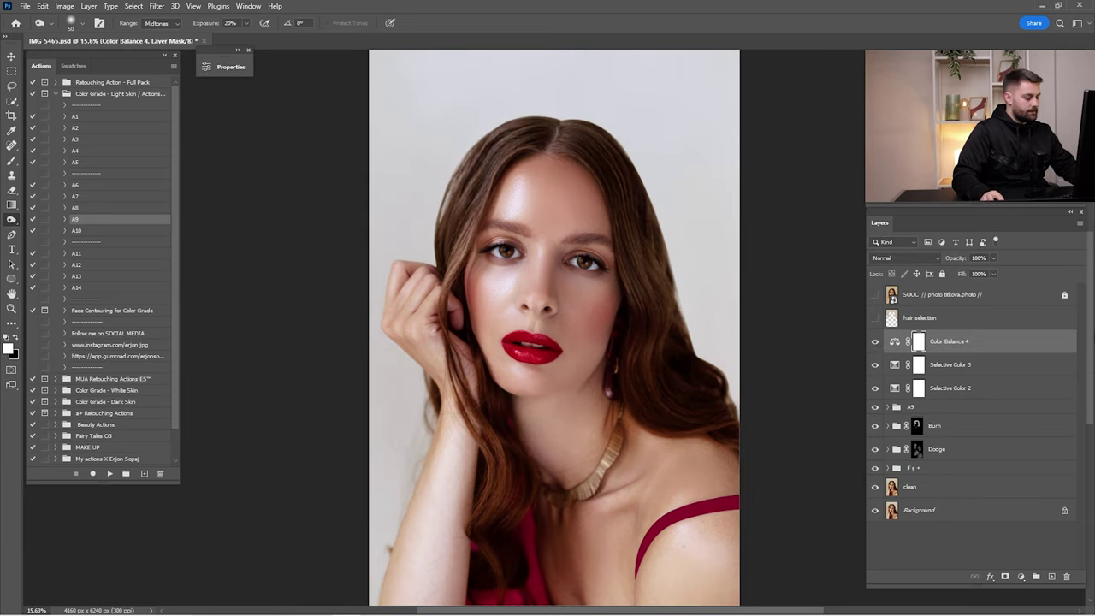
{"action": "left_click", "coordinate": [984, 261]}
{"action": "type", "text": "50"}
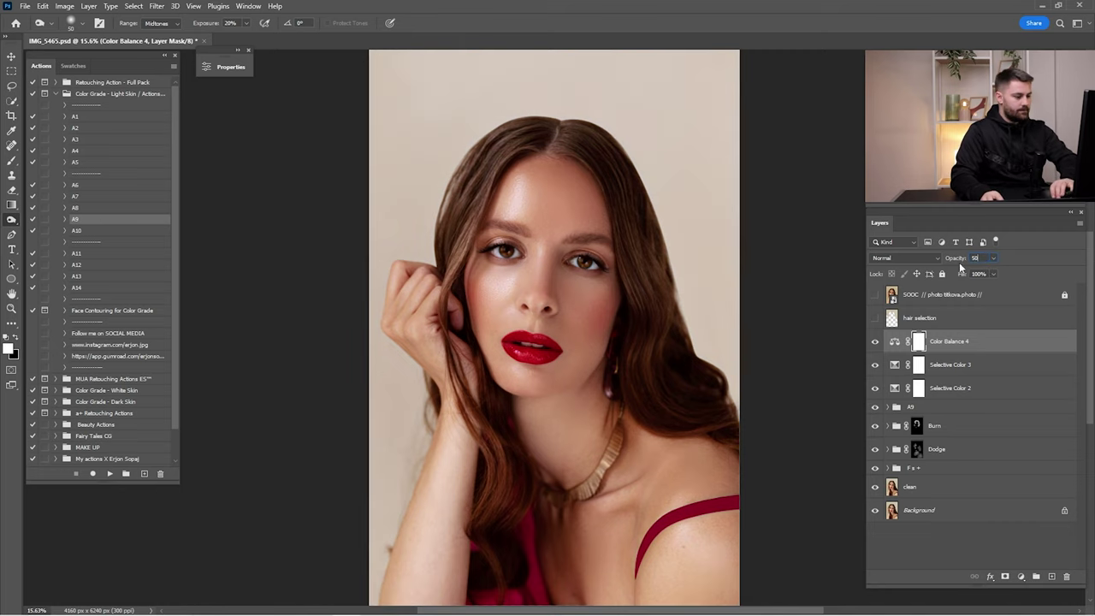
Add another Color Balance adjustment that shifts the Midtones about +12 toward red and slightly toward yellow.
{"action": "left_click", "coordinate": [1021, 576]}
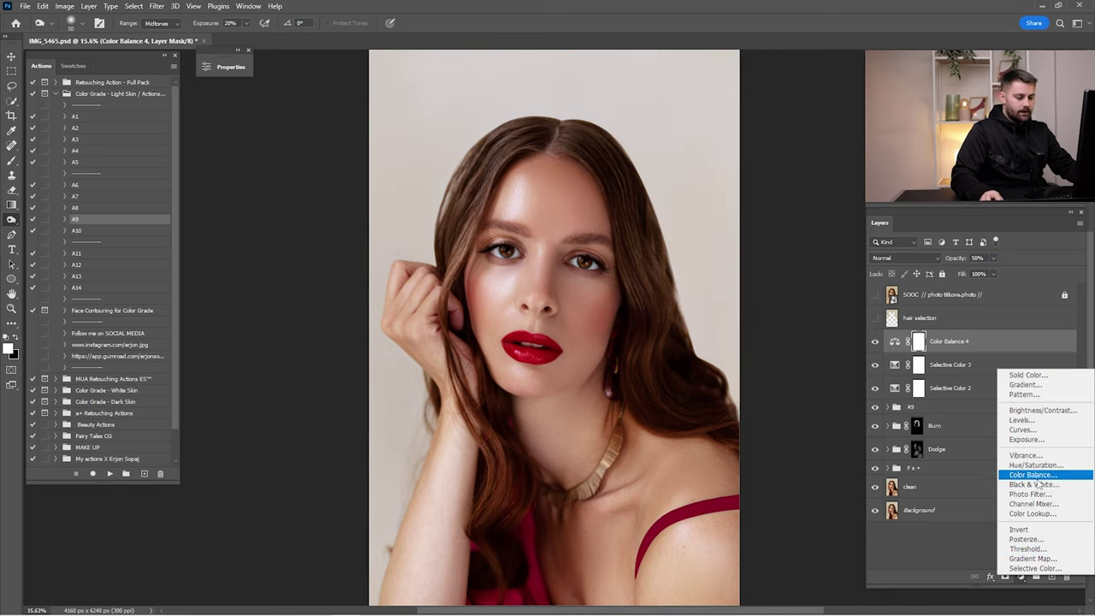
{"action": "left_click", "coordinate": [1033, 475]}
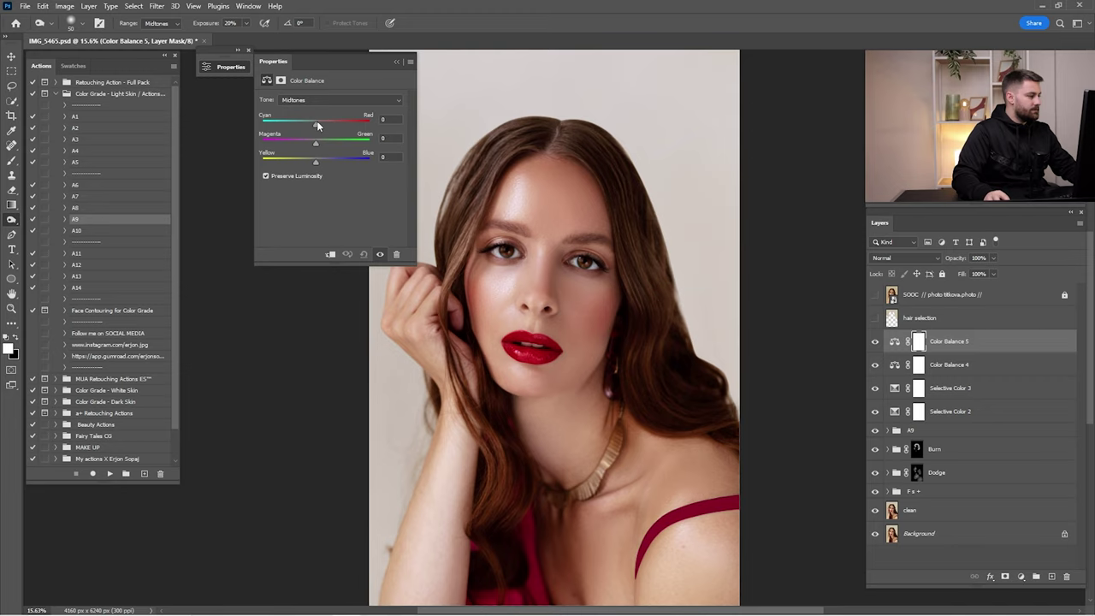
{"action": "left_click_drag", "start_coordinate": [318, 126], "coordinate": [323, 124]}
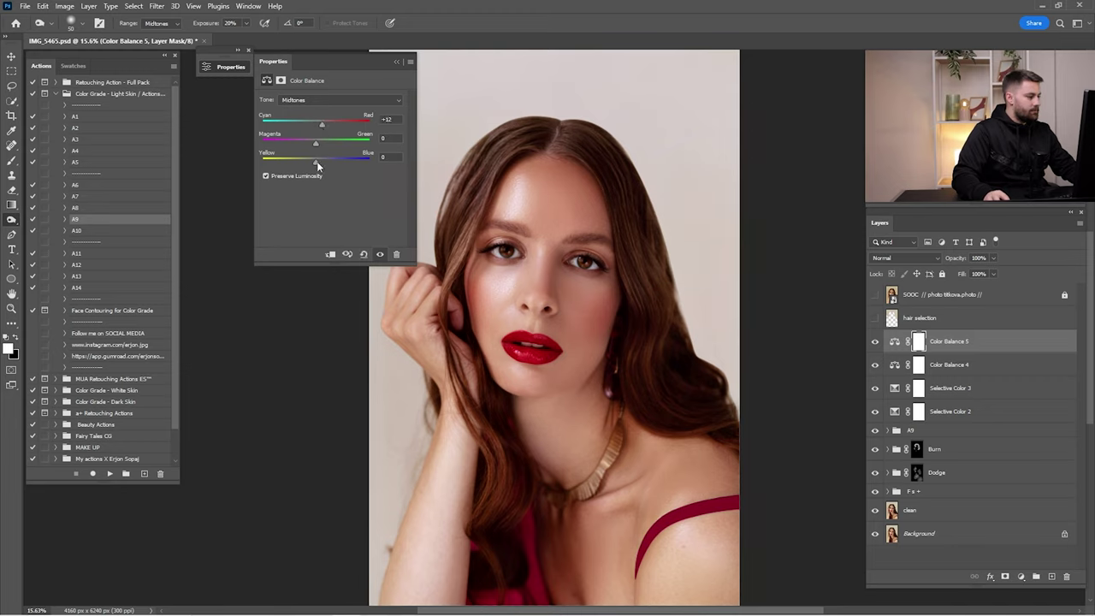
{"action": "left_click_drag", "start_coordinate": [316, 163], "coordinate": [309, 167]}
{"action": "left_click", "coordinate": [397, 62]}
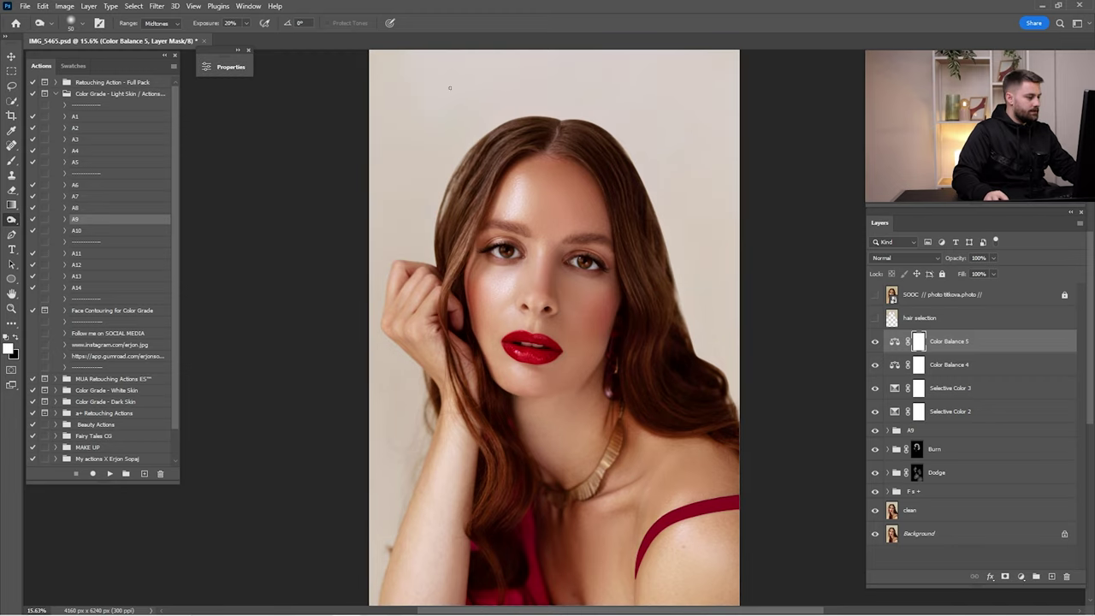
Set Color Balance 5 to the Soft Light blend mode at 25% opacity.
{"action": "left_click", "coordinate": [907, 258]}
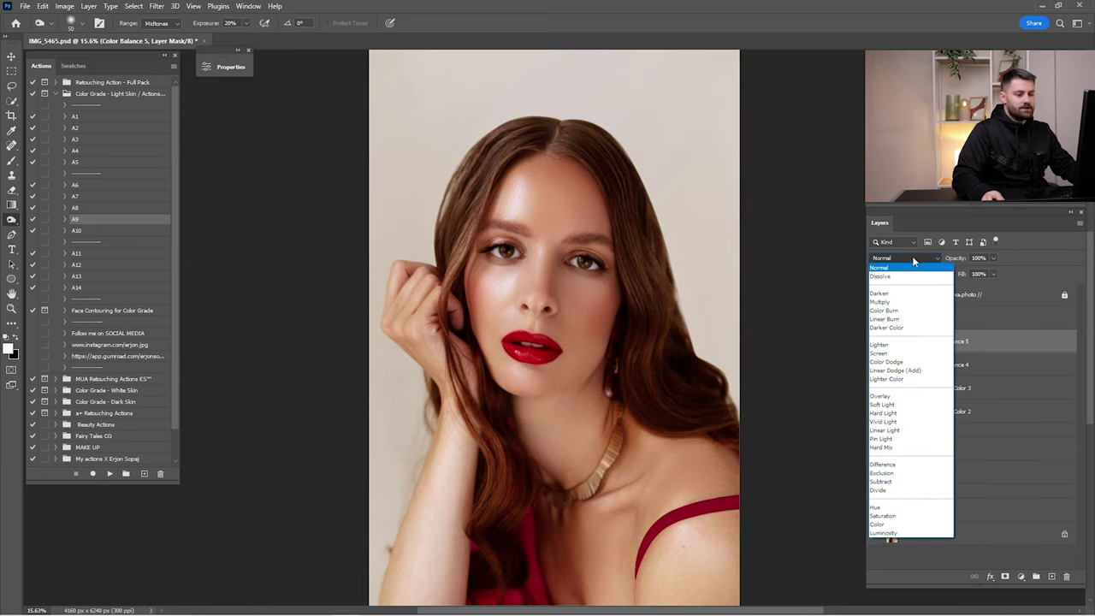
{"action": "left_click", "coordinate": [884, 405]}
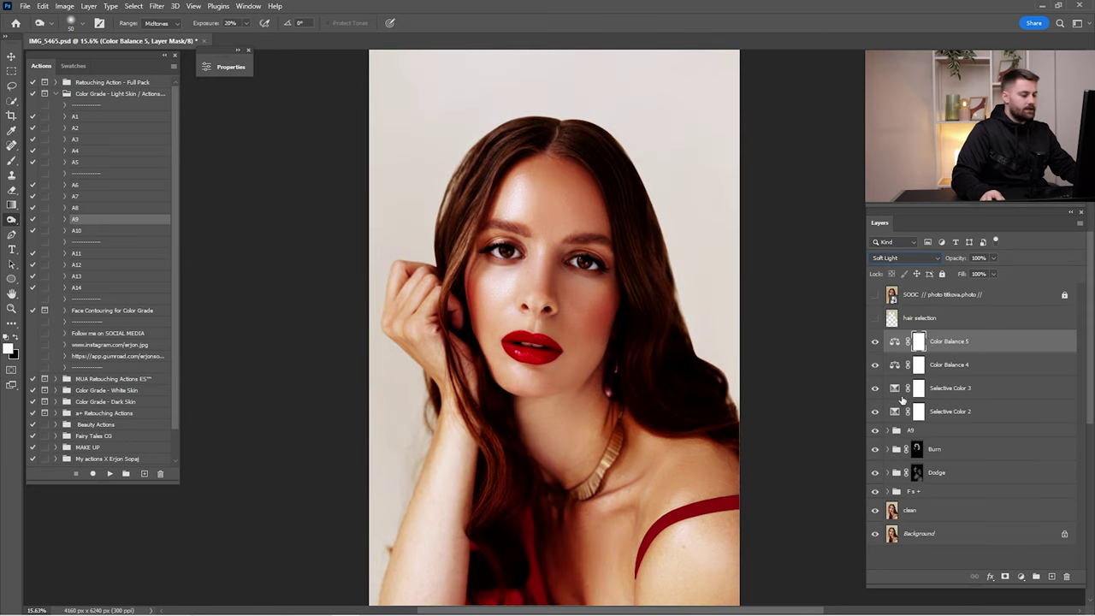
{"action": "left_click", "coordinate": [984, 259]}
{"action": "type", "text": "25"}
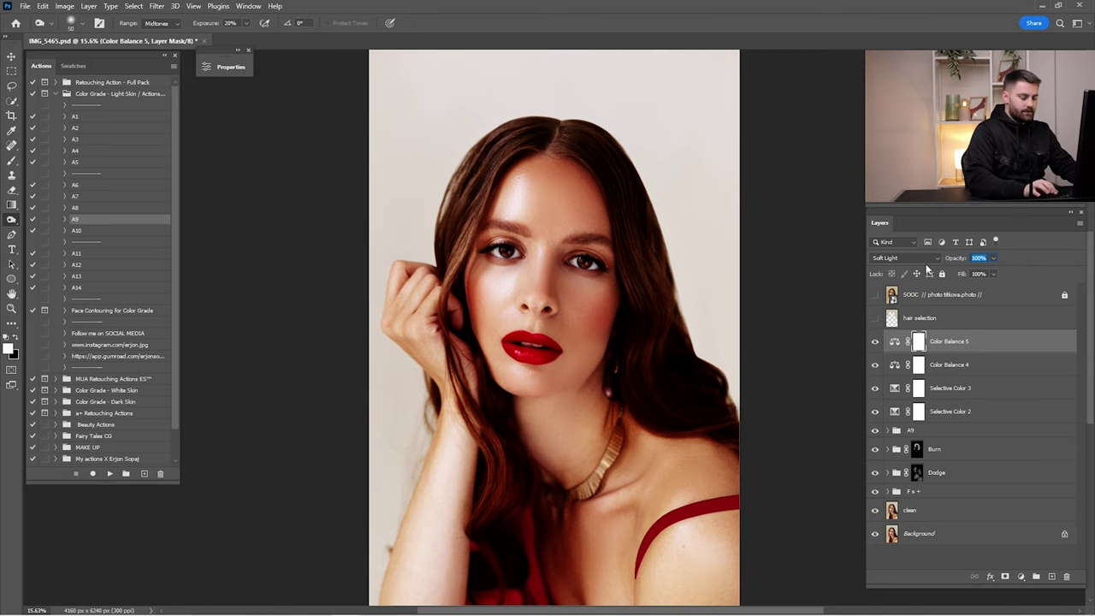
{"action": "key", "text": "Return"}
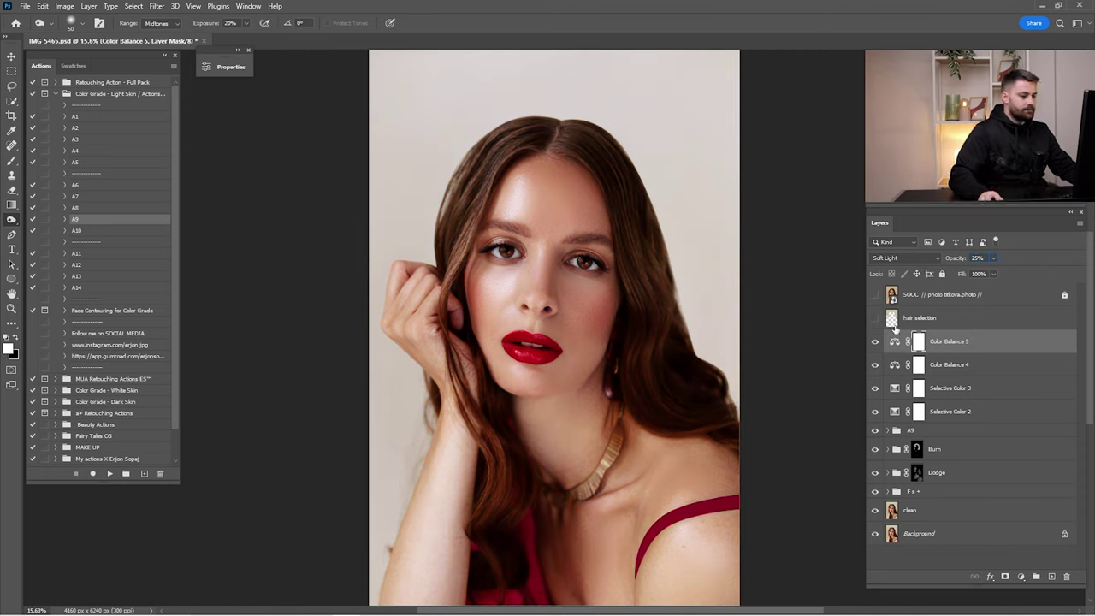
Check the effect of Color Balance 5, and move the four new adjustment layers into the A9 group.
{"action": "left_click", "coordinate": [874, 342]}
{"action": "left_click", "coordinate": [875, 344]}
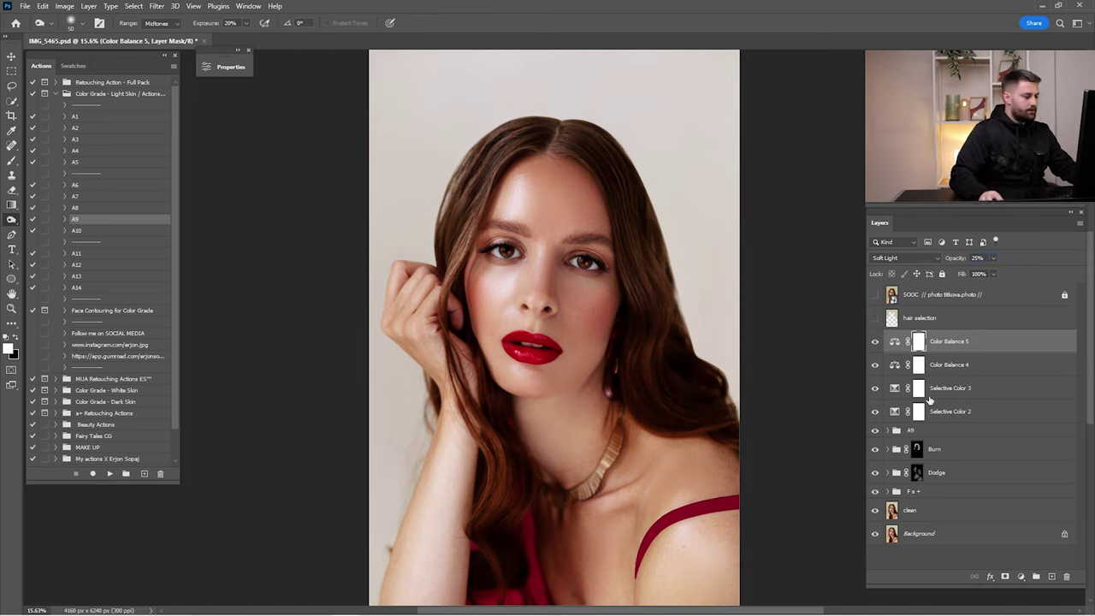
{"action": "left_click", "coordinate": [944, 415], "text": "shift"}
{"action": "left_click_drag", "start_coordinate": [944, 416], "coordinate": [933, 437]}
Run the Face Contouring for Color Grade action and compare the portrait with its Contour layer hidden and shown.
{"action": "left_click", "coordinate": [107, 311]}
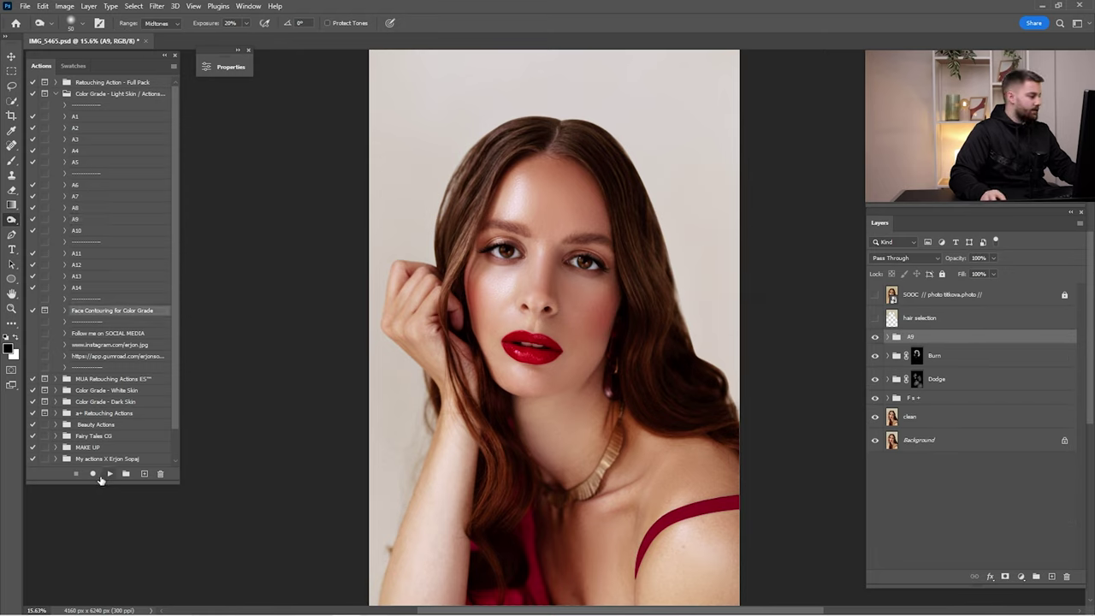
{"action": "left_click", "coordinate": [110, 474]}
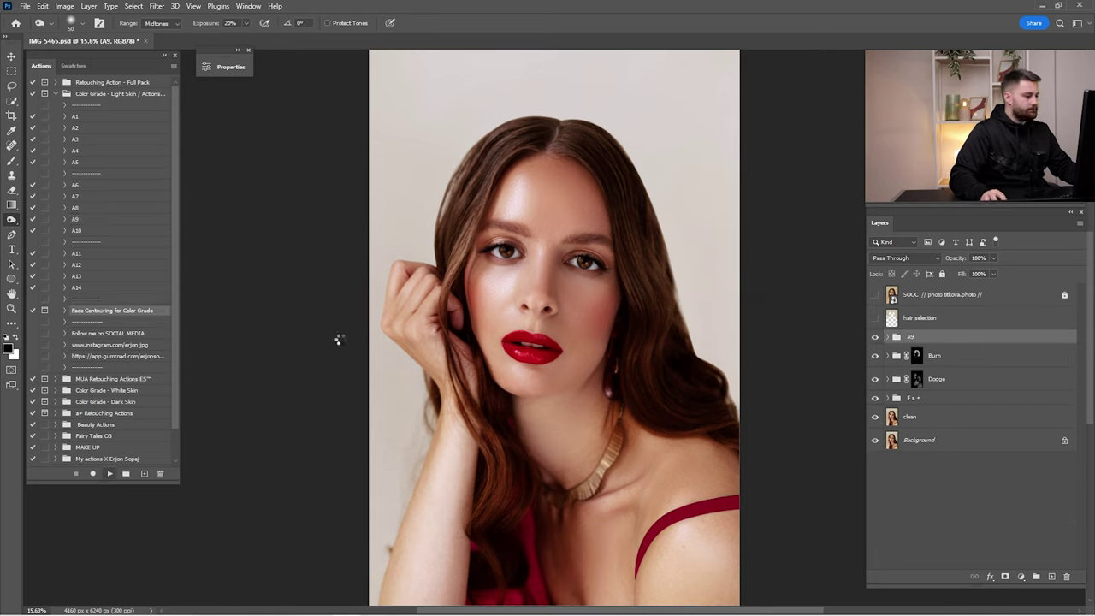
{"action": "left_click", "coordinate": [529, 231]}
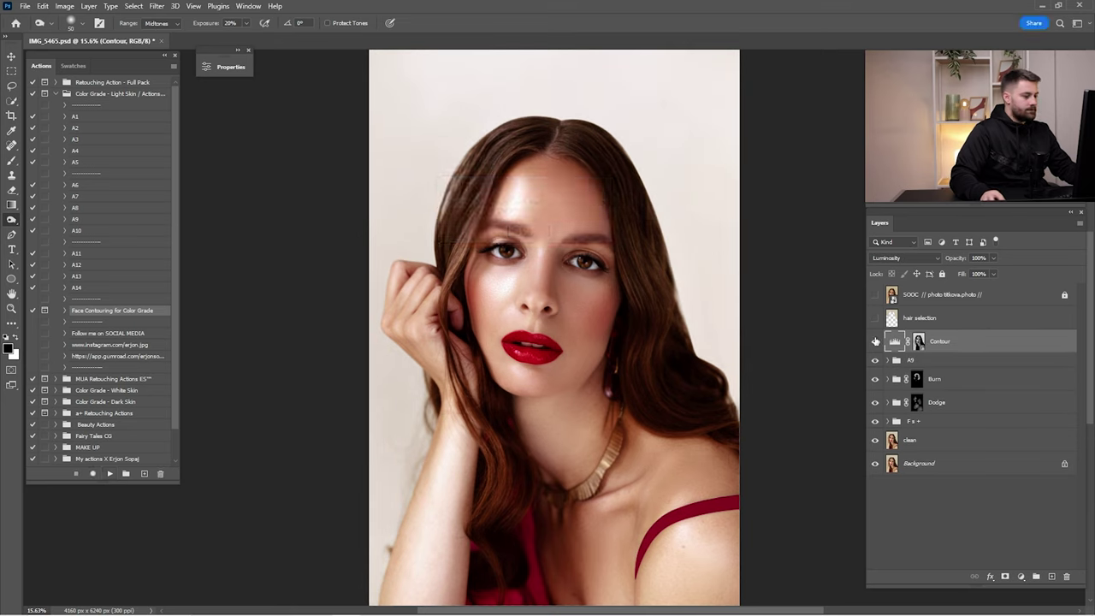
{"action": "left_click", "coordinate": [875, 342]}
{"action": "left_click", "coordinate": [873, 342]}
{"action": "left_click", "coordinate": [874, 341]}
{"action": "left_click", "coordinate": [873, 341]}
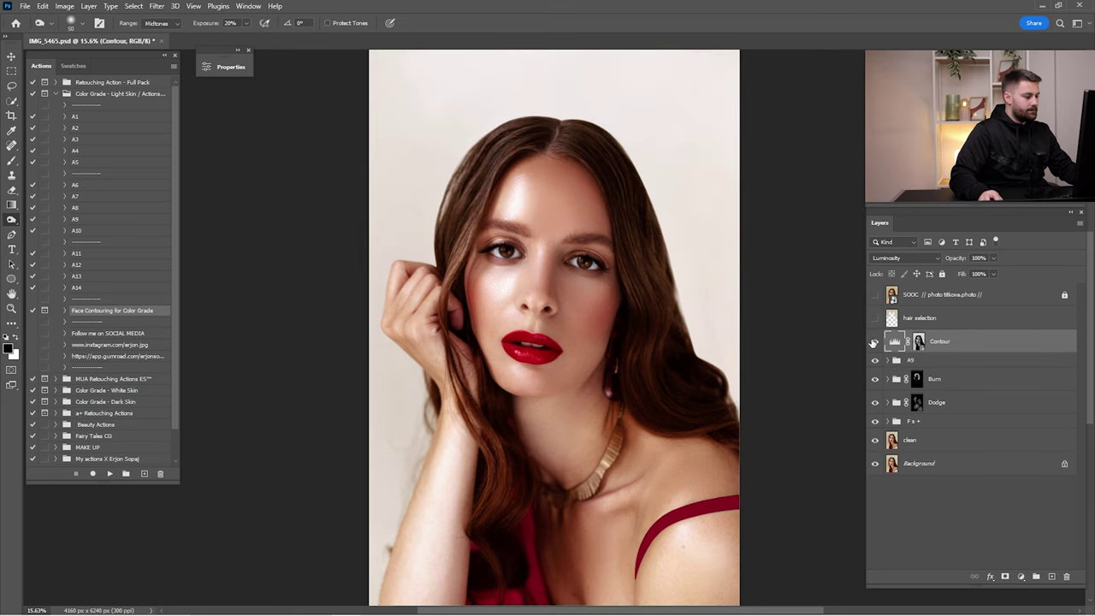
Adjust the white and midtone input levels of the Contour layer to soften its effect.
{"action": "double_click", "coordinate": [892, 342]}
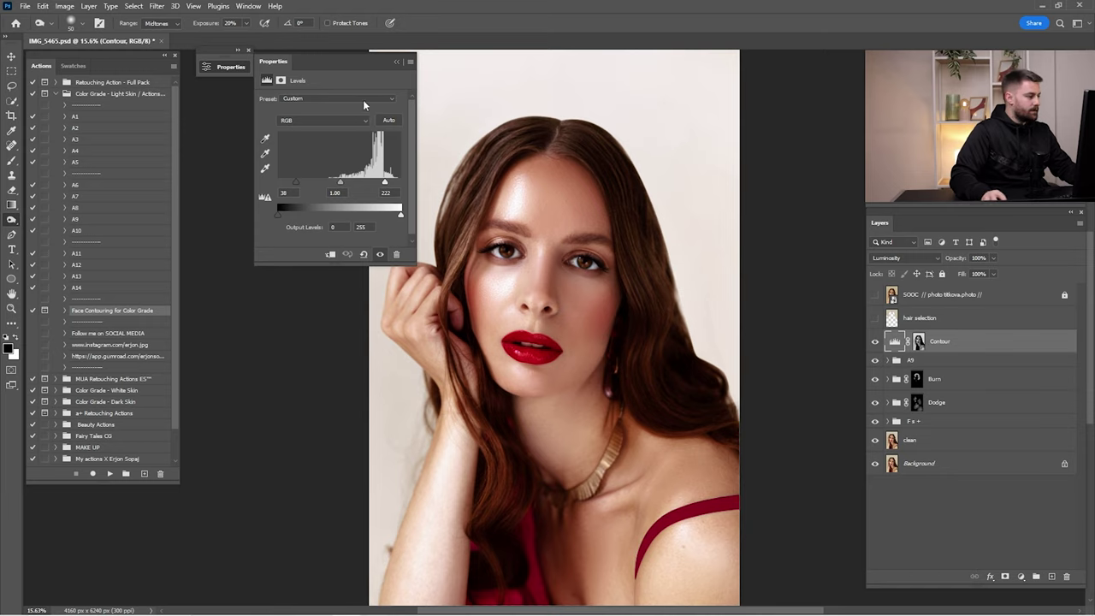
{"action": "left_click_drag", "start_coordinate": [372, 66], "coordinate": [323, 65]}
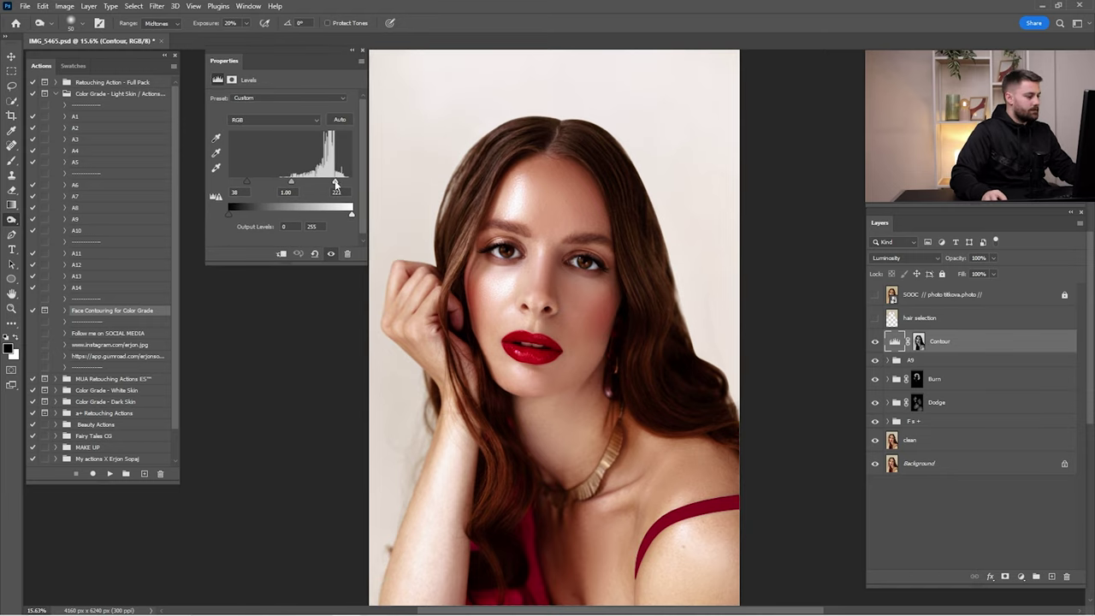
{"action": "left_click_drag", "start_coordinate": [336, 181], "coordinate": [288, 183]}
{"action": "left_click", "coordinate": [352, 53]}
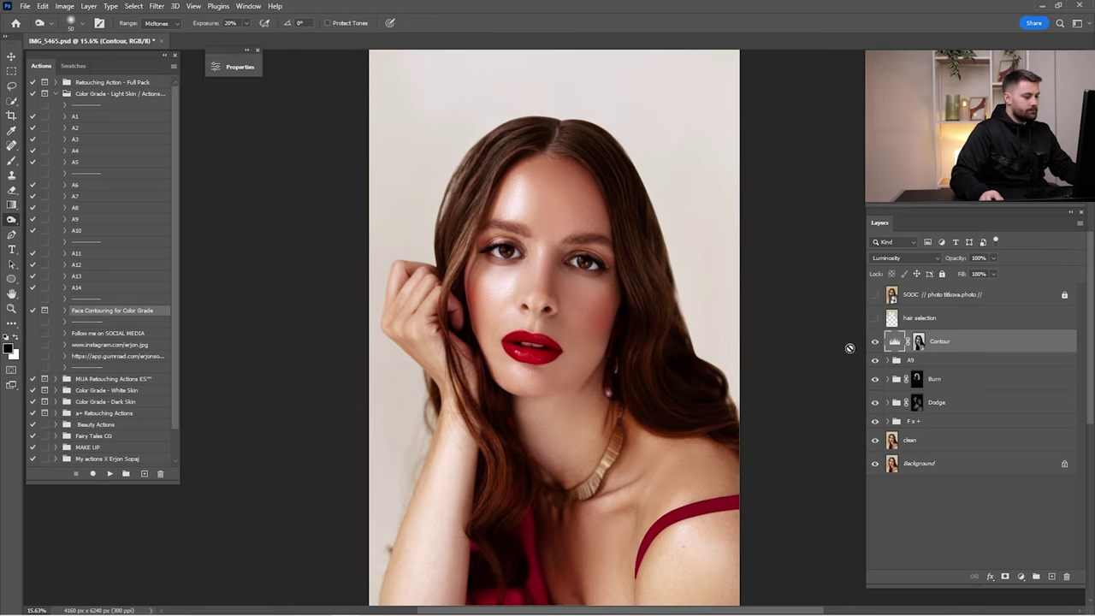
Compare the portrait with the adjusted Contour layer hidden and shown.
{"action": "left_click", "coordinate": [875, 341]}
{"action": "left_click", "coordinate": [874, 341]}
{"action": "left_click", "coordinate": [875, 342]}
{"action": "left_click", "coordinate": [874, 342]}
{"action": "left_click", "coordinate": [874, 341]}
{"action": "left_click", "coordinate": [875, 341]}
Try a lower opacity on the Contour layer and delete the layer.
{"action": "left_click_drag", "start_coordinate": [960, 263], "coordinate": [948, 266]}
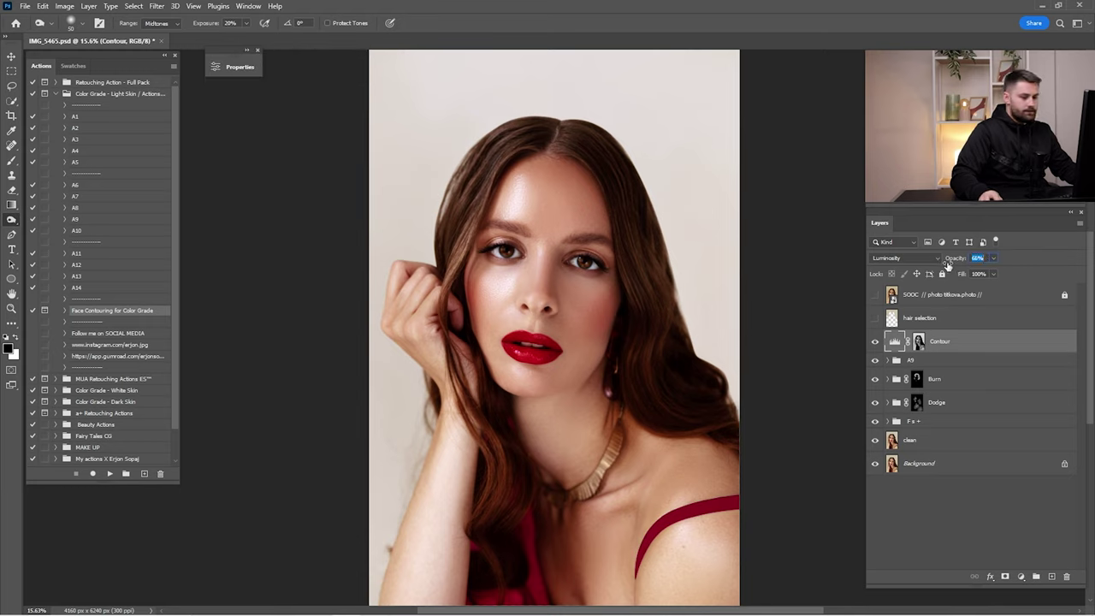
{"action": "left_click", "coordinate": [933, 347]}
{"action": "key", "text": "Delete"}
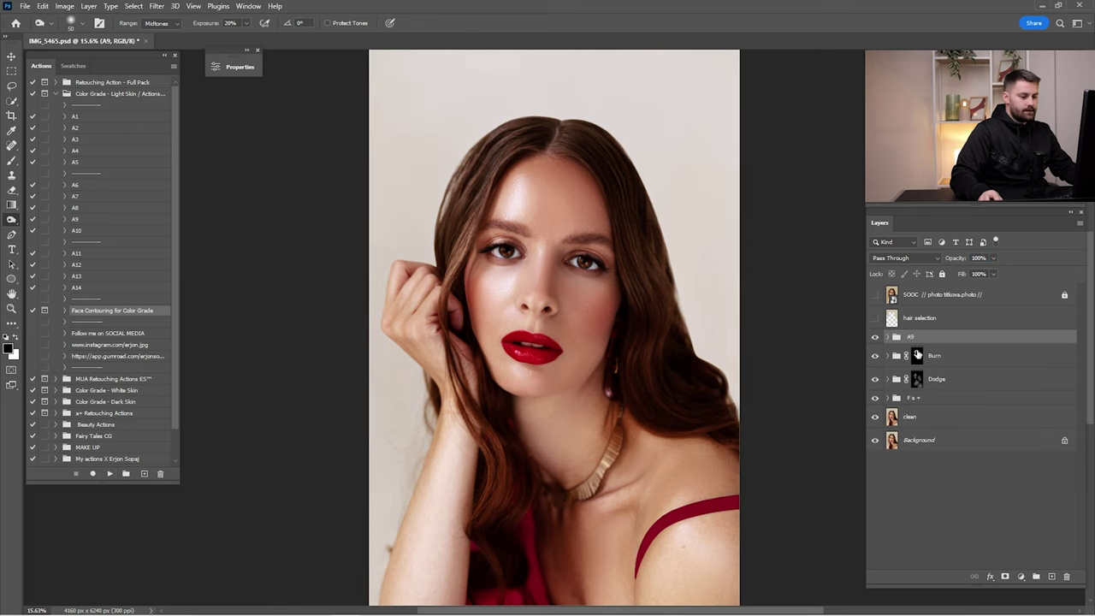
Compare the whole graded portrait with the original photo by showing and hiding the SOOC layer.
{"action": "left_click", "coordinate": [874, 296]}
{"action": "left_click", "coordinate": [874, 295]}
{"action": "left_click", "coordinate": [874, 295]}
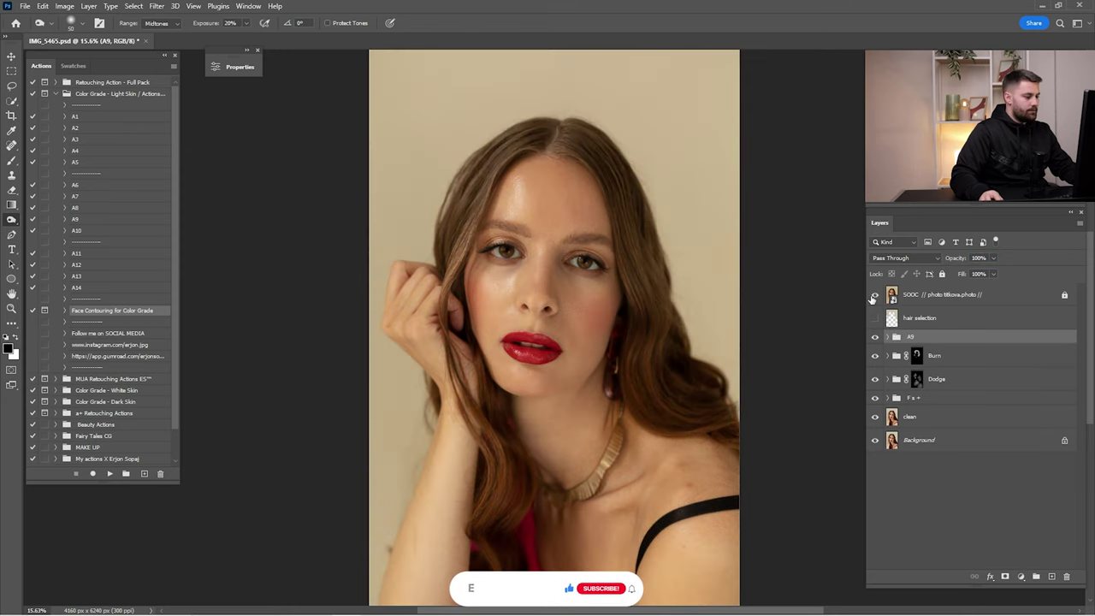
{"action": "left_click", "coordinate": [873, 295]}
Compare the retouched eyes, skin and lips up close with the SOOC layer shown and hidden.
{"action": "key", "text": "z"}
{"action": "left_click_drag", "start_coordinate": [537, 265], "coordinate": [606, 276]}
{"action": "left_click", "coordinate": [874, 295]}
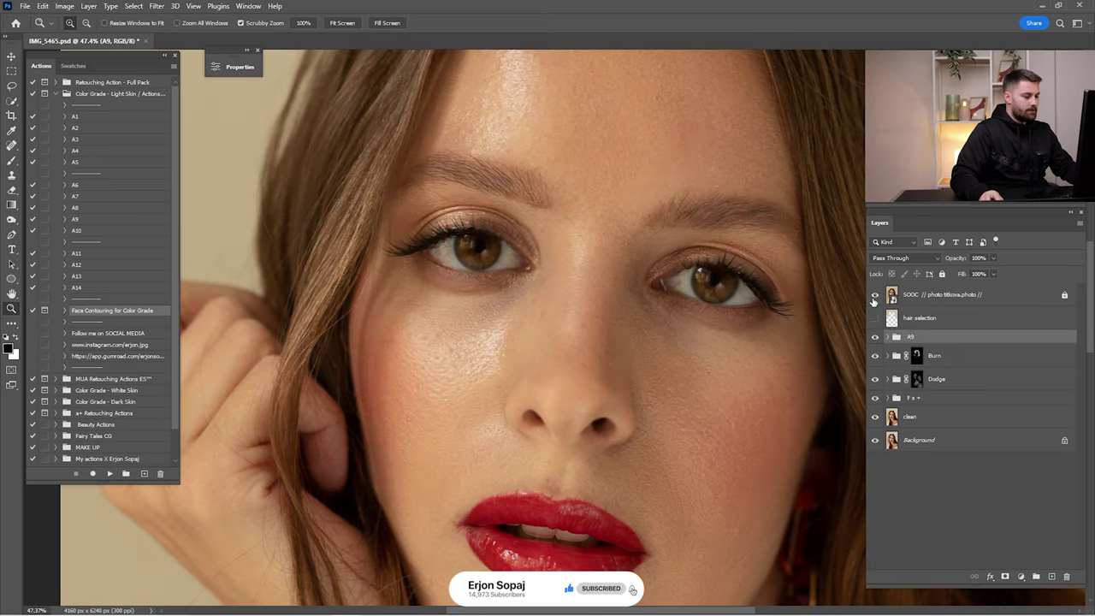
{"action": "left_click", "coordinate": [874, 295]}
{"action": "left_click", "coordinate": [873, 295]}
{"action": "left_click", "coordinate": [873, 296]}
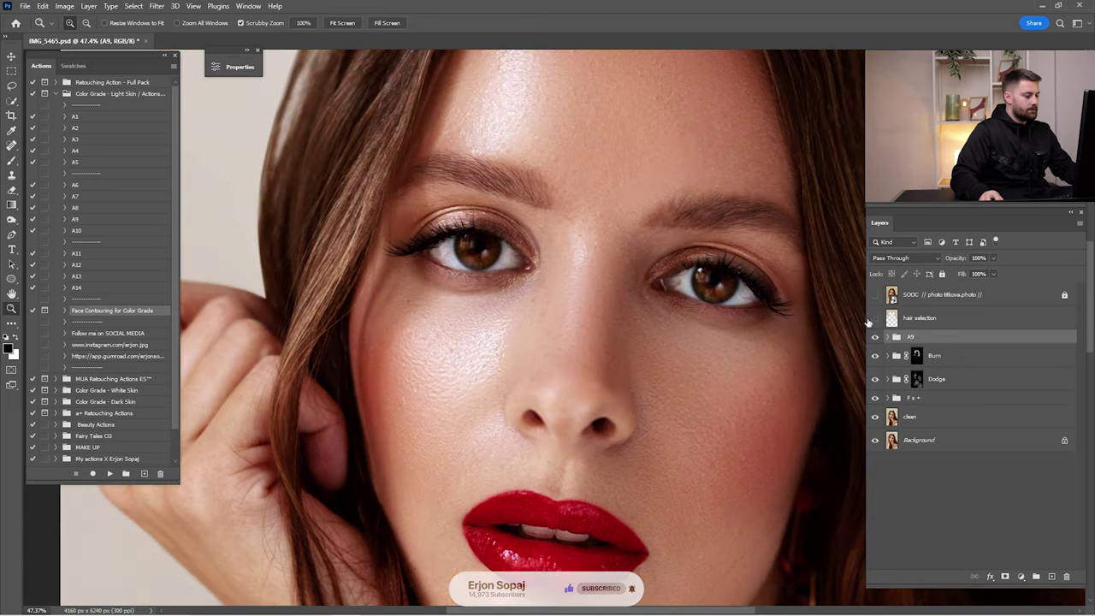
Hide the A9 color grade group and compare the ungraded retouch of the full portrait with the SOOC layer.
{"action": "key", "text": "ctrl+0"}
{"action": "left_click", "coordinate": [875, 337]}
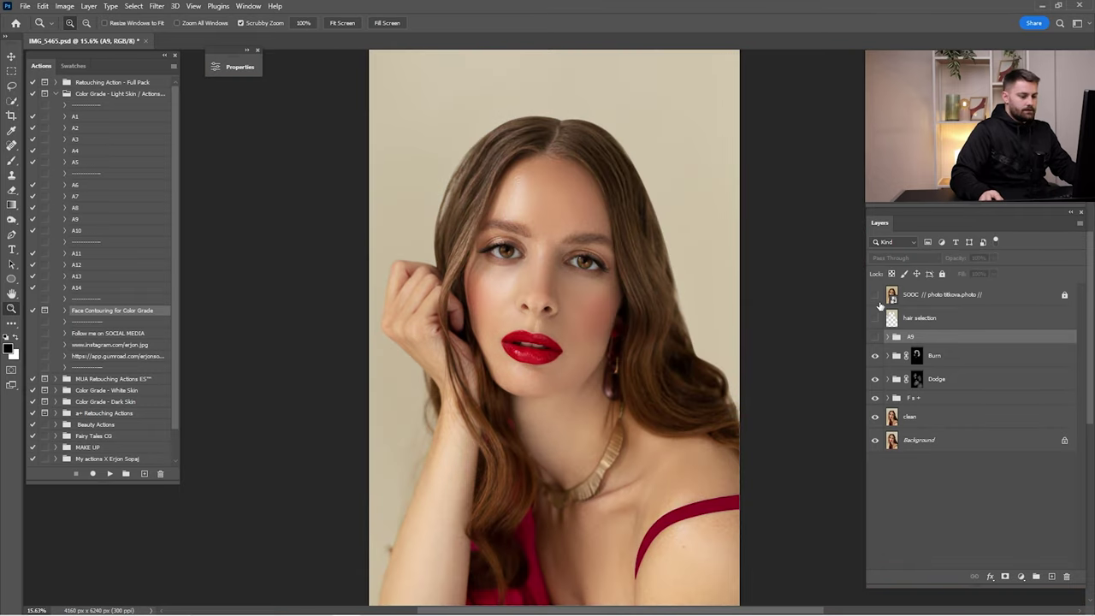
{"action": "left_click", "coordinate": [875, 296]}
{"action": "left_click", "coordinate": [876, 297]}
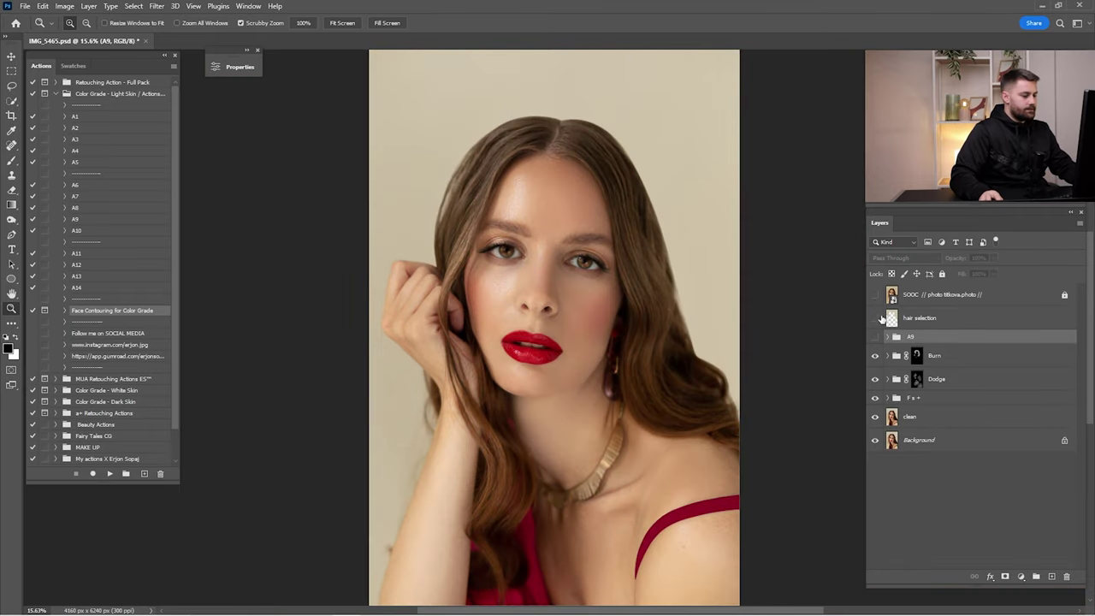
Show the A9 group again and compare the finished full portrait with the original SOOC layer, leaving that layer hidden.
{"action": "left_click", "coordinate": [875, 337]}
{"action": "left_click", "coordinate": [875, 296]}
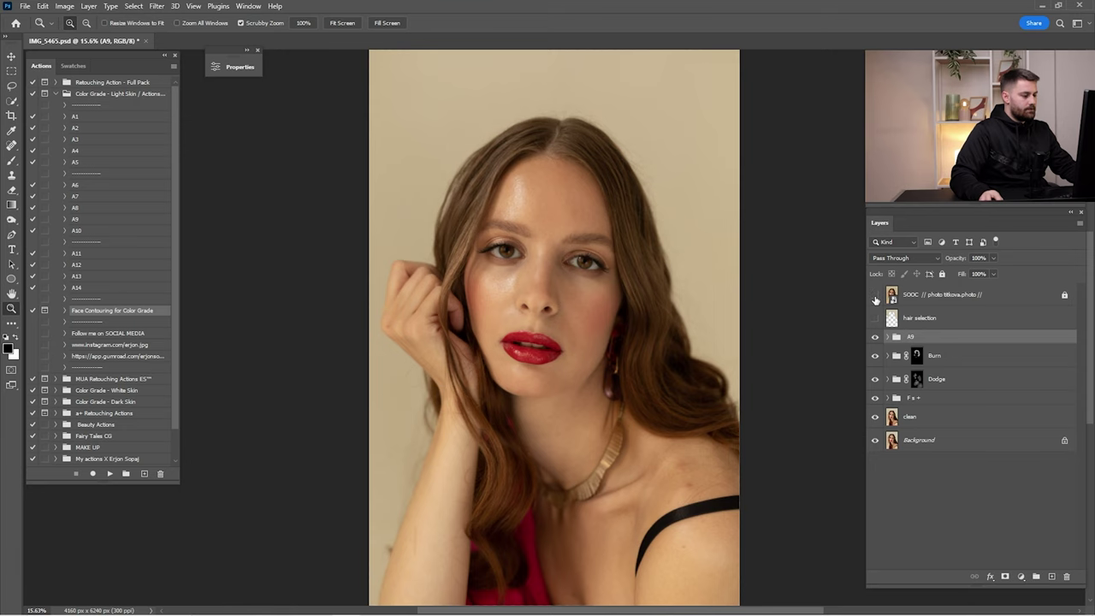
{"action": "left_click", "coordinate": [875, 297]}
{"action": "left_click", "coordinate": [875, 297]}
{"action": "left_click", "coordinate": [875, 297]}
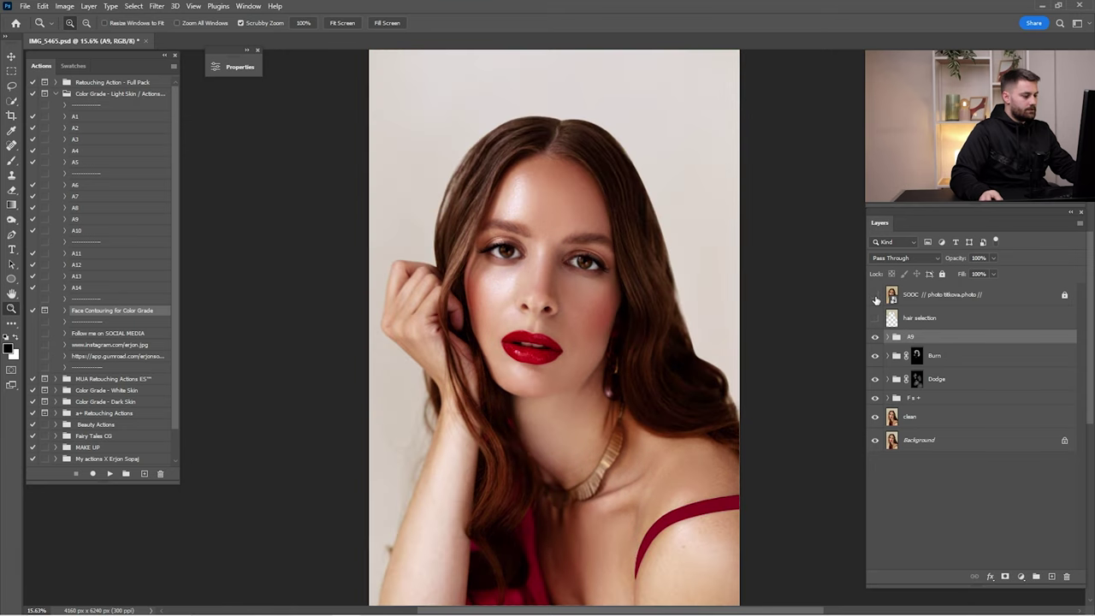
{"action": "left_click", "coordinate": [876, 296]}
{"action": "left_click", "coordinate": [876, 297]}
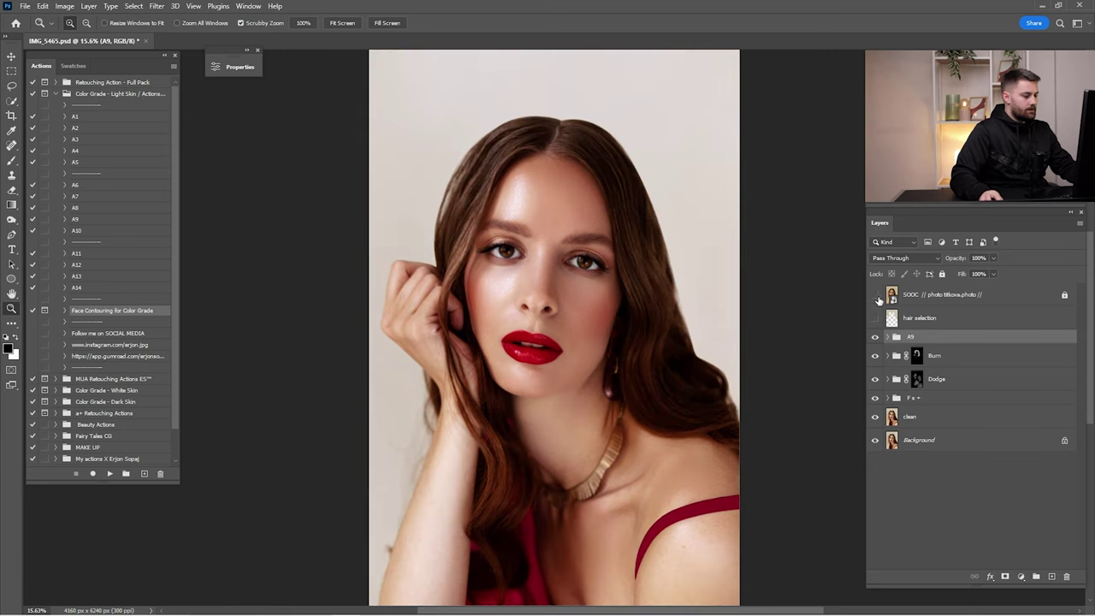